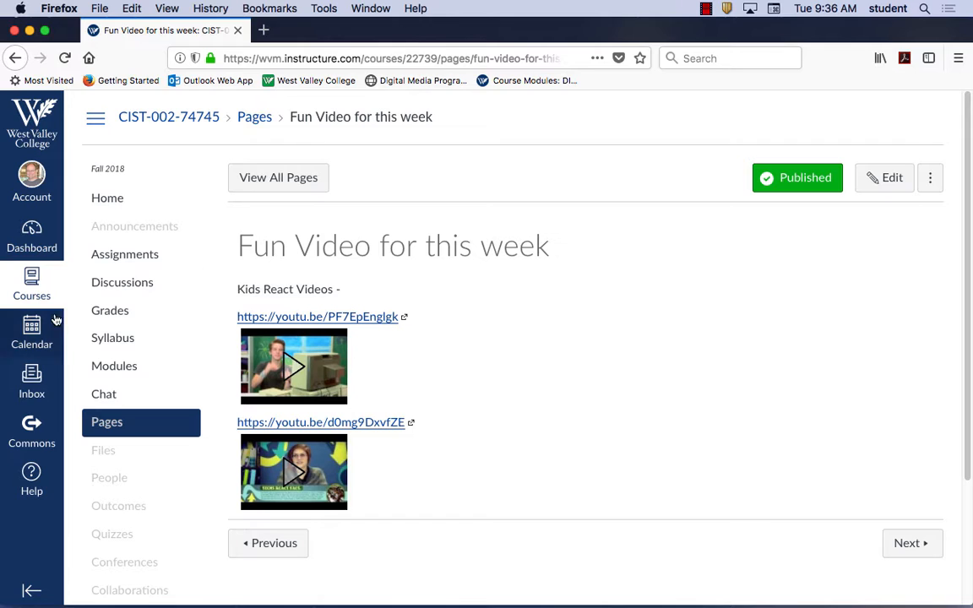
- Open the DIGM-020A-74618 Interface Design course and its Lesson 5 page "Interested in Marketing class - Review this material"
left_click(32, 289)
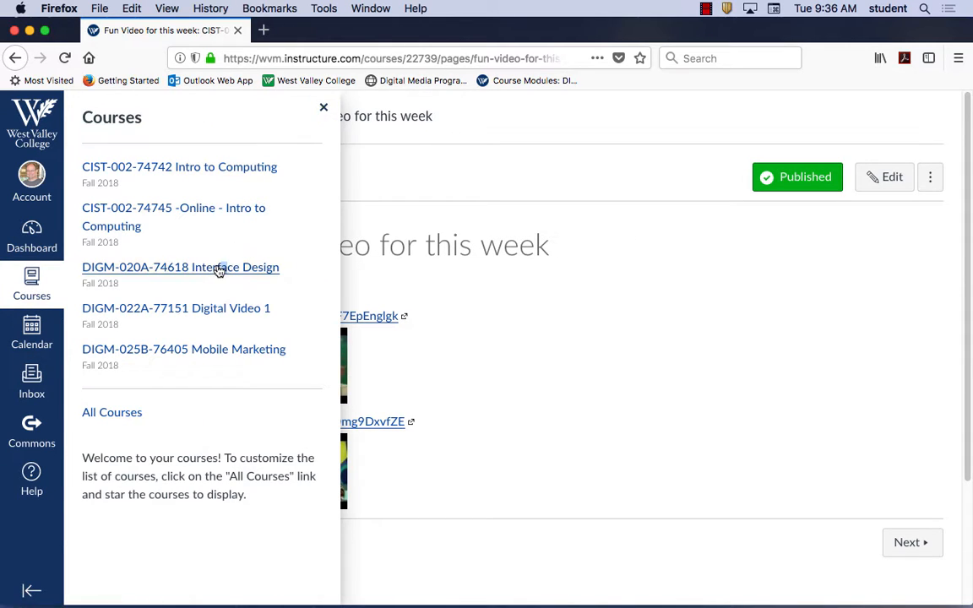
left_click(218, 269)
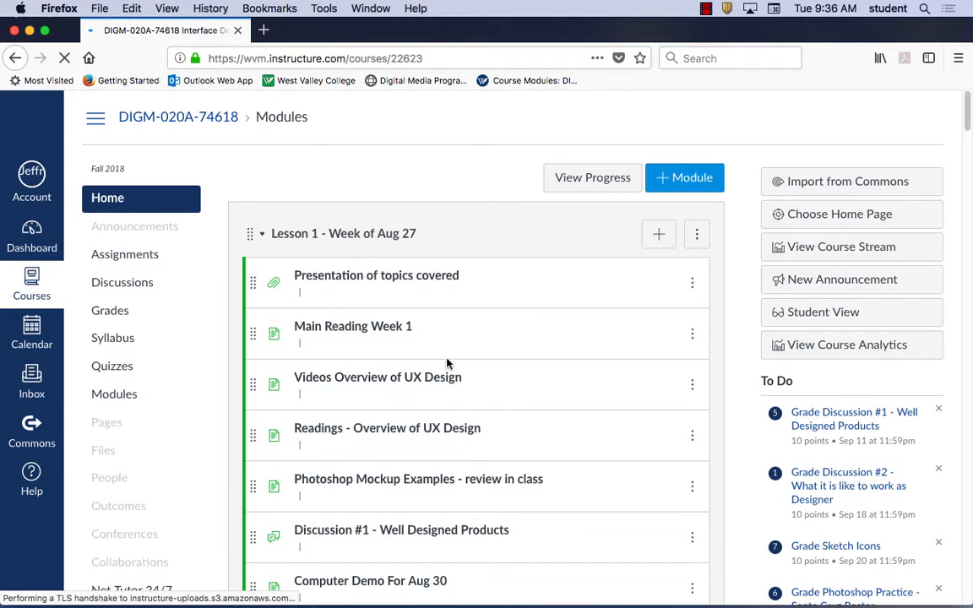
scroll(397, 266, "down", 5)
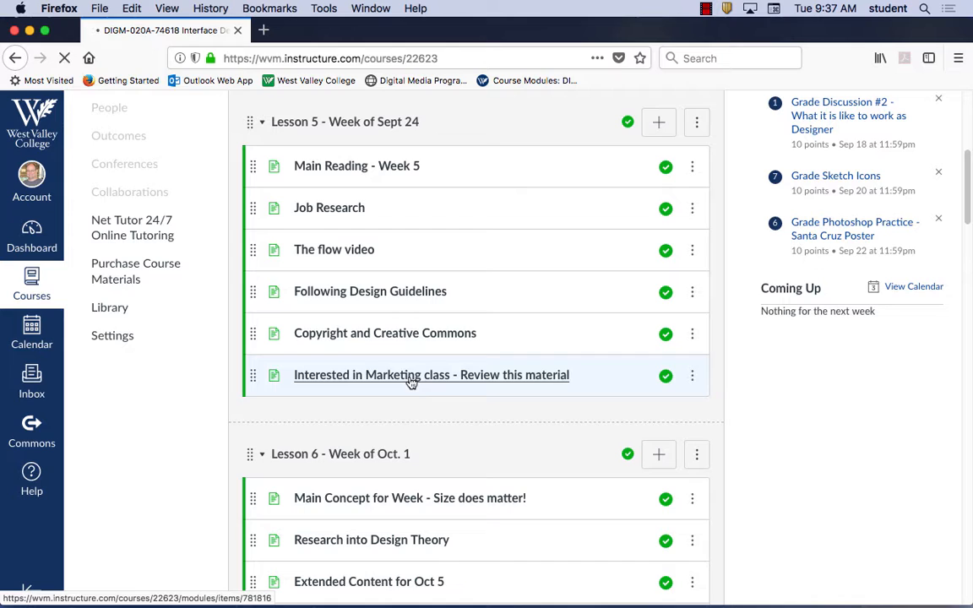
left_click(409, 379)
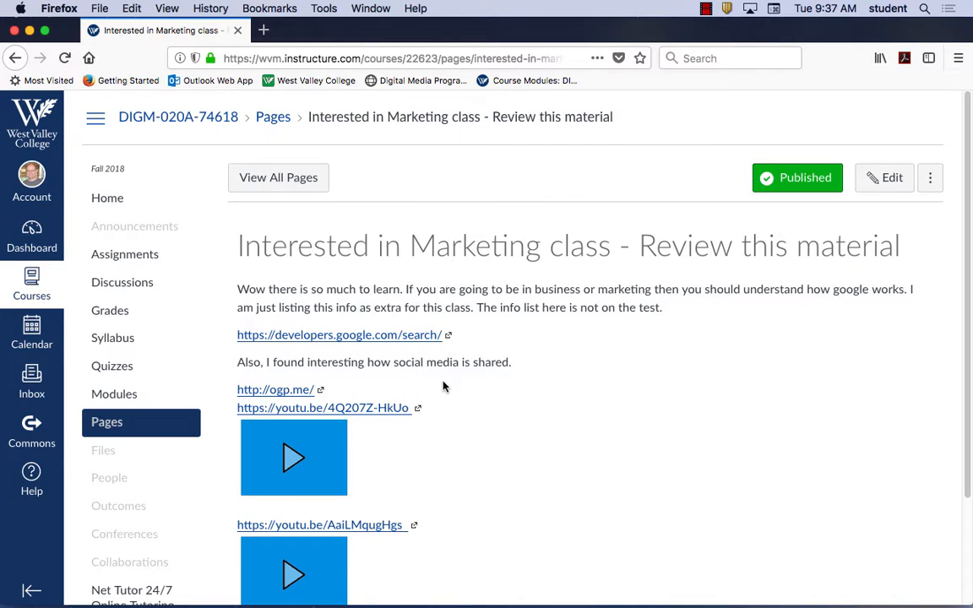
- View the Open Graph protocol site linked as ogp.me on the marketing page, and return to the course page
left_click(284, 390)
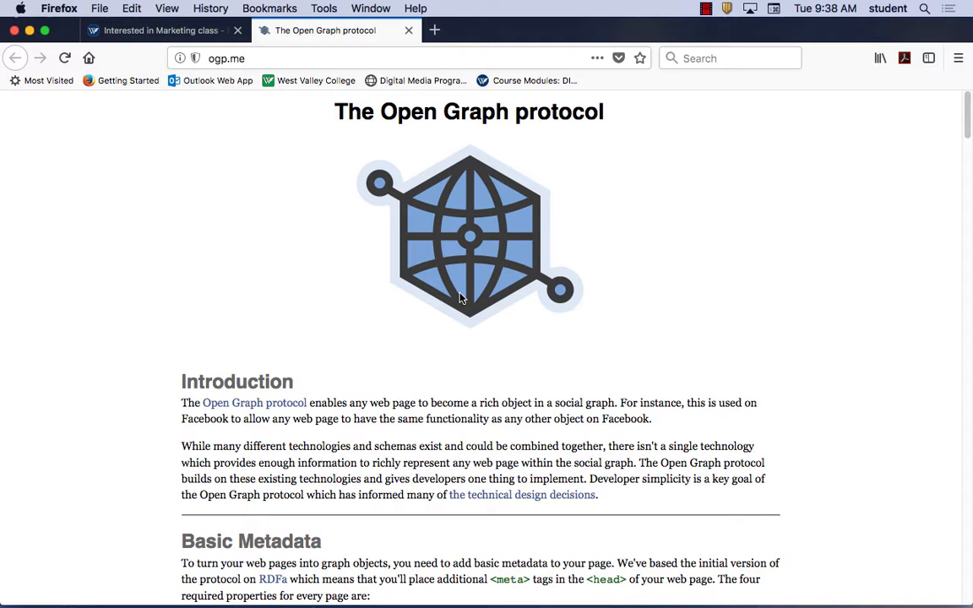
left_click(409, 30)
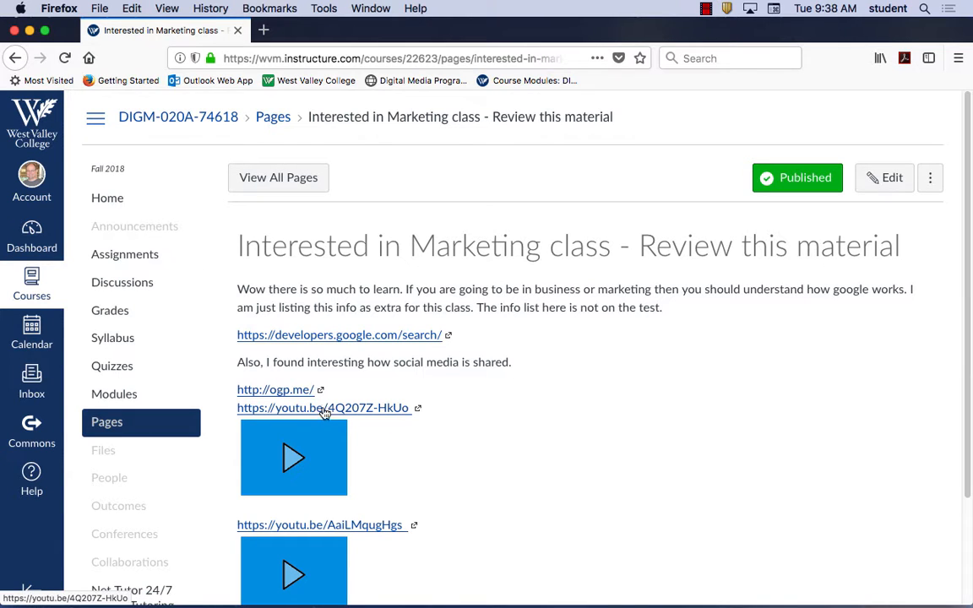
left_click(34, 279)
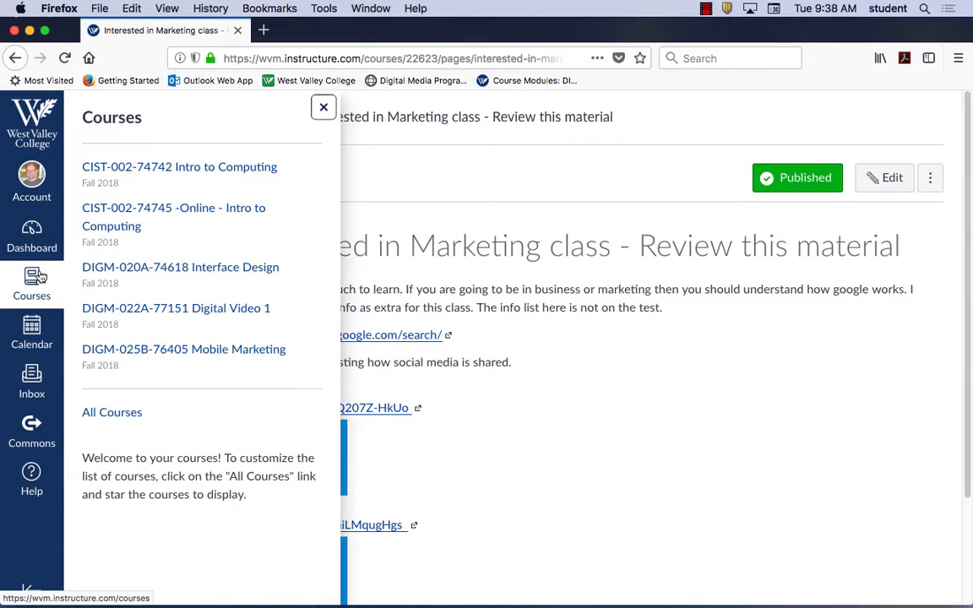
left_click(503, 211)
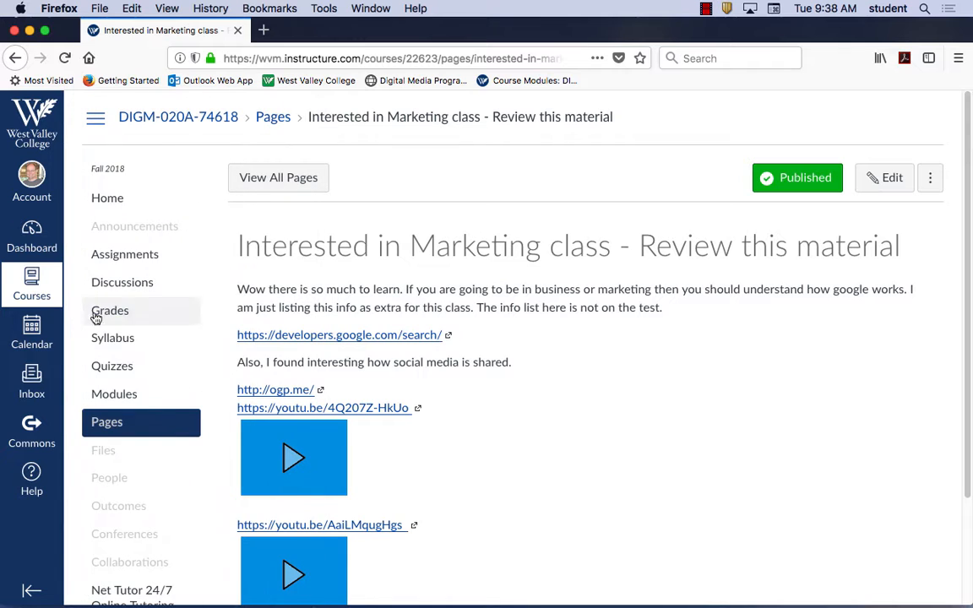
- Return to the course modules and view Lesson 5's "Main Reading - Week 5" and "The flow video" pages in turn
left_click(123, 394)
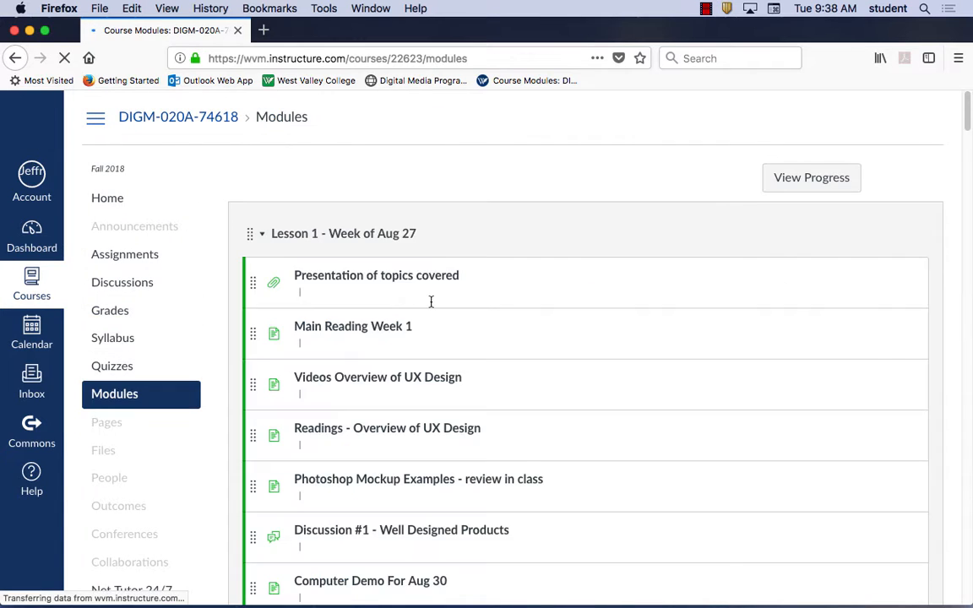
scroll(465, 311, "down", 5)
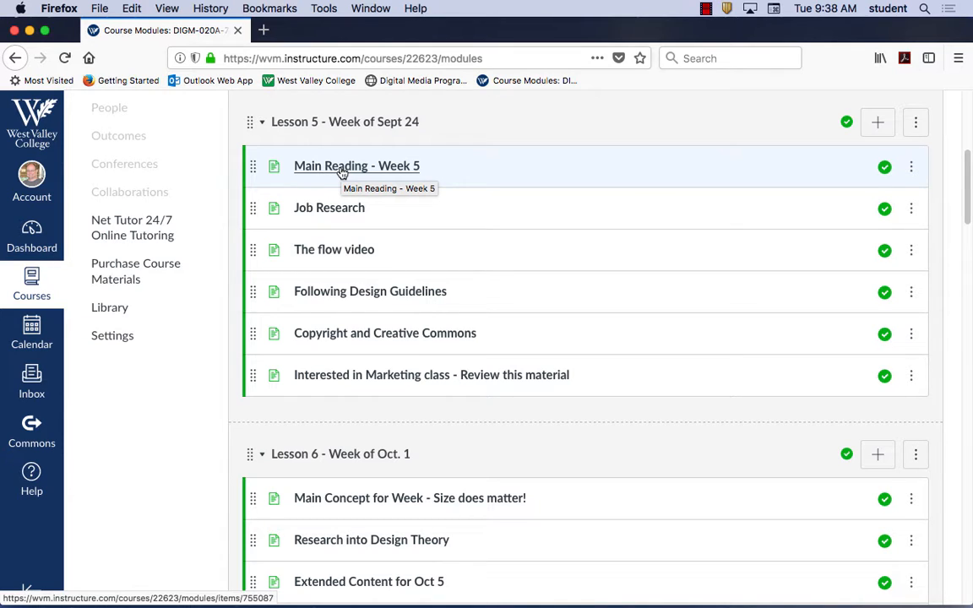
left_click(342, 169)
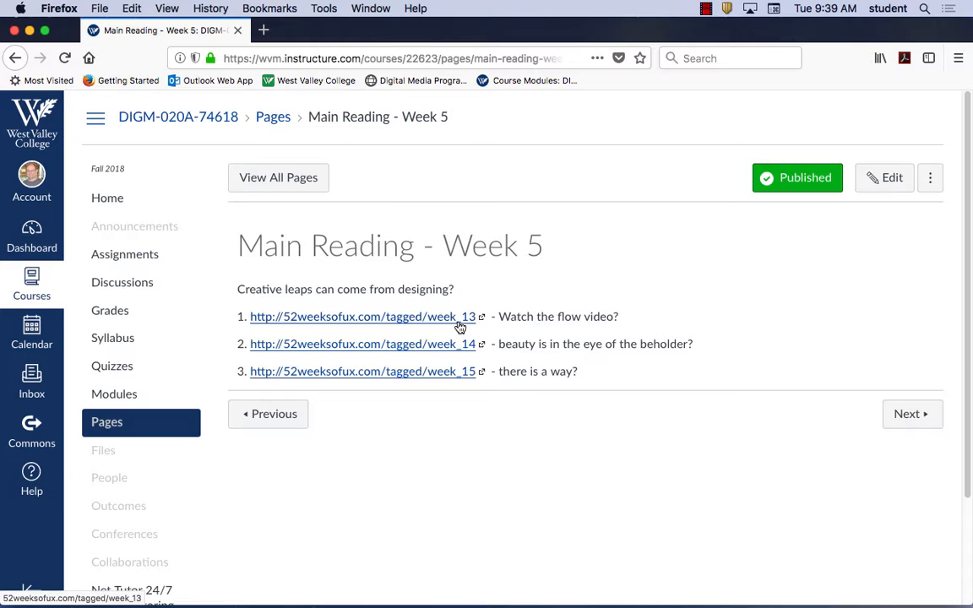
left_click(11, 60)
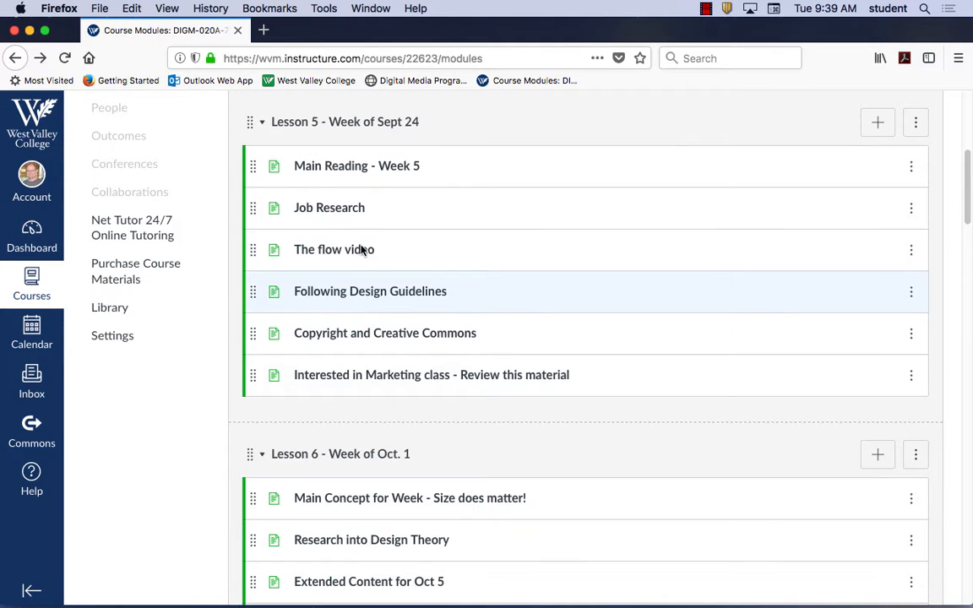
left_click(353, 254)
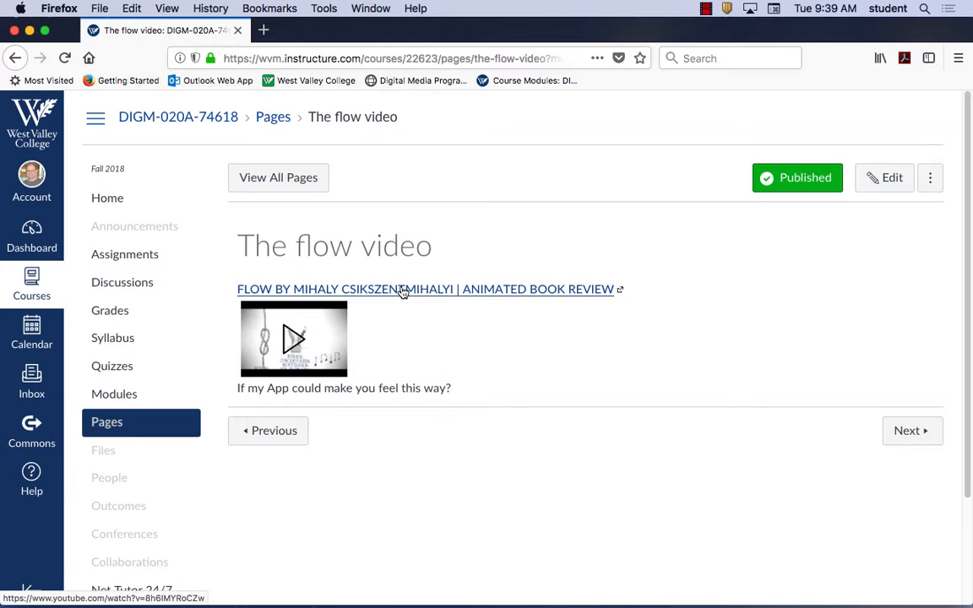
left_click(20, 61)
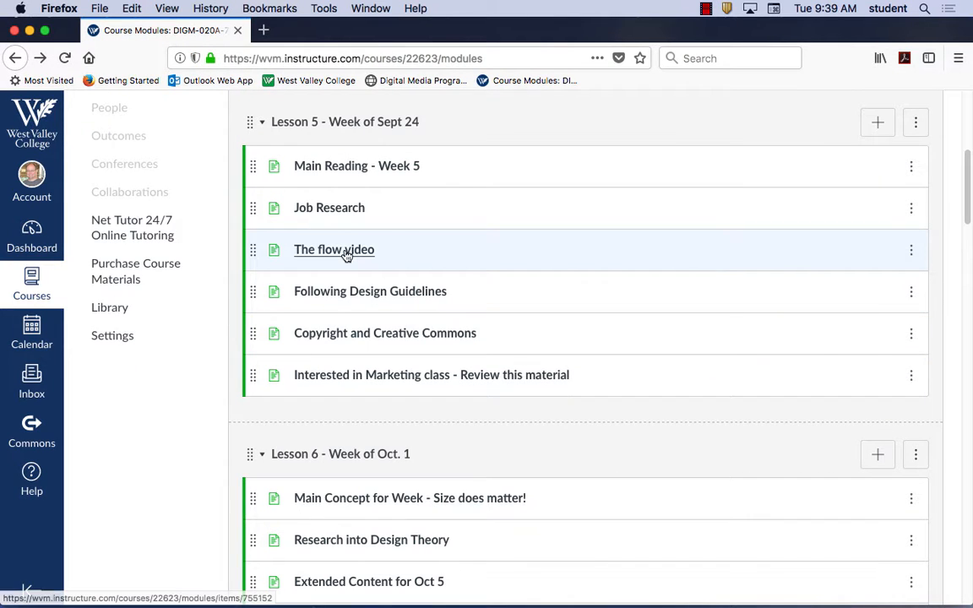
- Open Lesson 5's "Copyright and Creative Commons" page, review its linked Wikipedia Copyright article and close the article
left_click(354, 334)
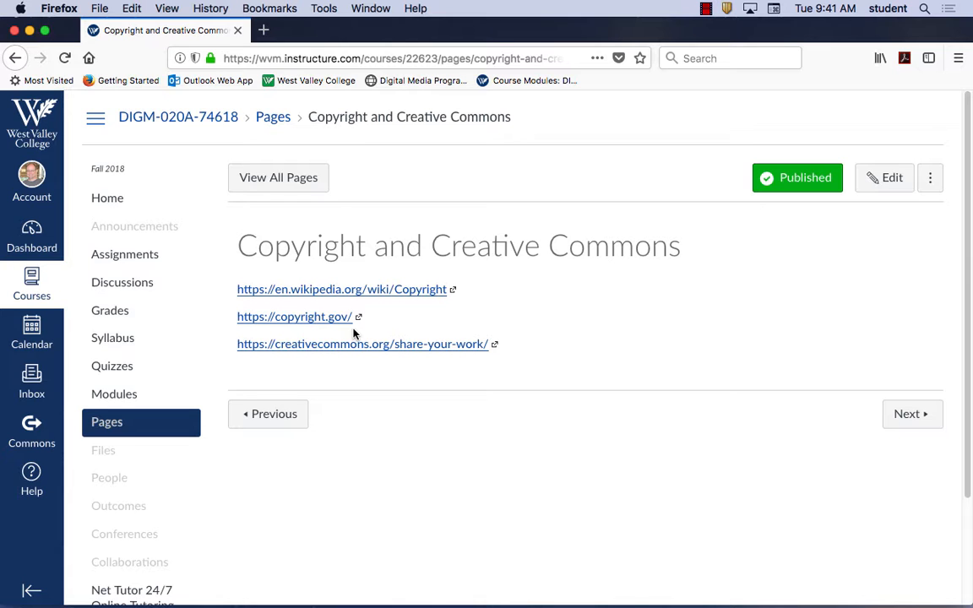
left_click(381, 288)
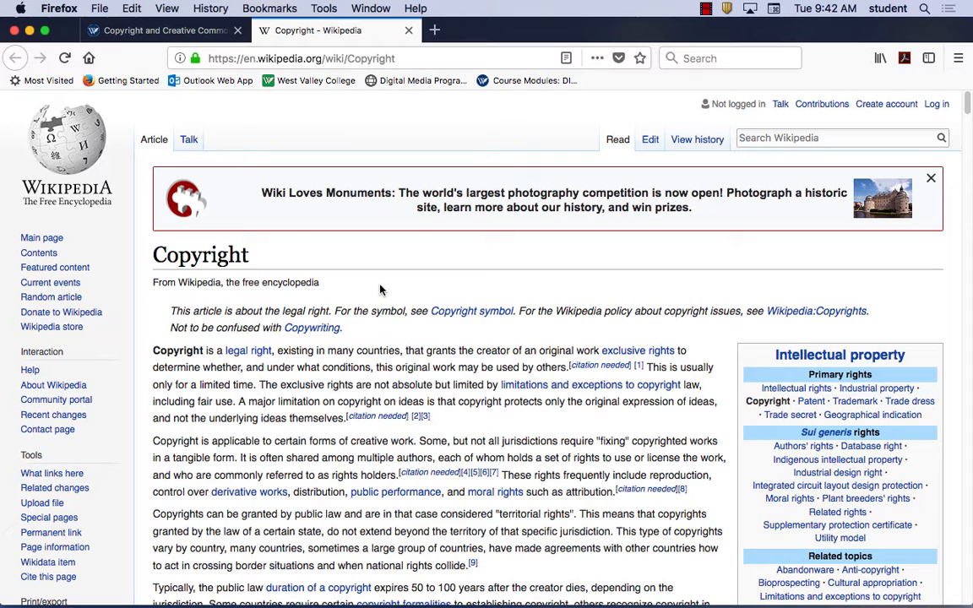
scroll(347, 394, "down", 3)
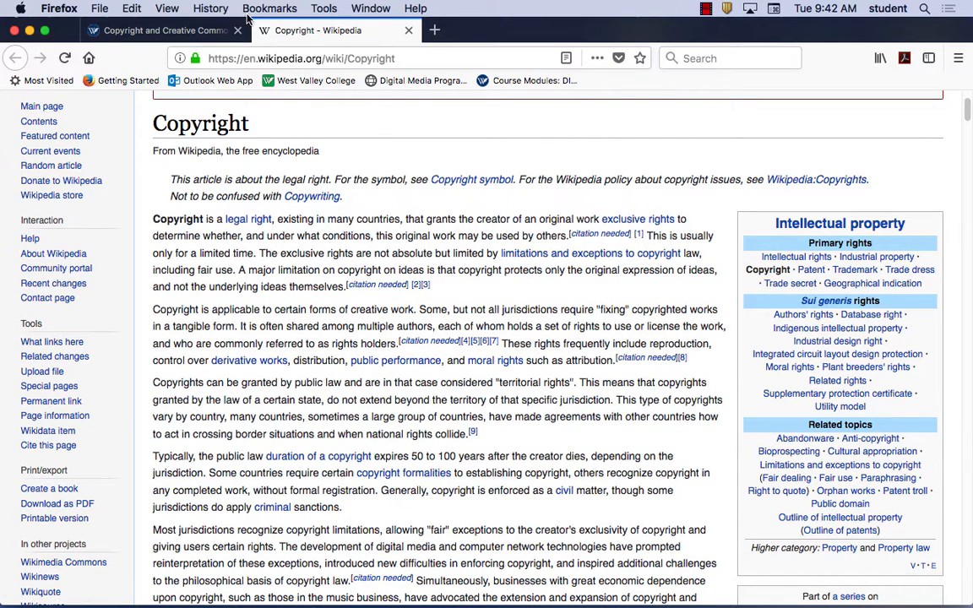
left_click(410, 34)
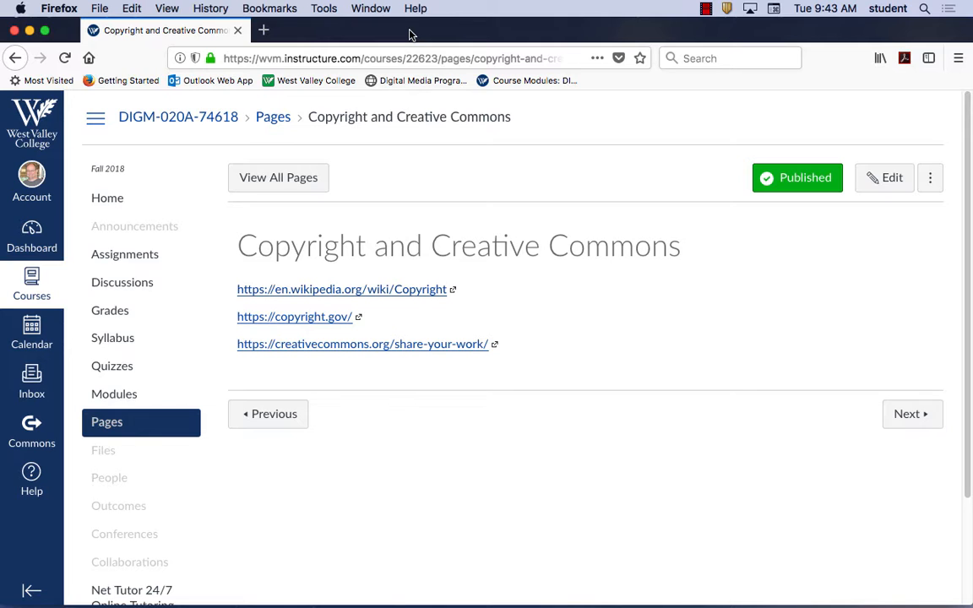
- Open the Creative Commons share-your-work link, dismiss the newsletter pop-up, and watch the "Wanna Work Together?" video under What our licenses do
left_click(456, 345)
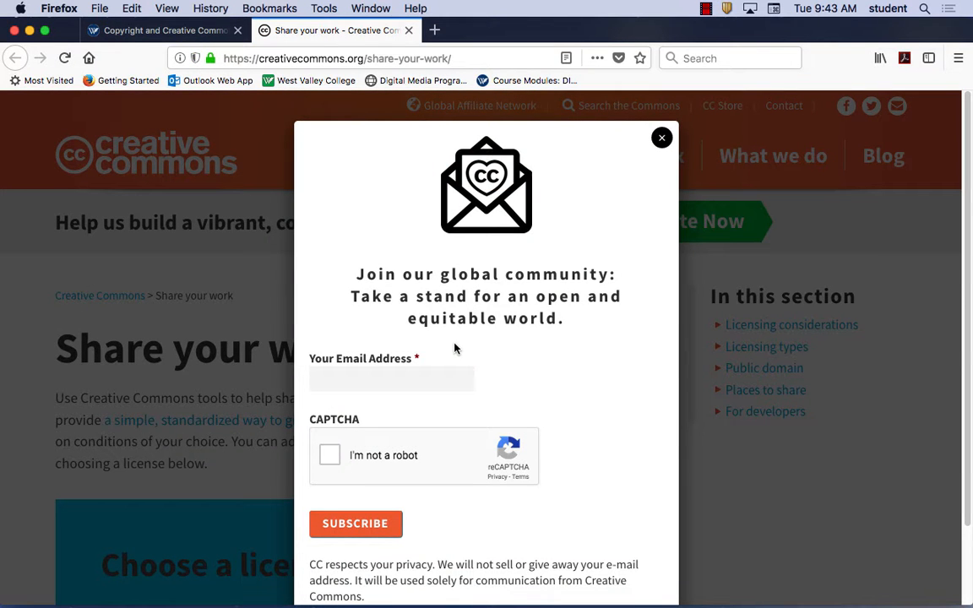
left_click(662, 138)
scroll(439, 432, "down", 5)
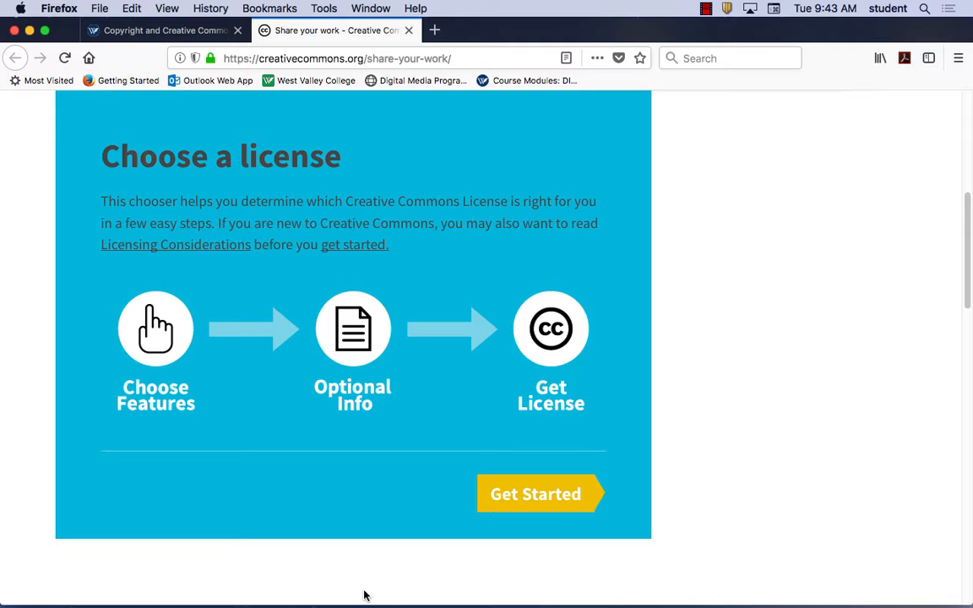
scroll(301, 475, "down", 5)
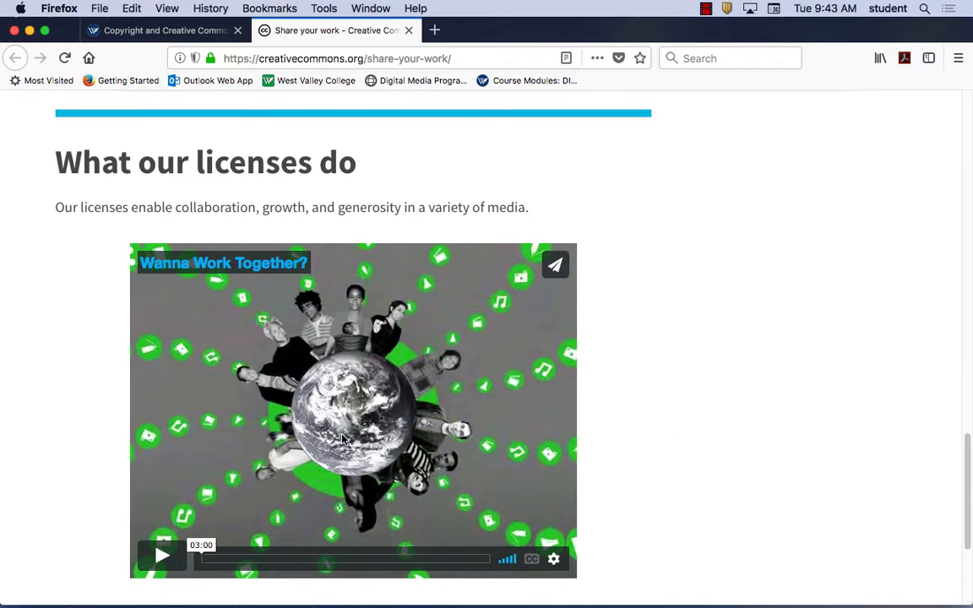
left_click(162, 559)
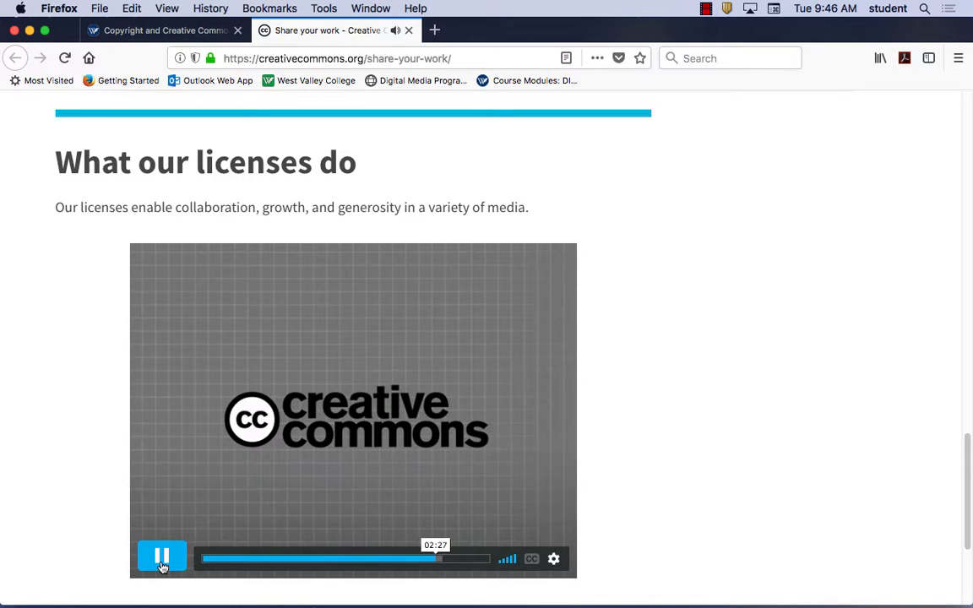
left_click(162, 558)
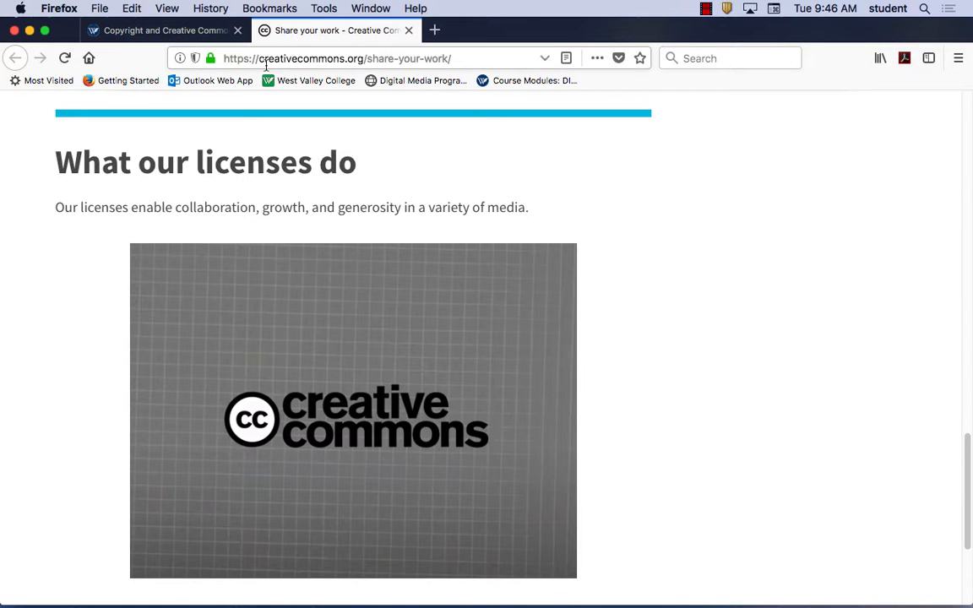
- Go to flickr.com in the tab showing the Creative Commons site
left_click(304, 61)
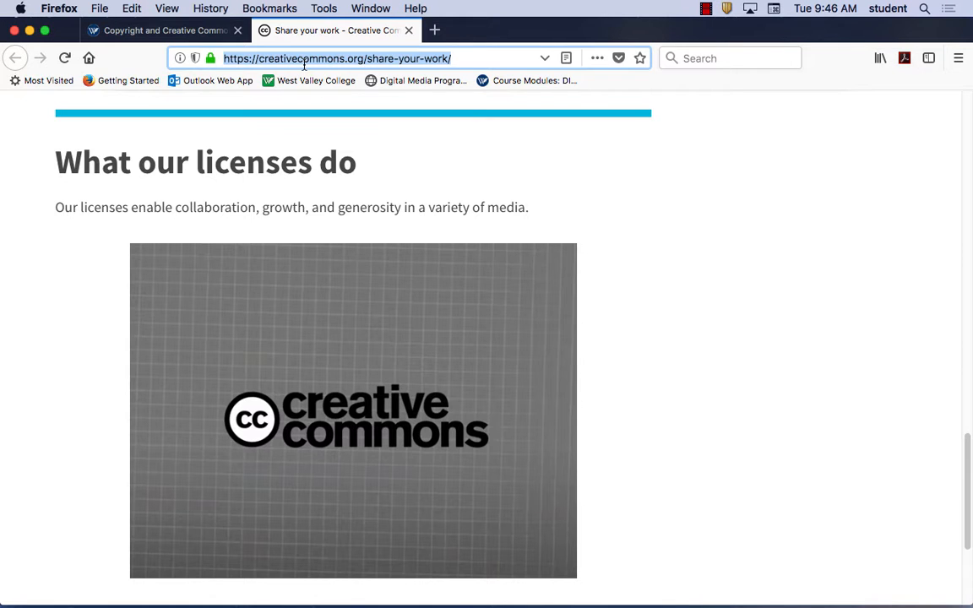
type("flick")
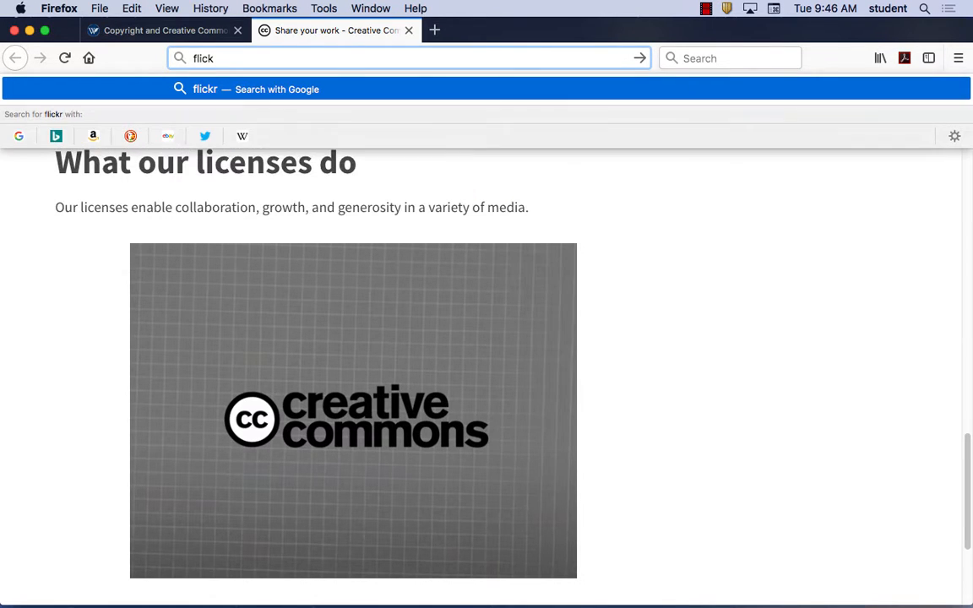
type("r.c")
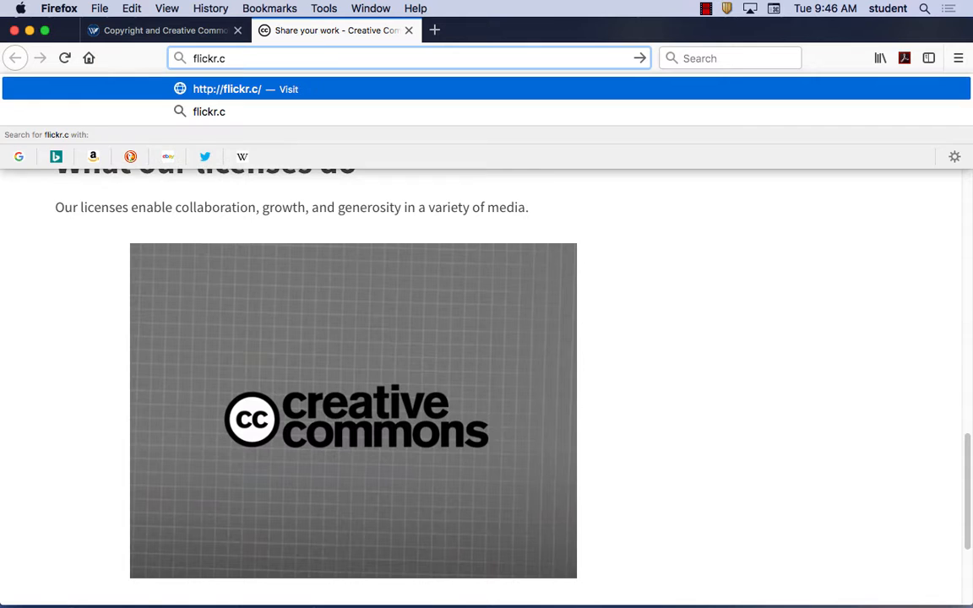
type("om")
key("Return")
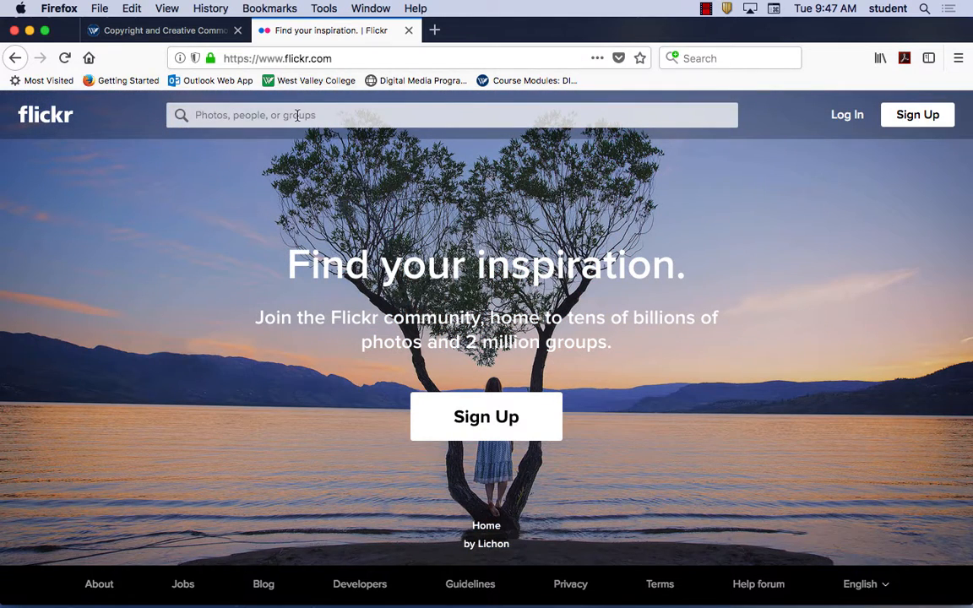
- Search Flickr photos for "dude" and browse through the results, ending back at the start of the list
left_click(293, 118)
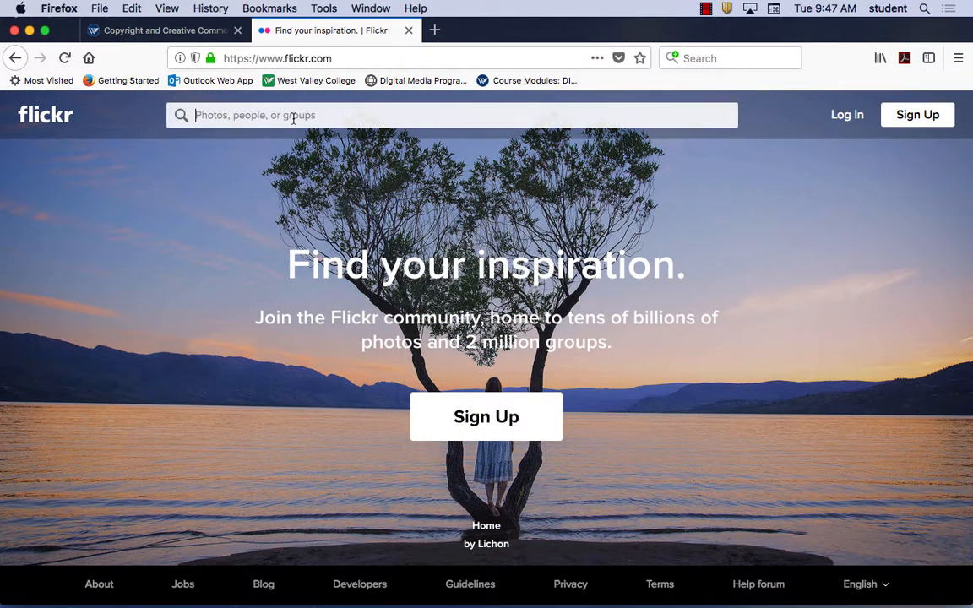
type("d")
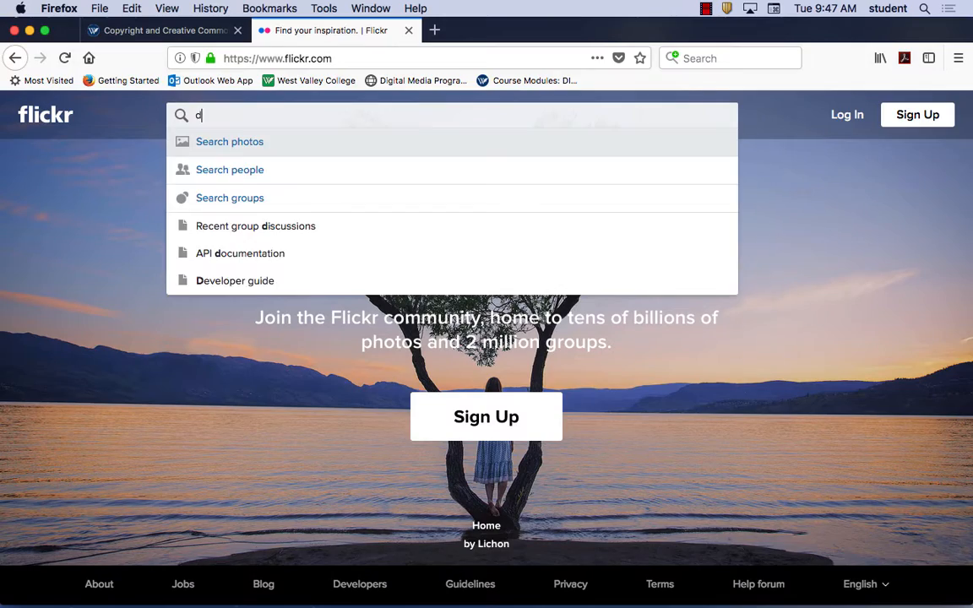
type("ude")
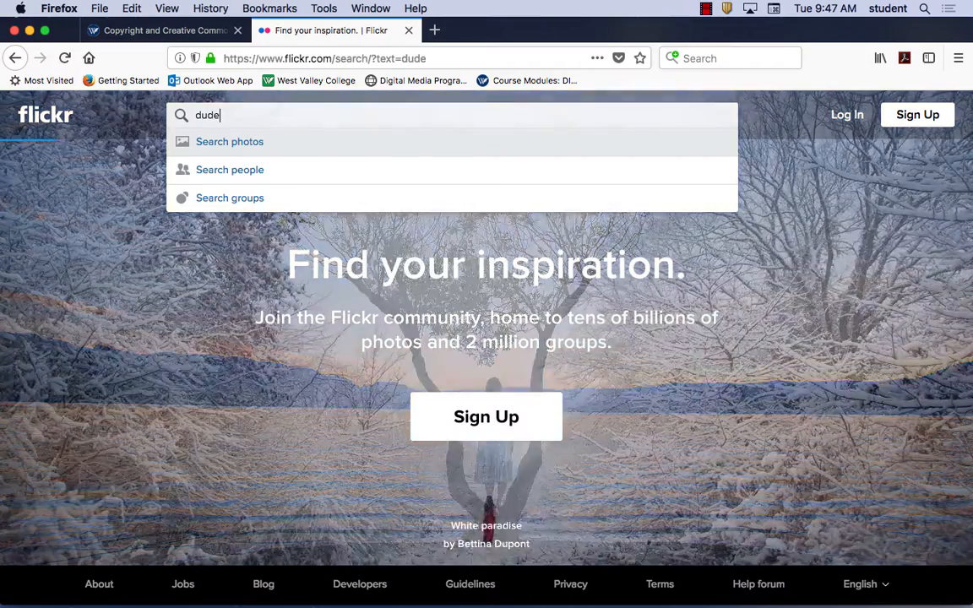
key("Return")
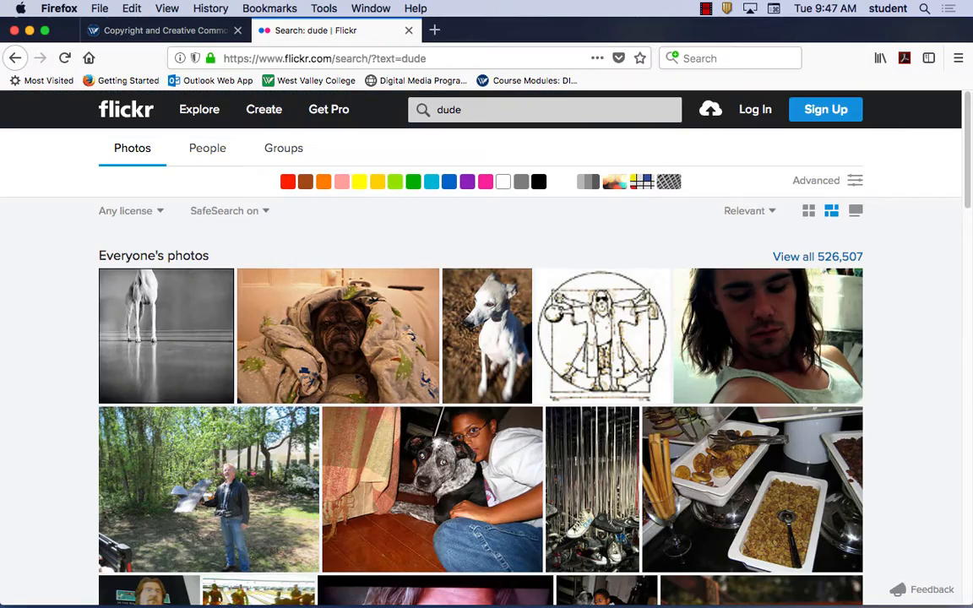
scroll(406, 286, "down", 5)
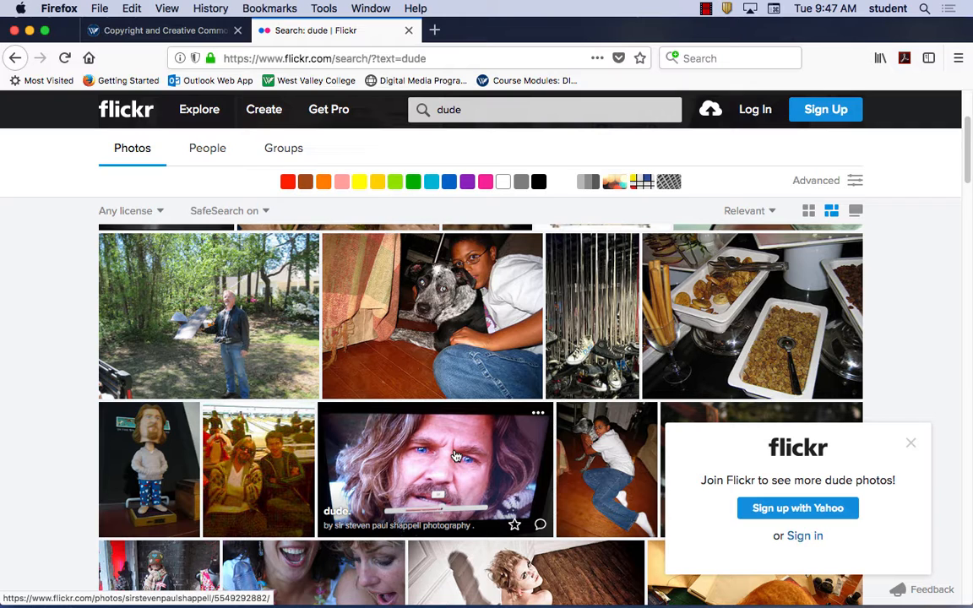
scroll(448, 460, "down", 2)
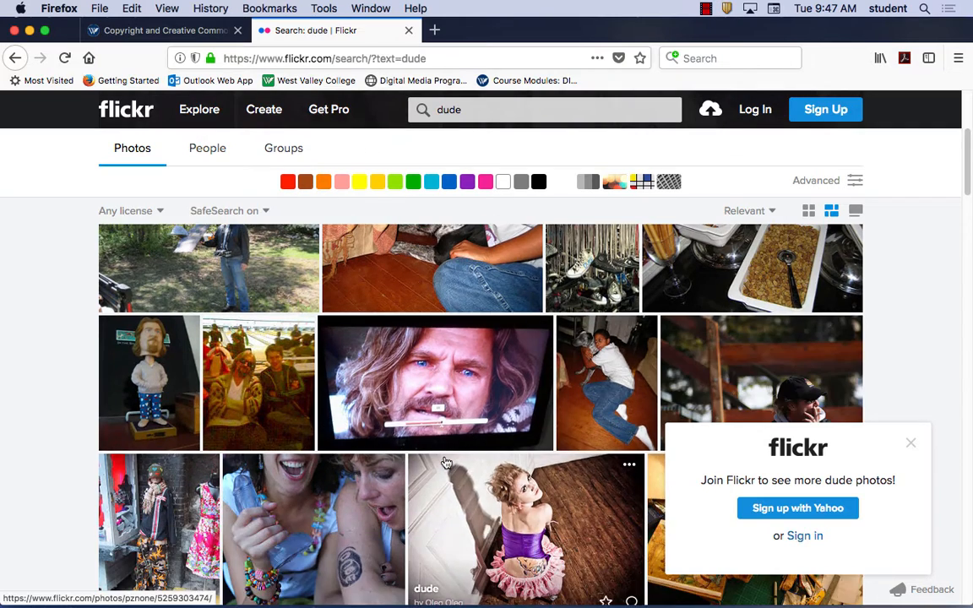
scroll(446, 463, "down", 10)
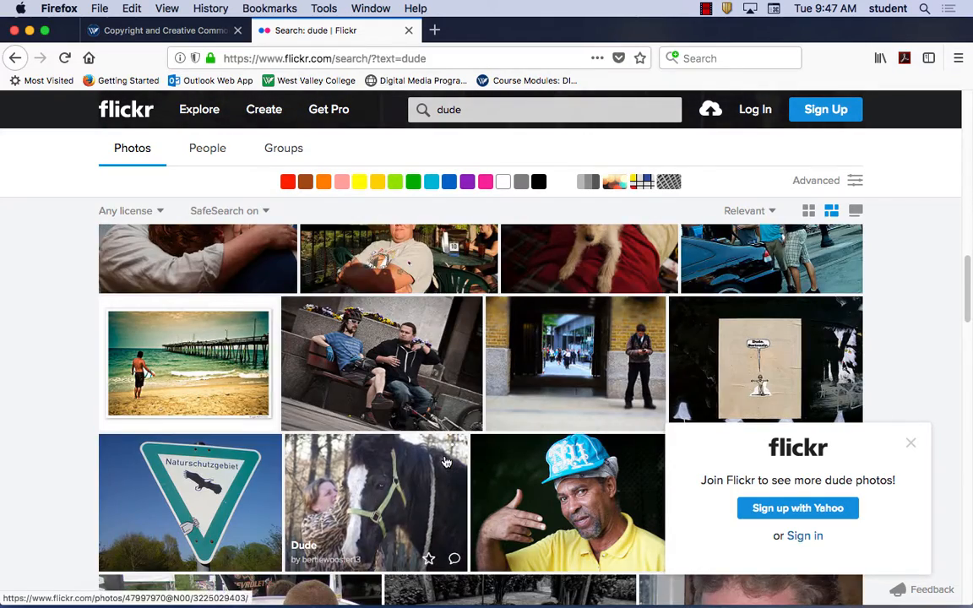
scroll(446, 460, "down", 1)
scroll(446, 461, "up", 15)
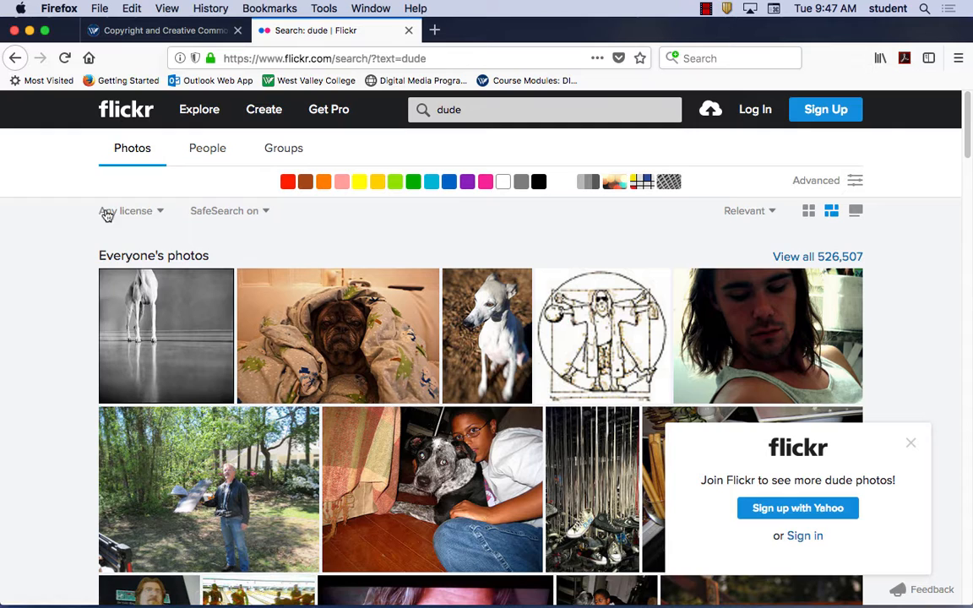
- Filter the "dude" photo results by license to Commercial use & mods allowed
left_click(158, 212)
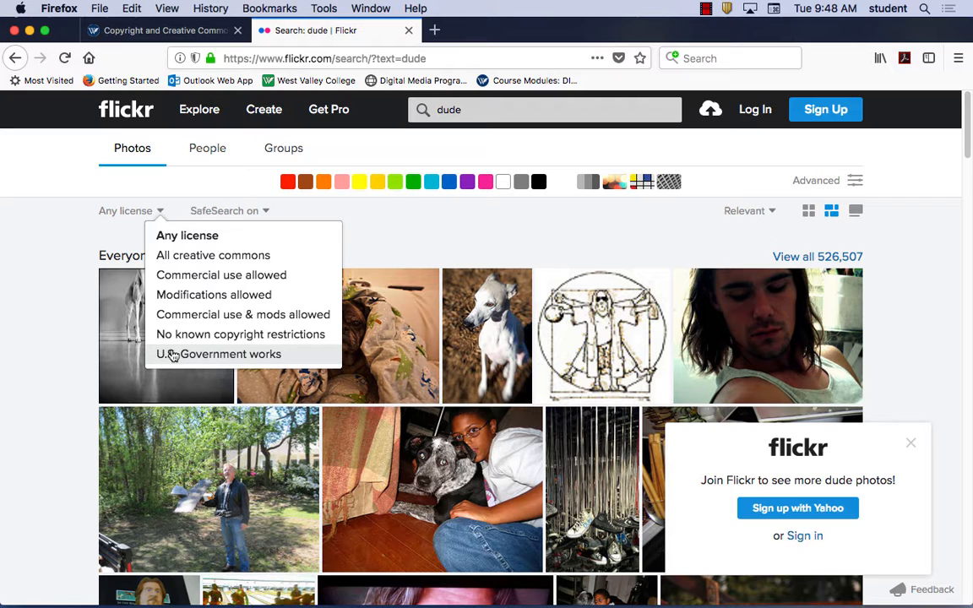
left_click(239, 314)
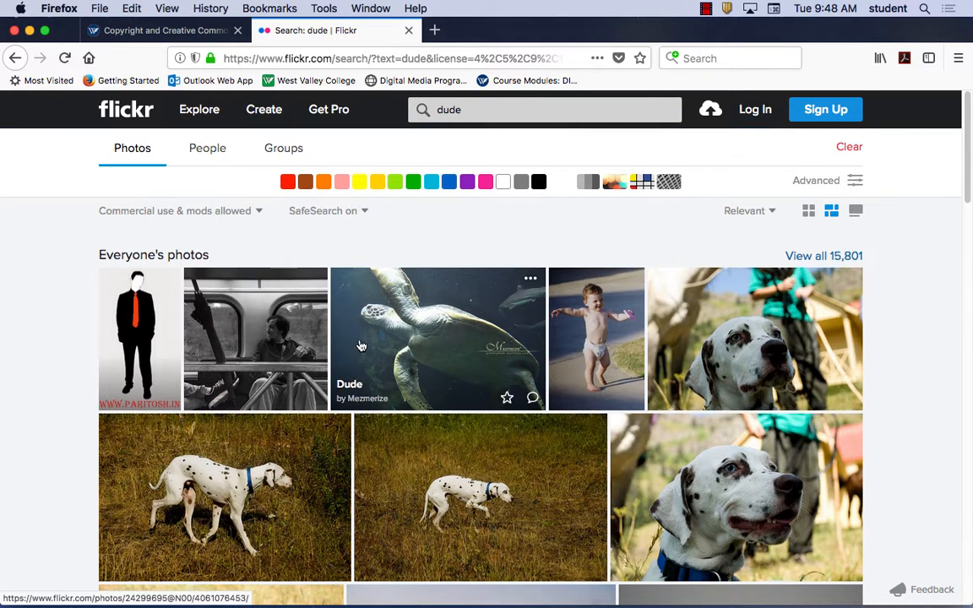
- Browse the filtered results, dismiss the sign-up pop-up and open the "Dude!" photo of the carved wooden head
scroll(361, 347, "down", 15)
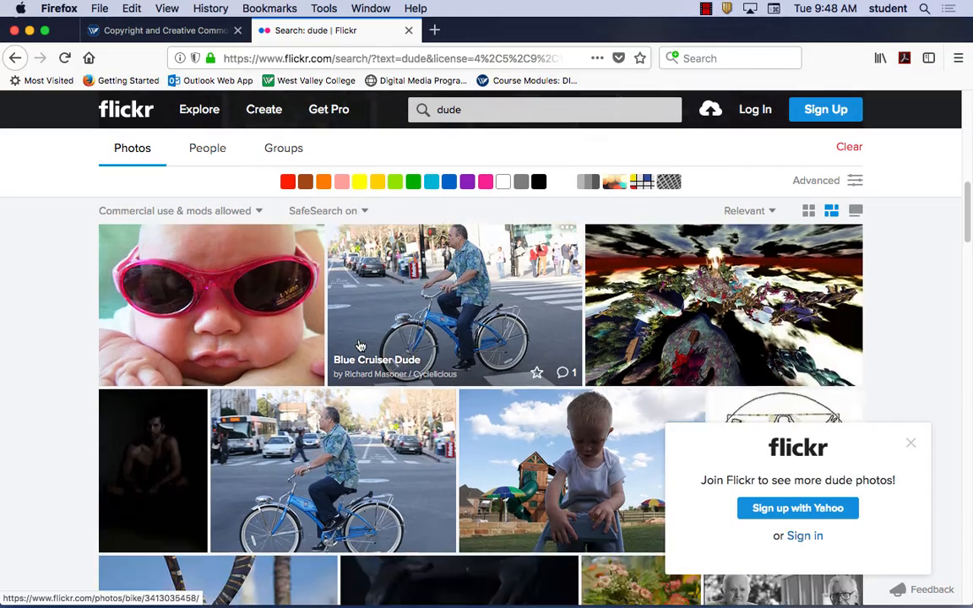
scroll(360, 346, "down", 15)
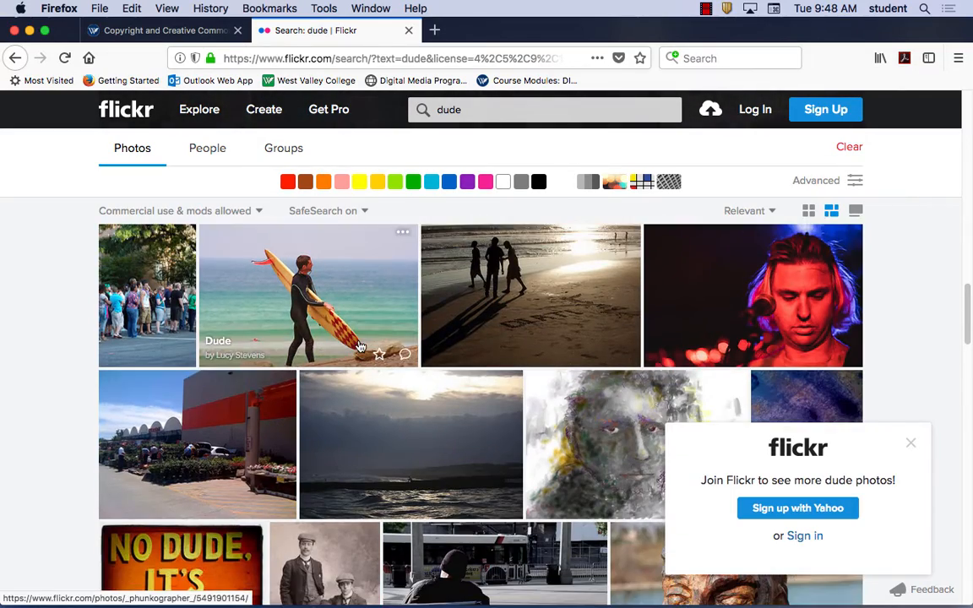
scroll(361, 347, "down", 5)
scroll(361, 346, "down", 5)
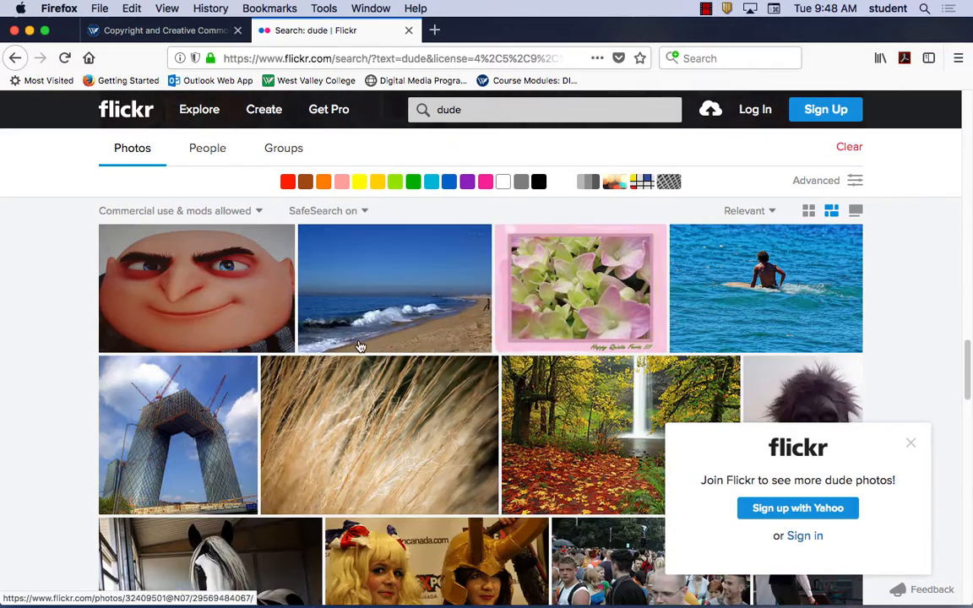
scroll(360, 346, "up", 3)
scroll(361, 346, "down", 4)
scroll(361, 346, "up", 1)
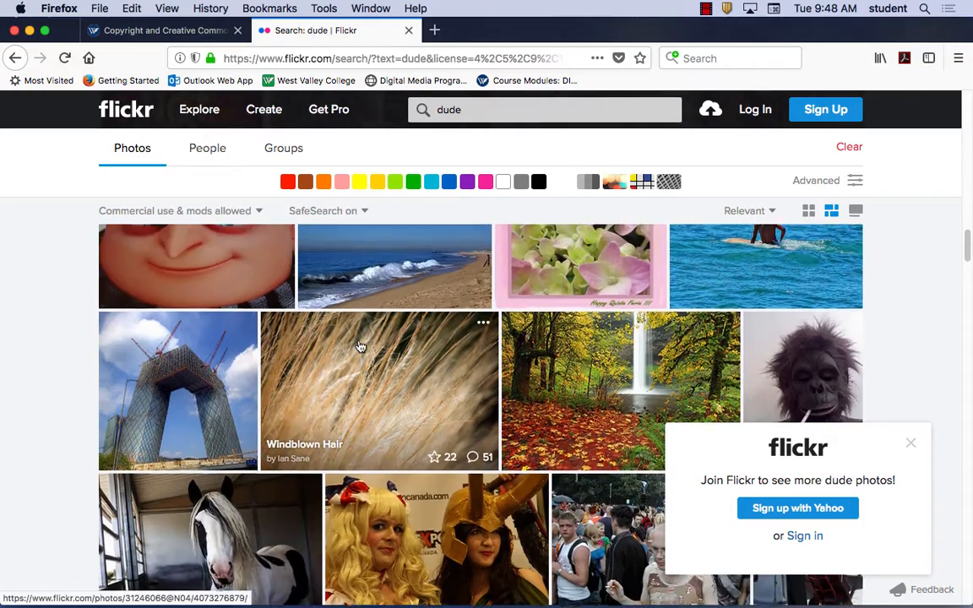
scroll(361, 346, "up", 6)
scroll(361, 346, "down", 2)
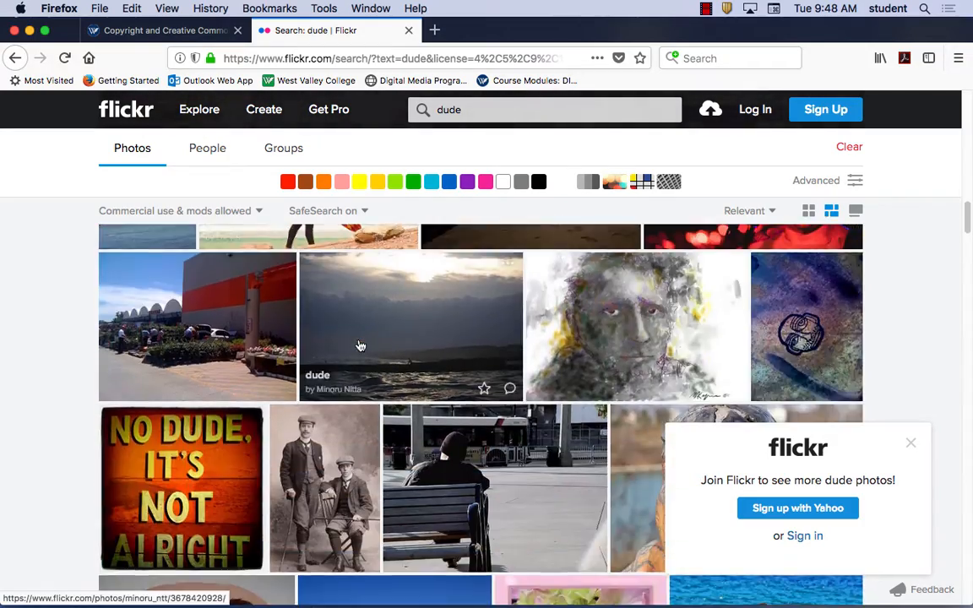
scroll(361, 346, "down", 3)
scroll(360, 346, "up", 3)
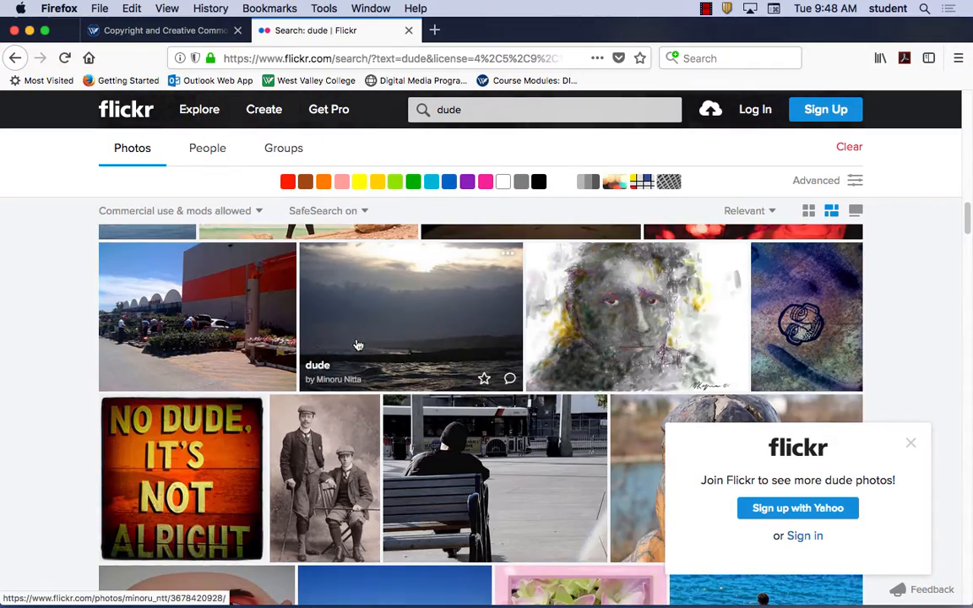
left_click(912, 446)
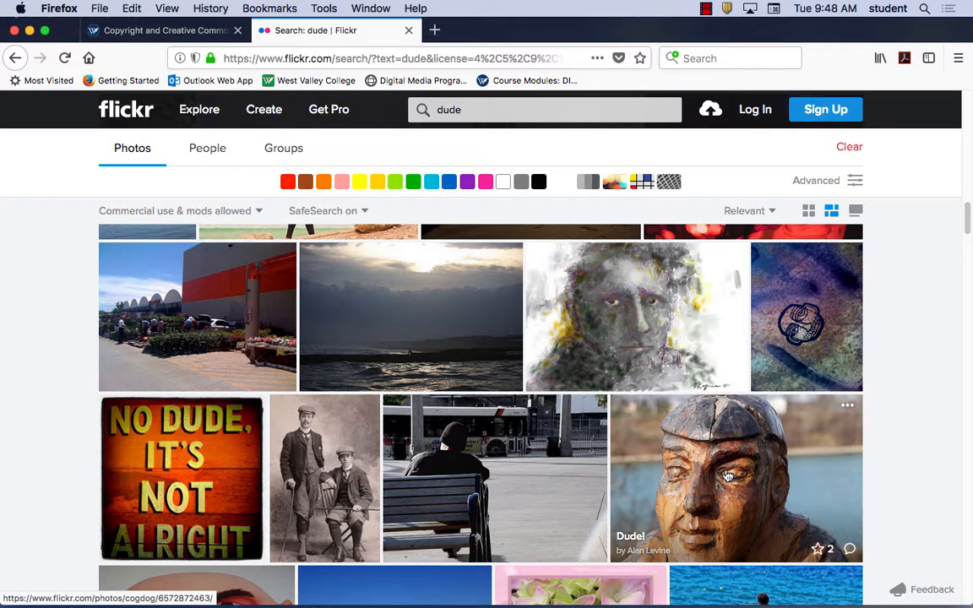
left_click(727, 475)
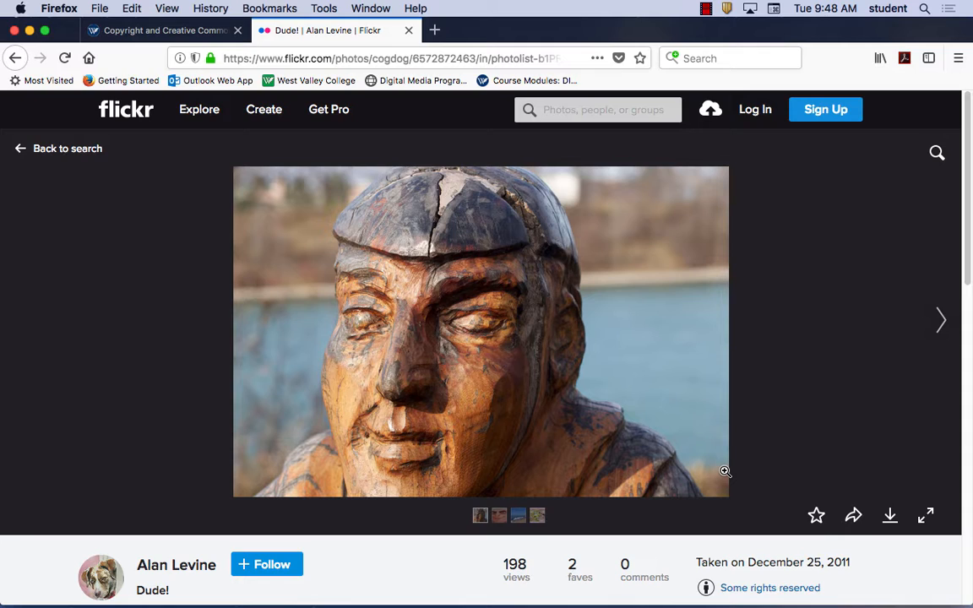
- Open the photo's "Some rights reserved" license page and review what the Attribution 2.0 Generic license permits
left_click(788, 591)
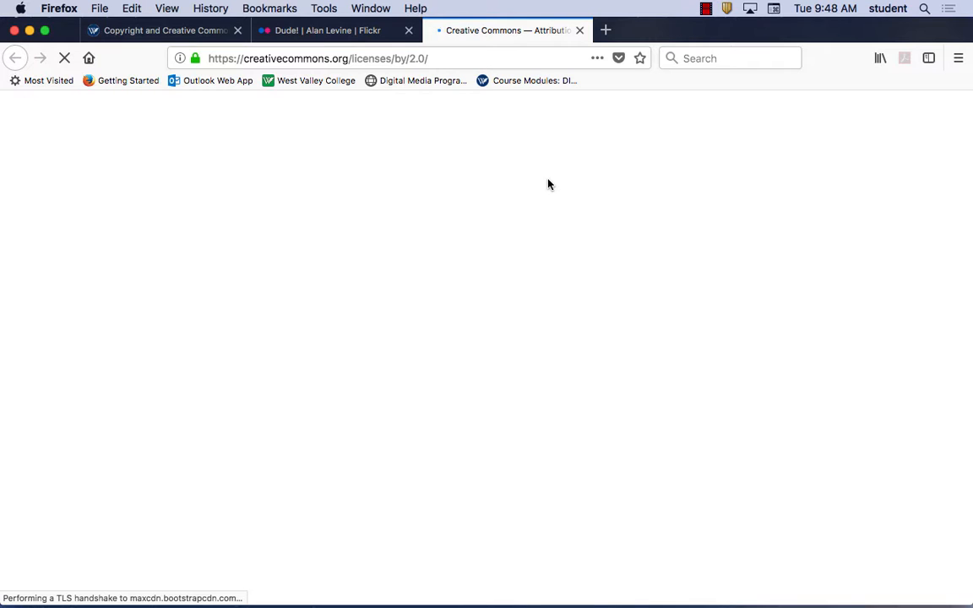
left_click(580, 30)
scroll(816, 358, "down", 5)
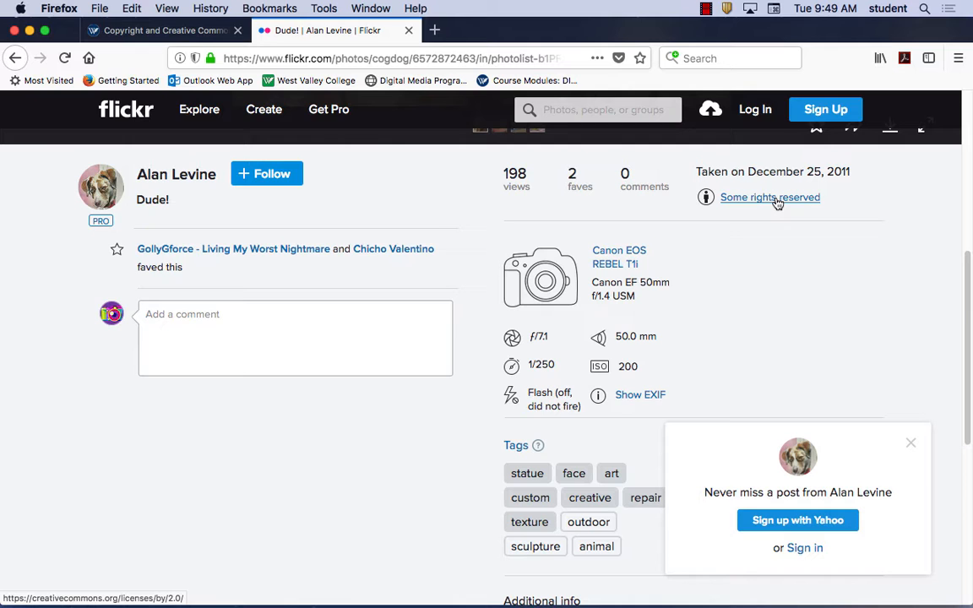
left_click(776, 199)
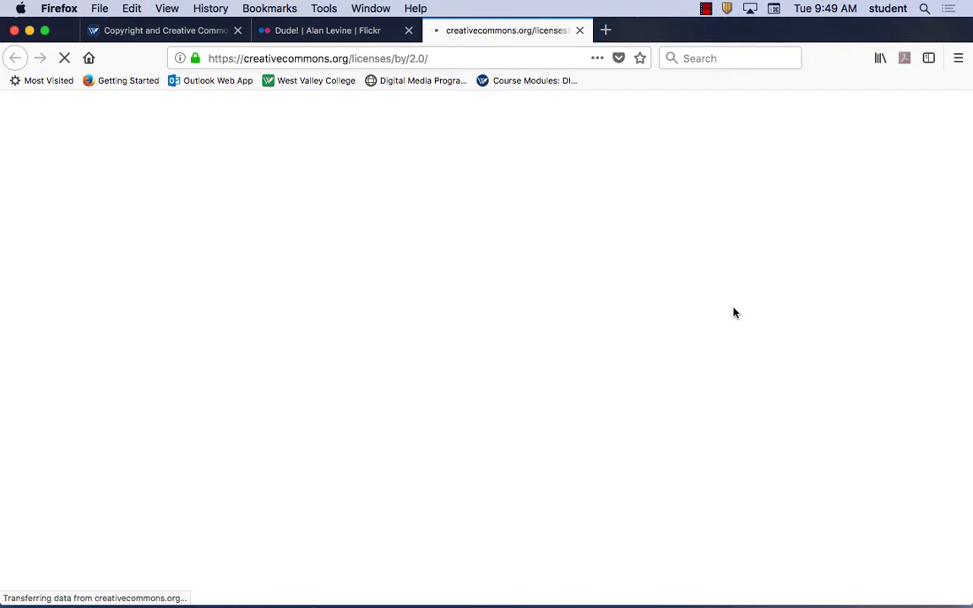
scroll(737, 315, "down", 5)
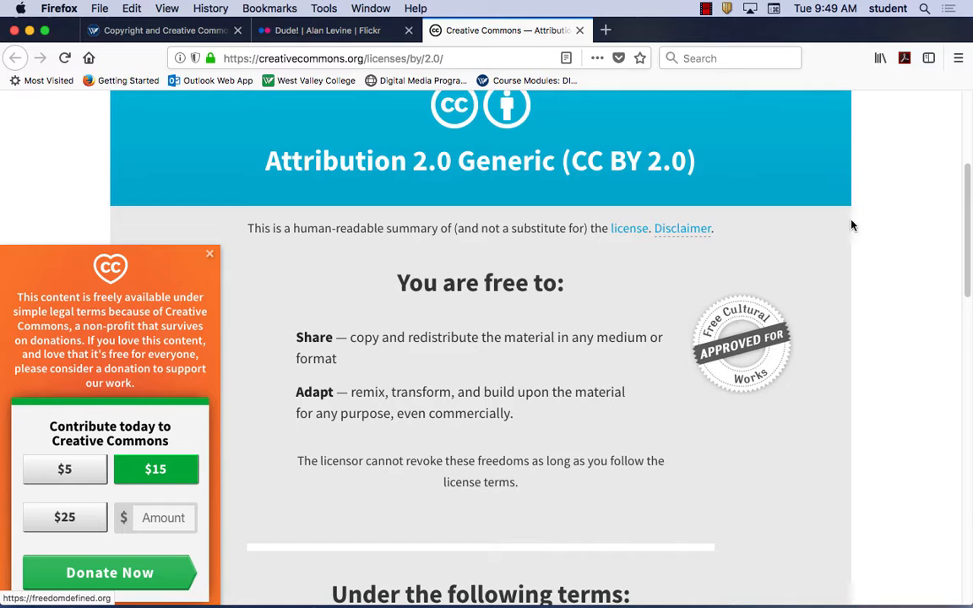
- Return to the carved wooden head photo, dismiss the follow pop-up and take a partial-screen screenshot framing the head
left_click(377, 34)
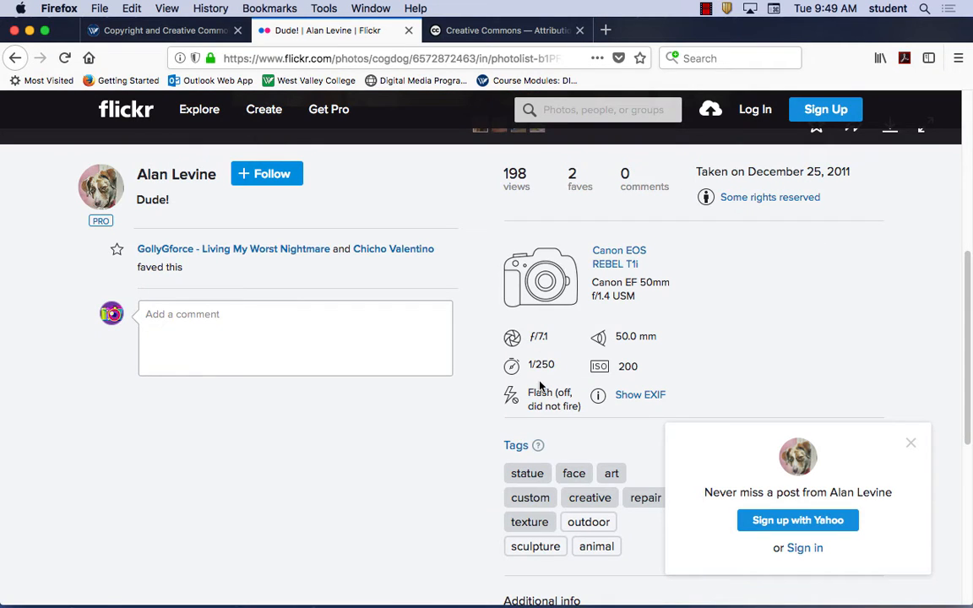
scroll(489, 344, "up", 5)
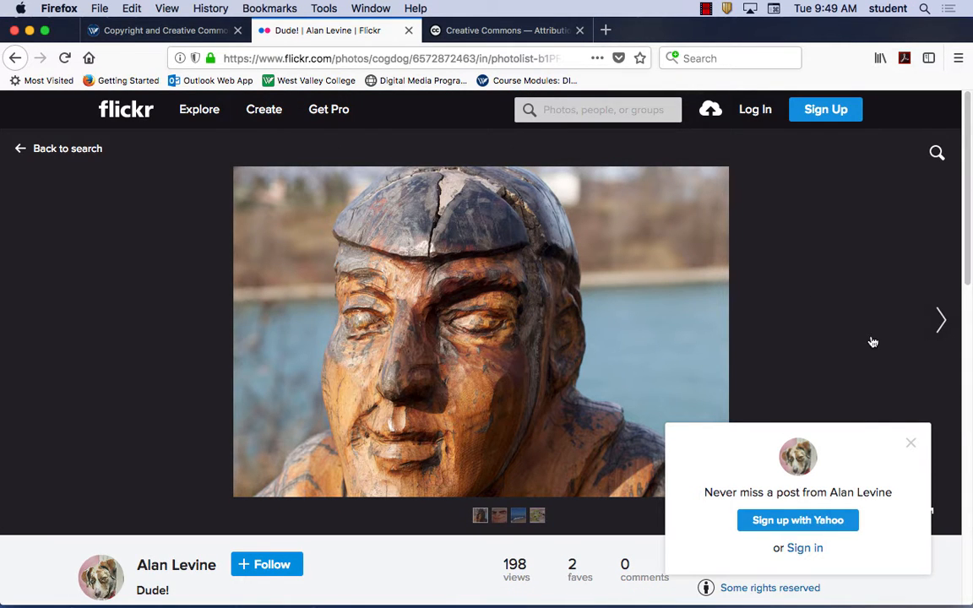
left_click(912, 445)
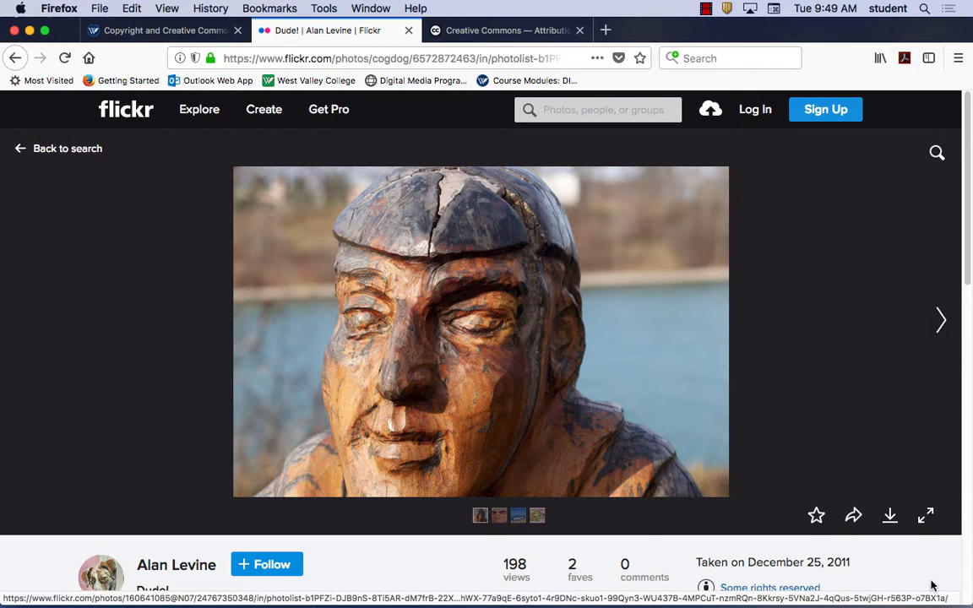
left_click(891, 517)
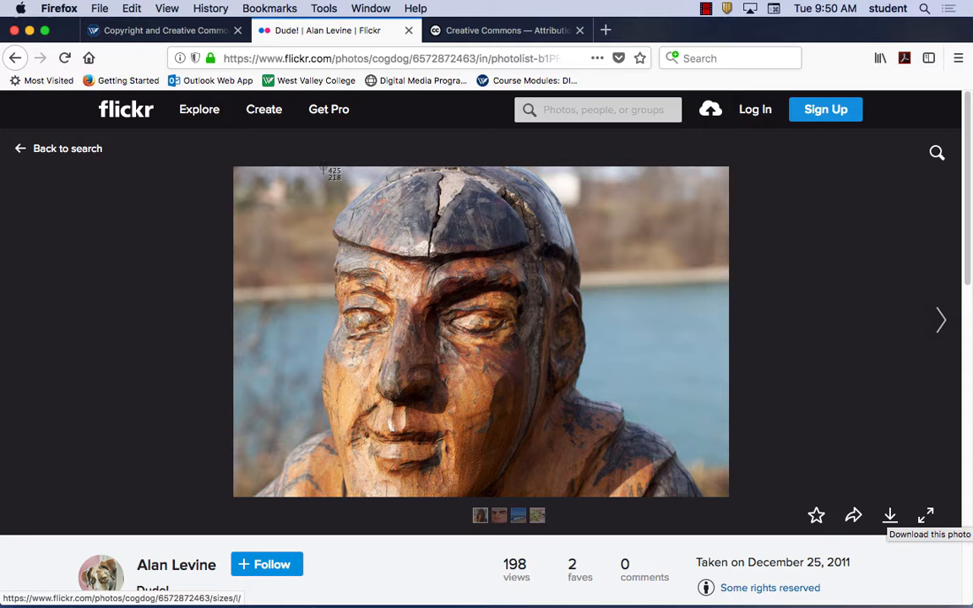
left_click_drag(323, 169, 613, 498)
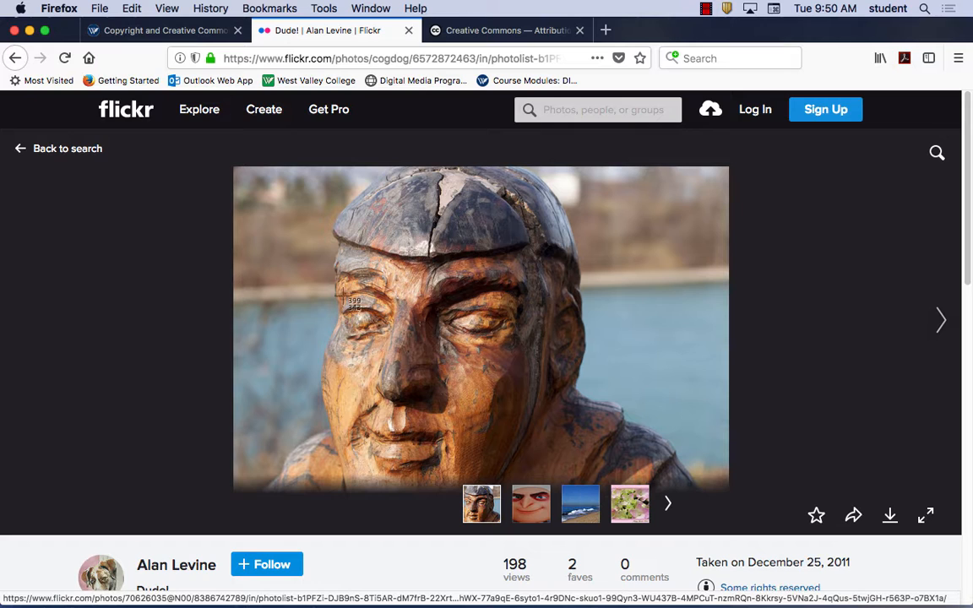
key("super+shift+4")
left_click_drag(294, 167, 589, 485)
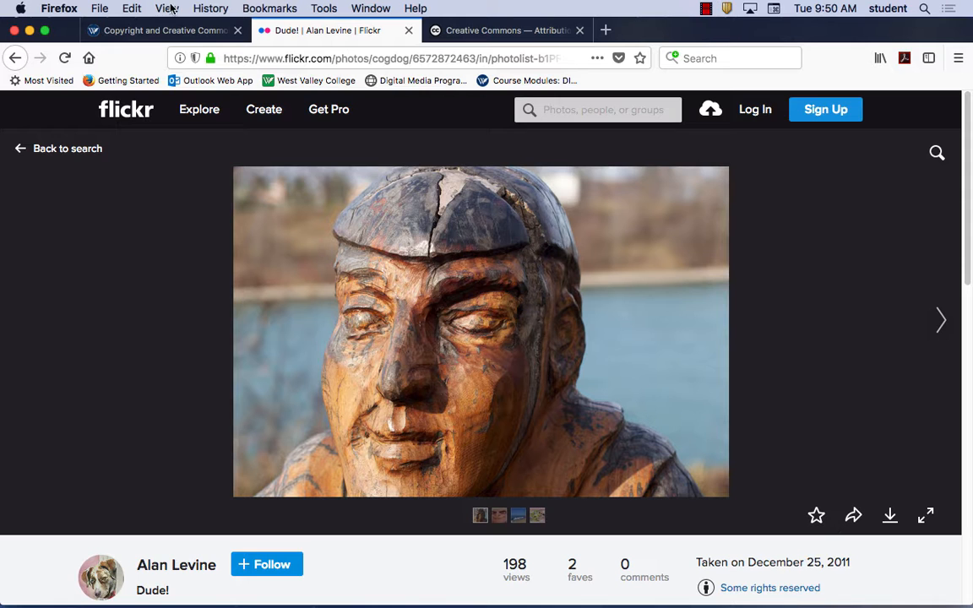
- Go back to the results, open the photo of the man in a grey hat and sunglasses, and screenshot his head and shoulders
left_click(15, 58)
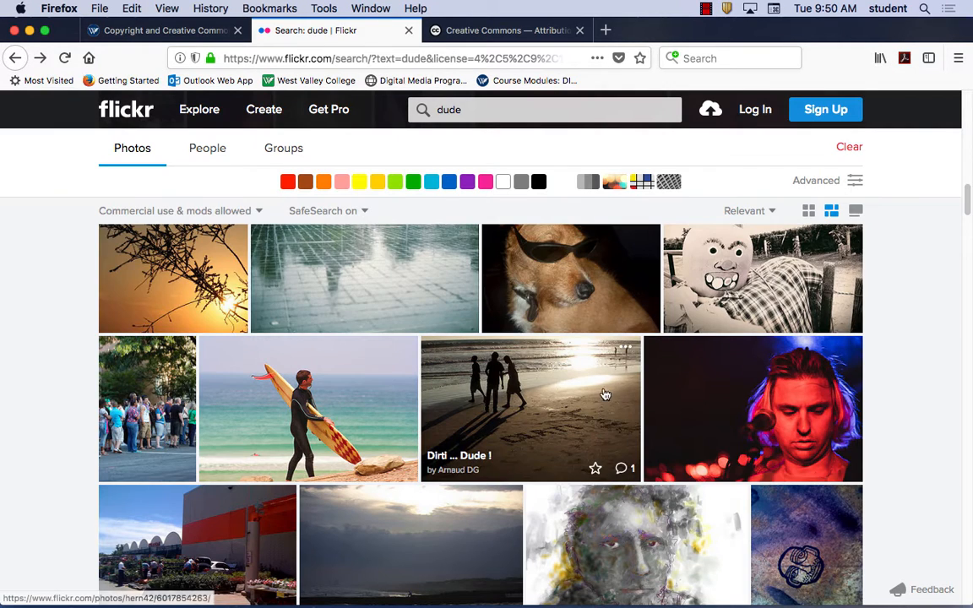
scroll(607, 390, "down", 15)
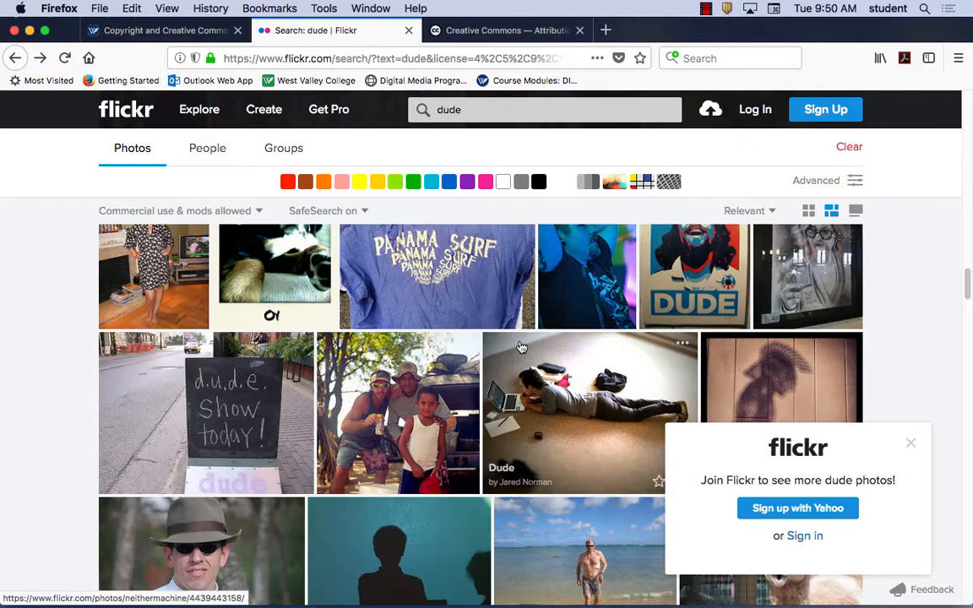
scroll(521, 347, "down", 2)
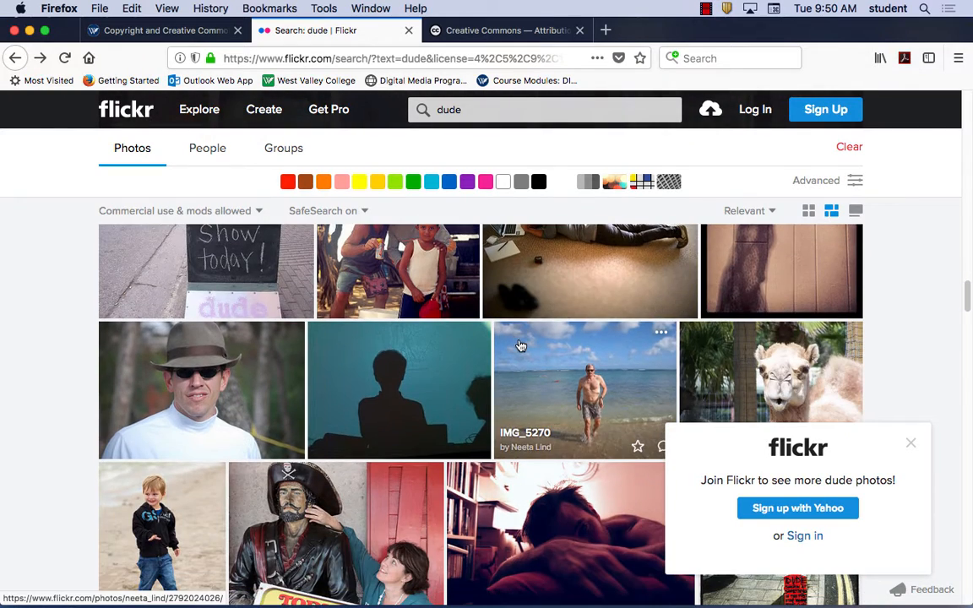
left_click(177, 386)
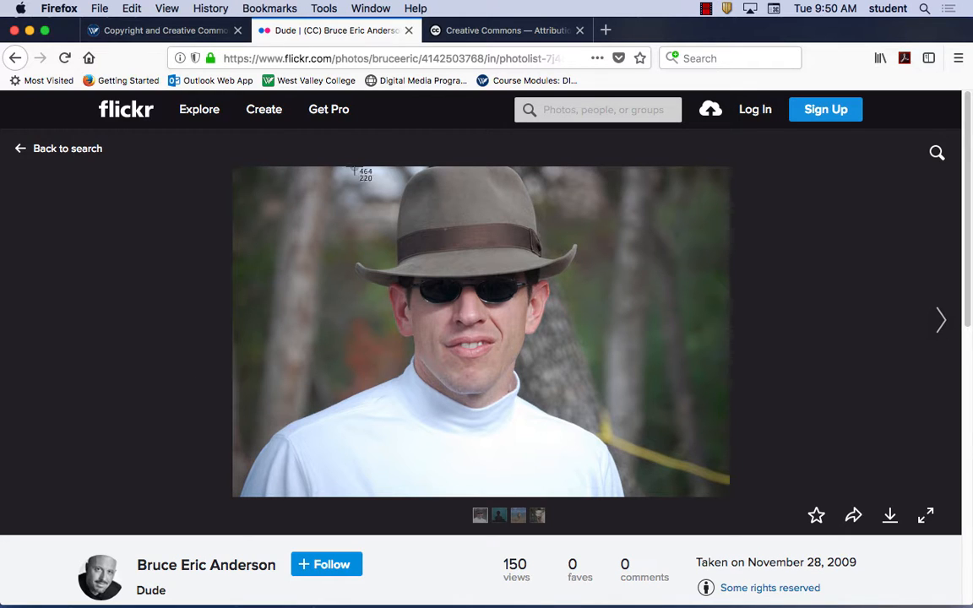
left_click_drag(343, 167, 587, 446)
- Return to the results, find and open the "One dude in one bar..." portrait, and take a screenshot framing the man's face and hat
left_click(15, 57)
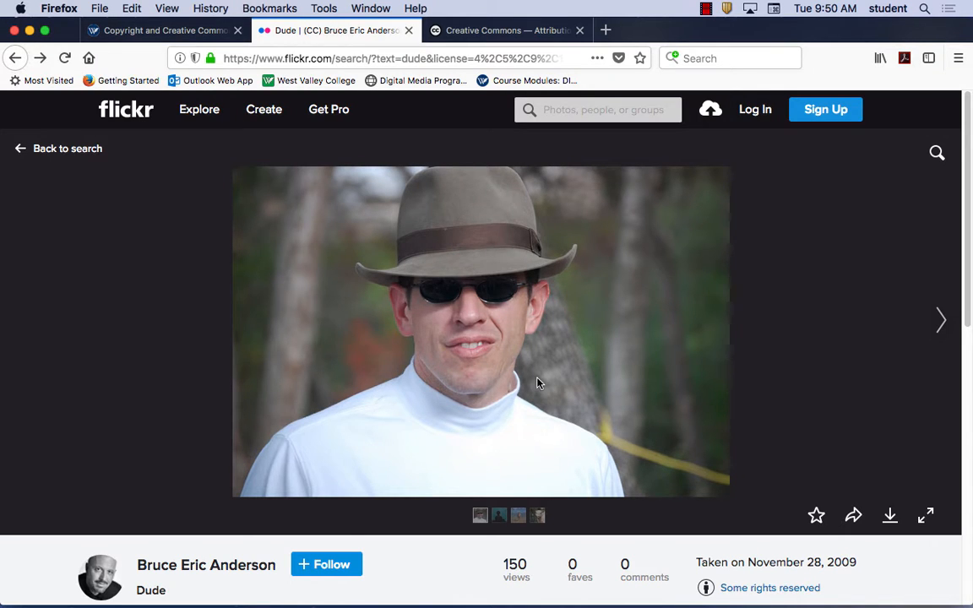
scroll(542, 386, "down", 15)
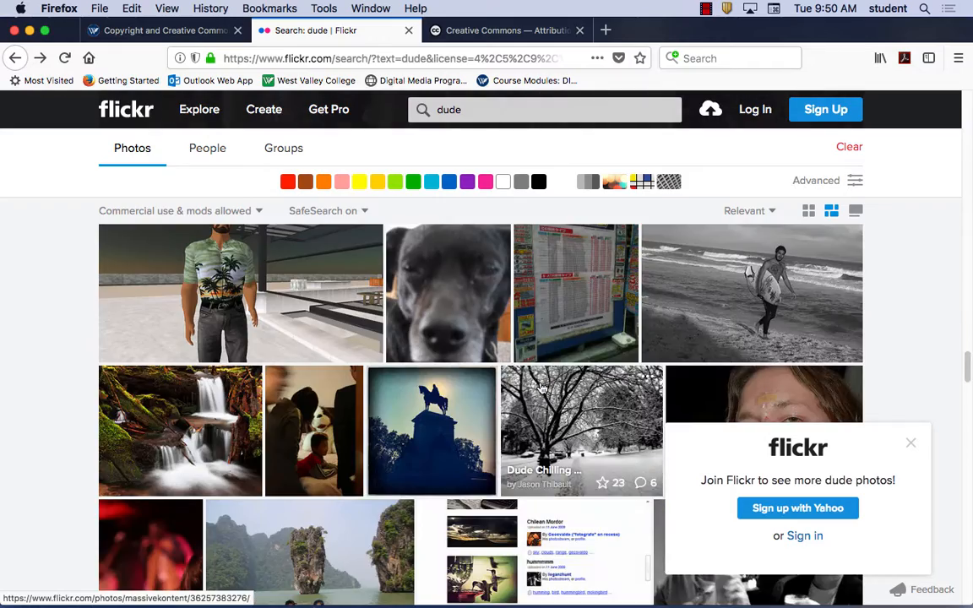
scroll(542, 386, "down", 3)
scroll(506, 380, "up", 2)
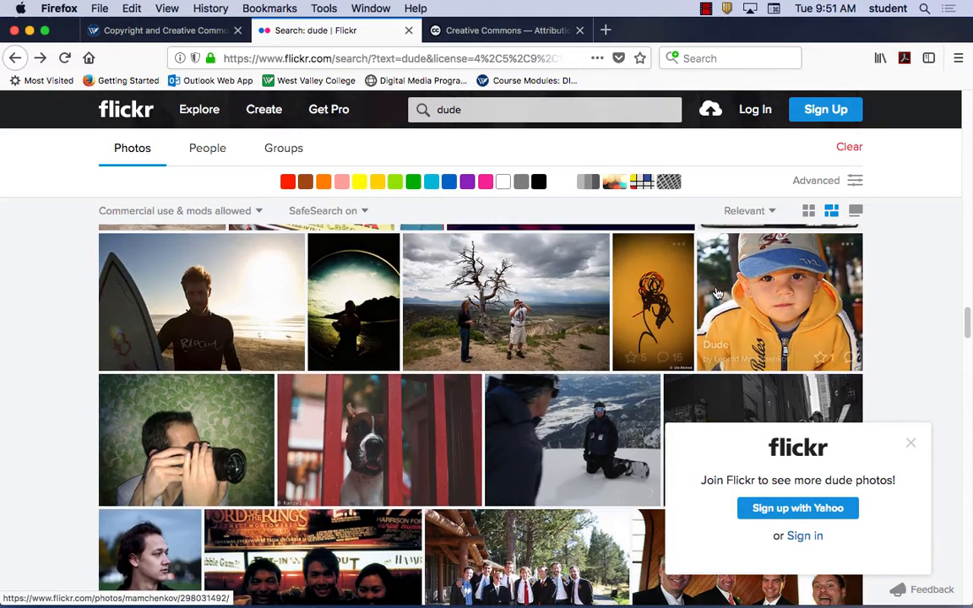
scroll(464, 375, "up", 4)
scroll(464, 375, "down", 2)
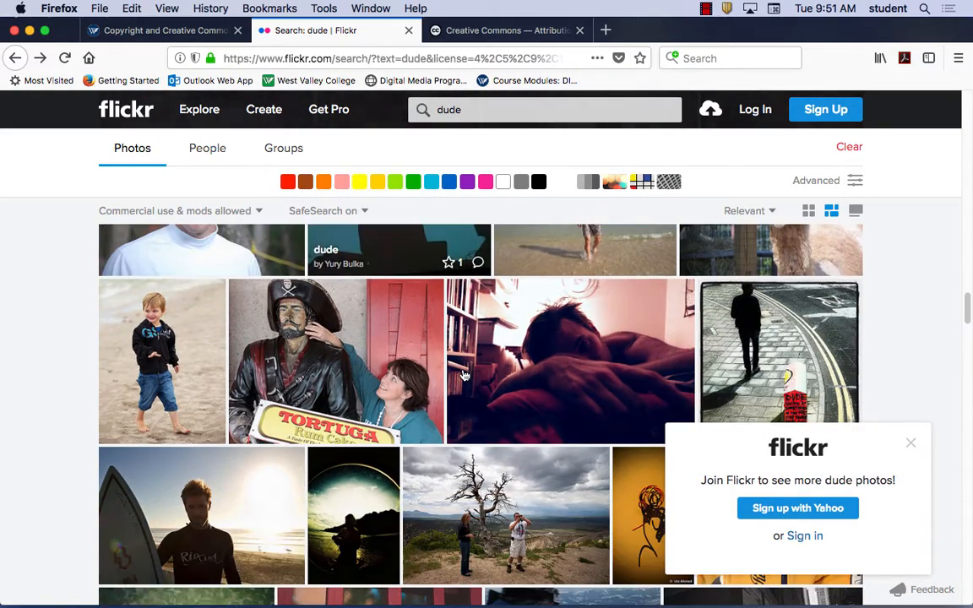
scroll(464, 375, "down", 5)
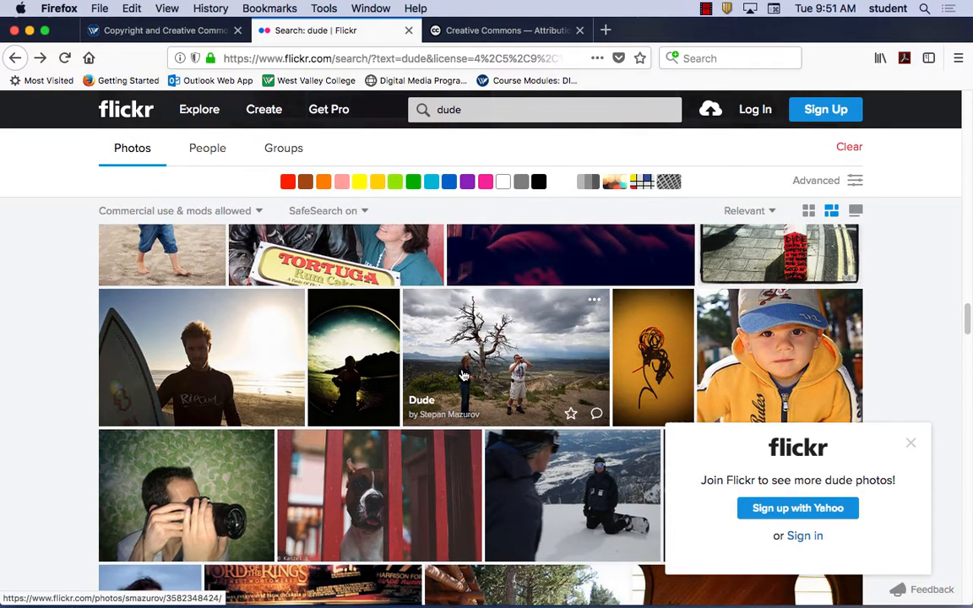
scroll(464, 375, "down", 10)
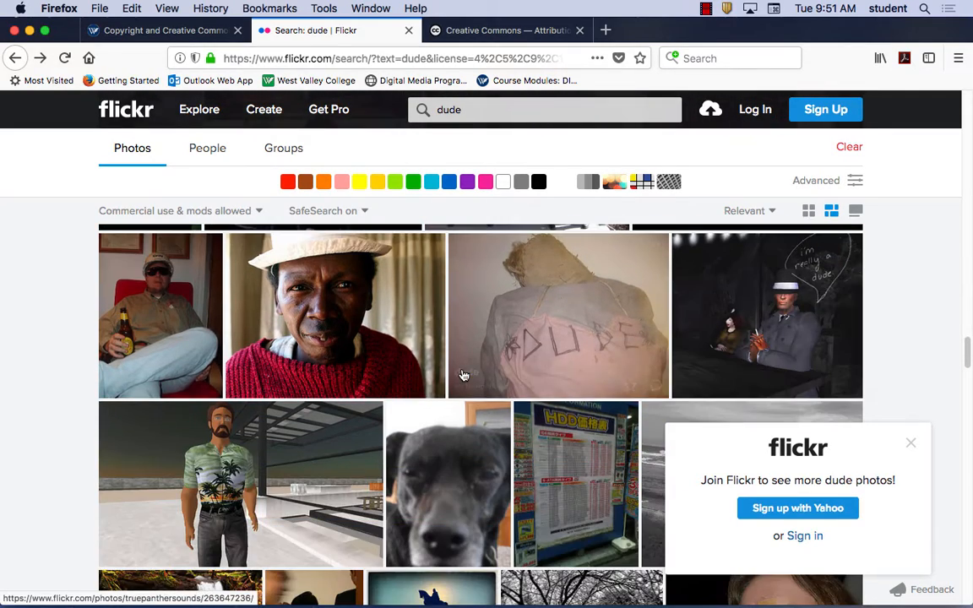
left_click(358, 304)
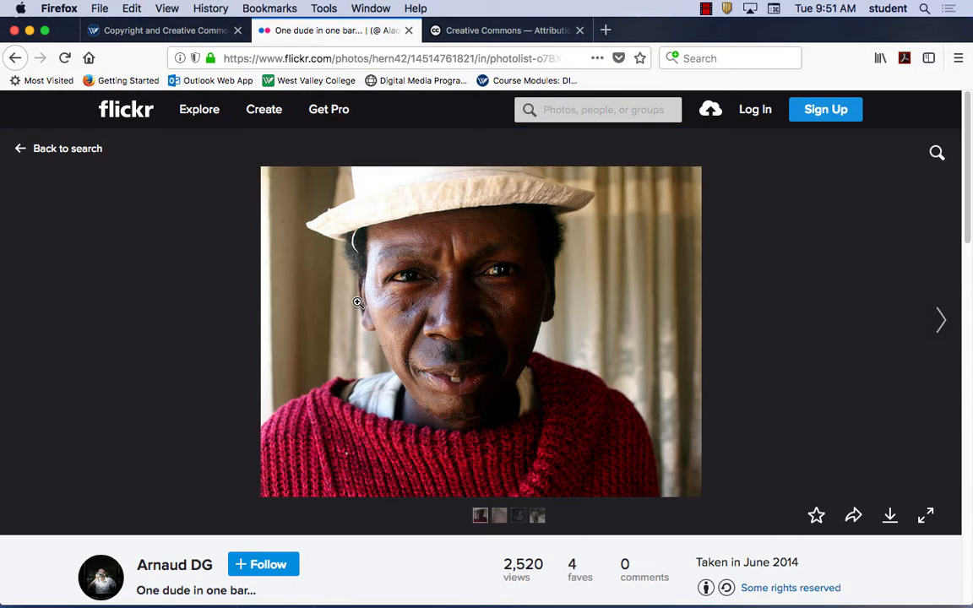
key("super+shift+4")
left_click_drag(301, 166, 610, 460)
- Go to google.com in the tab showing the Creative Commons license
left_click(460, 29)
left_click(311, 59)
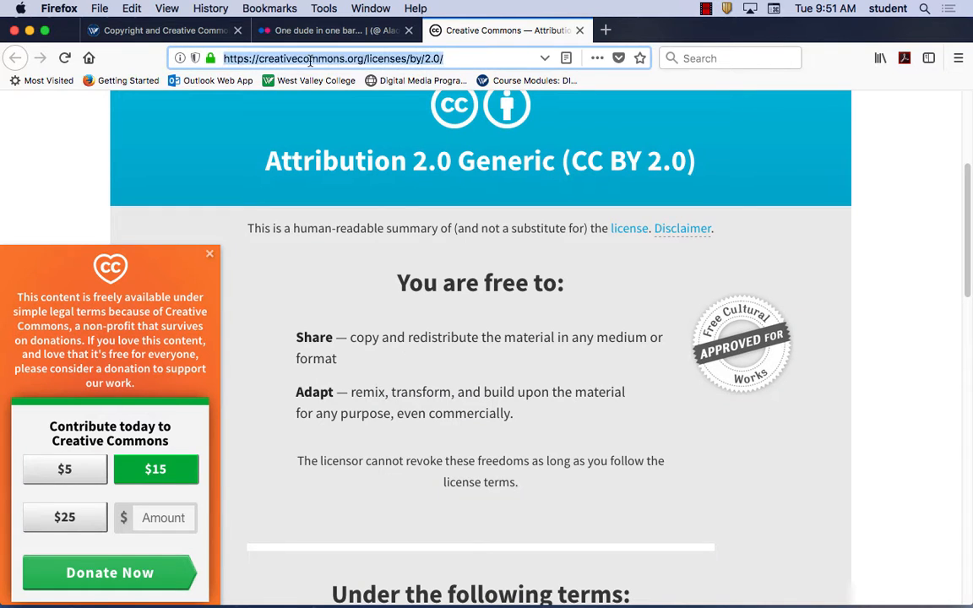
type("goog")
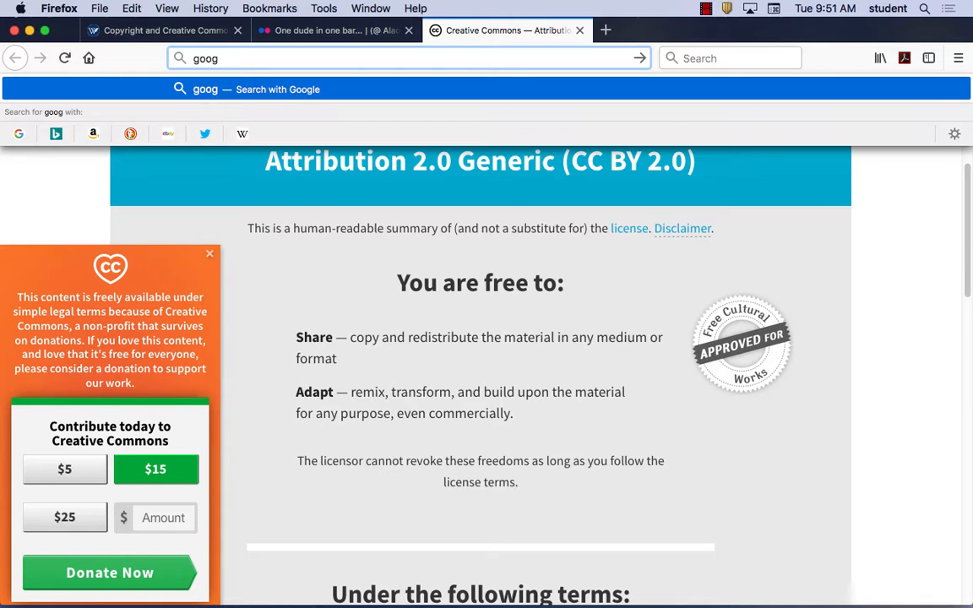
type("le.com")
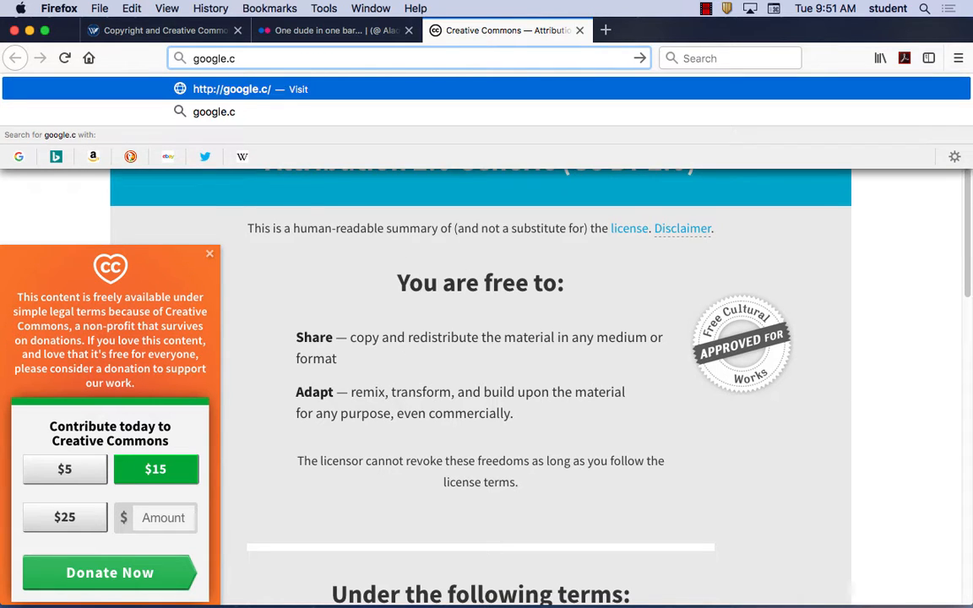
key("Return")
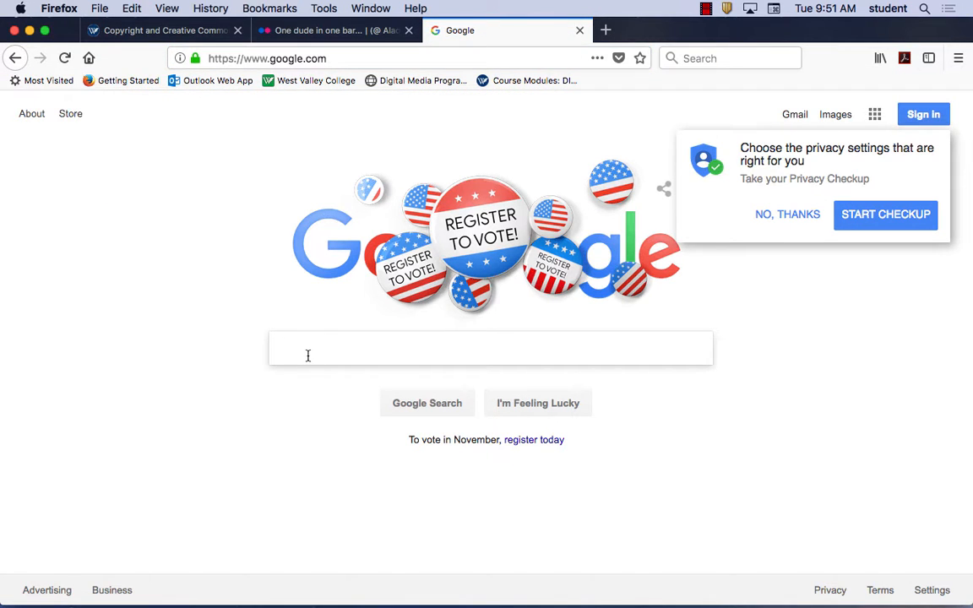
- Search Google for "istock phot" and open the iStock by Getty Images website from the results
type("istock")
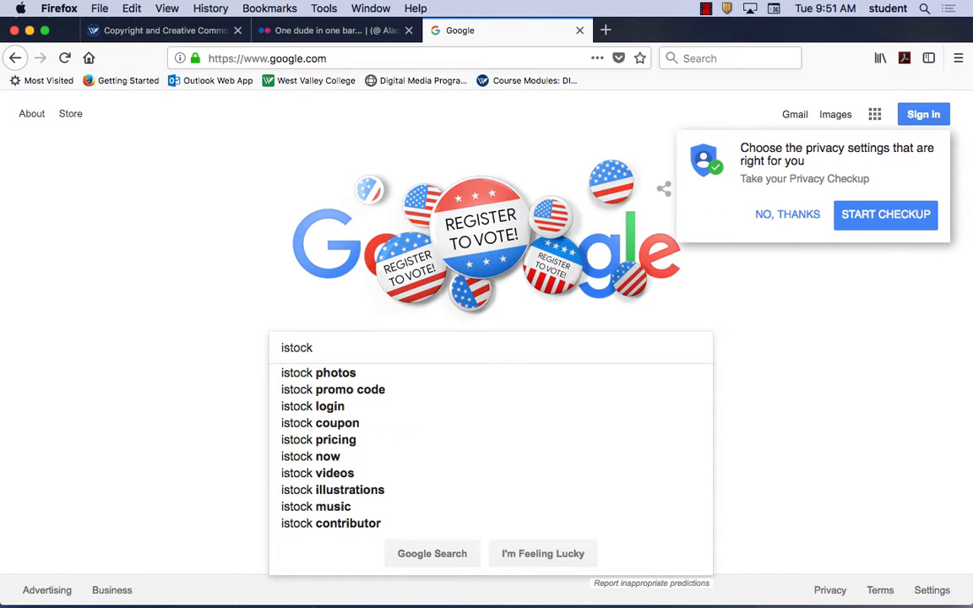
type(" phot")
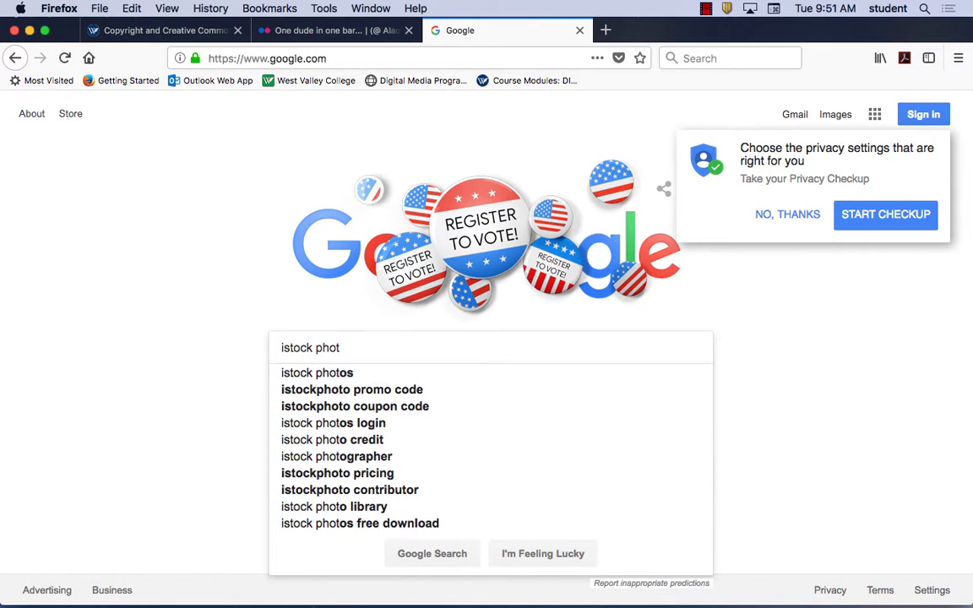
key("Return")
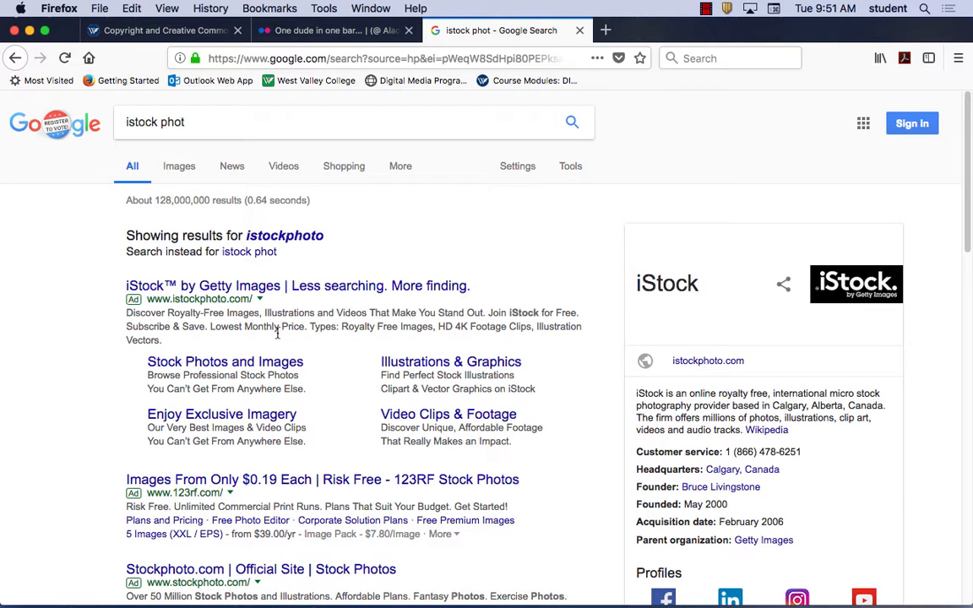
left_click(281, 288)
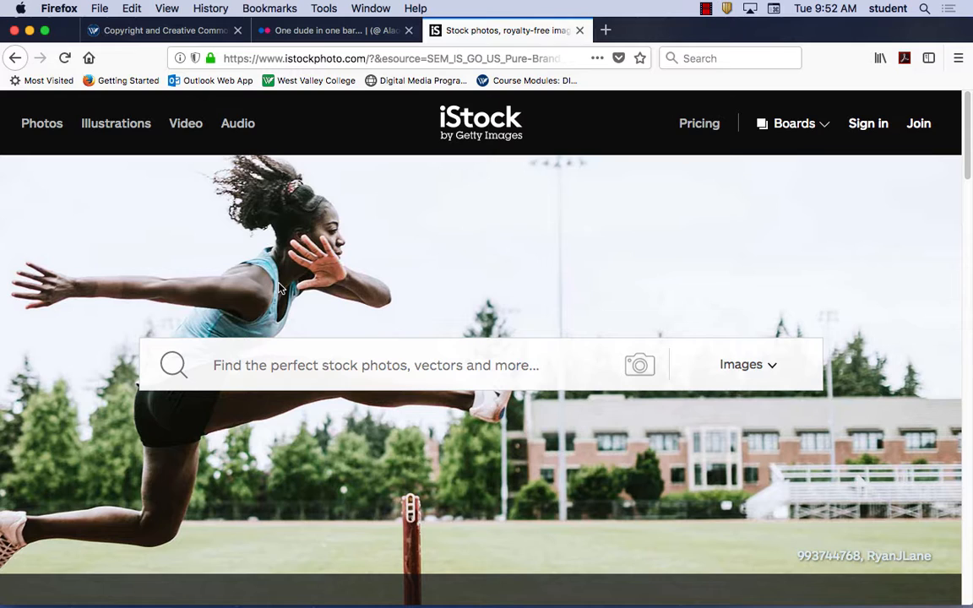
- Search iStock for "computer people" and open the photo of the woman with glasses looking at a desktop monitor
left_click(294, 369)
type("computer")
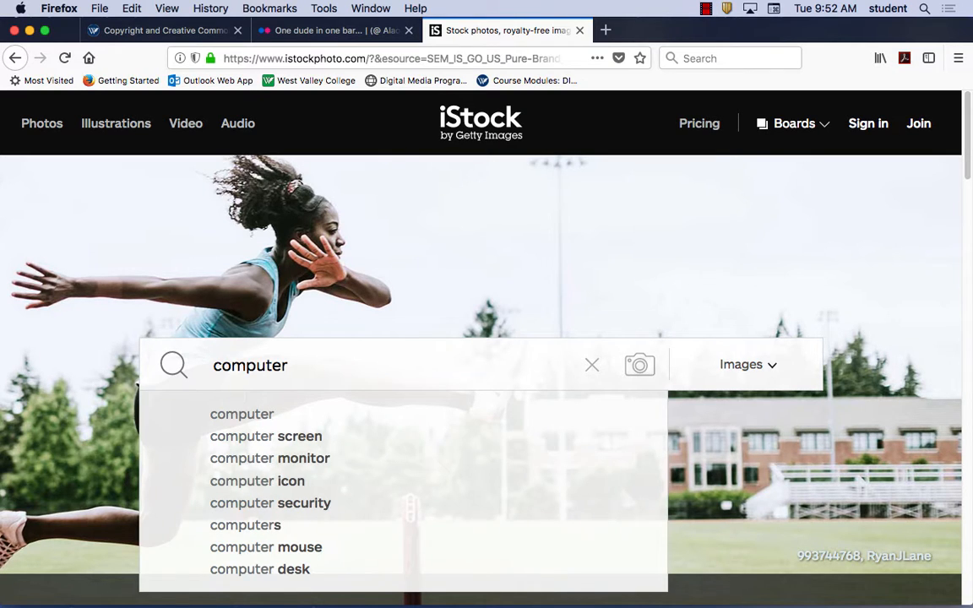
type(" people")
key("Return")
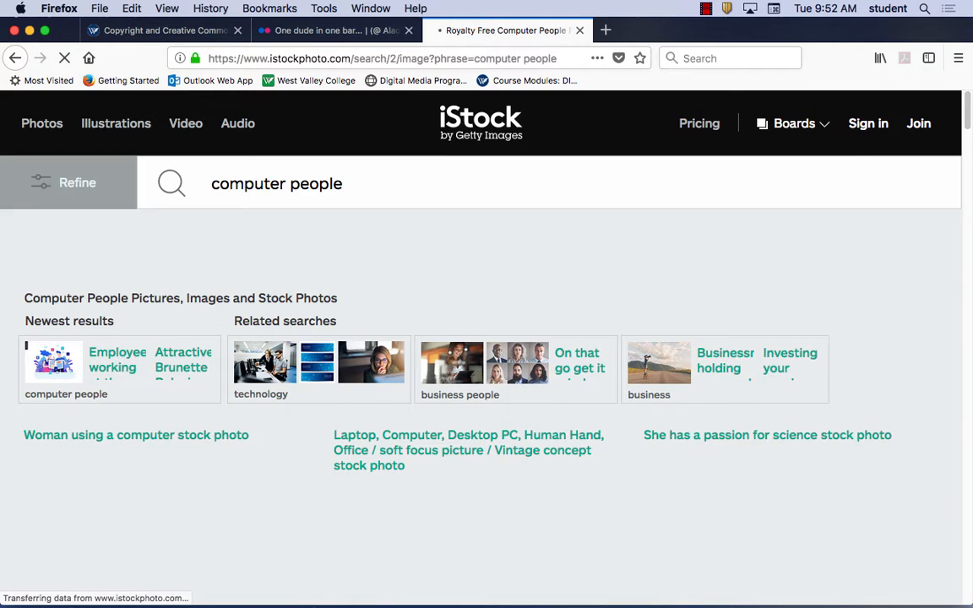
scroll(640, 544, "down", 5)
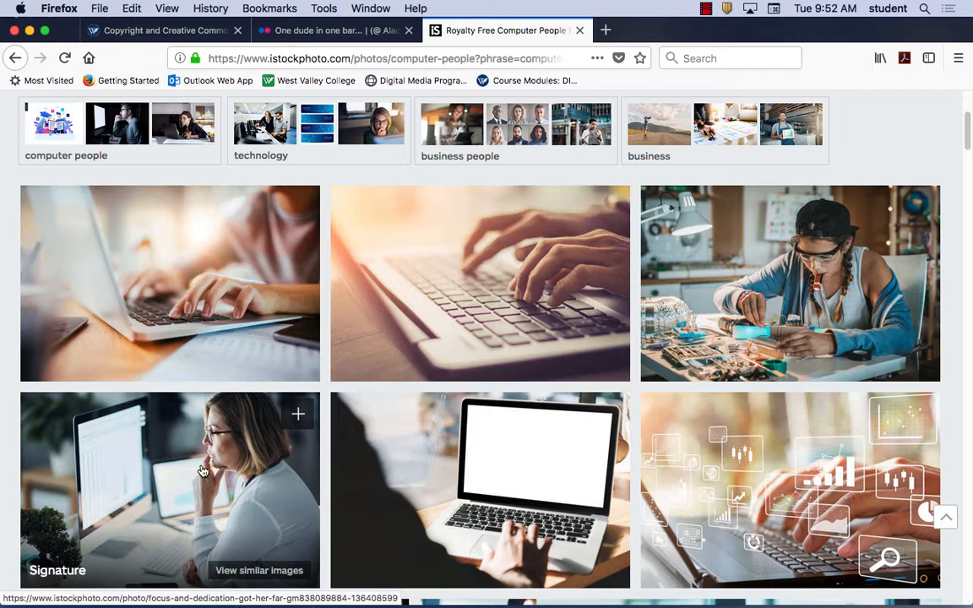
left_click(200, 469)
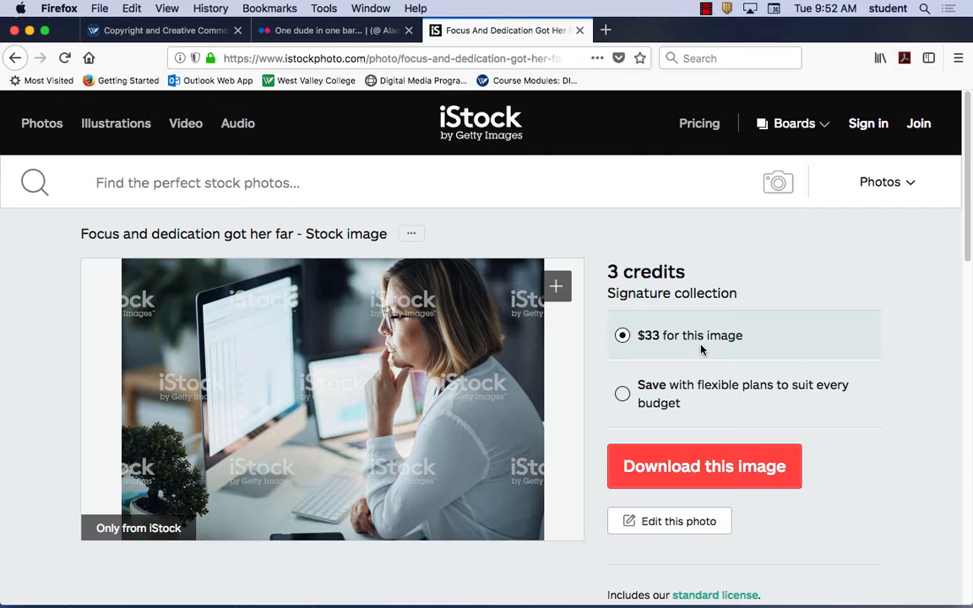
- Close the iStock and Flickr tabs and open the DIGM-020A-74618 Interface Design course in Canvas
left_click(582, 32)
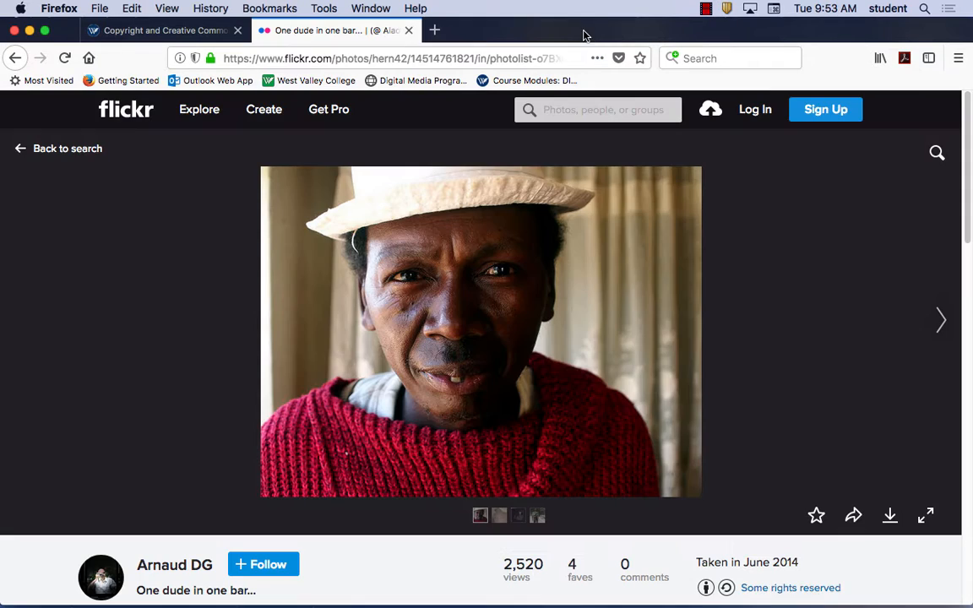
left_click(409, 31)
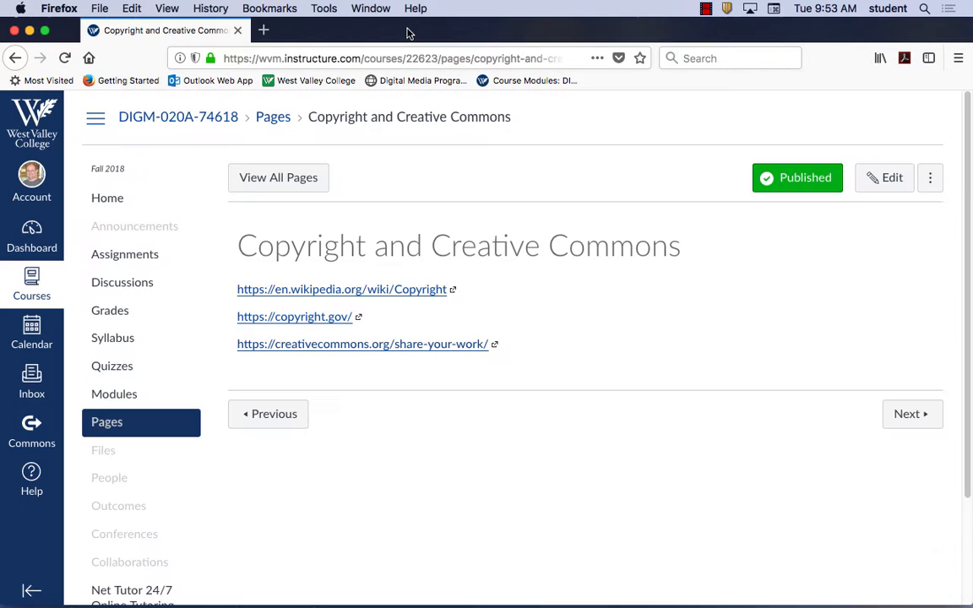
left_click(31, 289)
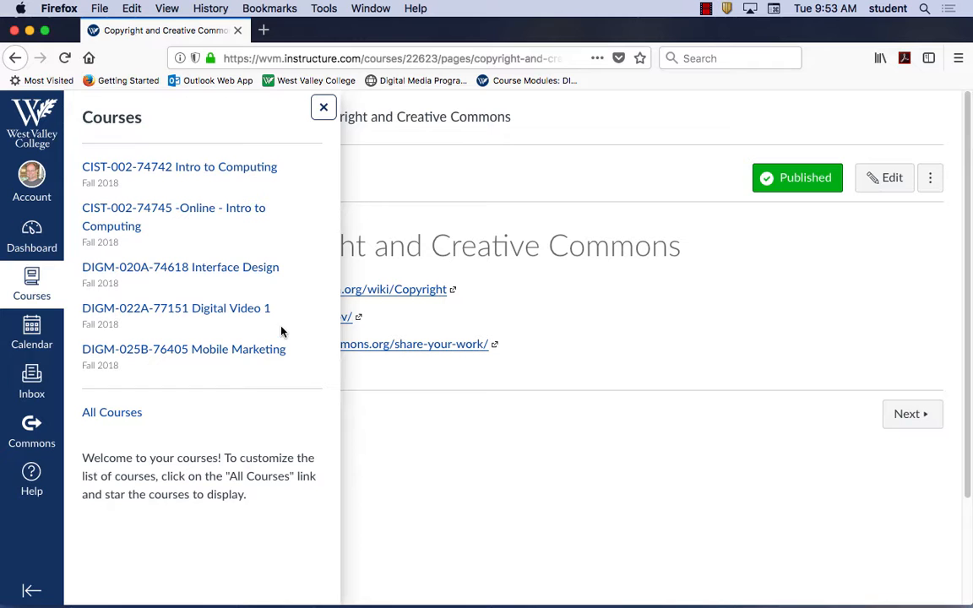
left_click(256, 269)
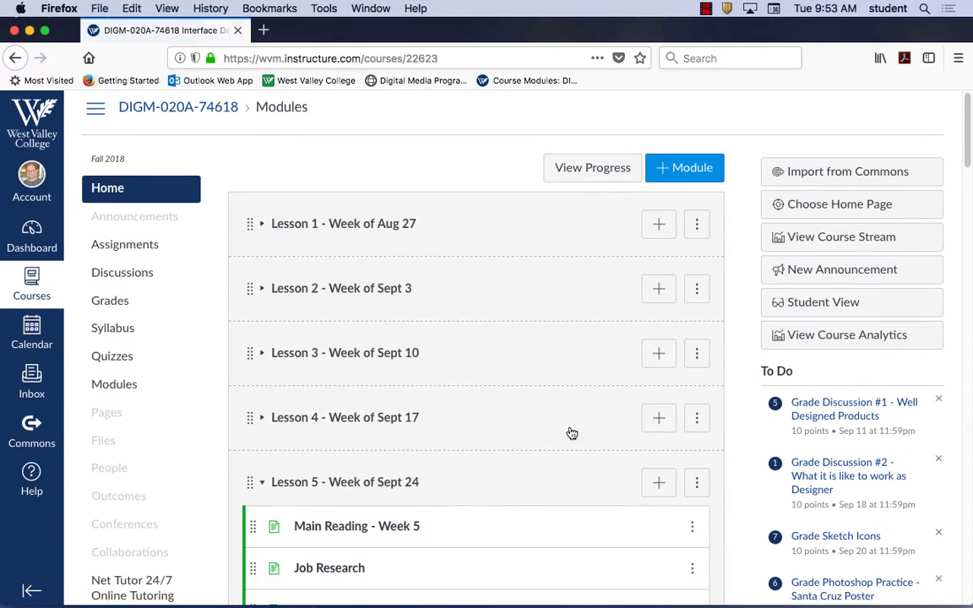
- Open Lesson 5's Following Design Guidelines page and its linked National Park Service Graphic Identity Framework PDF
scroll(572, 433, "down", 5)
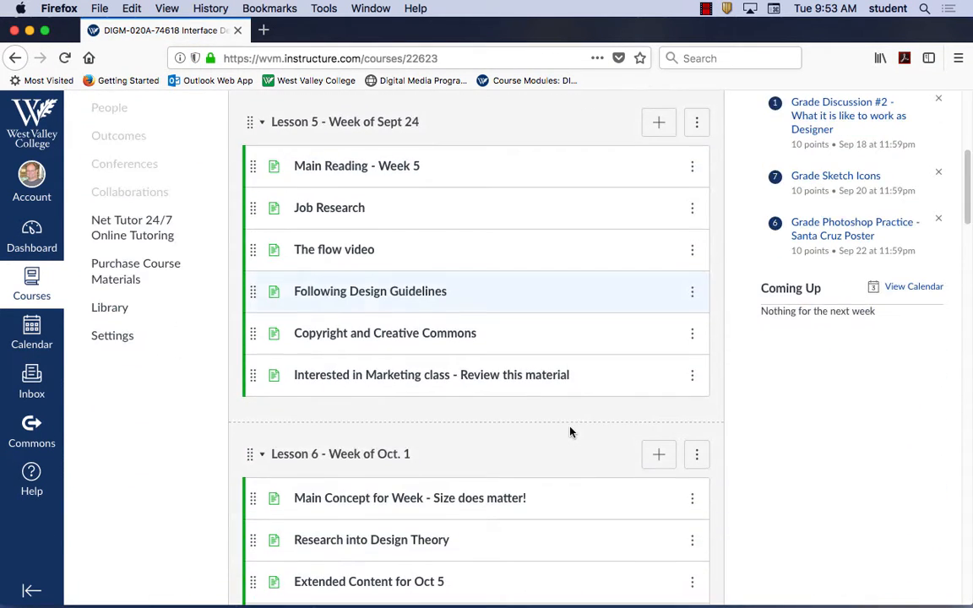
left_click(420, 296)
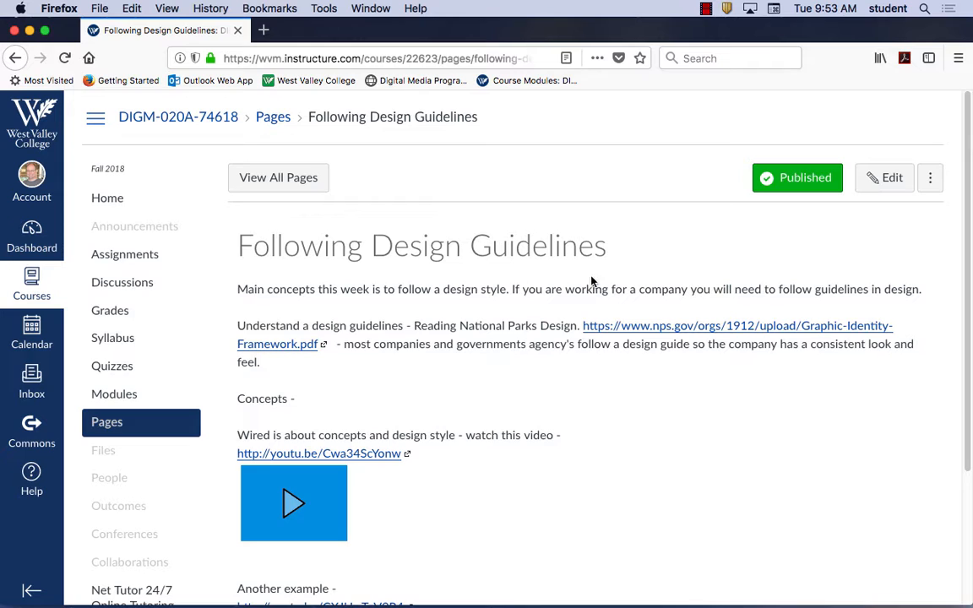
left_click(659, 335)
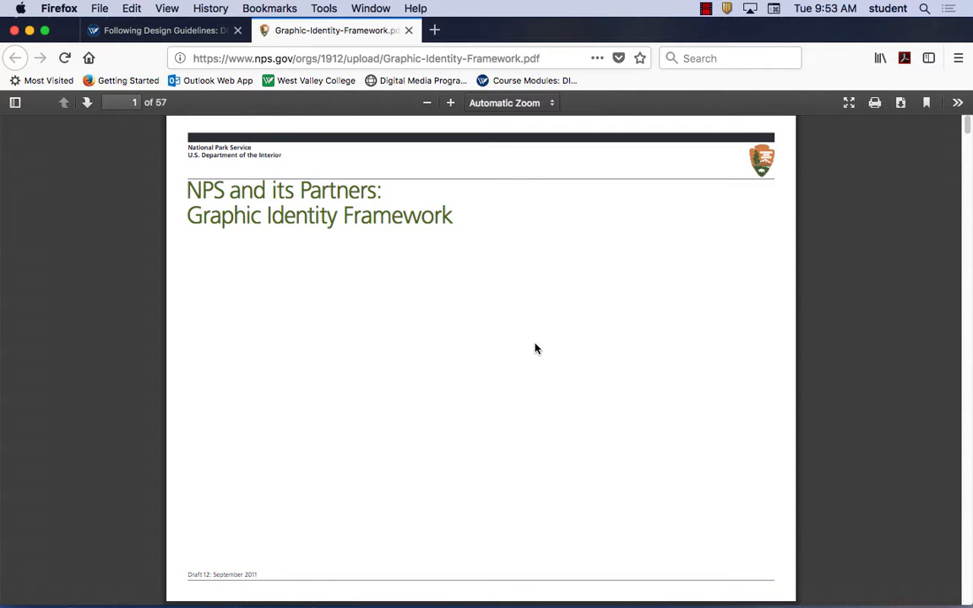
- Look through the PDF's opening sections up to the full-color, grayscale and one-color Arrowhead logos on page 8
scroll(534, 347, "down", 10)
scroll(534, 348, "down", 2)
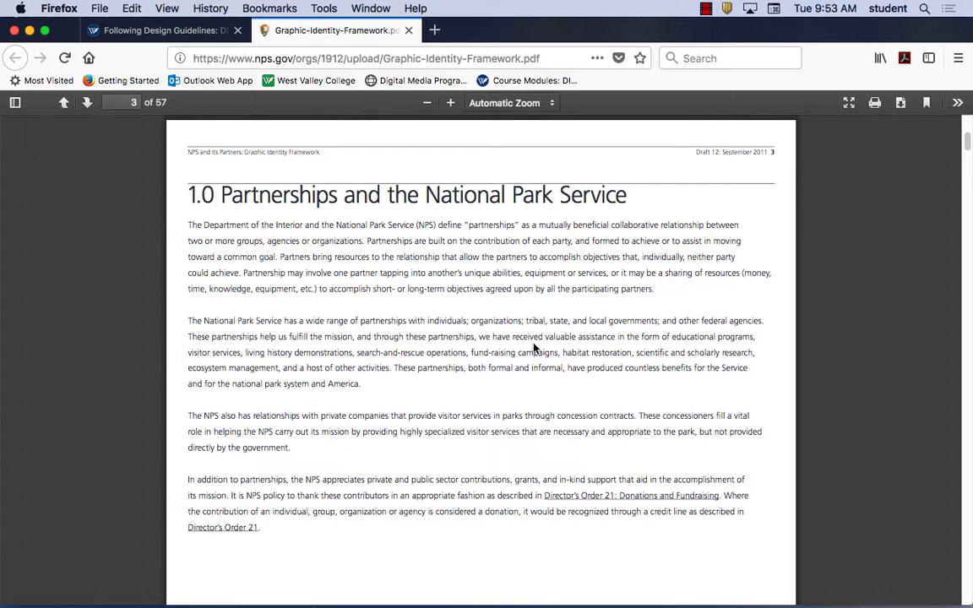
scroll(533, 347, "down", 10)
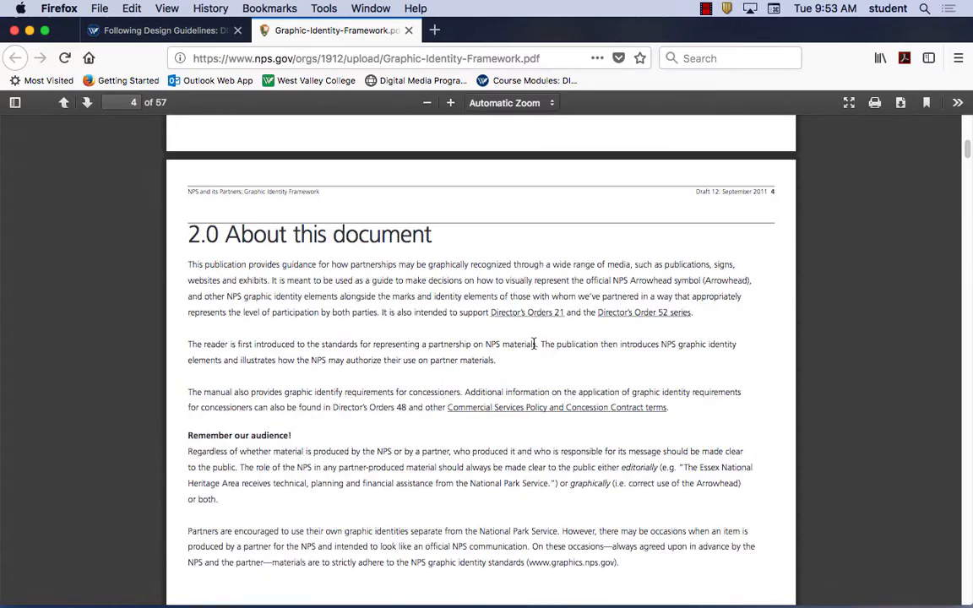
scroll(534, 346, "down", 10)
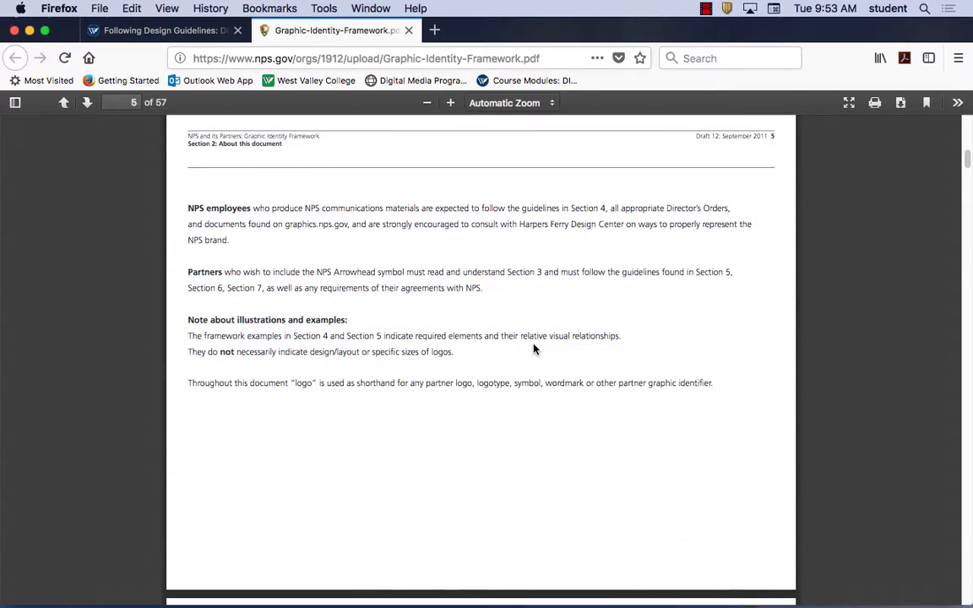
scroll(534, 347, "down", 10)
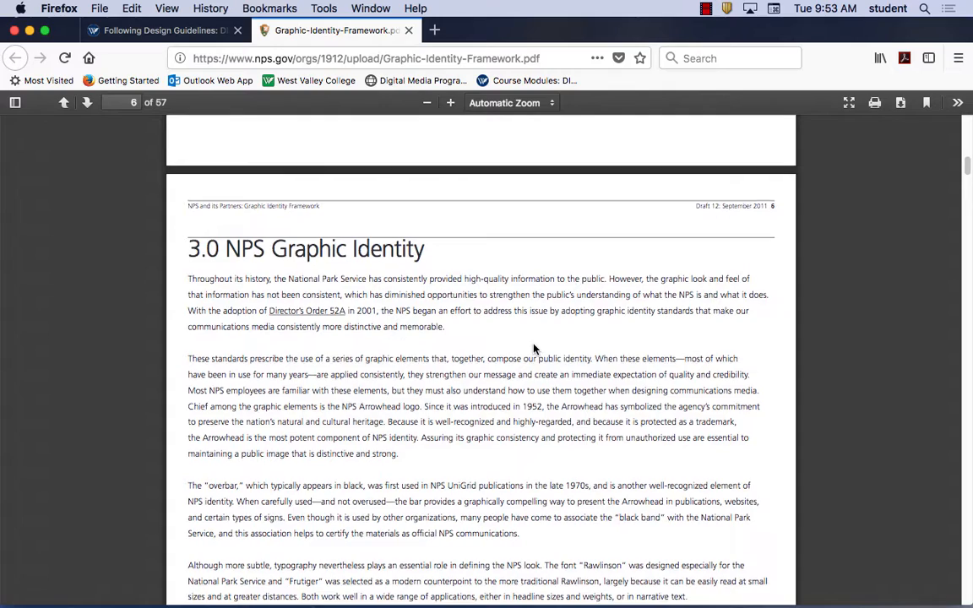
scroll(534, 348, "down", 15)
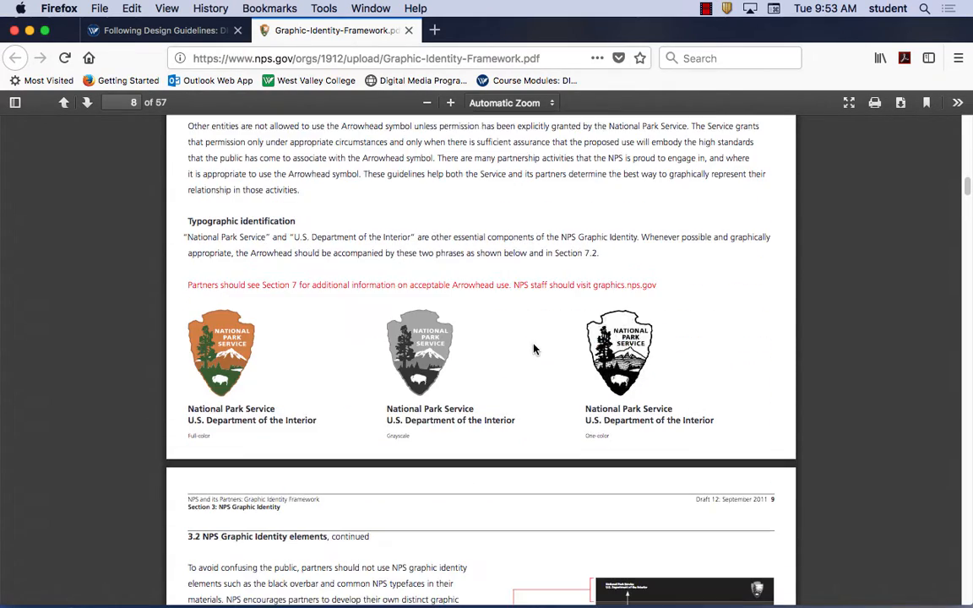
scroll(534, 349, "down", 3)
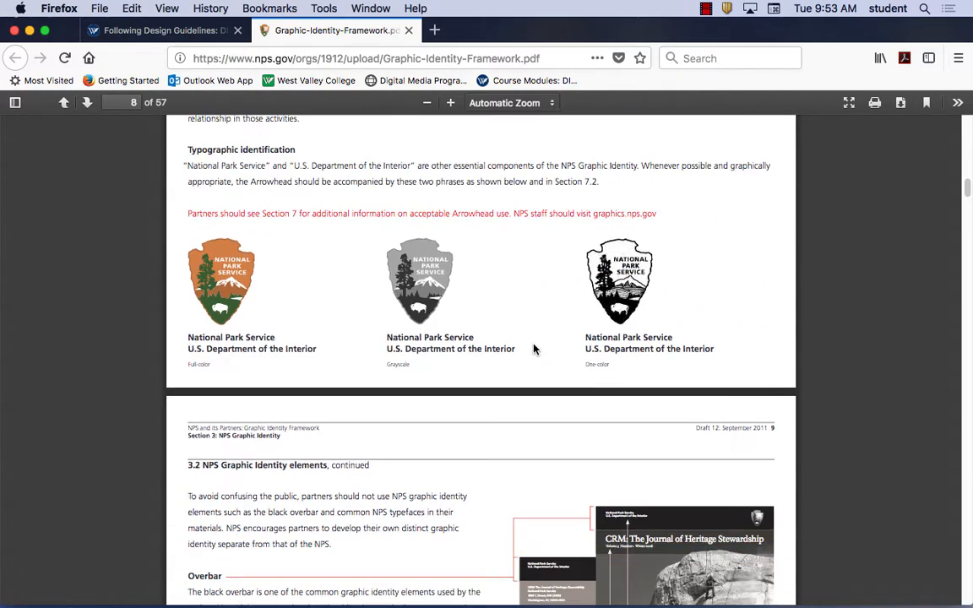
scroll(534, 348, "down", 1)
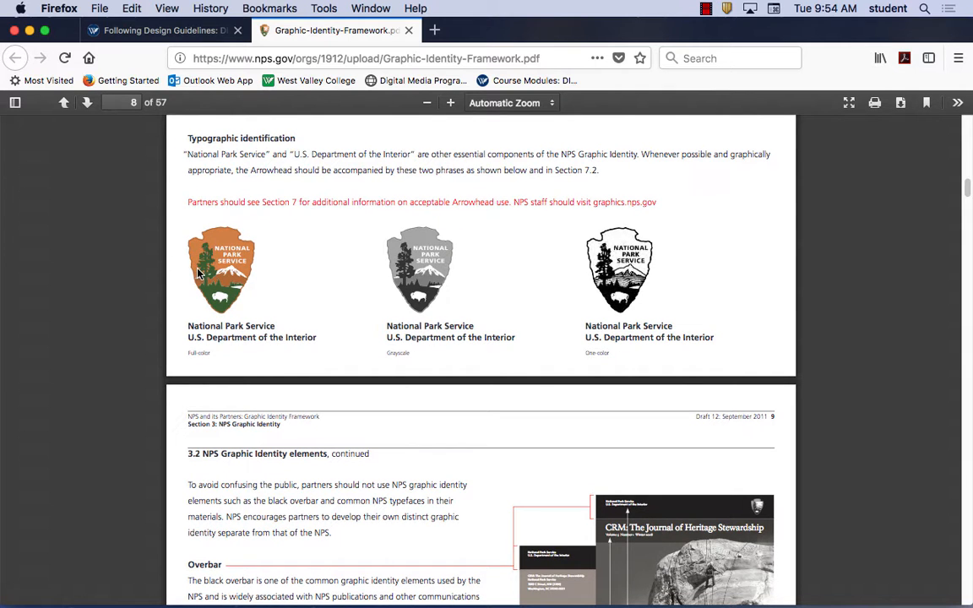
- Review the graphic identity elements on page 9, highlighting the typeface names "NPS Rawlinson and Frutiger"
scroll(494, 332, "down", 10)
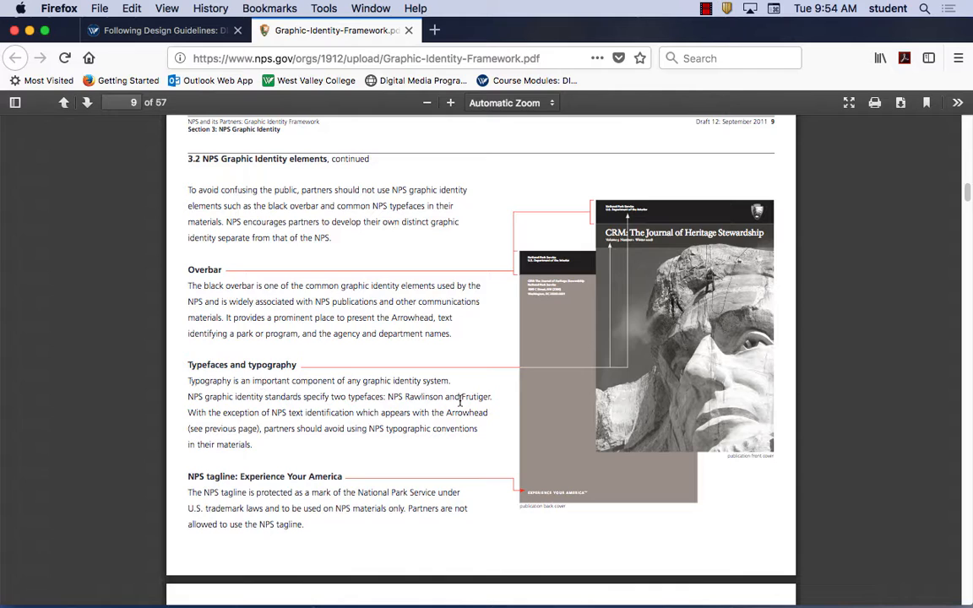
left_click_drag(493, 397, 390, 400)
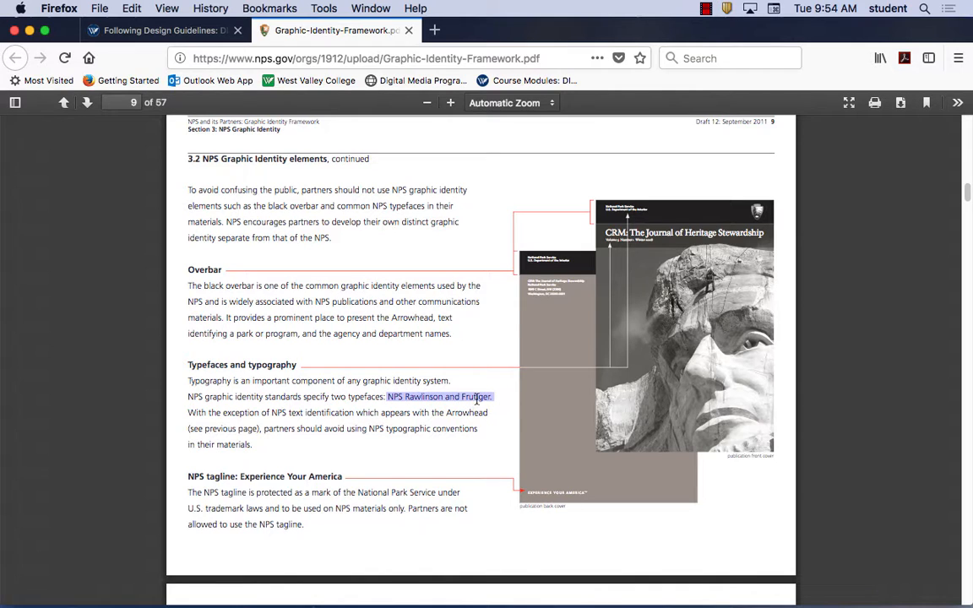
scroll(435, 433, "down", 3)
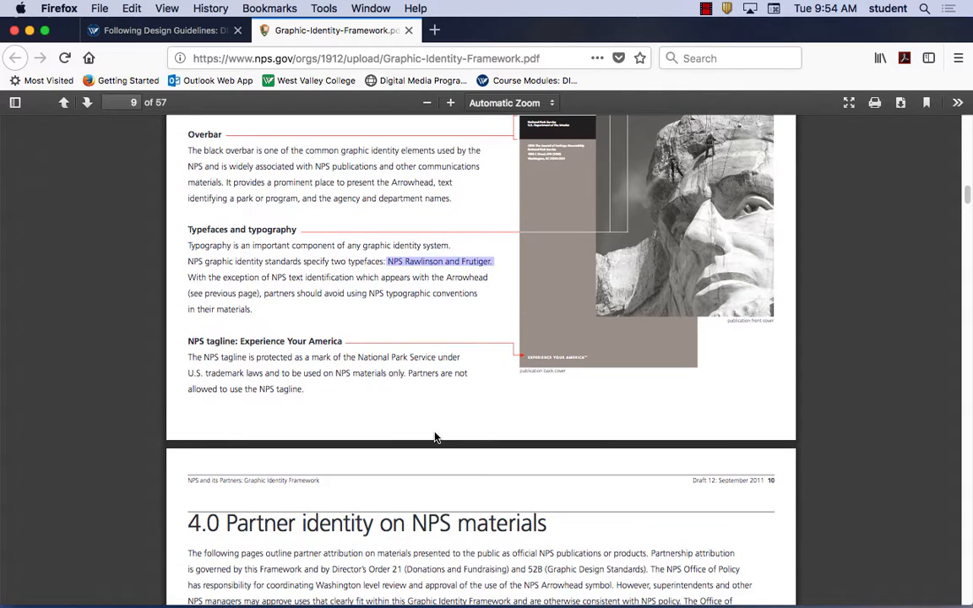
scroll(432, 435, "down", 2)
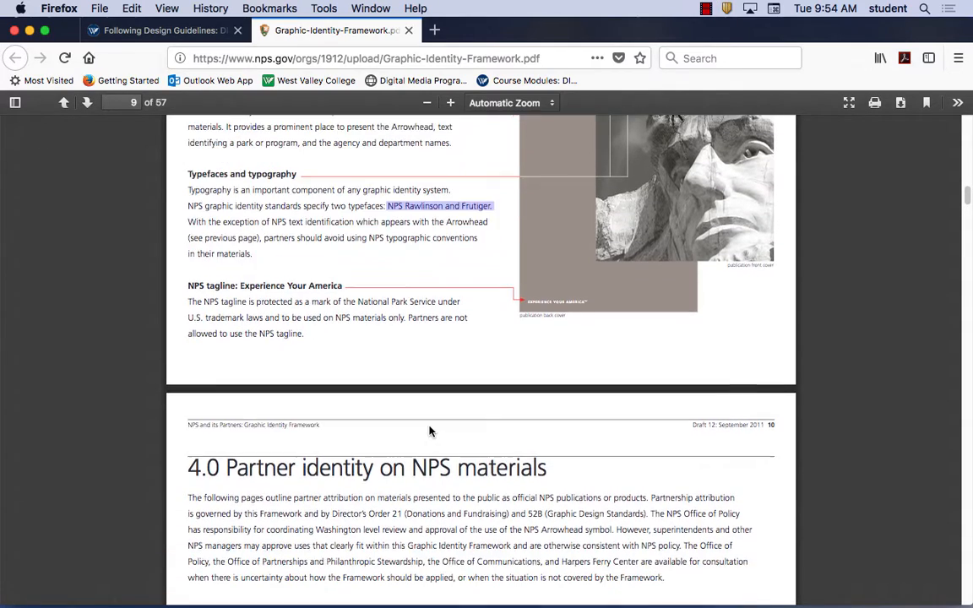
- Examine the section 4.2 overview on page 12, comparing sign, publication and website layouts by level of partner involvement
scroll(429, 432, "down", 5)
scroll(429, 431, "down", 10)
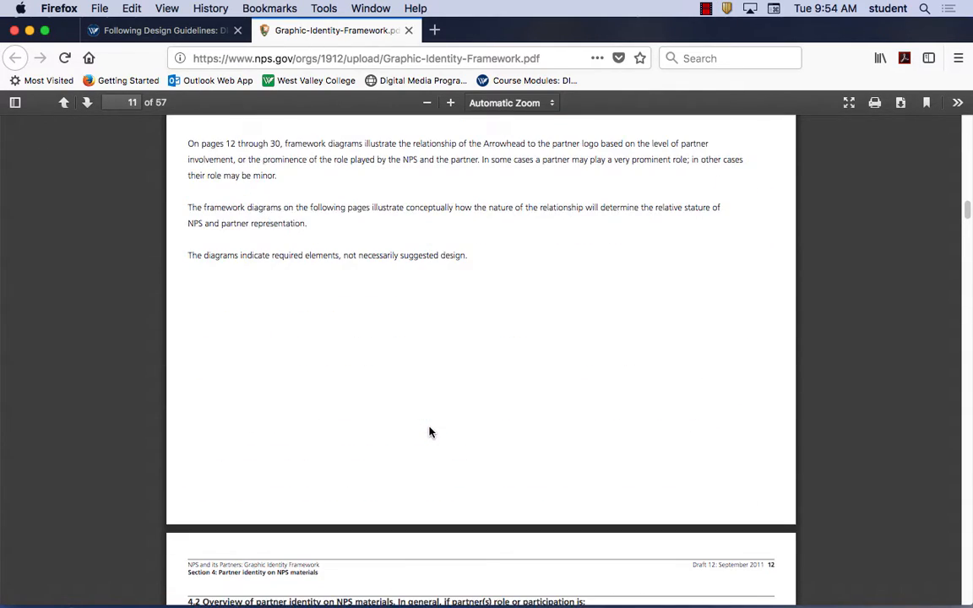
scroll(429, 431, "down", 10)
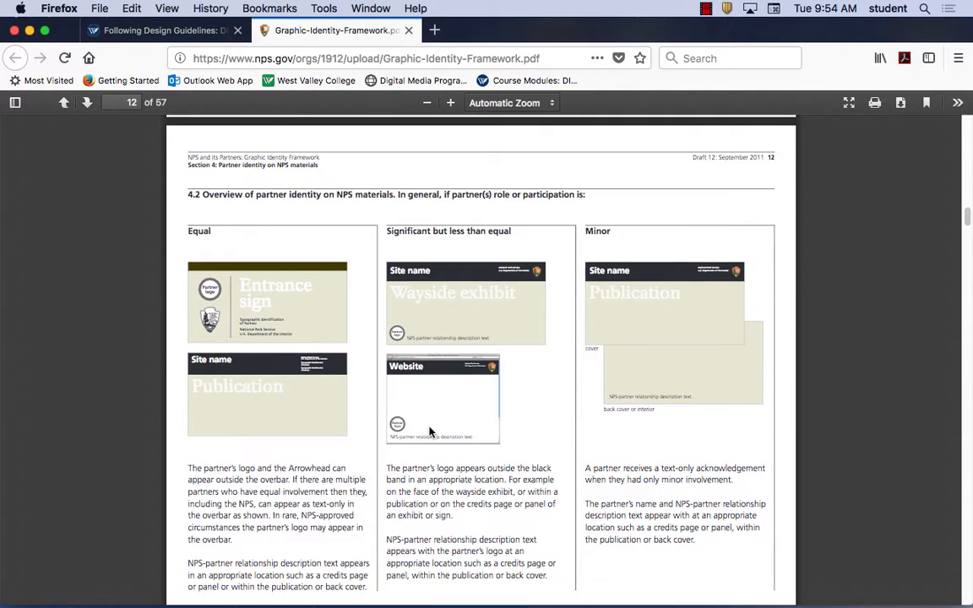
scroll(431, 431, "down", 6)
scroll(434, 430, "up", 7)
scroll(436, 431, "down", 3)
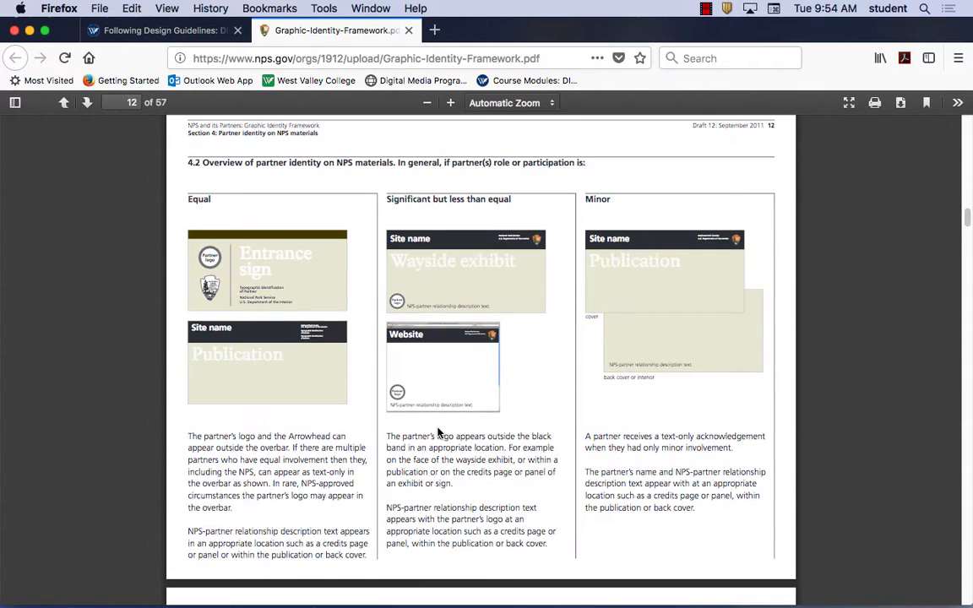
scroll(437, 432, "down", 1)
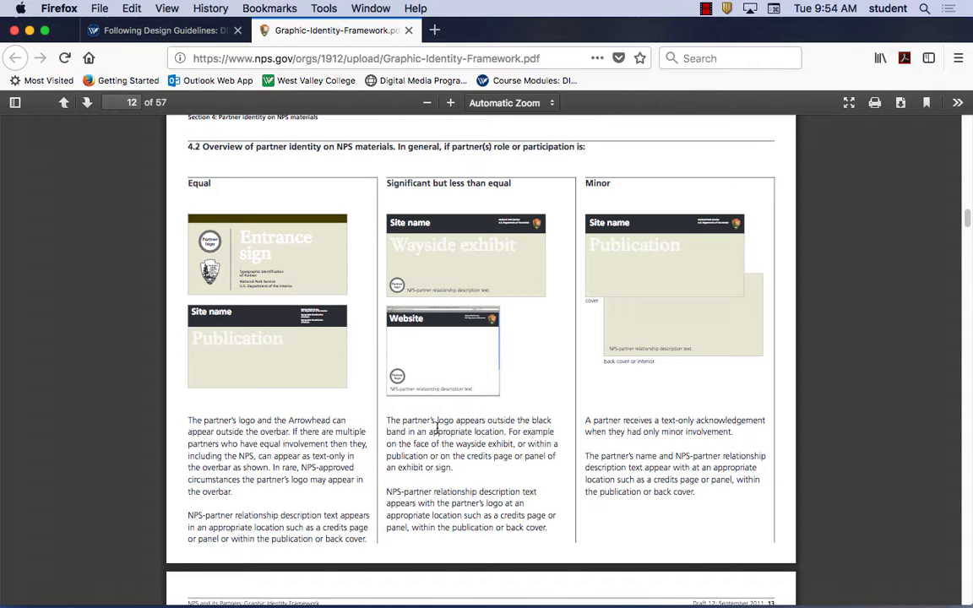
- Examine the print media cover layouts from page 13 onward through the Unigrid-type brochure layout on page 18
scroll(380, 377, "down", 10)
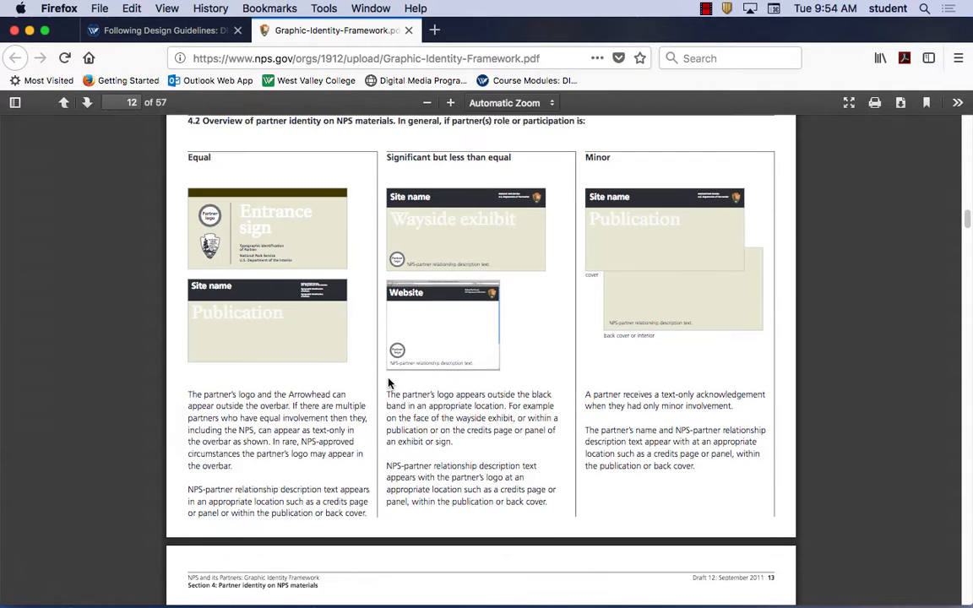
scroll(388, 384, "down", 11)
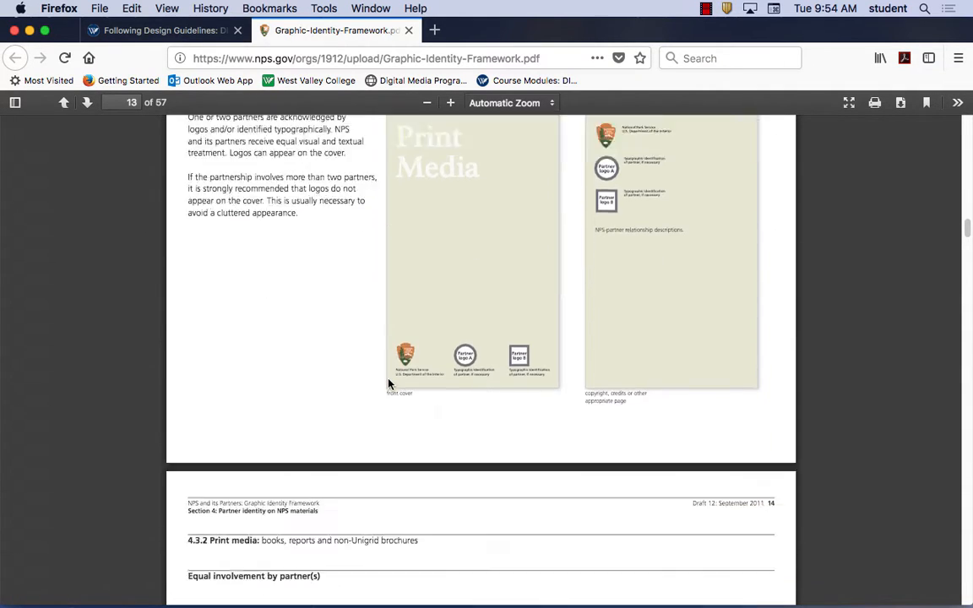
scroll(388, 385, "down", 8)
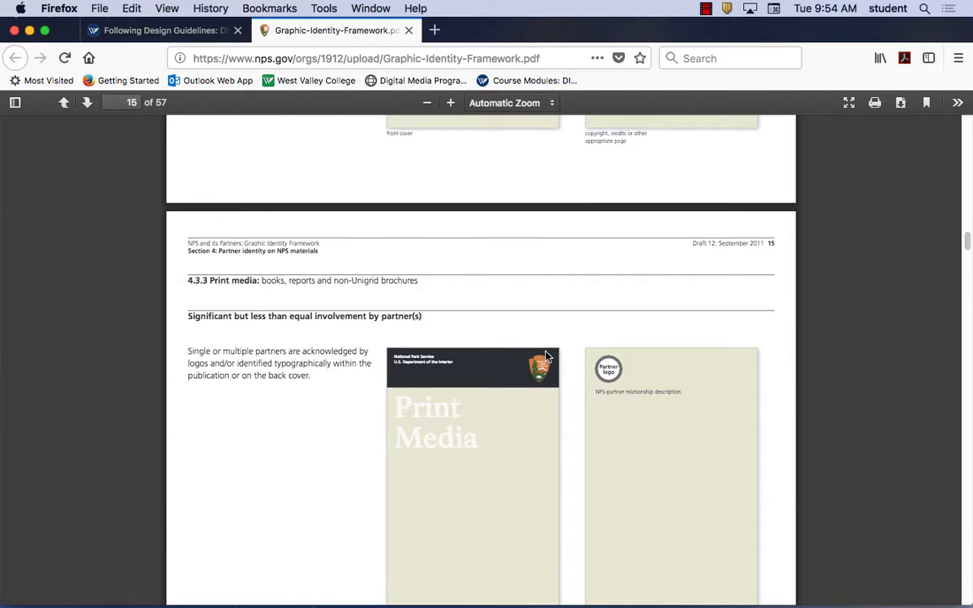
scroll(376, 402, "down", 20)
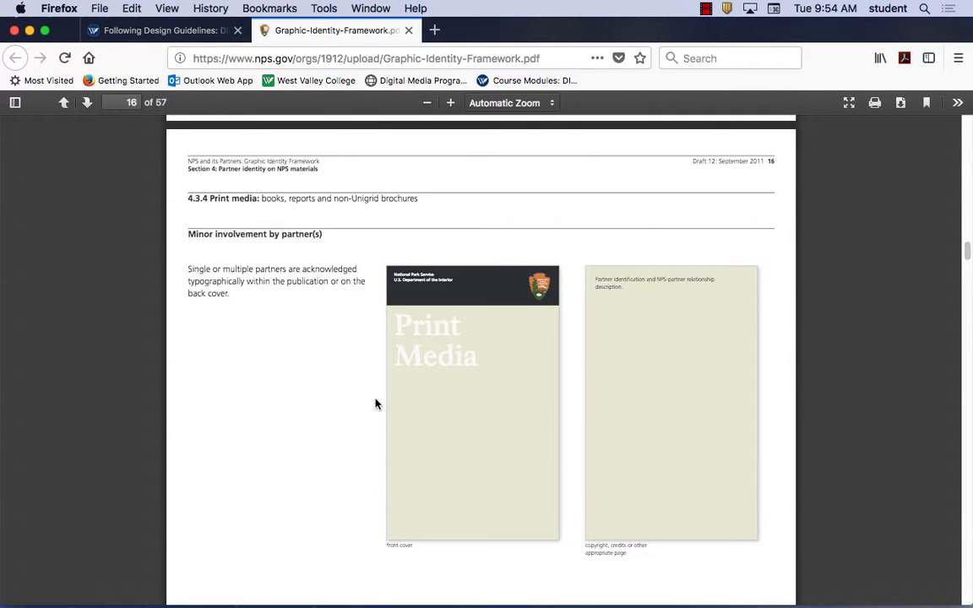
scroll(376, 403, "down", 5)
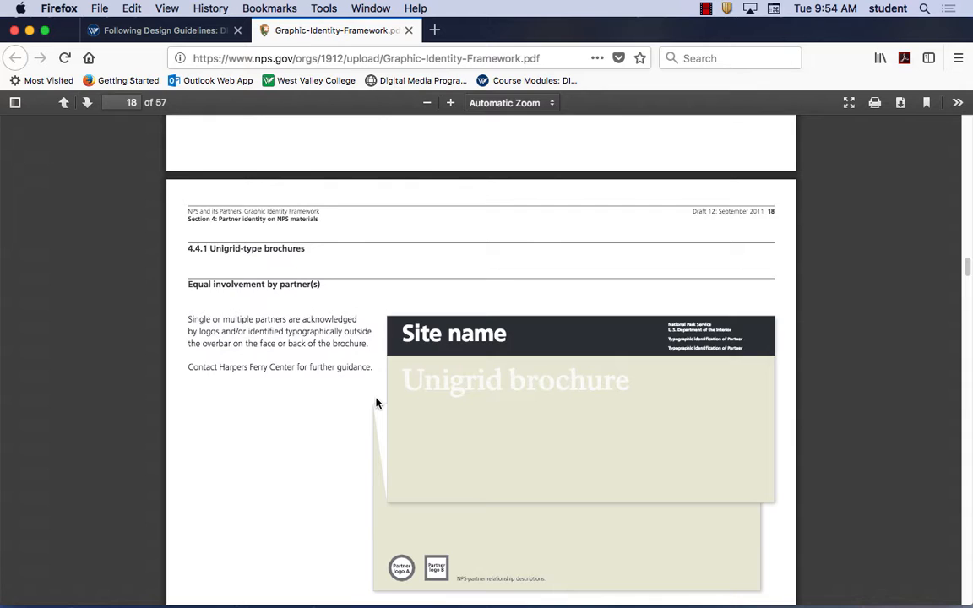
- Examine the Unigrid-type brochure layouts from page 18 to section 4.4.3 on page 20, comparing equal and minor partner involvement
scroll(376, 403, "down", 16)
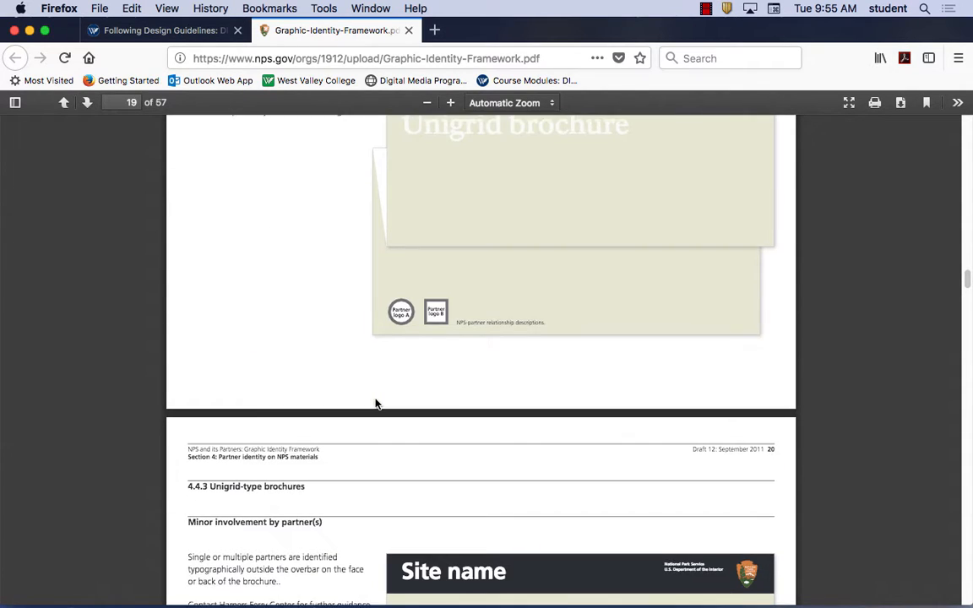
scroll(376, 403, "down", 1)
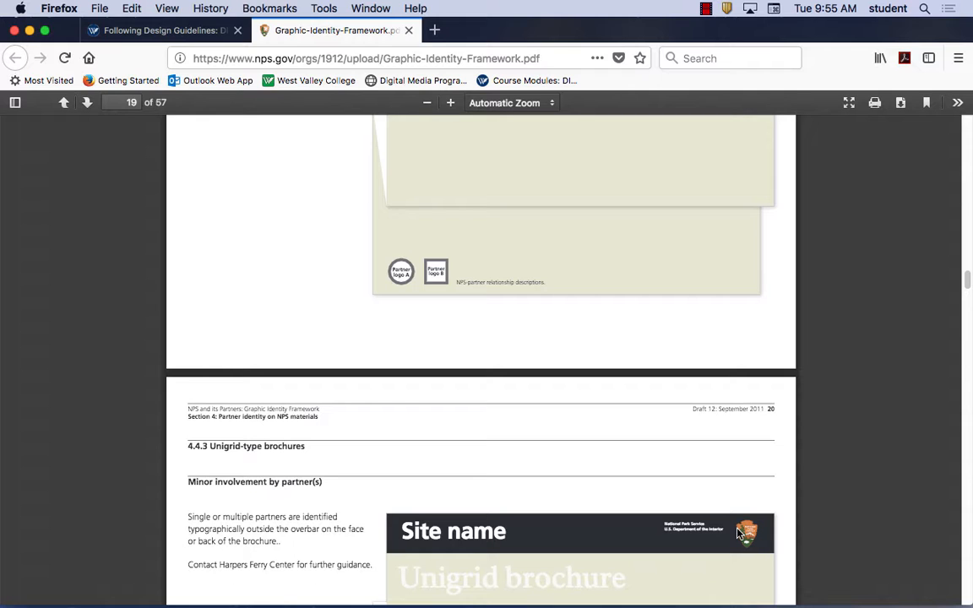
- Go to google.com and search for "yosemite"
left_click(271, 61)
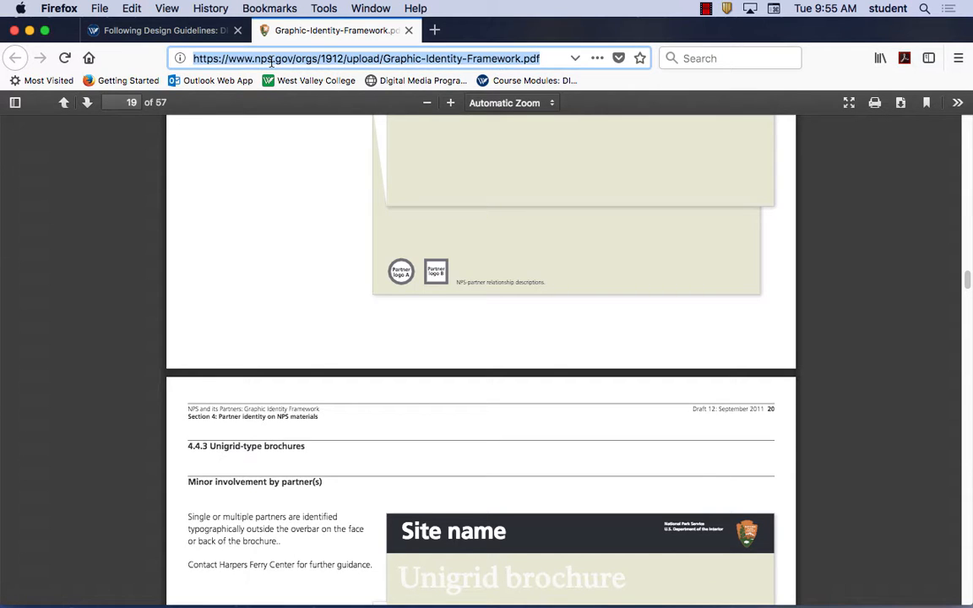
type("google.com")
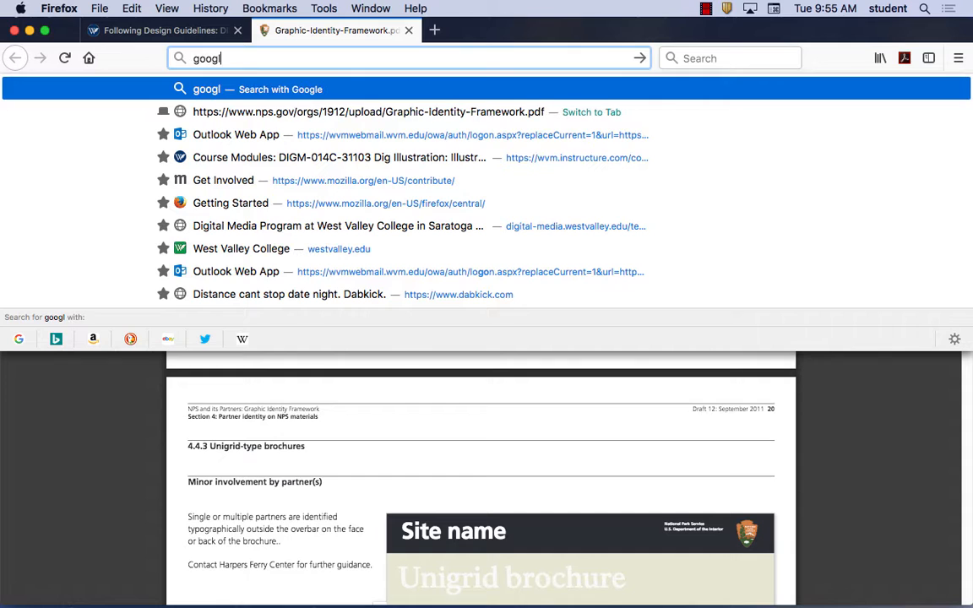
key("Return")
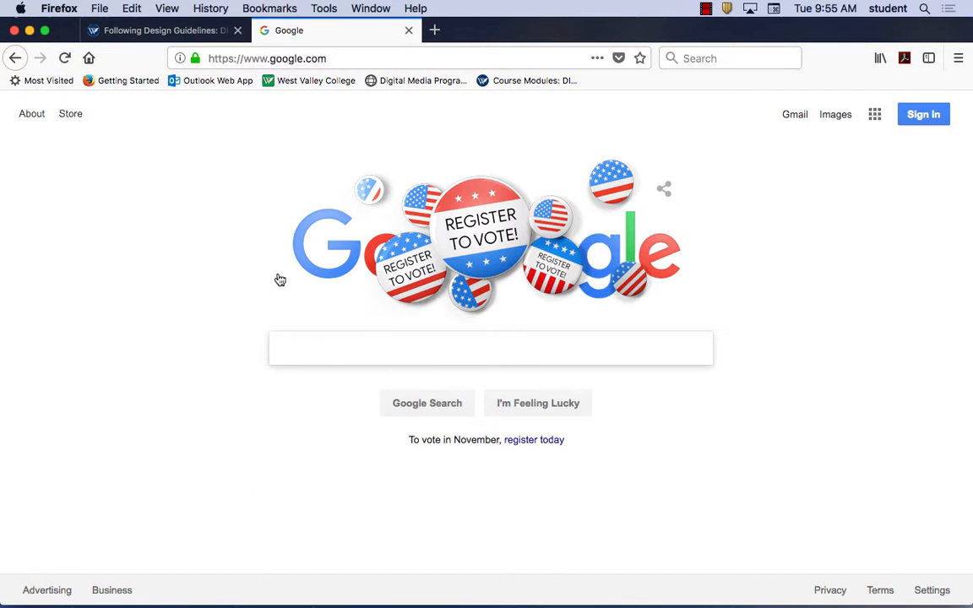
type("yo")
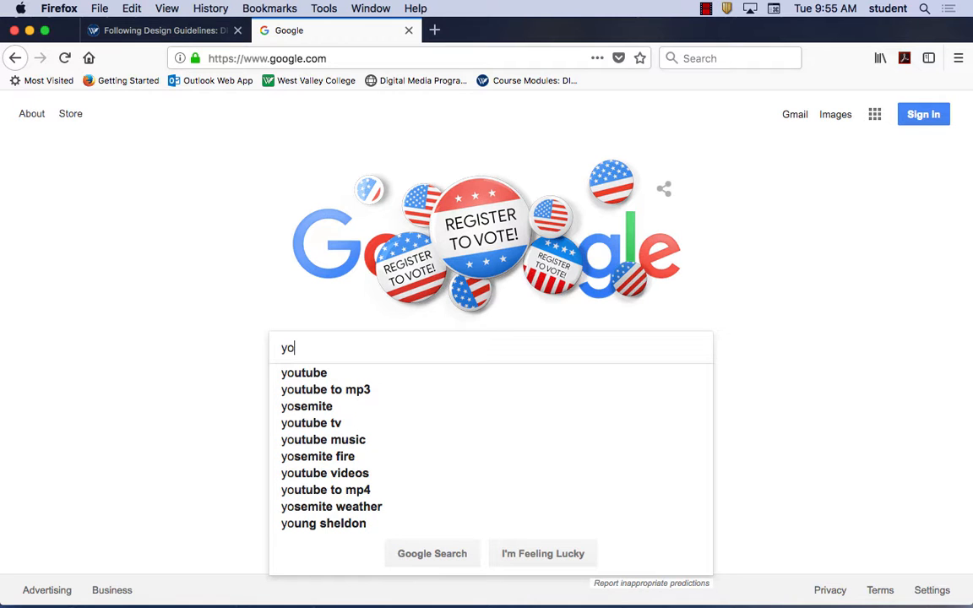
type("semite")
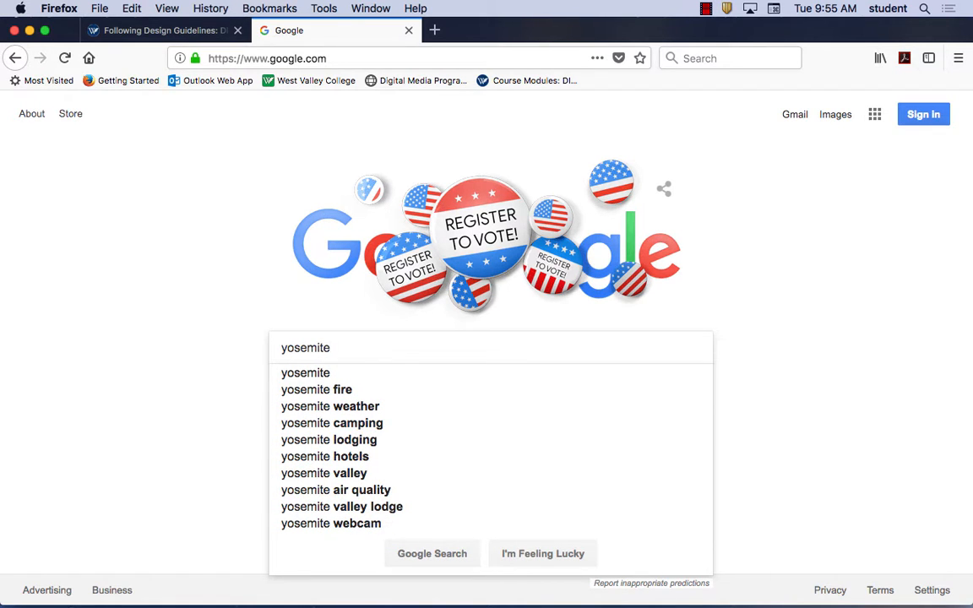
key("Return")
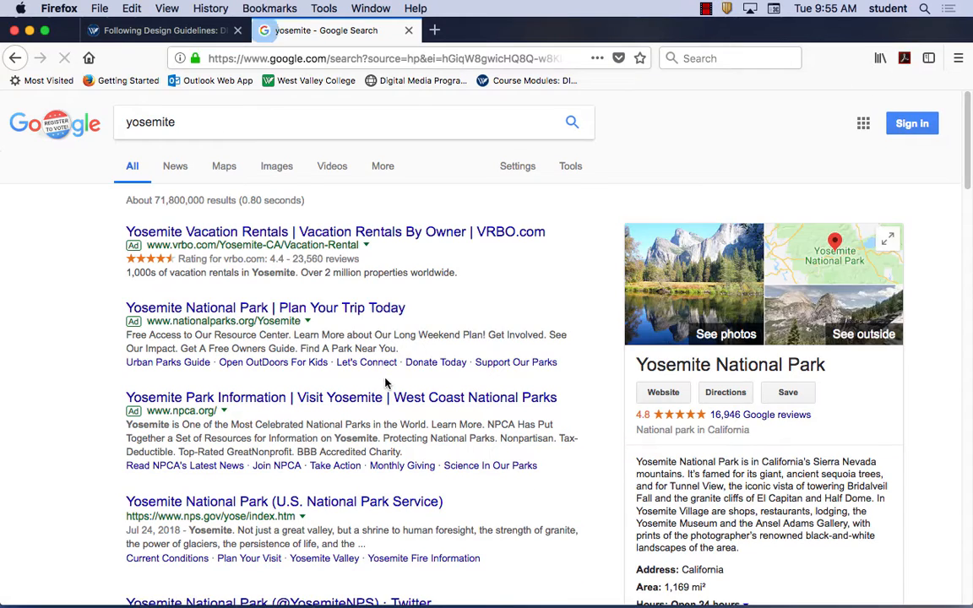
- Open the U.S. National Park Service result for Yosemite National Park and go from there to the National Park Service homepage
scroll(425, 396, "down", 1)
scroll(425, 395, "down", 3)
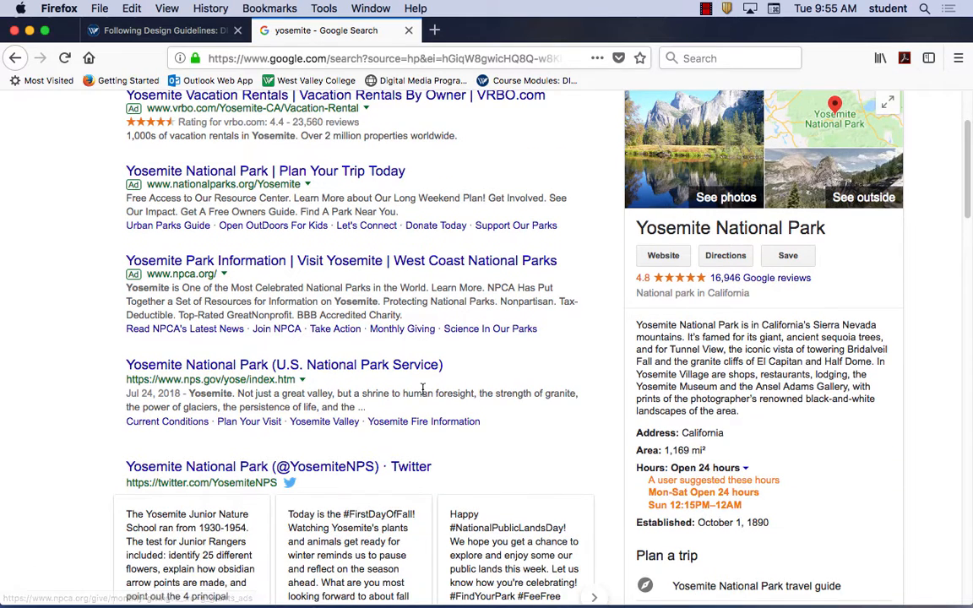
left_click(285, 364)
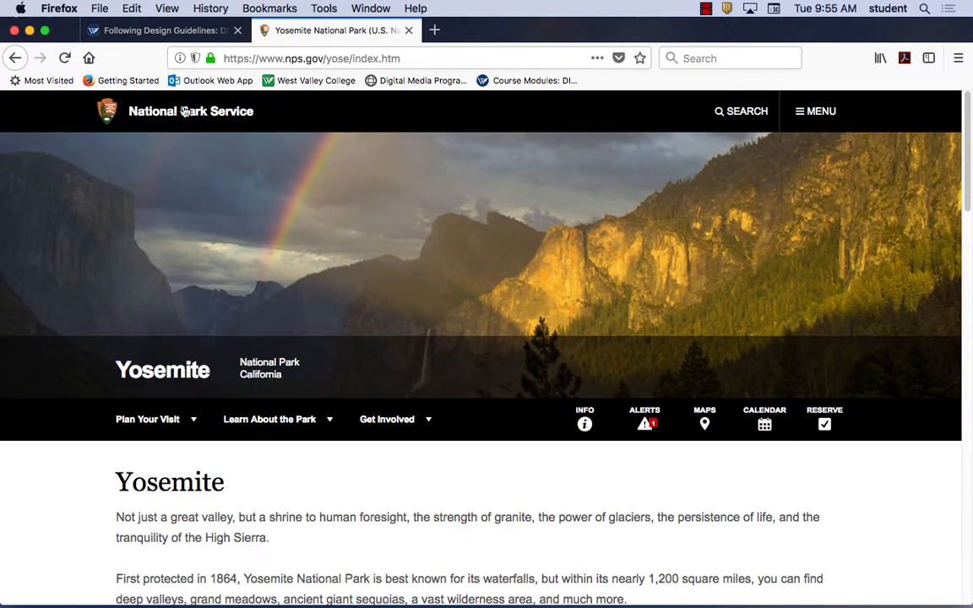
left_click(156, 110)
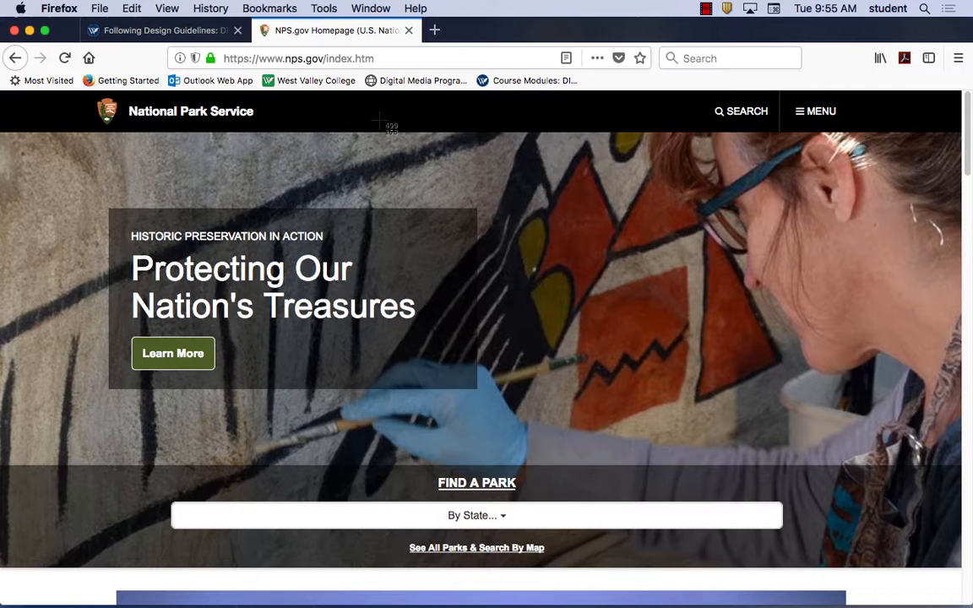
- Capture a screenshot of the National Park Service logo and name in the site header, and hide the browser
left_click_drag(91, 90, 260, 133)
left_click(61, 8)
left_click(105, 100)
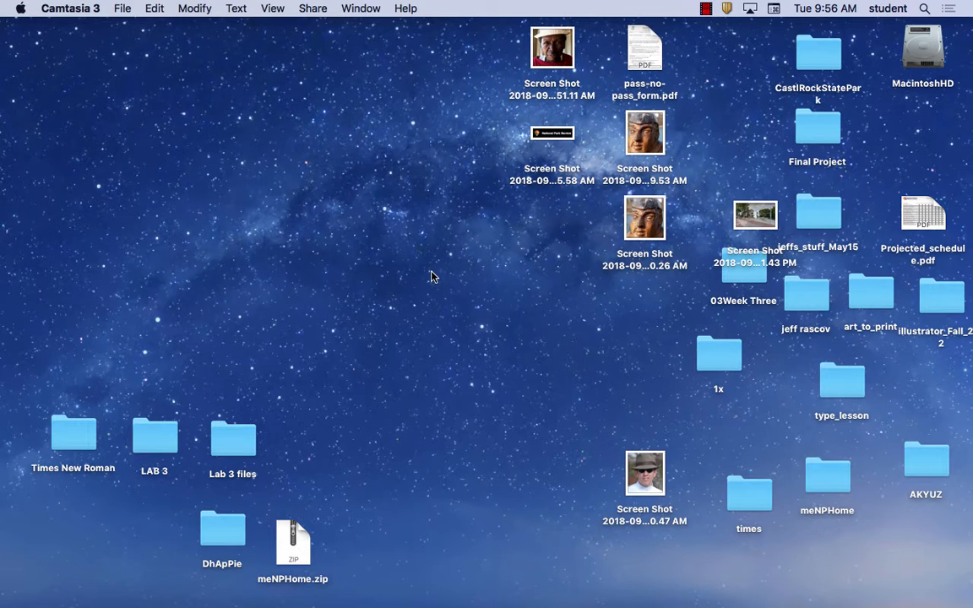
- Switch to Adobe Photoshop CC 2018 and reposition its window so the whole workspace fits on the screen
mouse_move(543, 607)
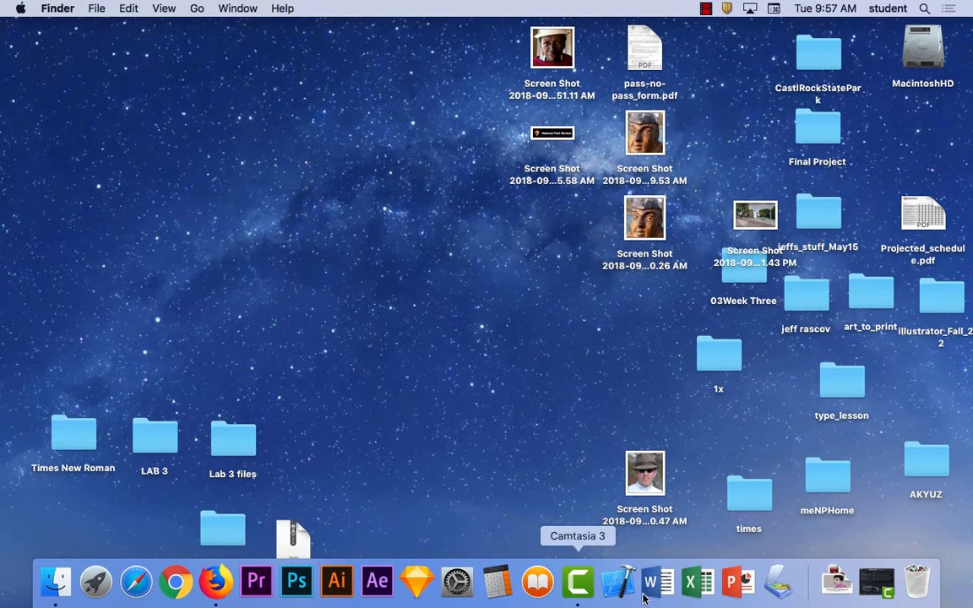
left_click(294, 592)
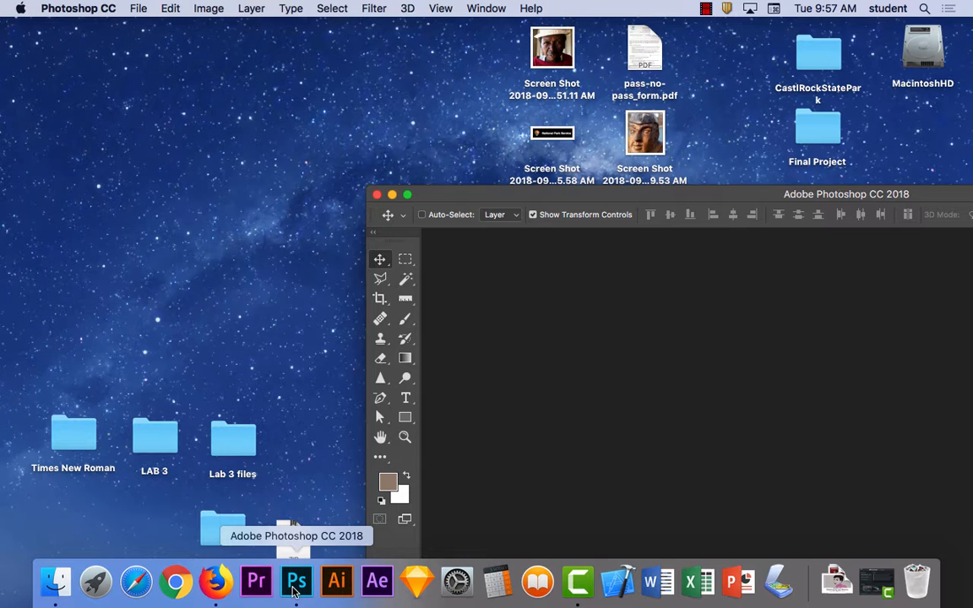
double_click(647, 195)
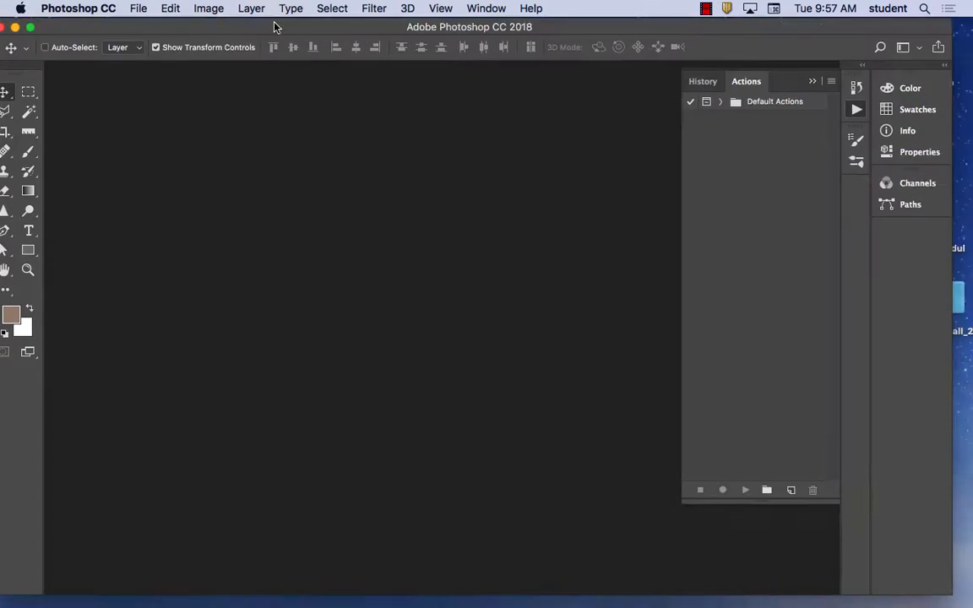
mouse_move(295, 25)
left_mouse_down()
mouse_move(277, 22)
mouse_move(285, 19)
left_mouse_up()
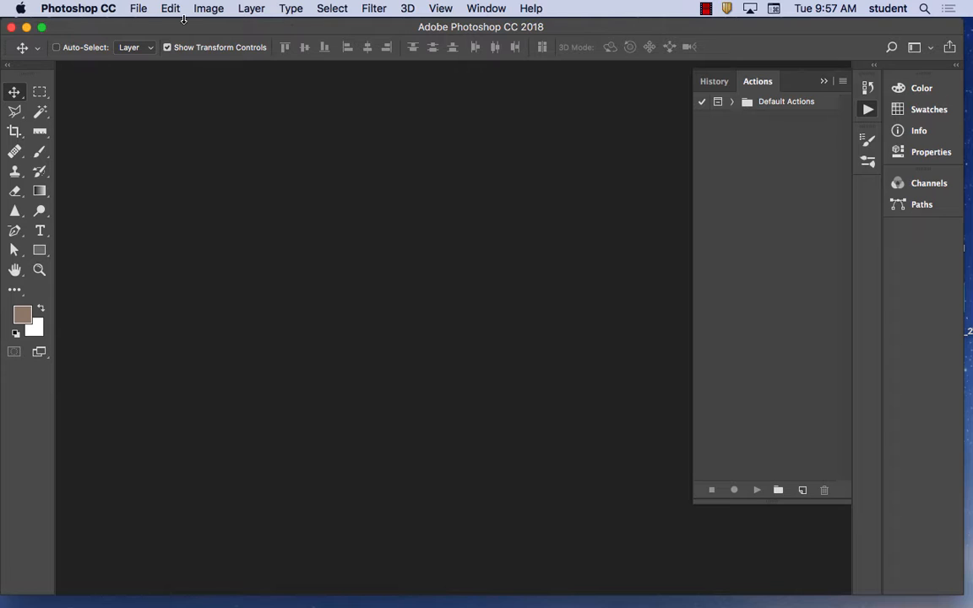
- Start a new document from the Web Medium preset, 1440 x 900 px at 72 ppi
left_click(135, 9)
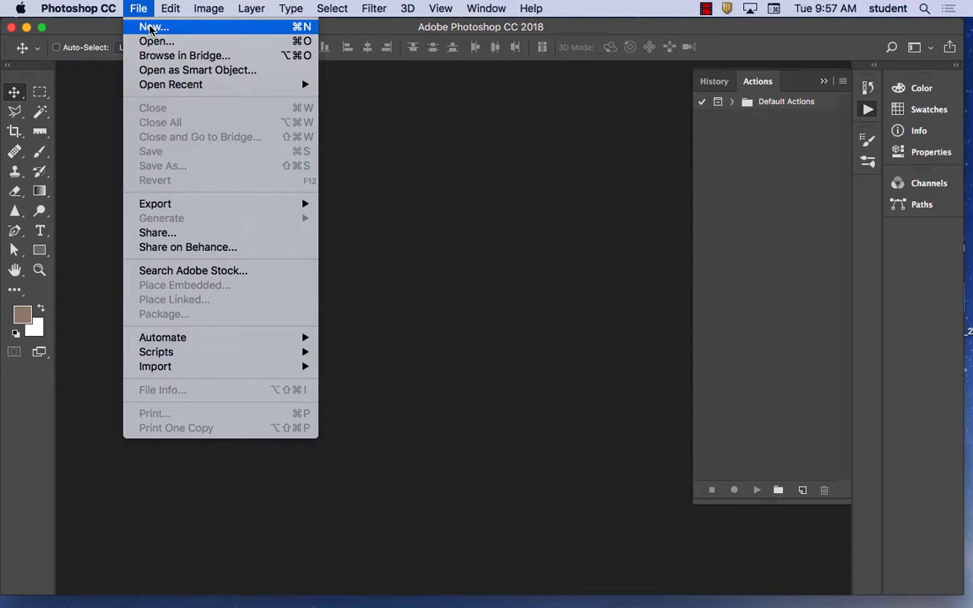
left_click(153, 28)
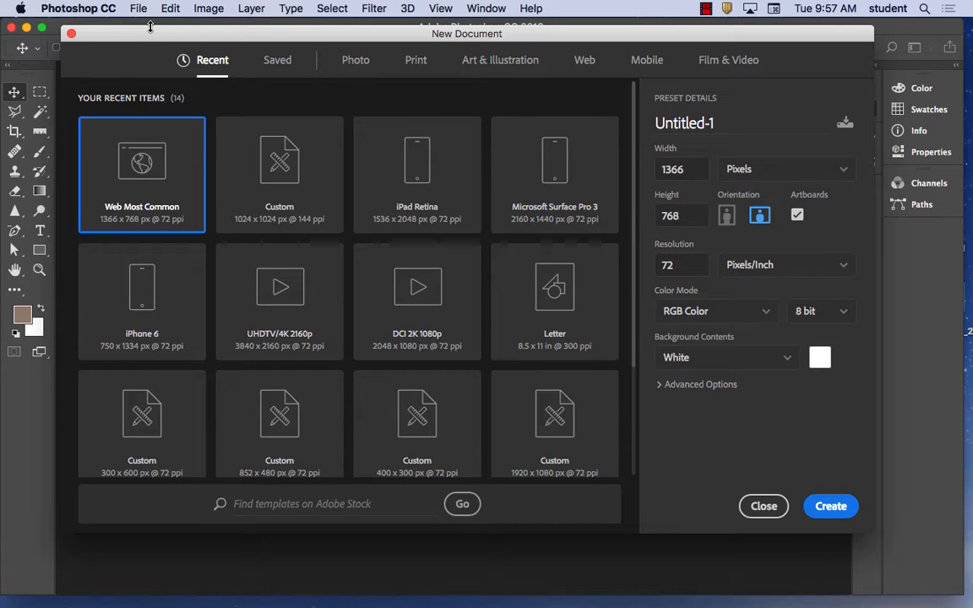
left_click(587, 66)
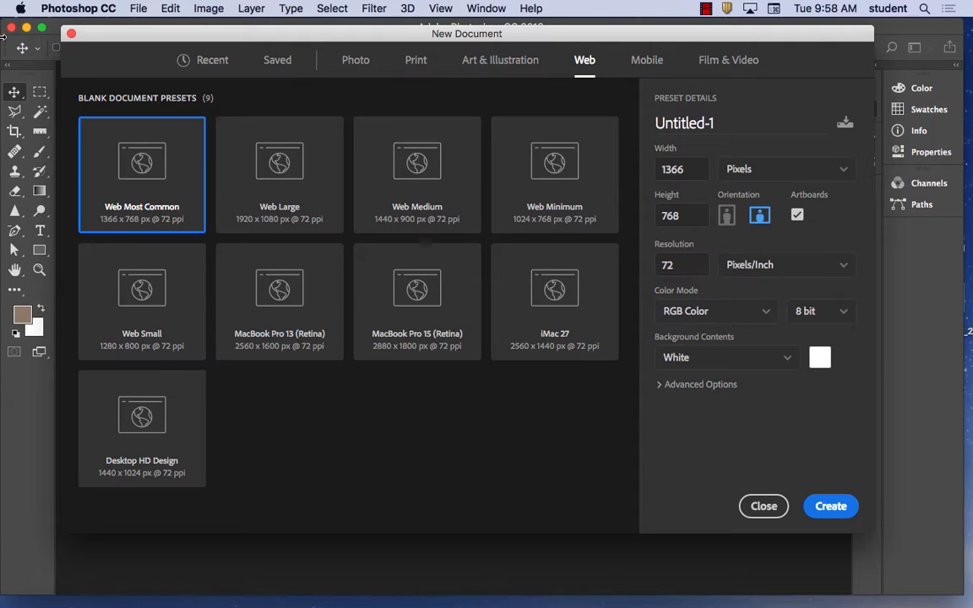
left_click(131, 7)
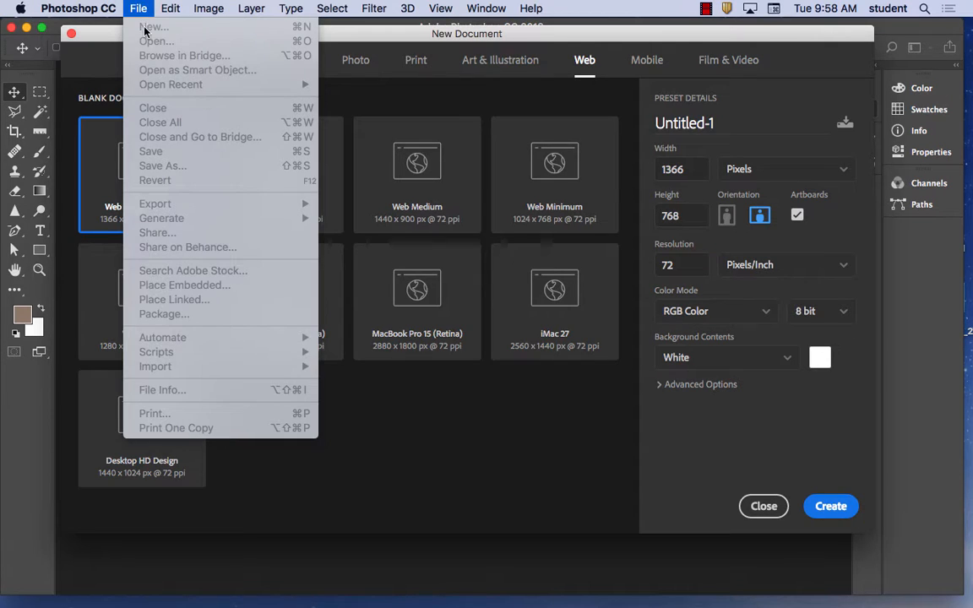
left_click(448, 39)
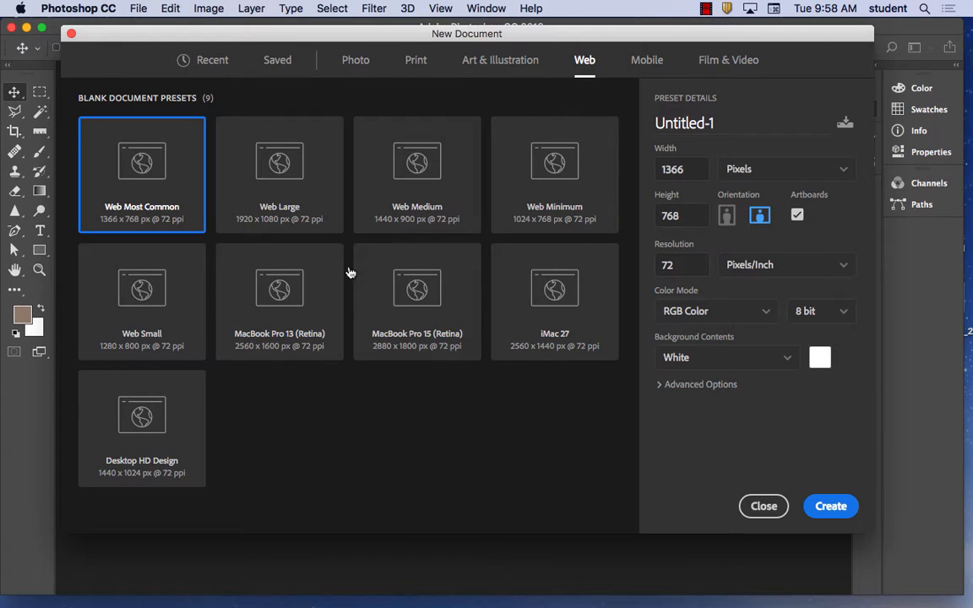
left_click(404, 210)
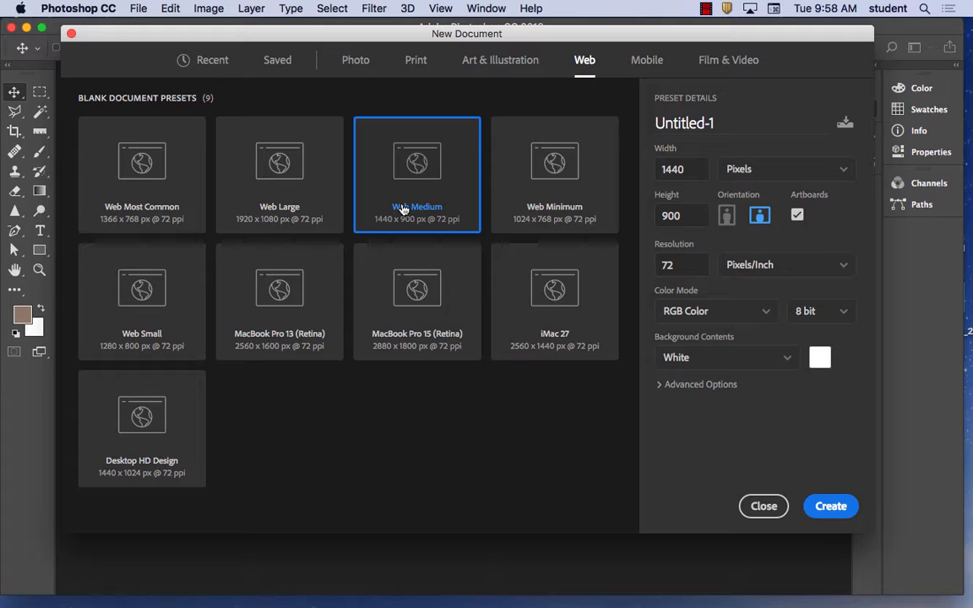
- Set the document height to 1400 pixels, keep the white background, and create the document
left_click_drag(696, 216, 623, 217)
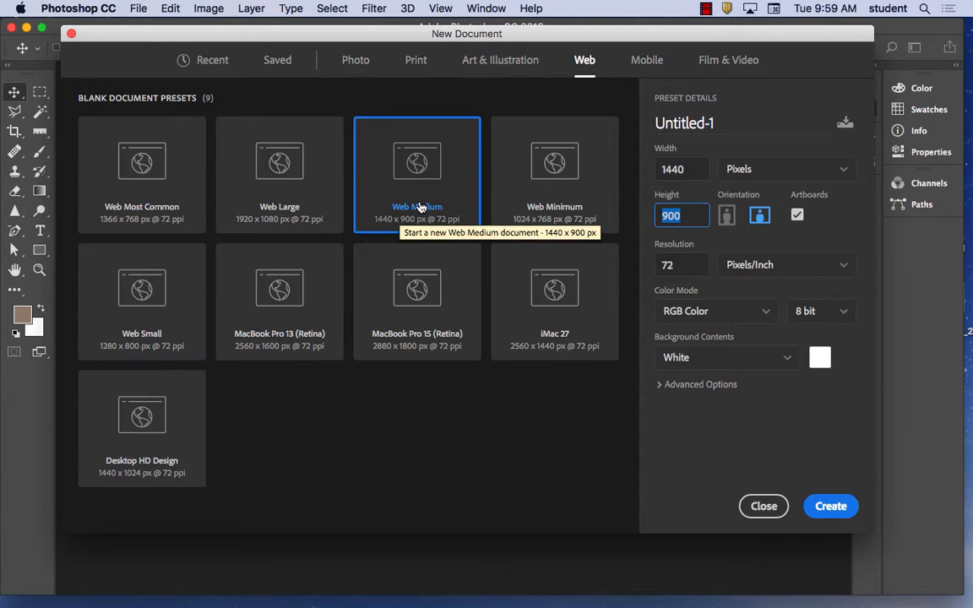
double_click(693, 215)
left_click_drag(692, 216, 653, 220)
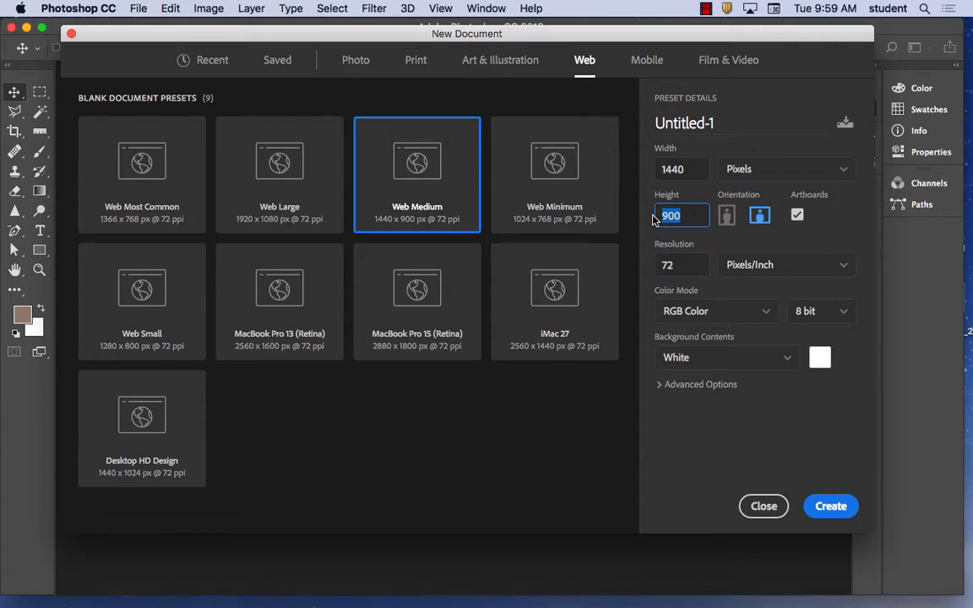
type("14000")
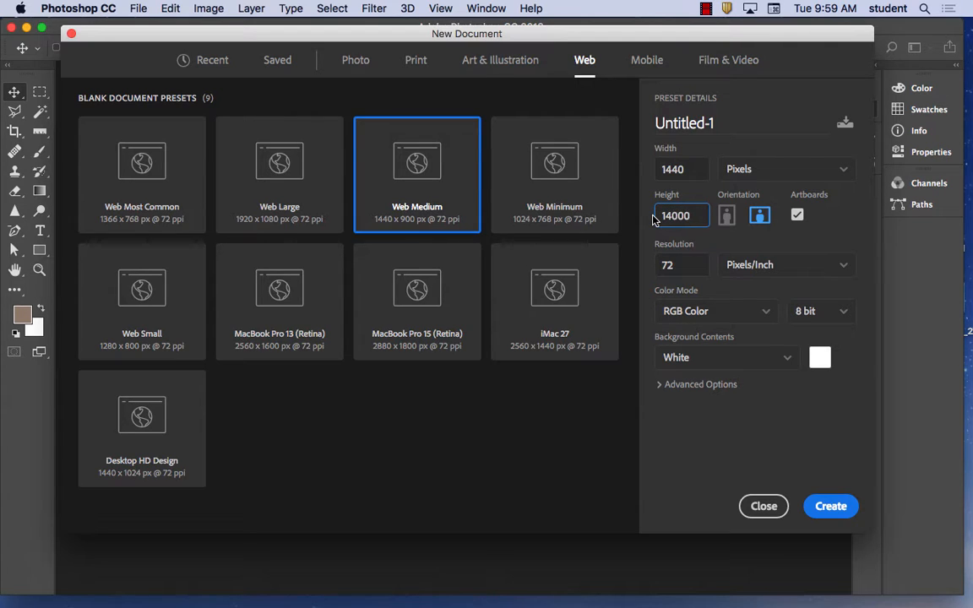
key("BackSpace")
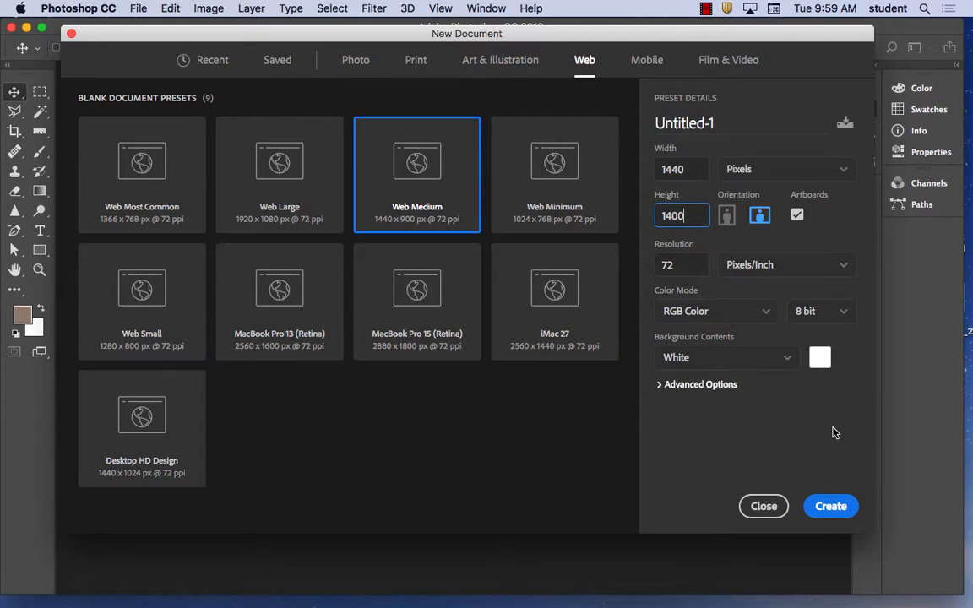
left_click(789, 359)
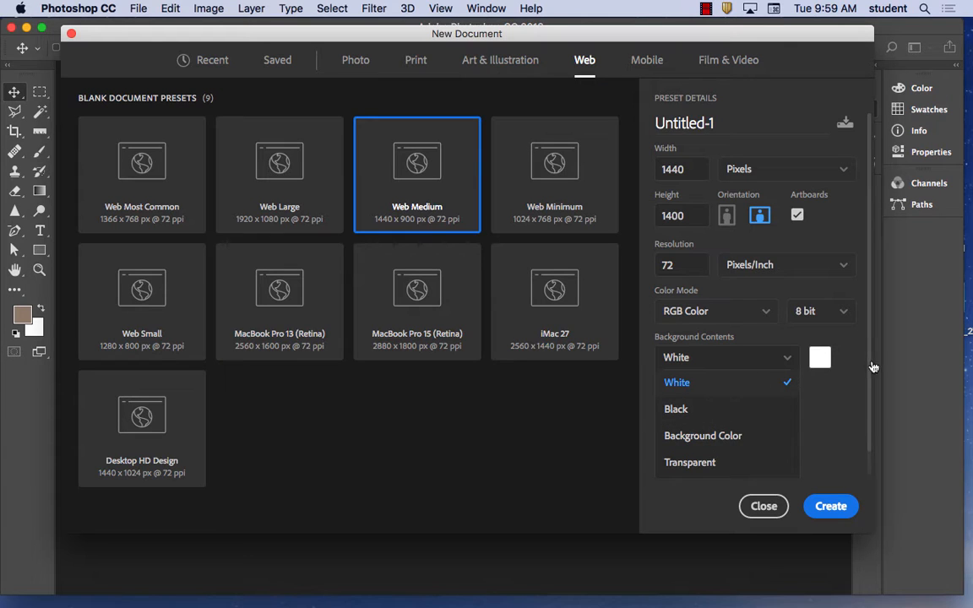
left_click(839, 418)
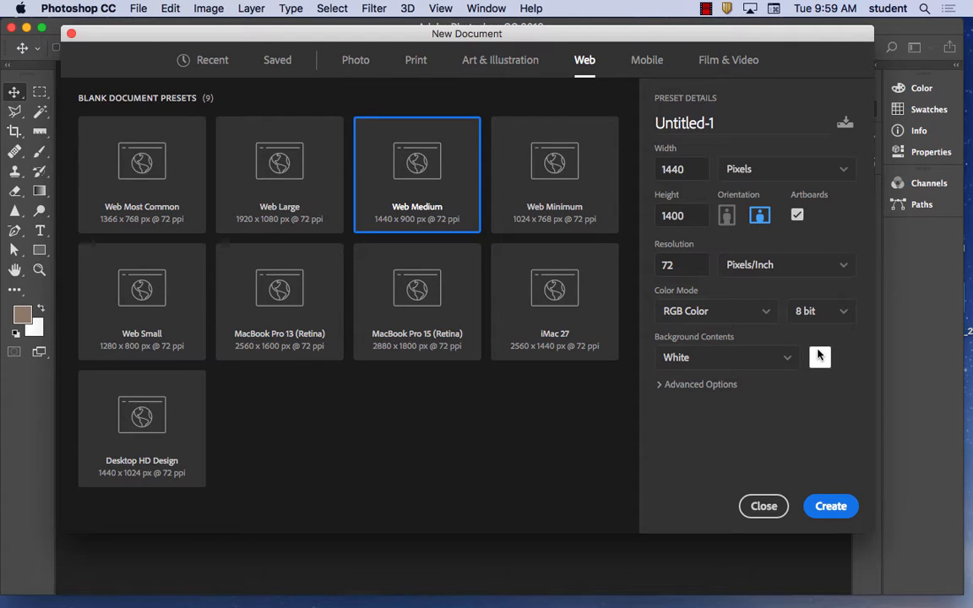
left_click(833, 508)
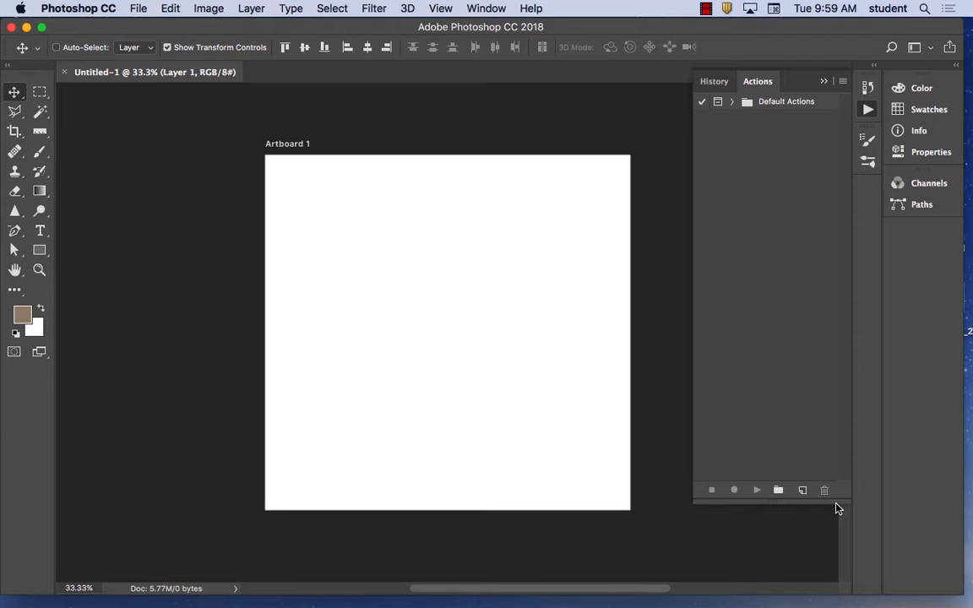
- Show the Layers panel and place it beside the artboard, clear of the white canvas
left_click(489, 8)
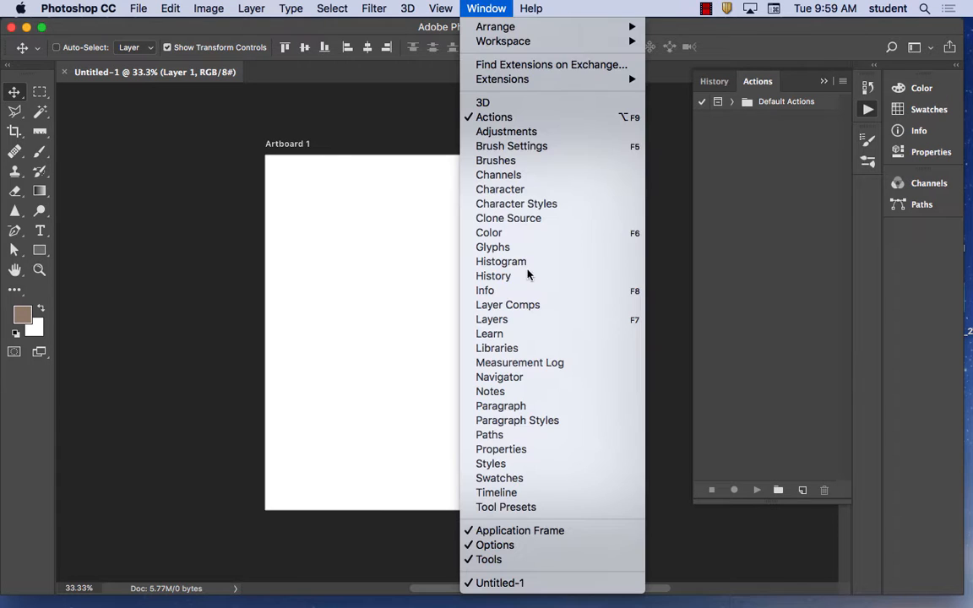
left_click(528, 323)
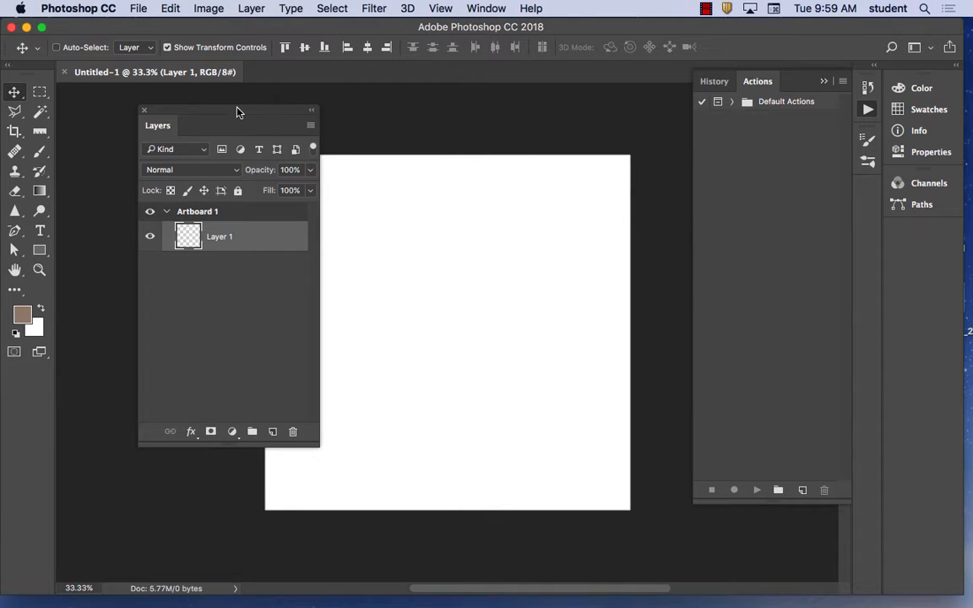
left_click_drag(236, 107, 502, 168)
left_click_drag(733, 163, 741, 145)
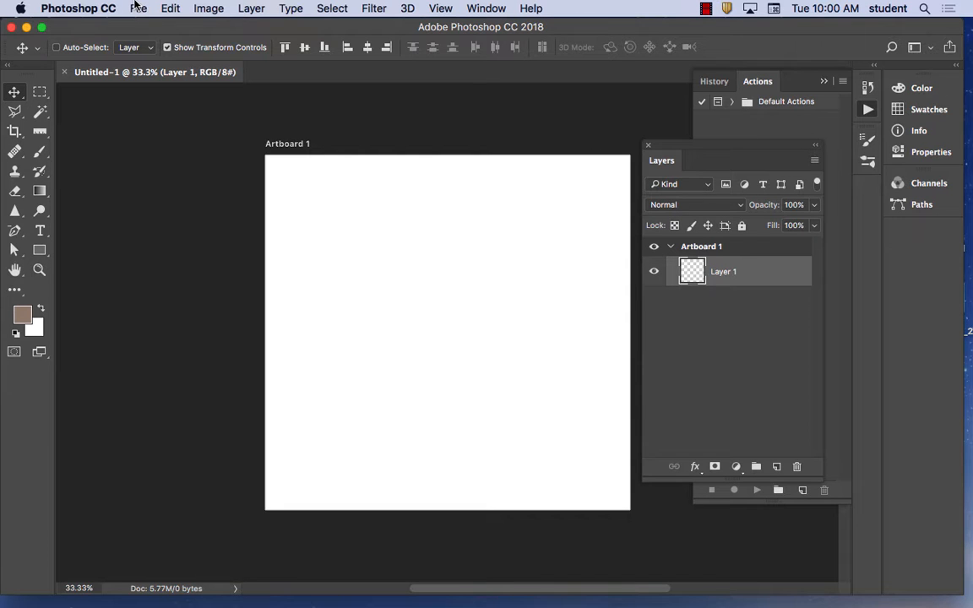
- Place the most recent desktop screenshot, Screen Shot 2018-09-25 at 9.55.58 AM, as an embedded image on the artboard
left_click(138, 8)
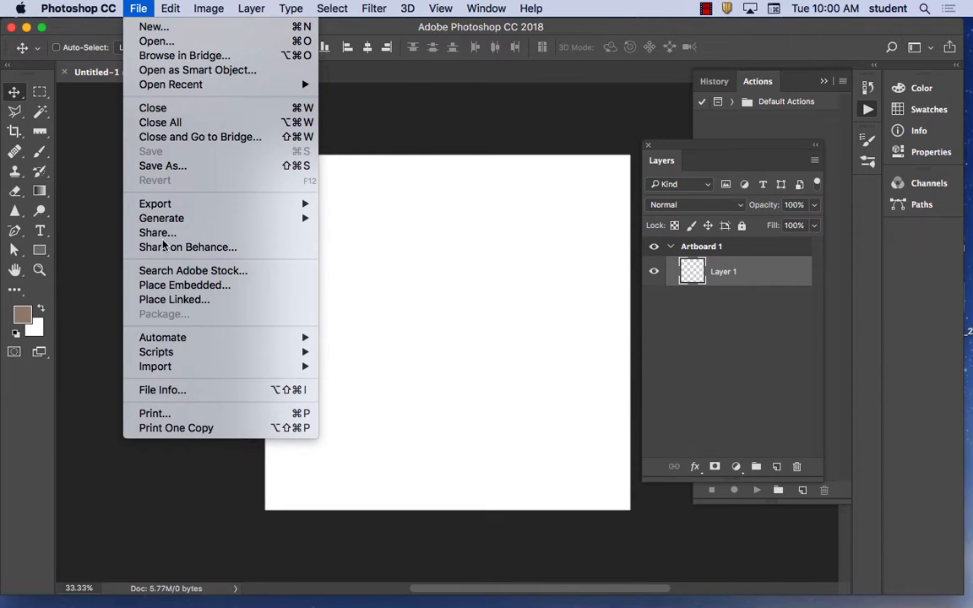
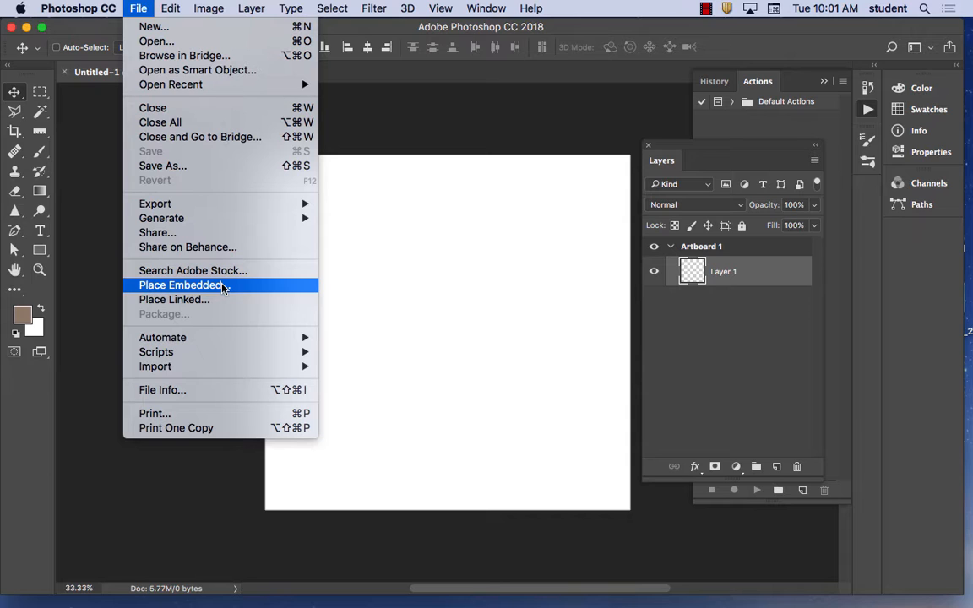
left_click(223, 287)
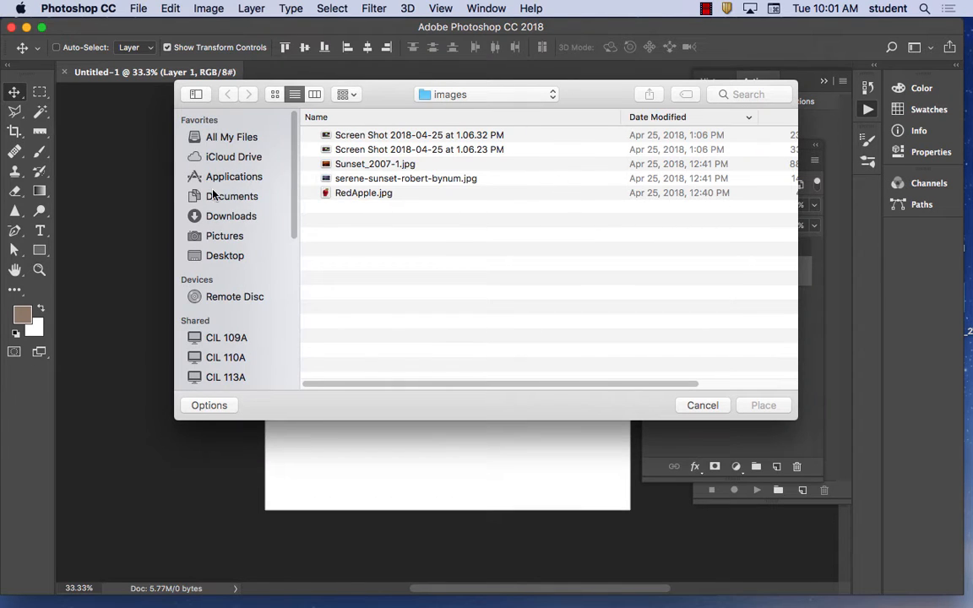
left_click(227, 256)
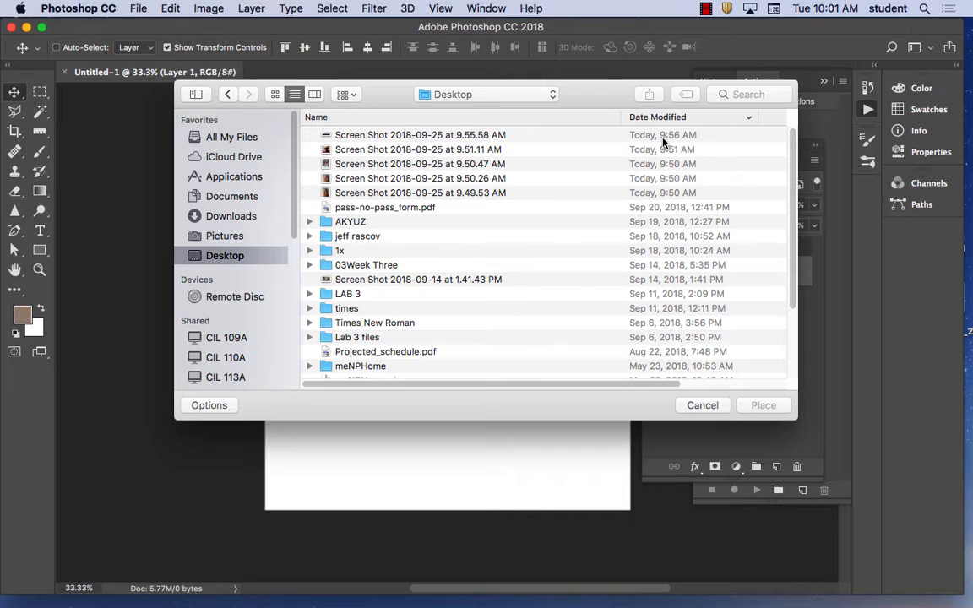
left_click(495, 135)
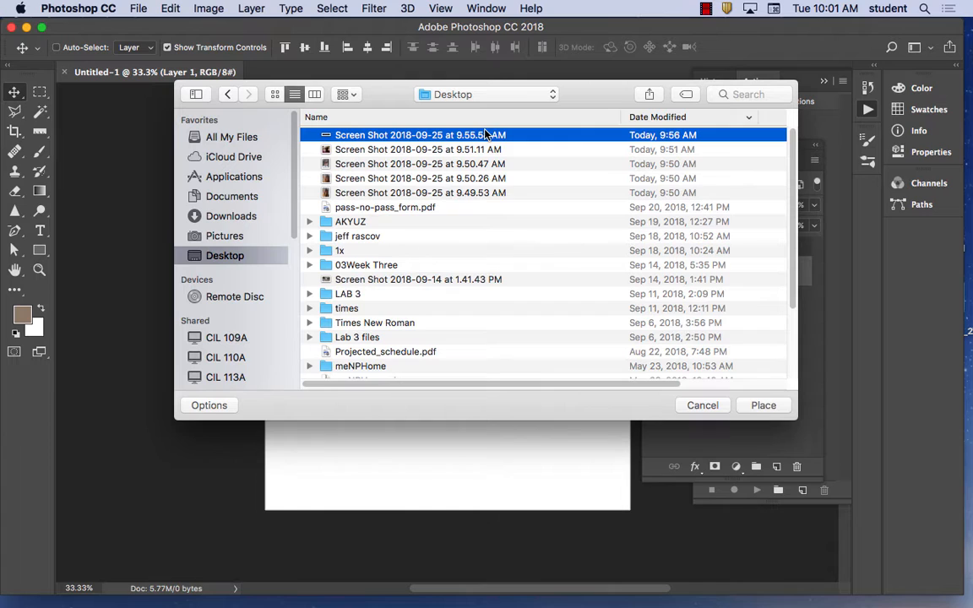
left_click(763, 406)
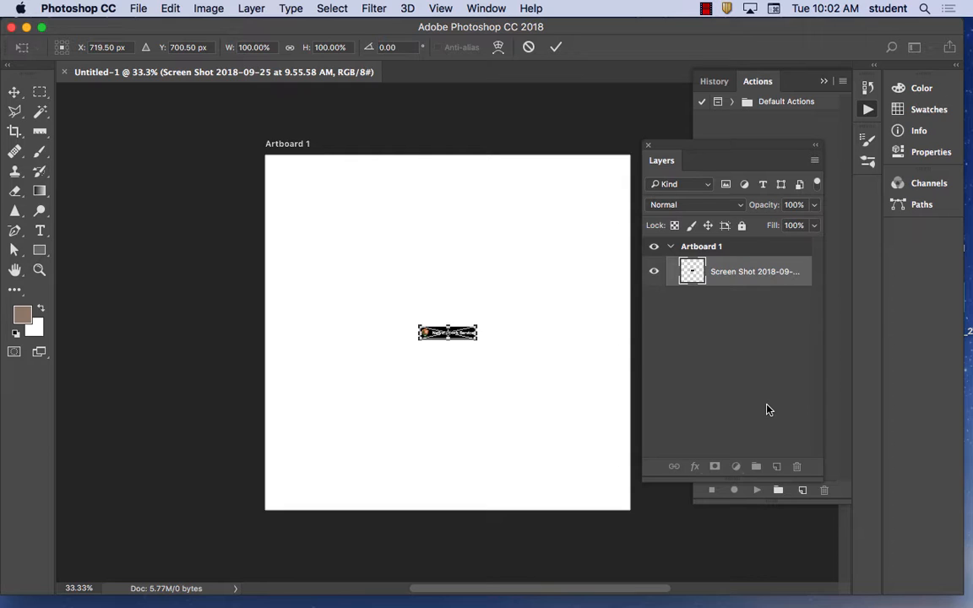
- Enlarge the placed National Park Service header proportionally to about 117% and commit the placement
key("super+equal")
key("super+equal")
key("super+equal")
key("super+equal")
key("super+equal")
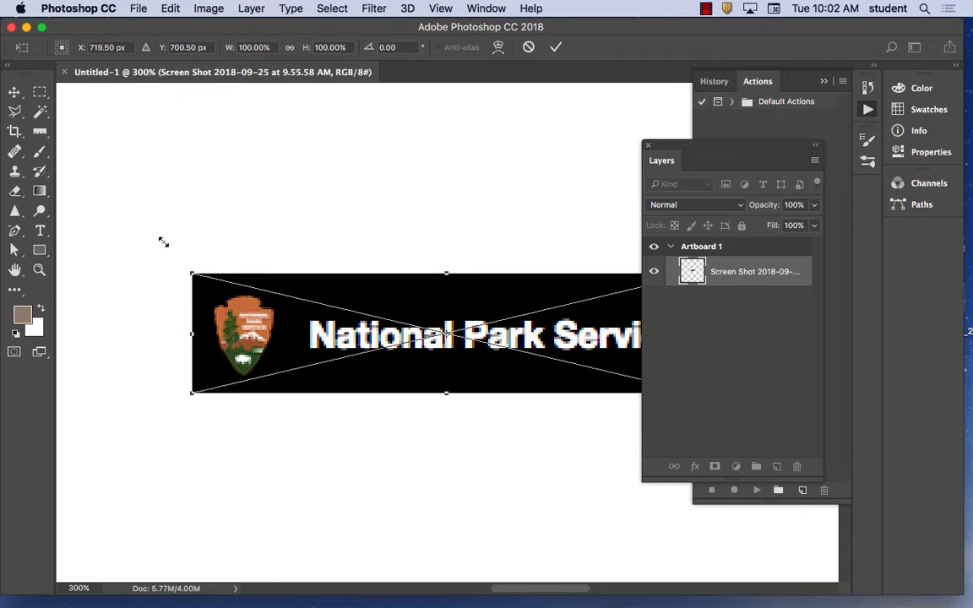
left_click_drag(163, 241, 102, 191)
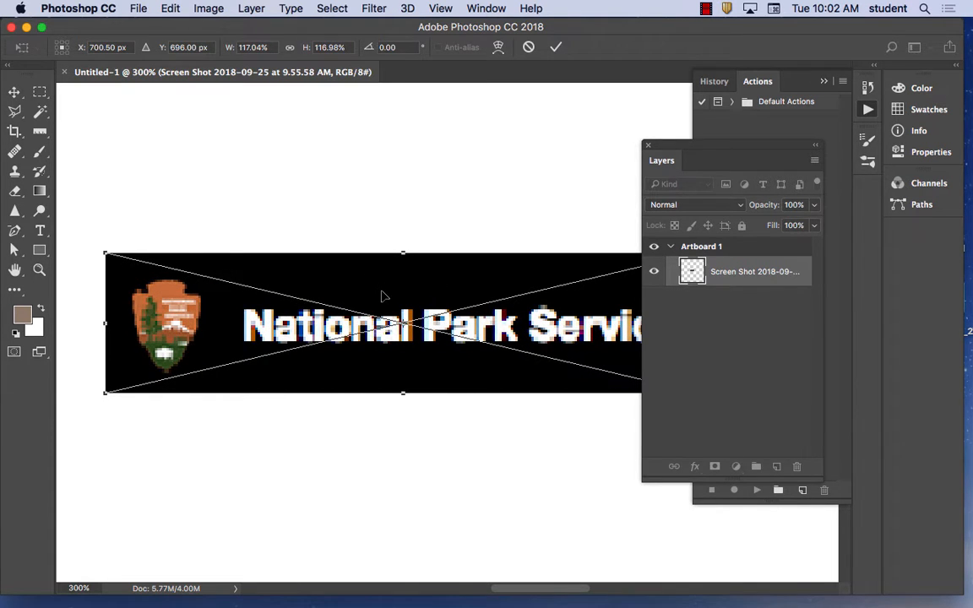
key("super+minus")
key("super+minus")
key("super+minus")
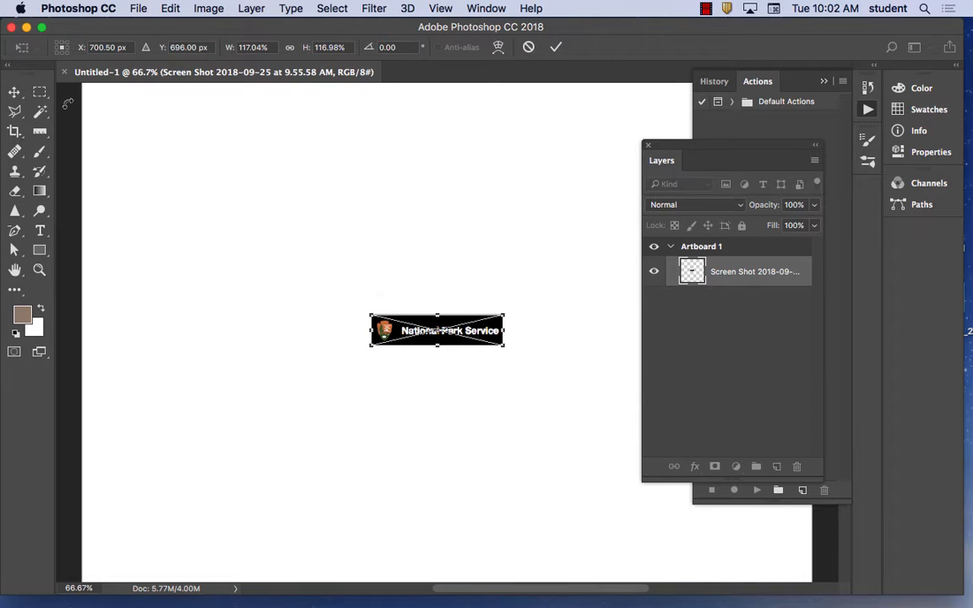
left_click(14, 93)
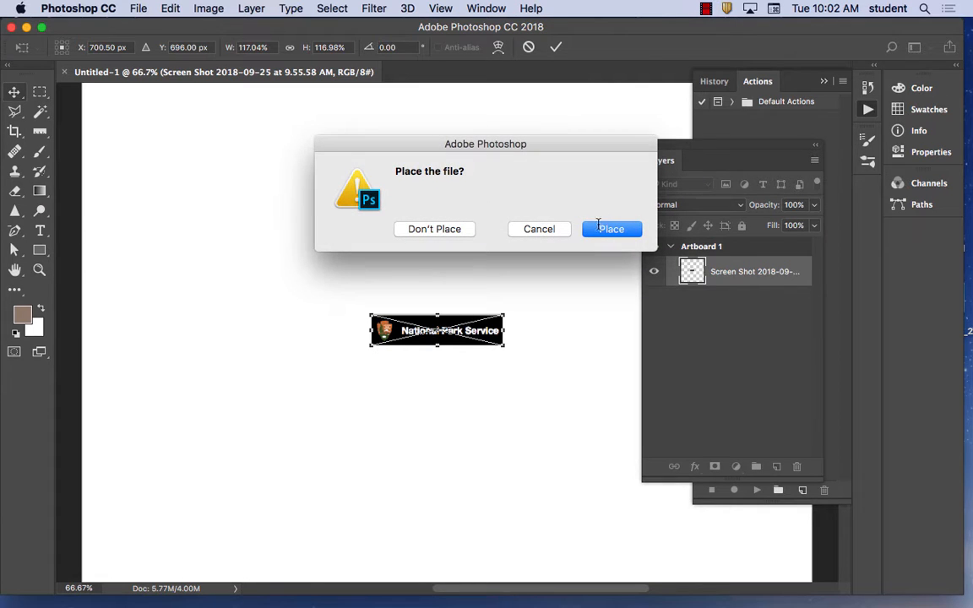
left_click(608, 230)
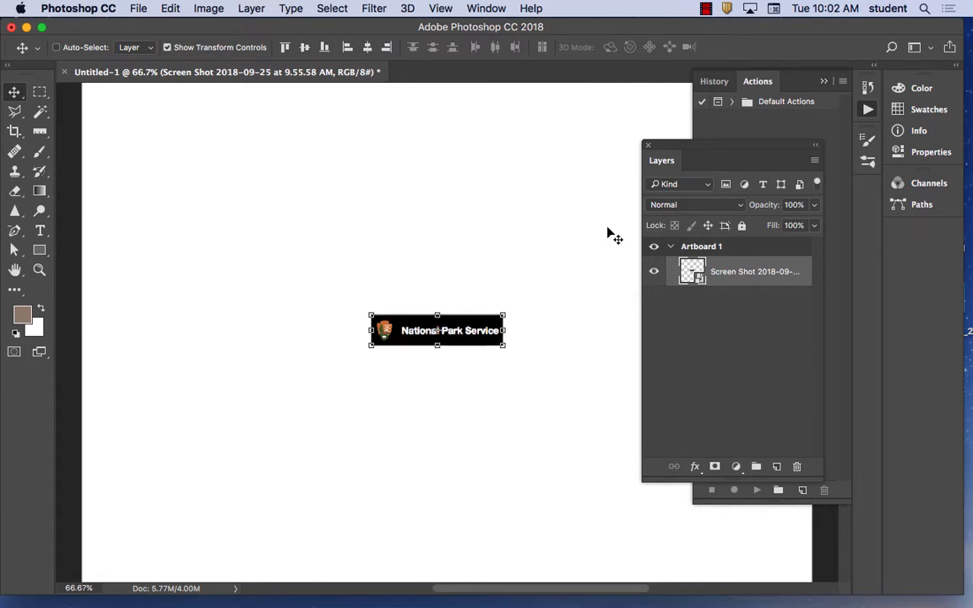
- Move the National Park Service header to the artboard's upper-right corner, leaving a small margin from both edges
left_click_drag(471, 335, 458, 290)
key("super+minus")
key("super+minus")
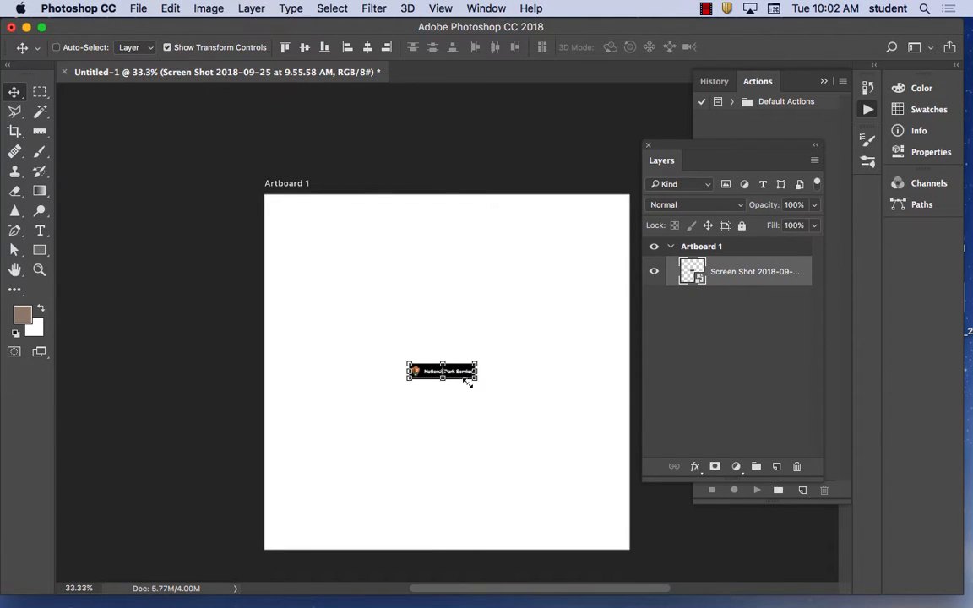
left_click_drag(471, 370, 596, 221)
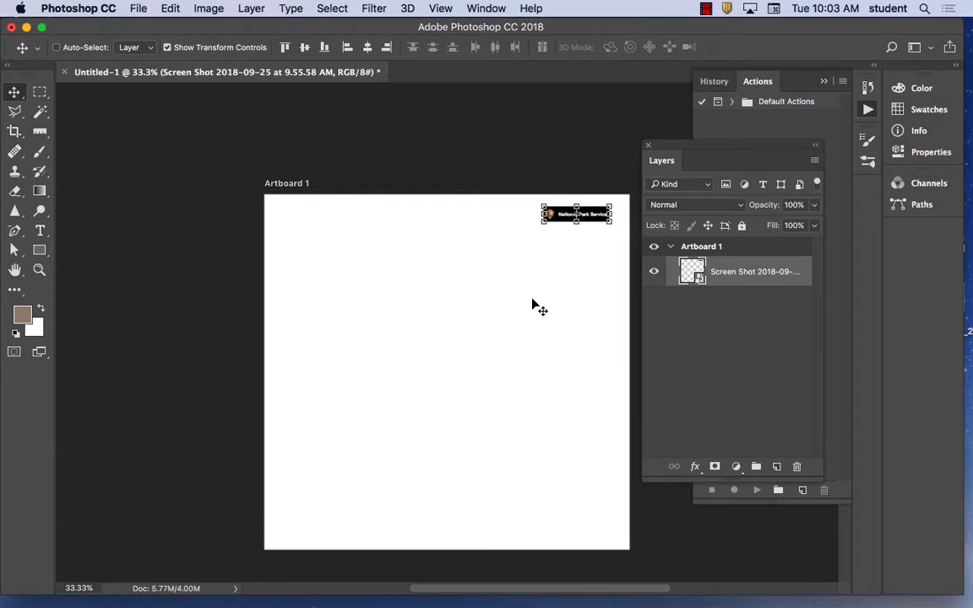
- Examine the National Park Service header at 100% magnification and its position within the whole artboard
key("super+equal")
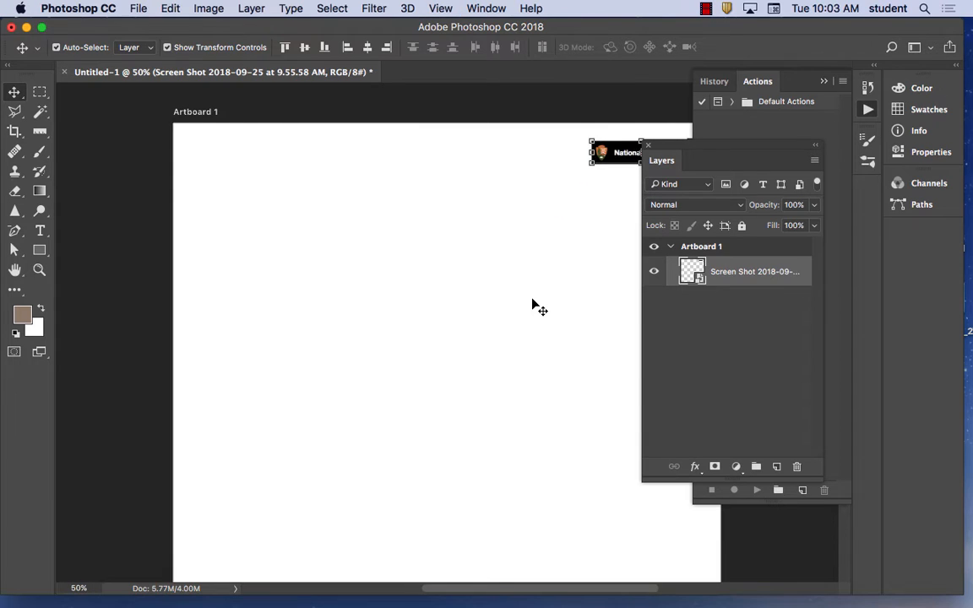
key("super+equal")
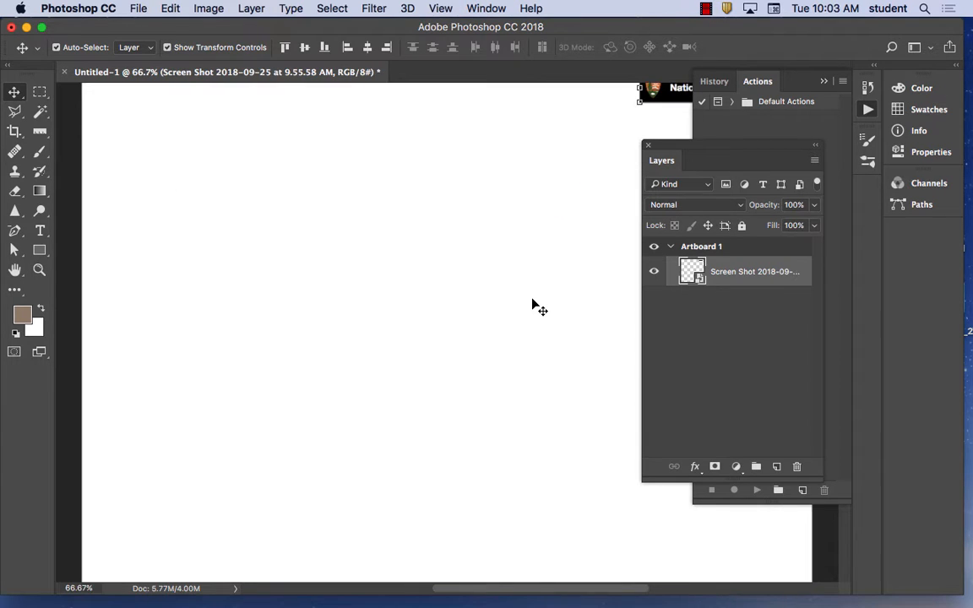
key("super+equal")
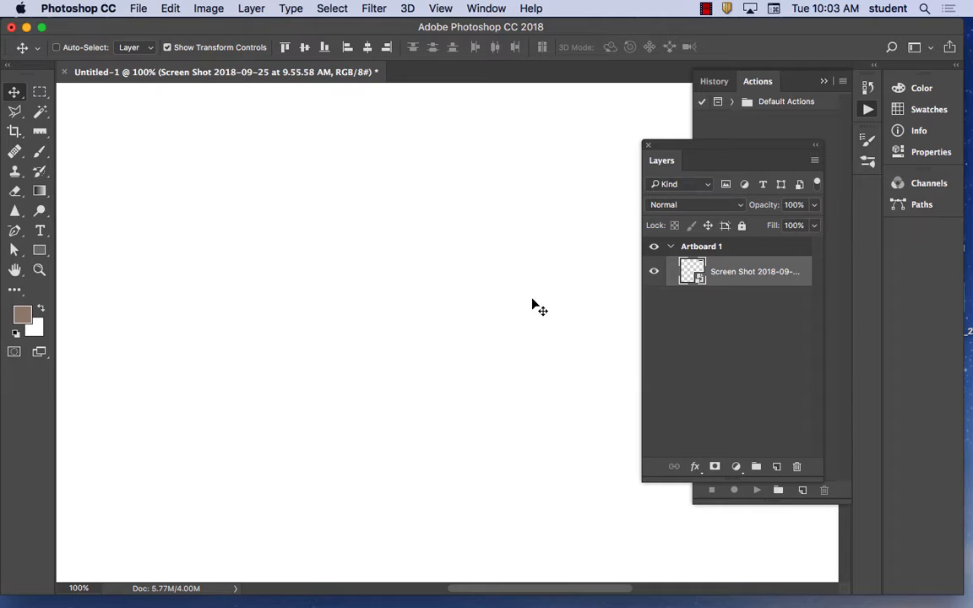
left_click_drag(435, 202, 348, 214)
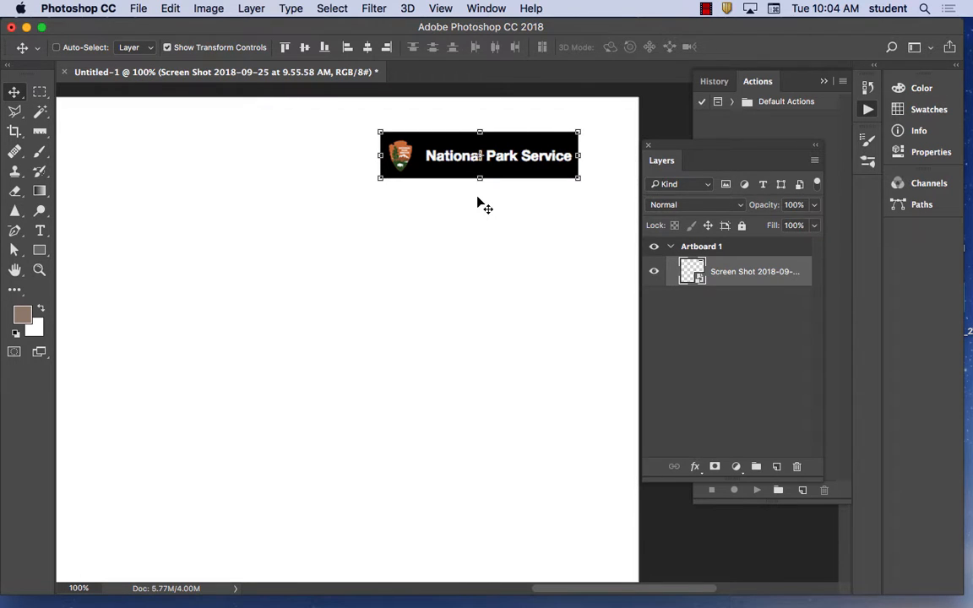
key("super+minus")
key("super+minus")
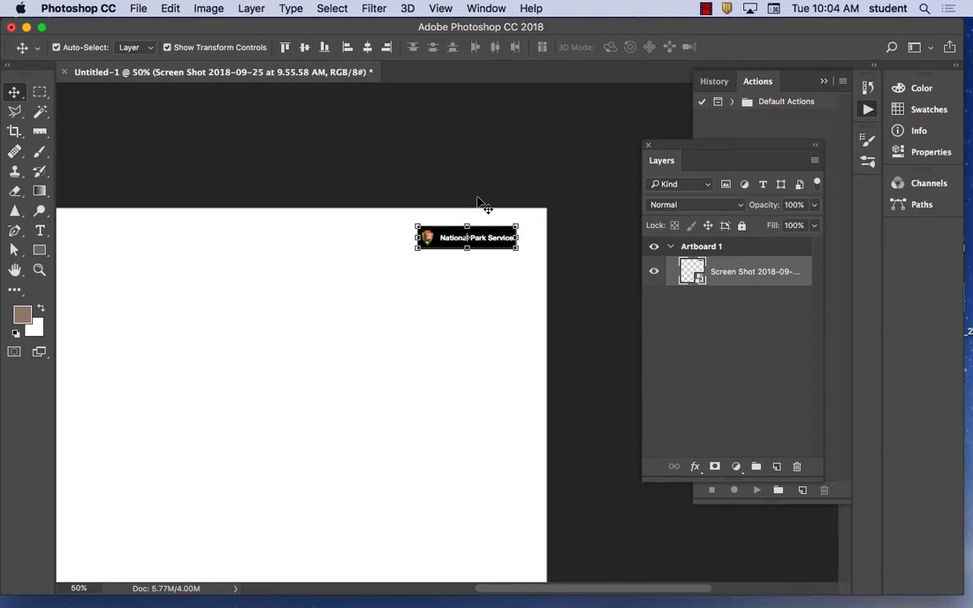
key("super+minus")
left_click_drag(369, 305, 360, 232)
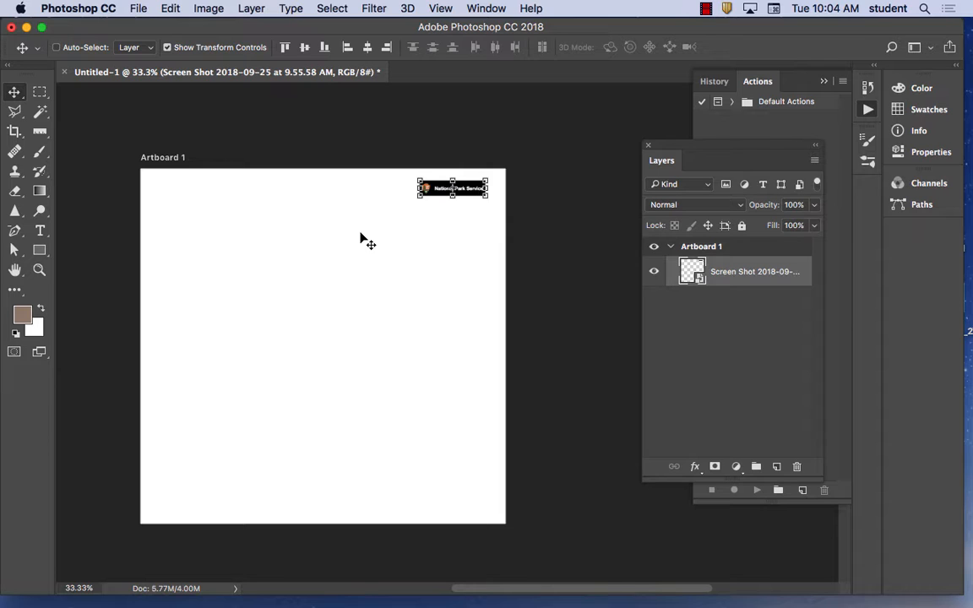
- Restore the default black and white colors and draw a black rectangle about 1442 x 158 px across the artboard's top
left_click(39, 251)
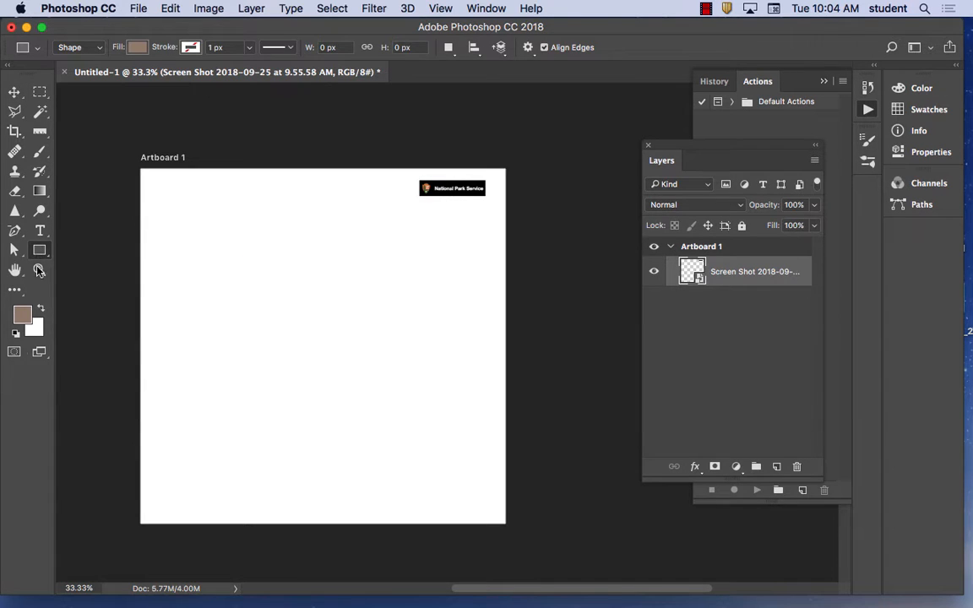
left_click(16, 335)
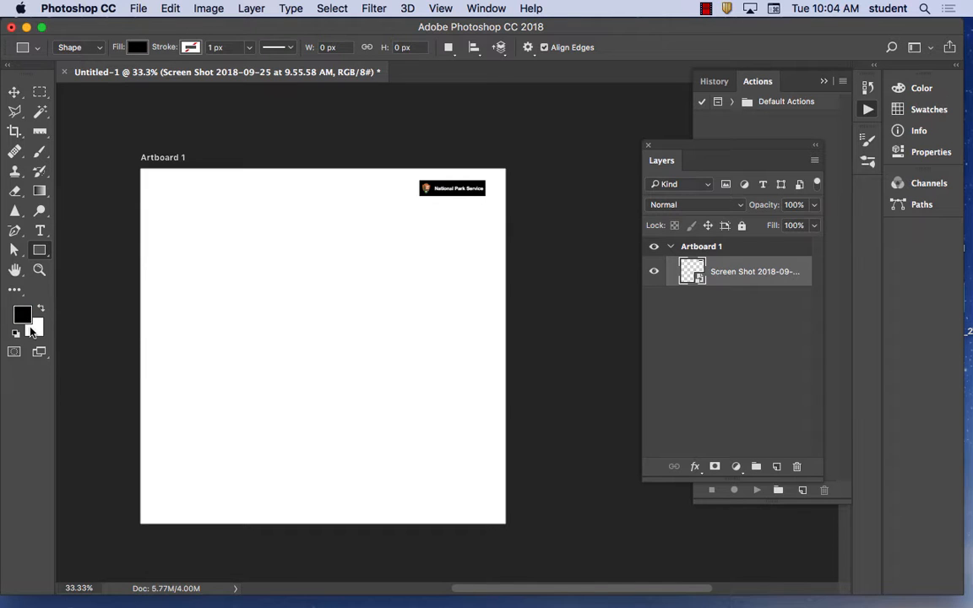
left_click(34, 325)
left_click(25, 318)
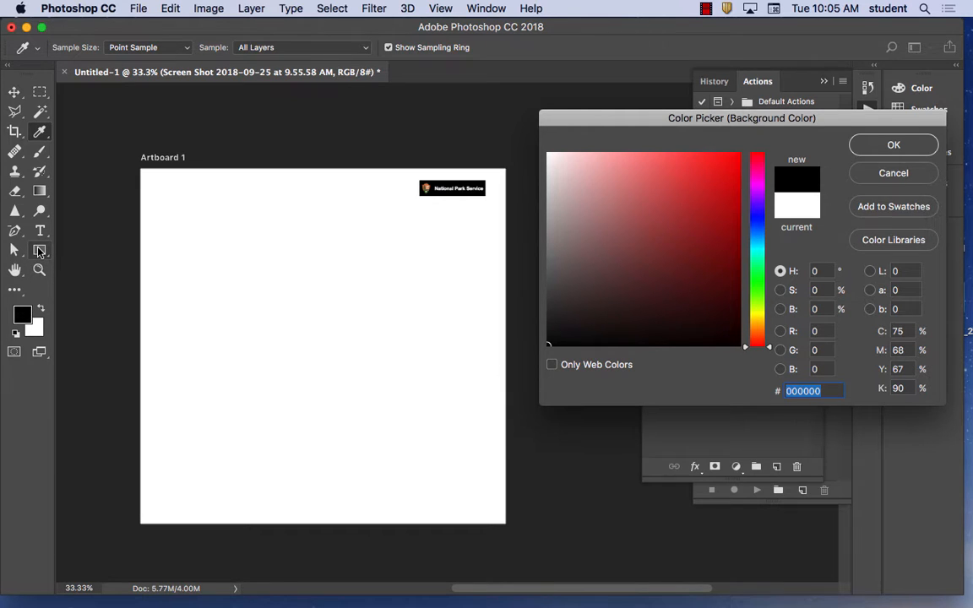
left_click(929, 174)
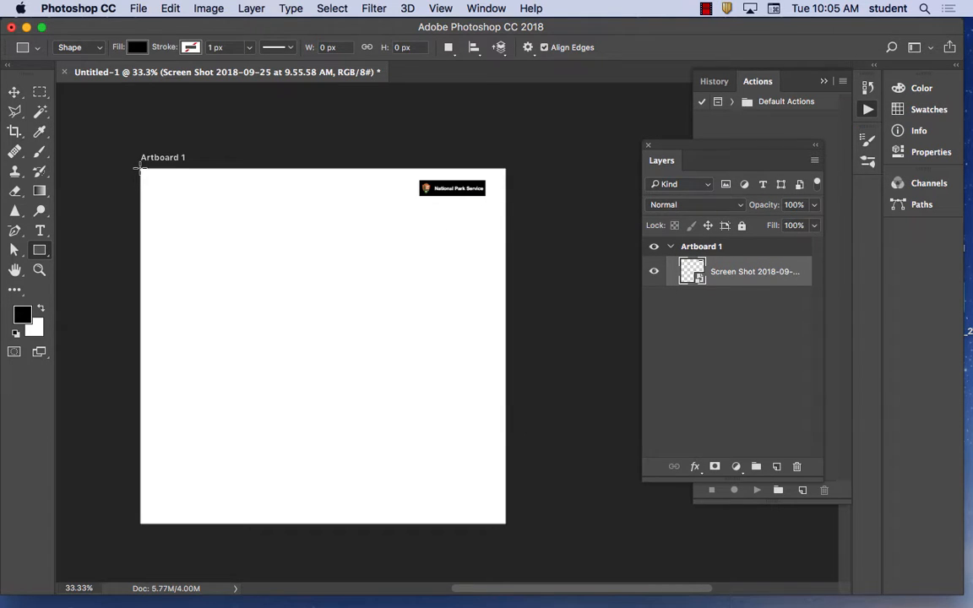
left_click_drag(140, 169, 505, 207)
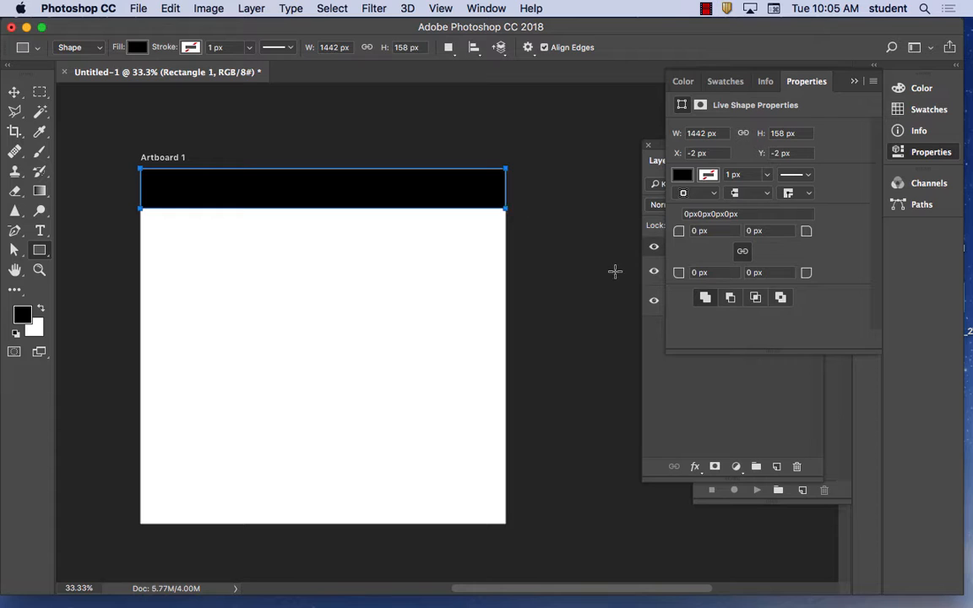
- Move the Layers panel clear of the Properties panel and rename the placed screenshot layer "NP Logo"
left_click(730, 396)
left_click_drag(667, 147, 553, 129)
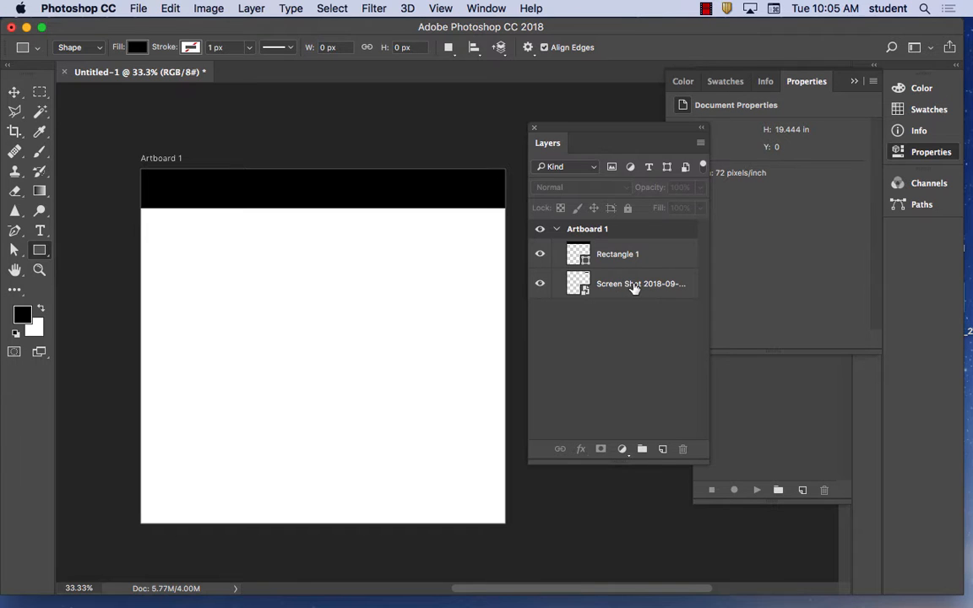
left_click(632, 288)
double_click(632, 285)
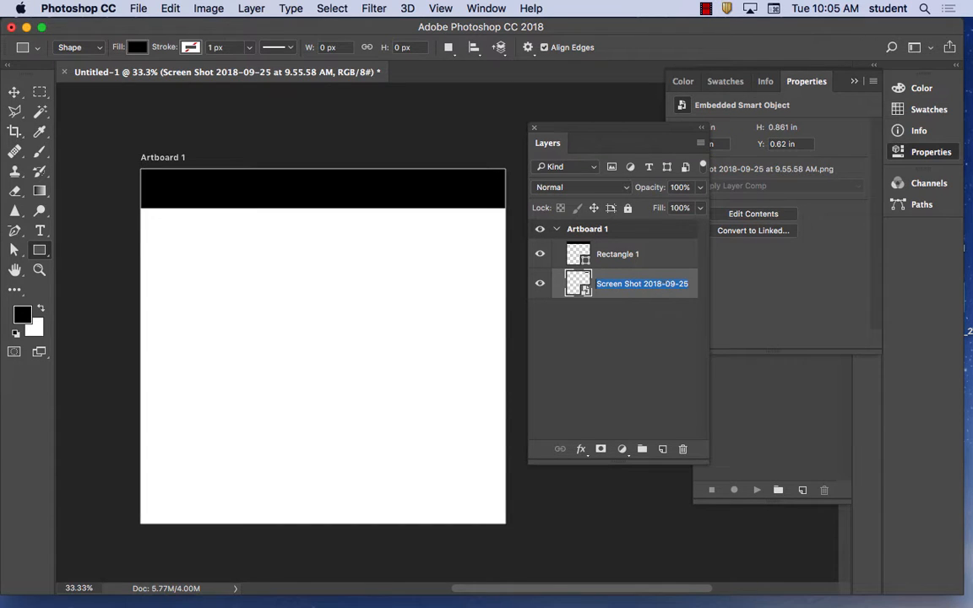
type("NP Logo")
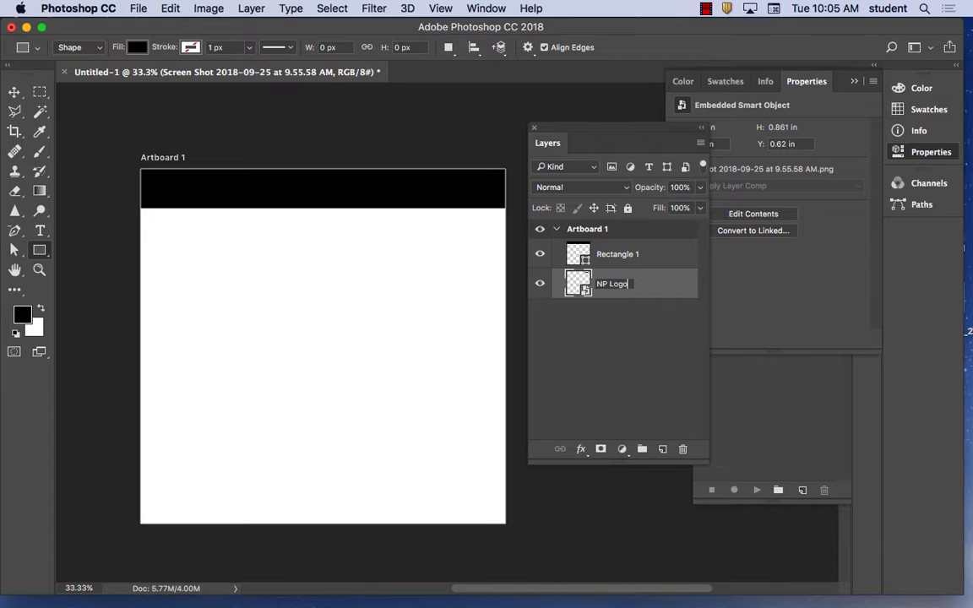
left_click(619, 326)
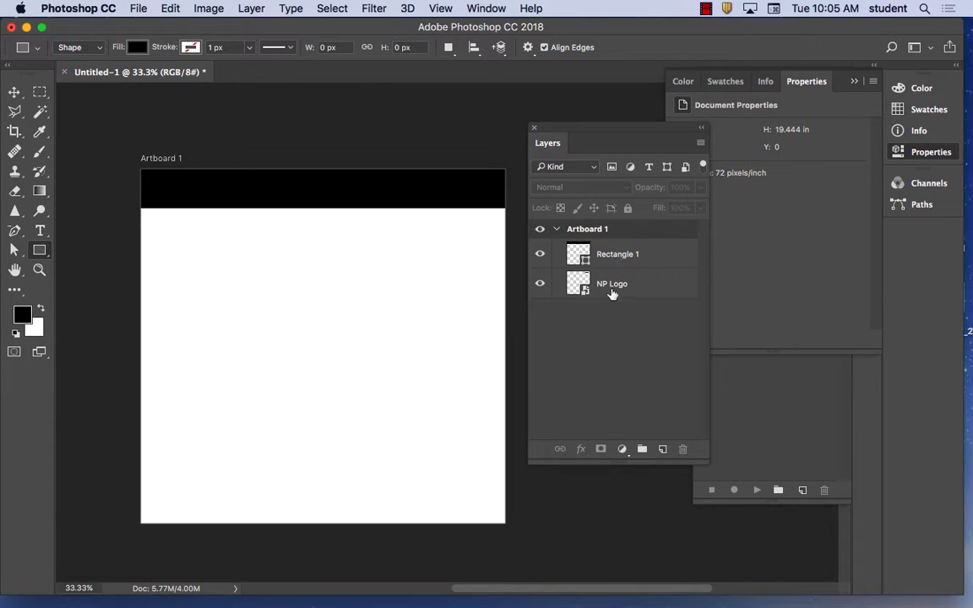
- Move the black rectangle's layer below NP Logo so the logo sits on the header band, and leave no layer selected
left_click_drag(614, 256, 608, 296)
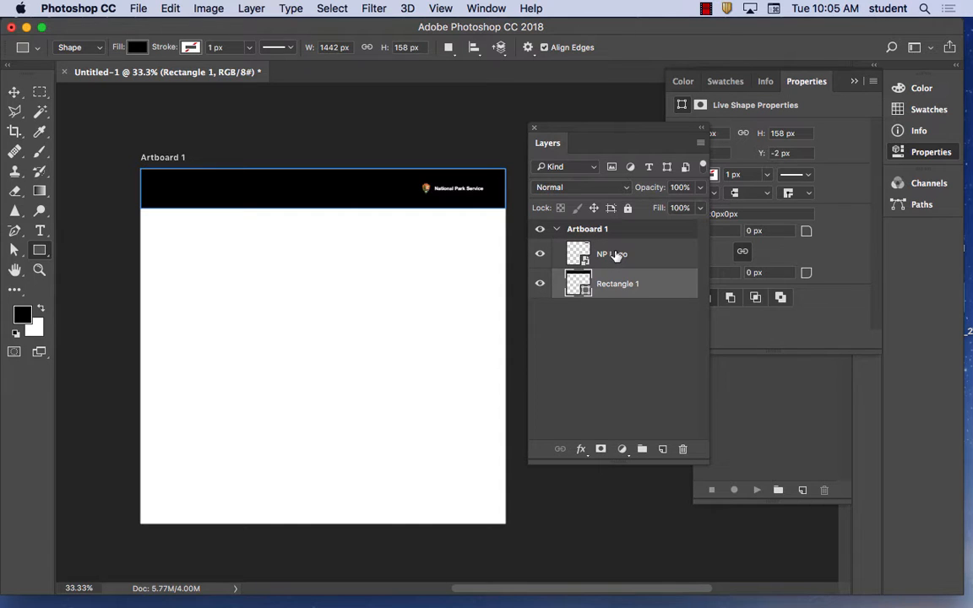
right_click(614, 254)
left_click(619, 255)
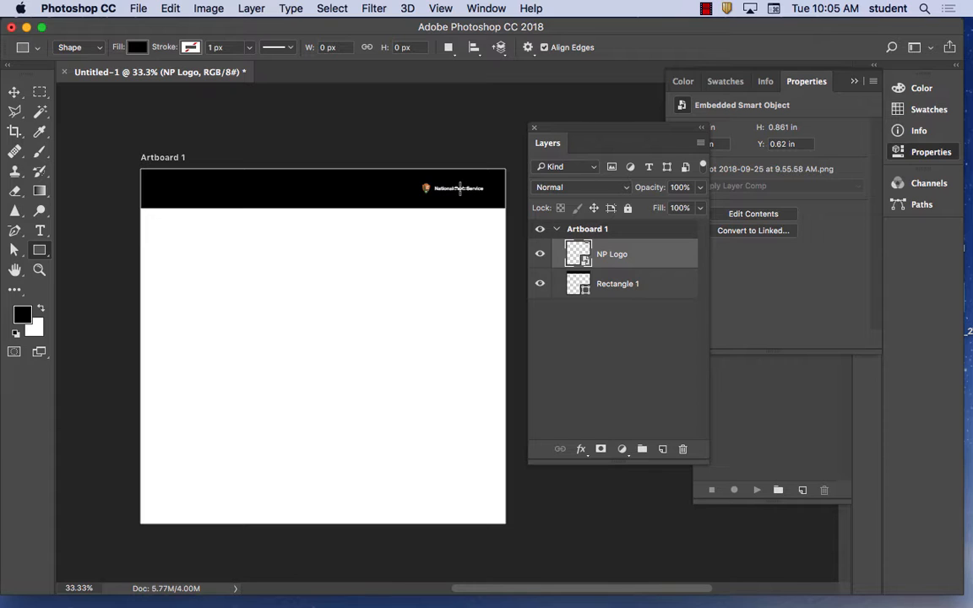
left_click(606, 325)
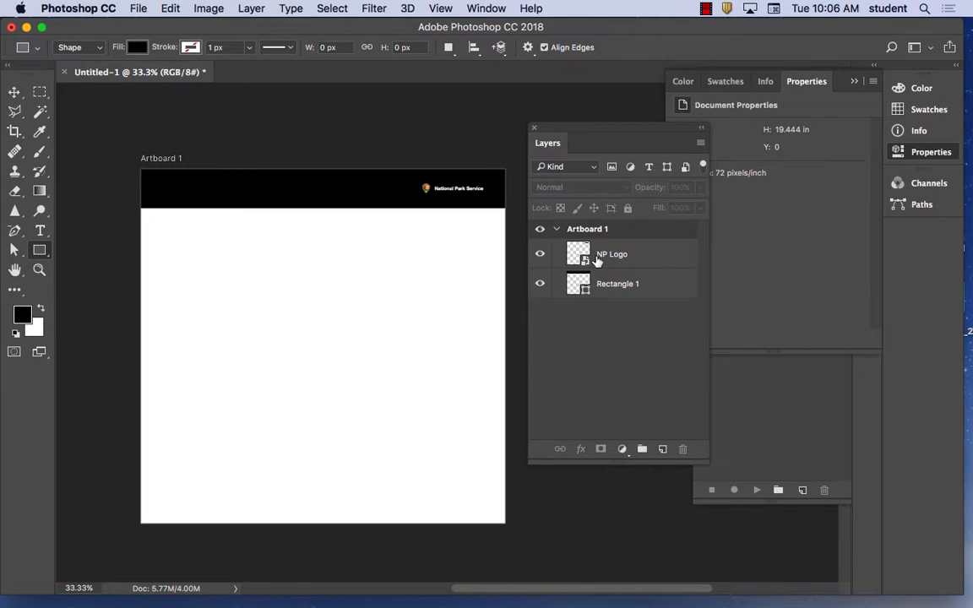
- Set the Type tool's font to Myriad Pro in the Regular style
left_click(40, 233)
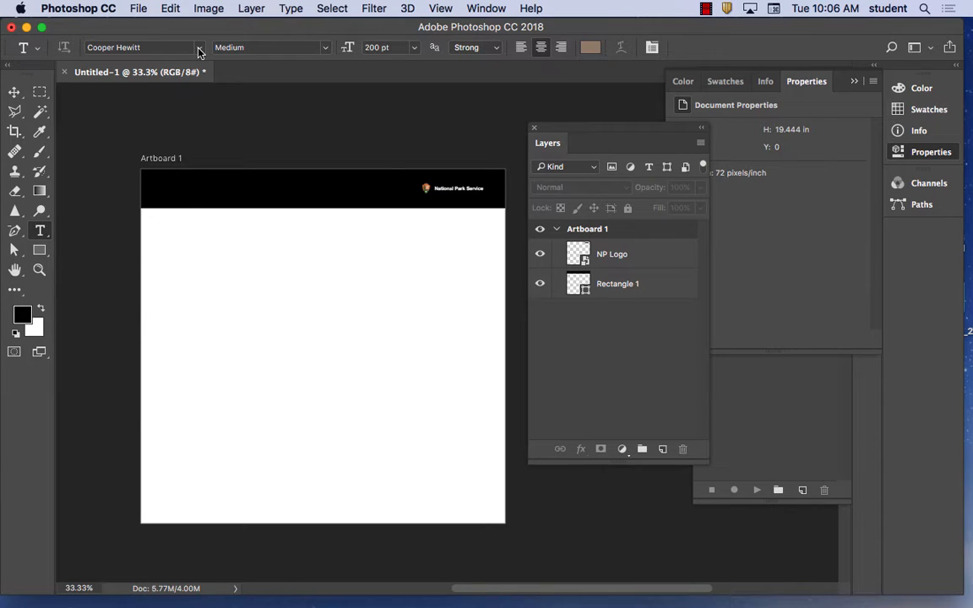
left_click(199, 49)
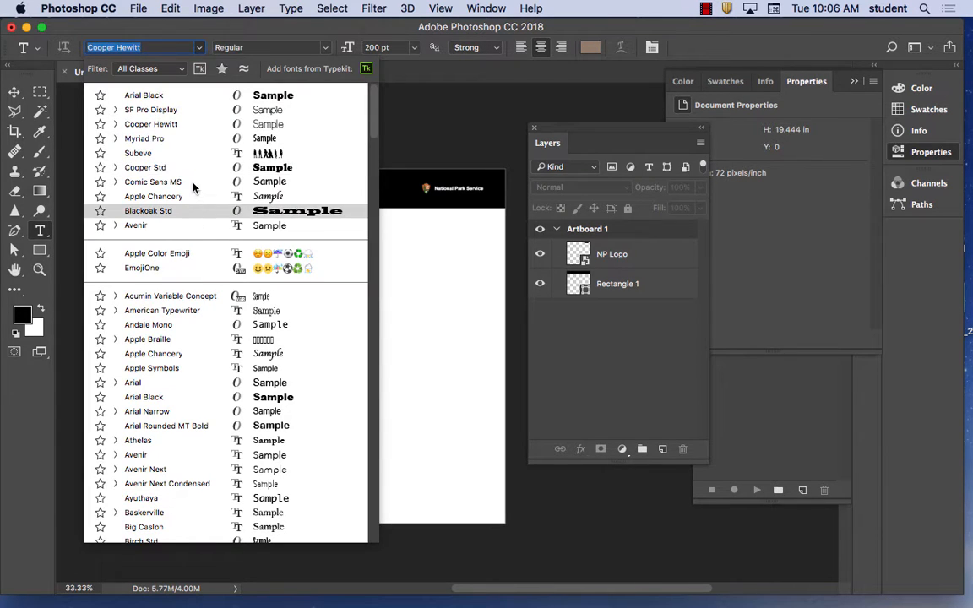
left_click(192, 110)
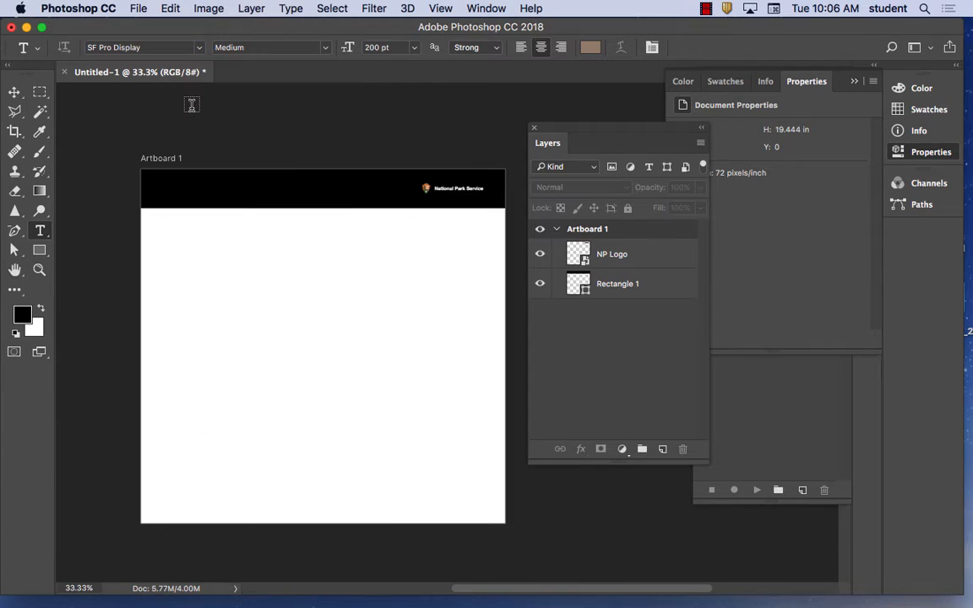
left_click(199, 48)
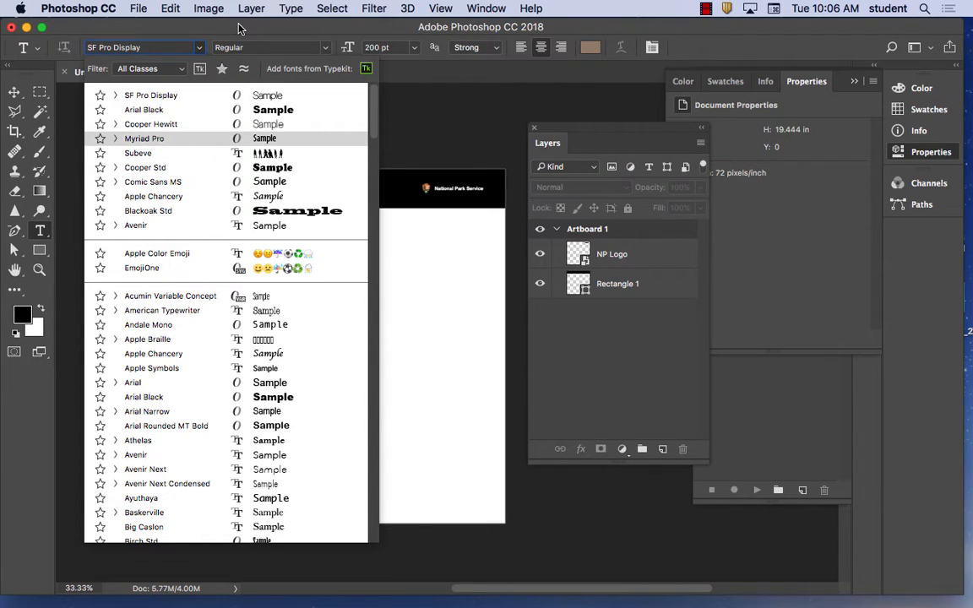
key("Escape")
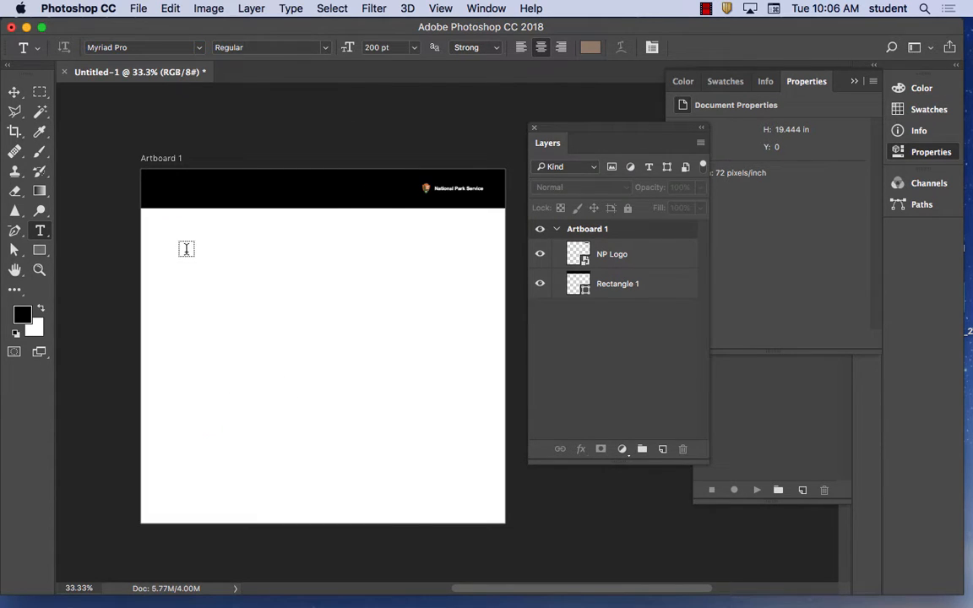
- Add the left-aligned text "Friends of Yosemite" at 48 pt on the white area just below the header band
left_click(182, 255)
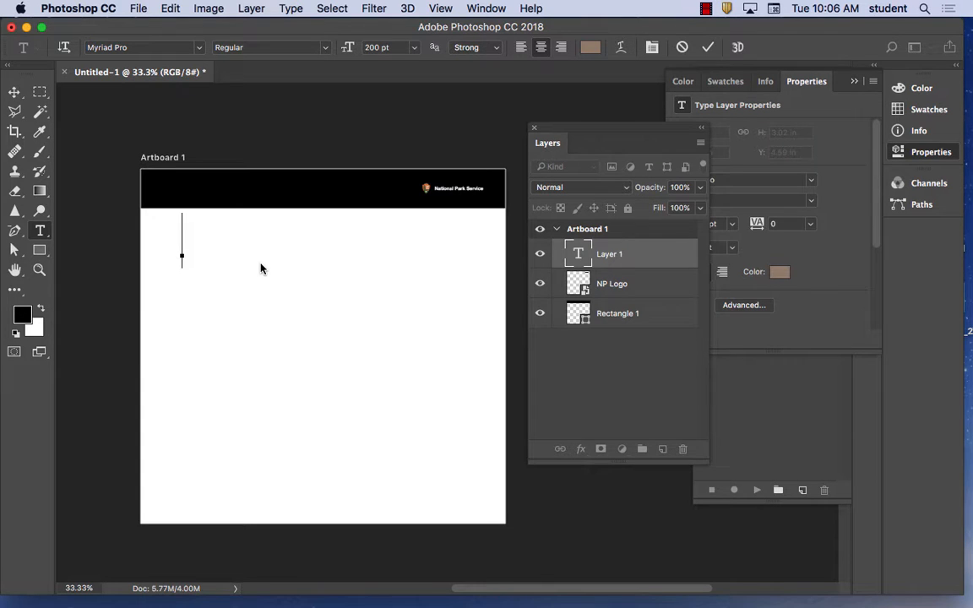
left_click(413, 48)
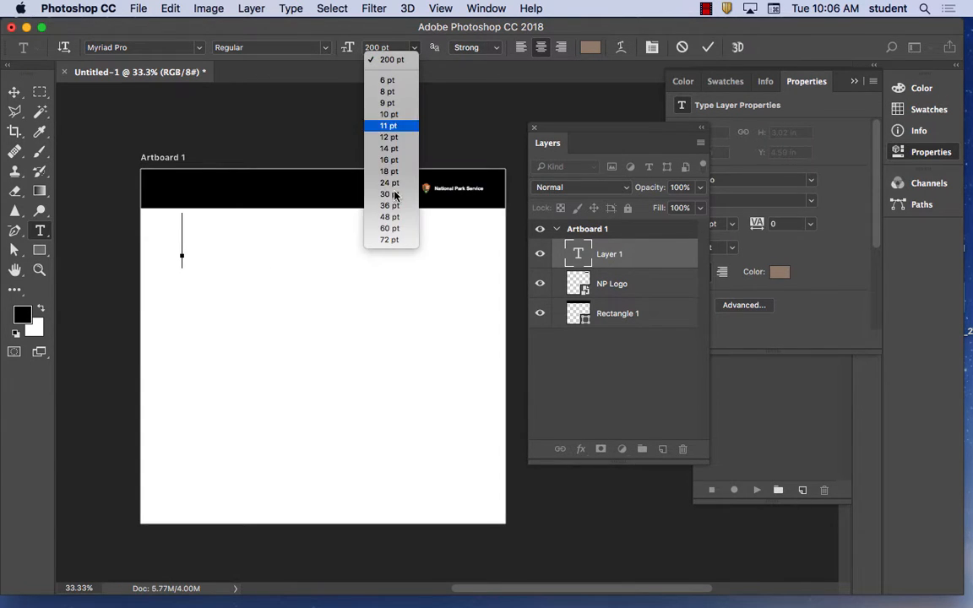
left_click(390, 217)
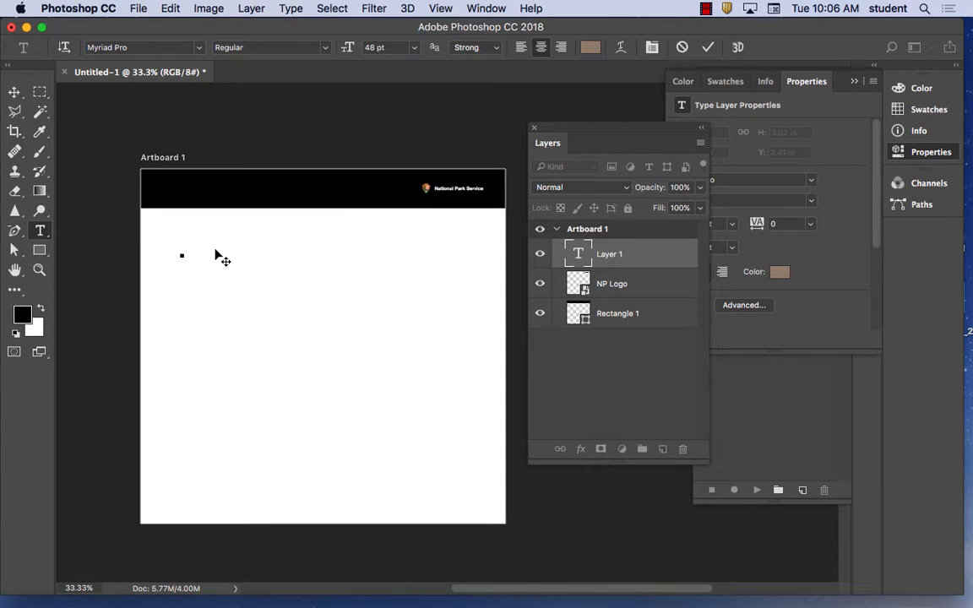
type("E")
type("riends")
type(" of")
type(" Yo")
type("semite")
left_click(520, 48)
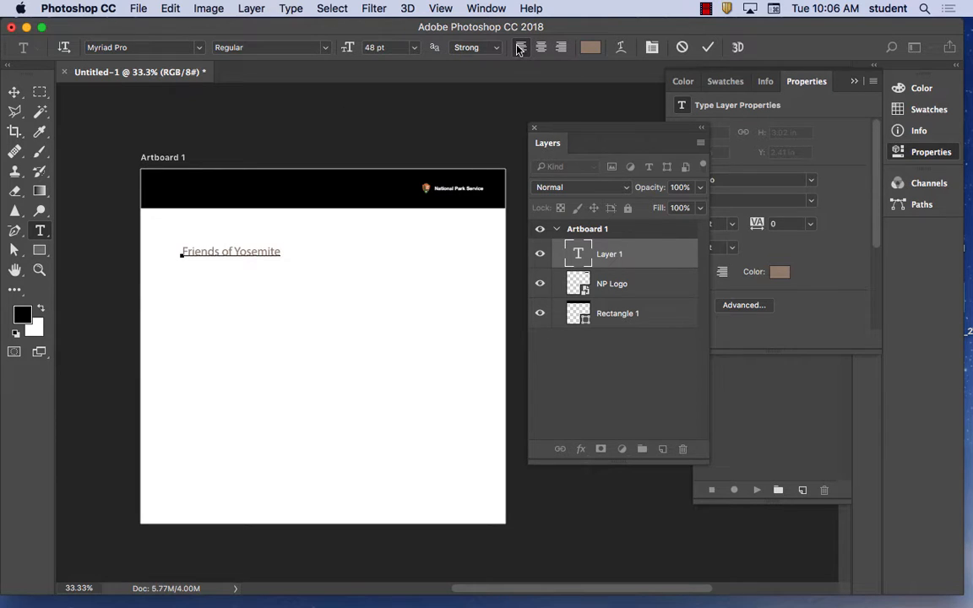
- Color the whole "Friends of Yosemite" text white (ffffff) and move it onto the left end of the black header band
left_click(590, 47)
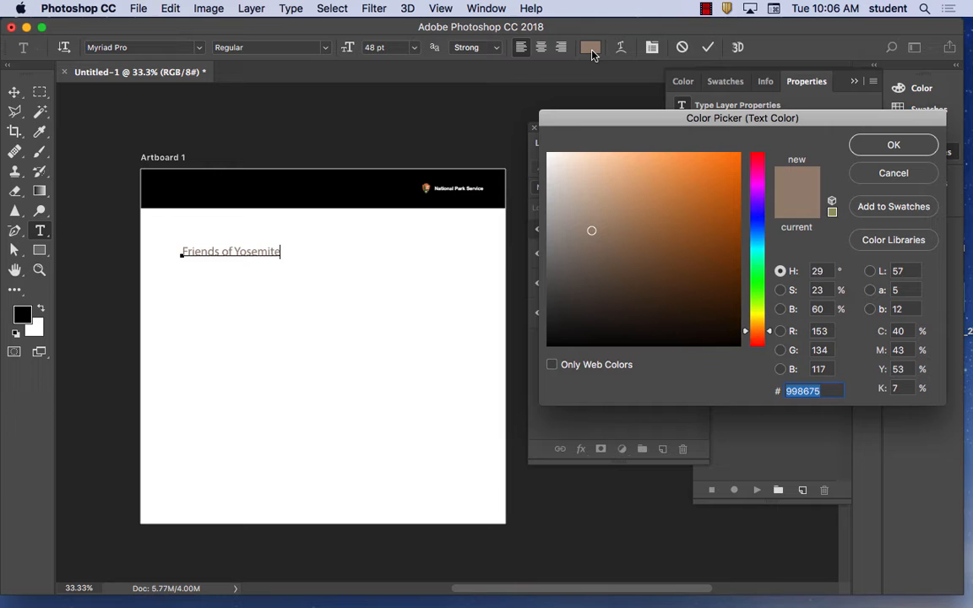
left_click(549, 154)
left_click(923, 146)
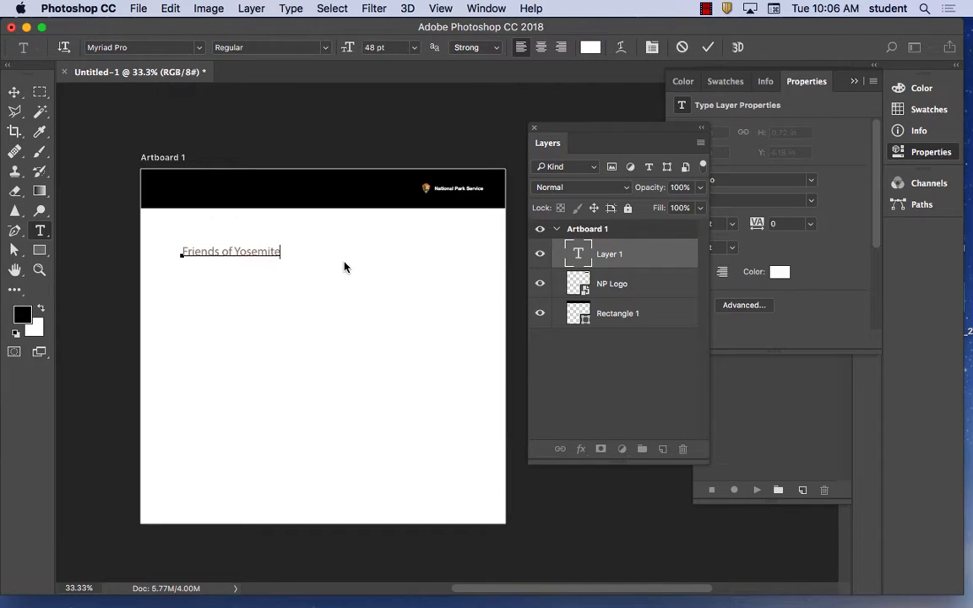
key("super+a")
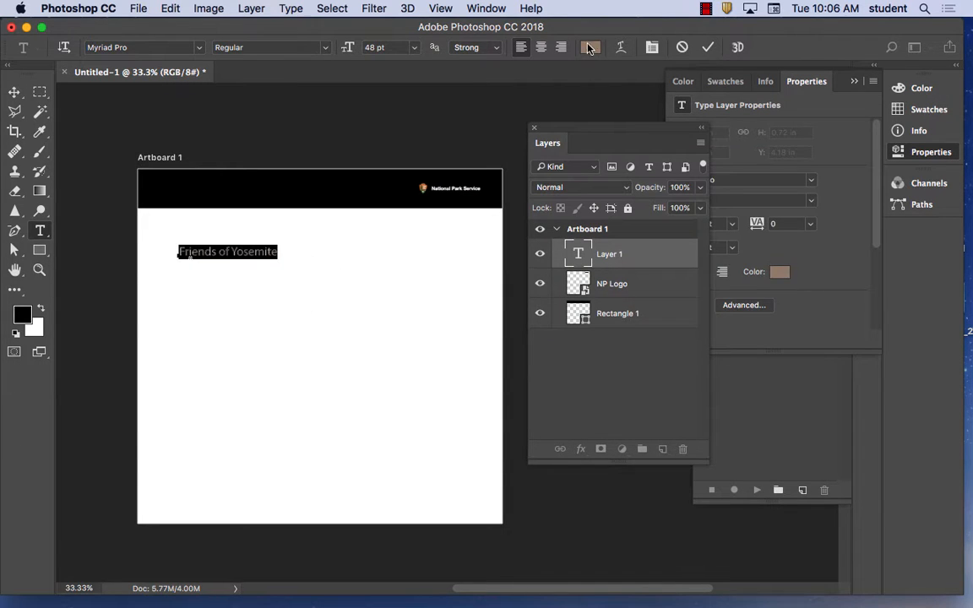
left_click(590, 47)
left_click(548, 153)
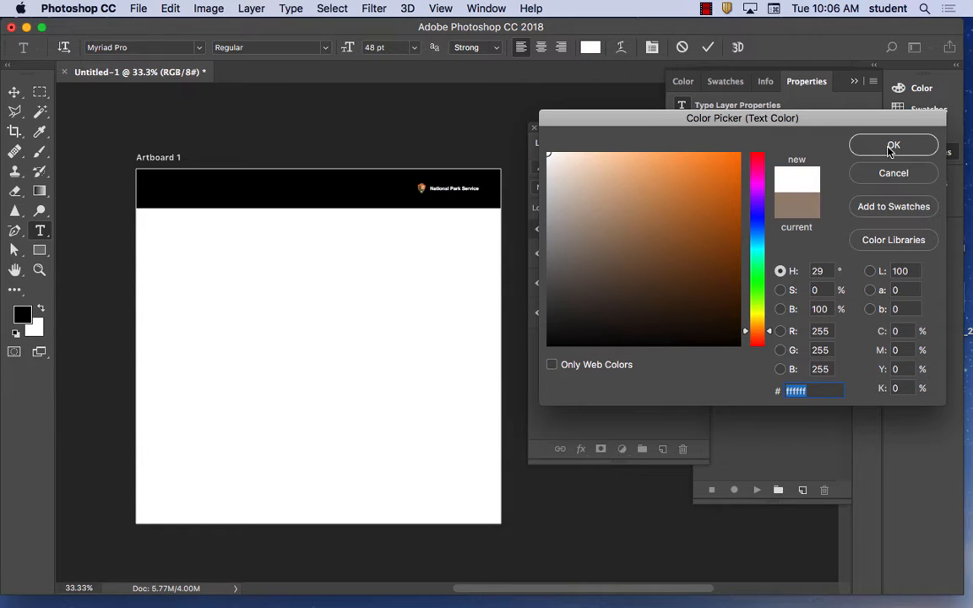
left_click(893, 144)
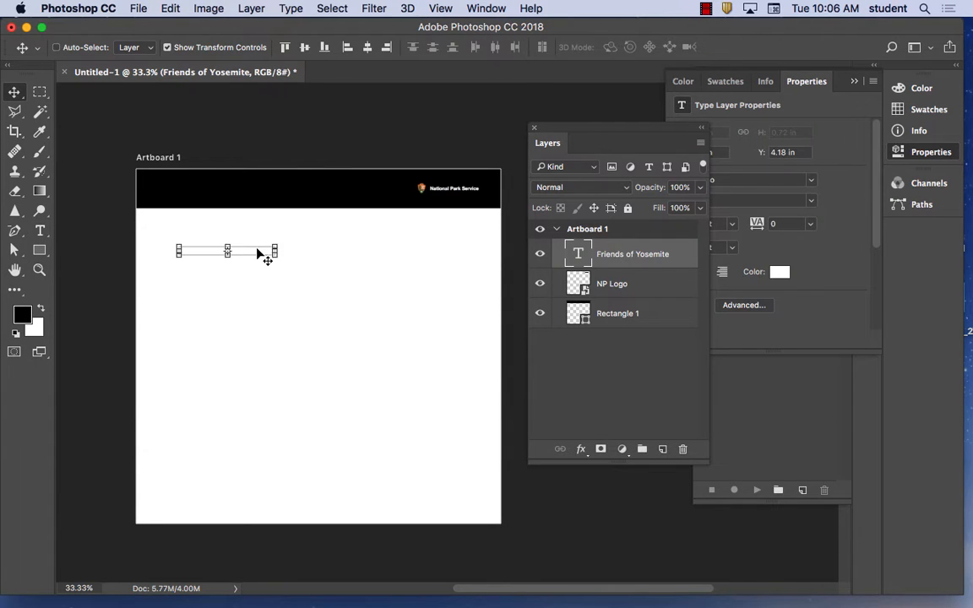
left_click_drag(256, 252, 238, 192)
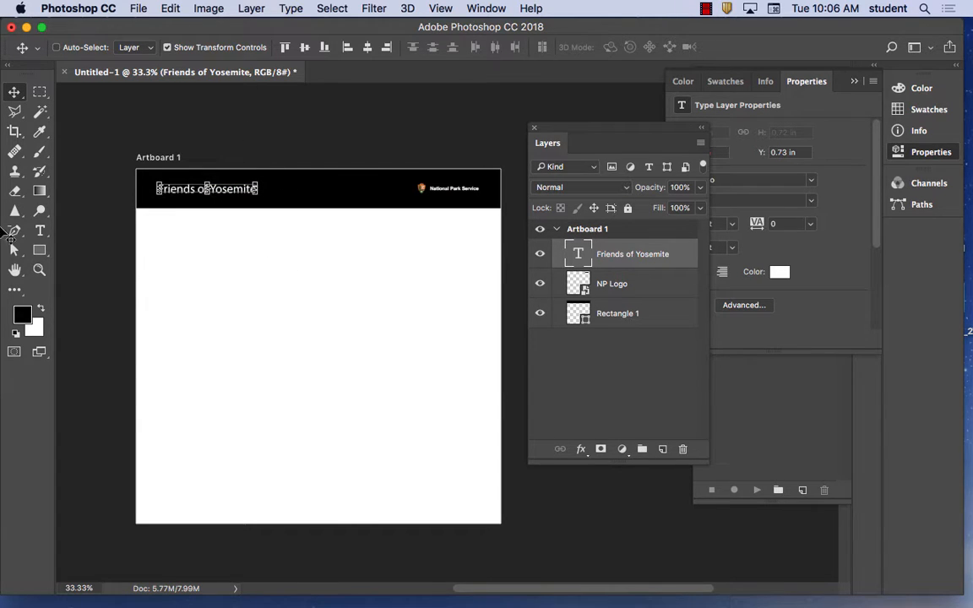
- Change the header title text's font style to Semibold
left_click(39, 231)
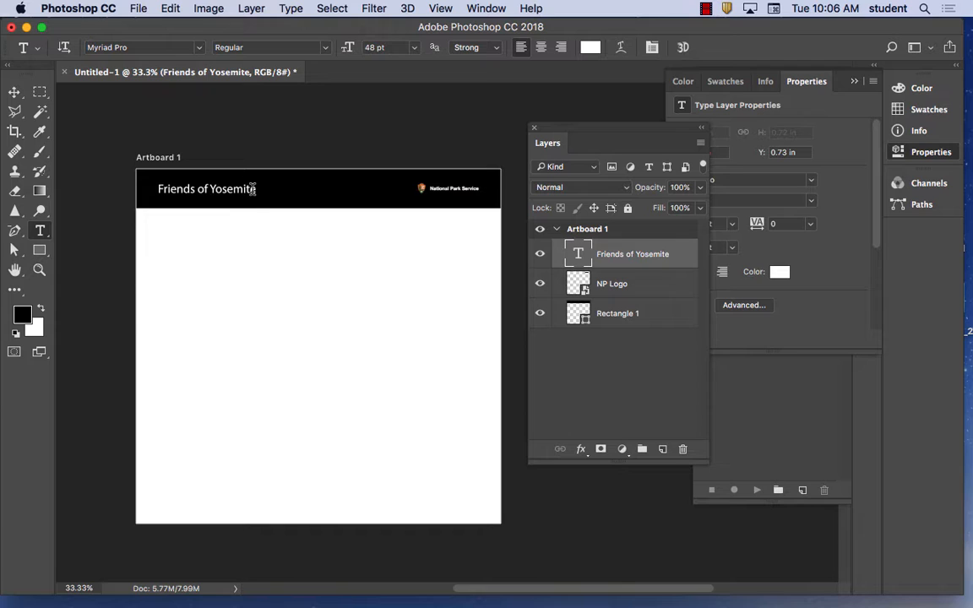
left_click_drag(257, 190, 118, 183)
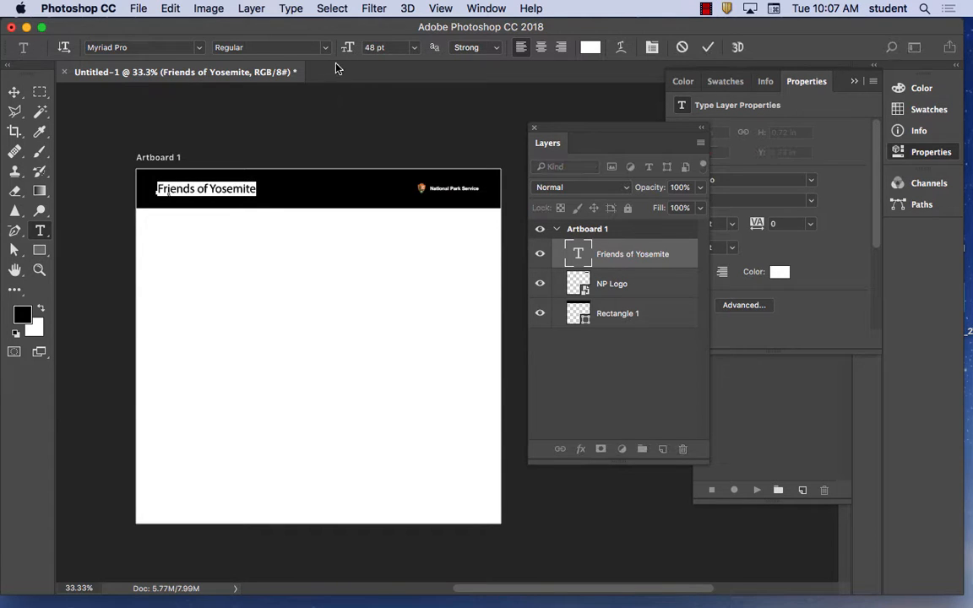
left_click(296, 48)
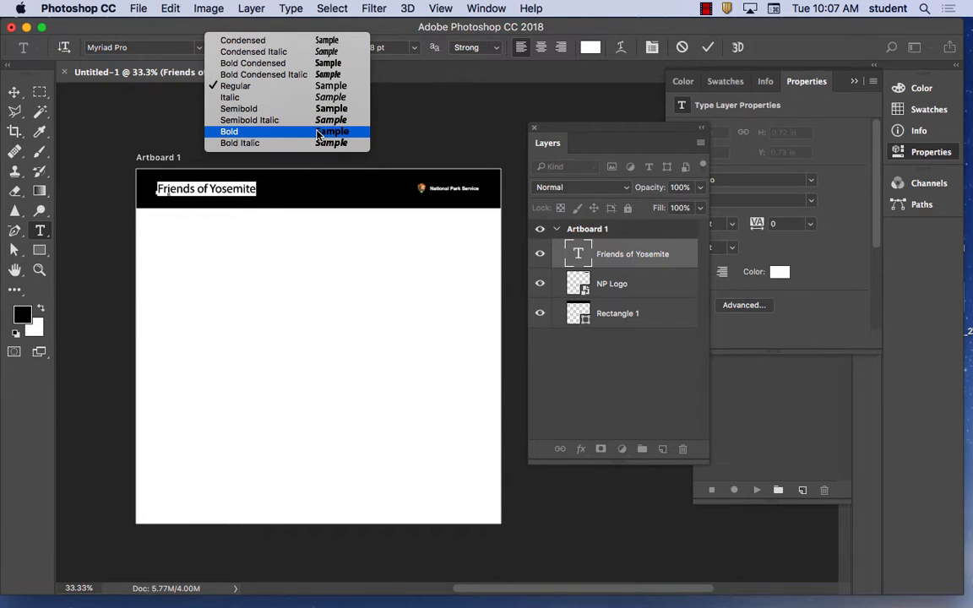
left_click(330, 110)
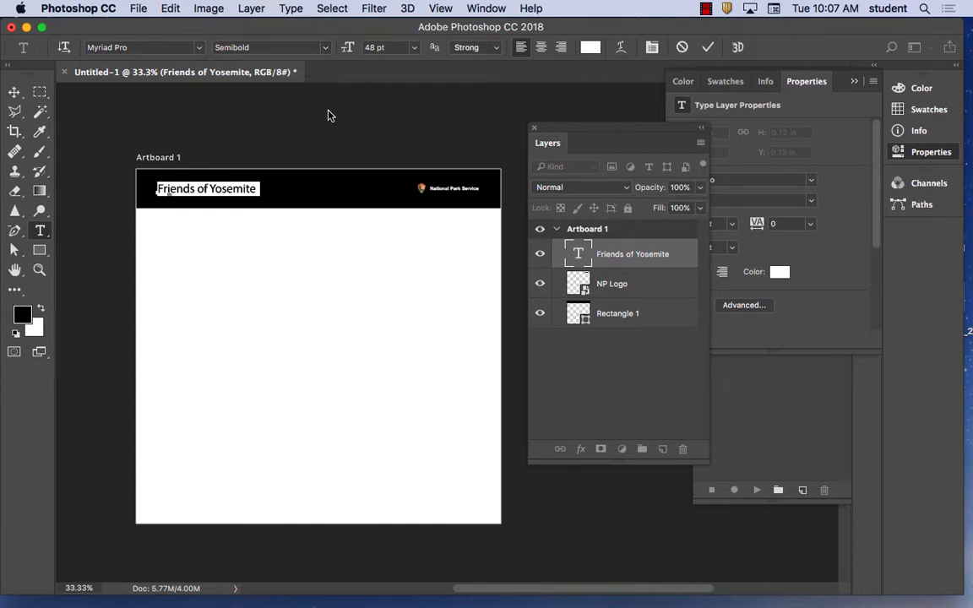
left_click(16, 92)
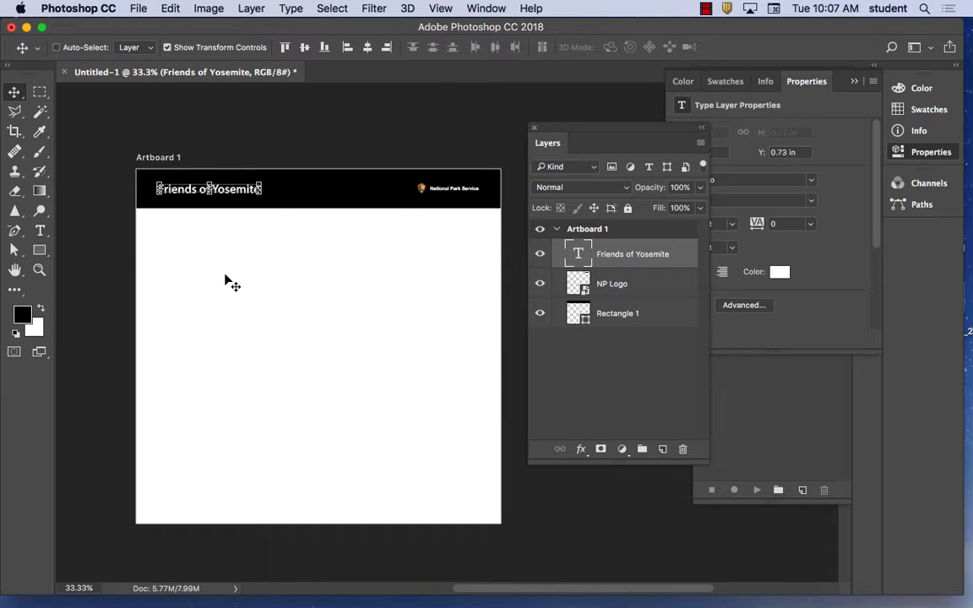
- Show the rulers and set the ruler units to Pixels in the Units & Rulers preferences
left_click(439, 8)
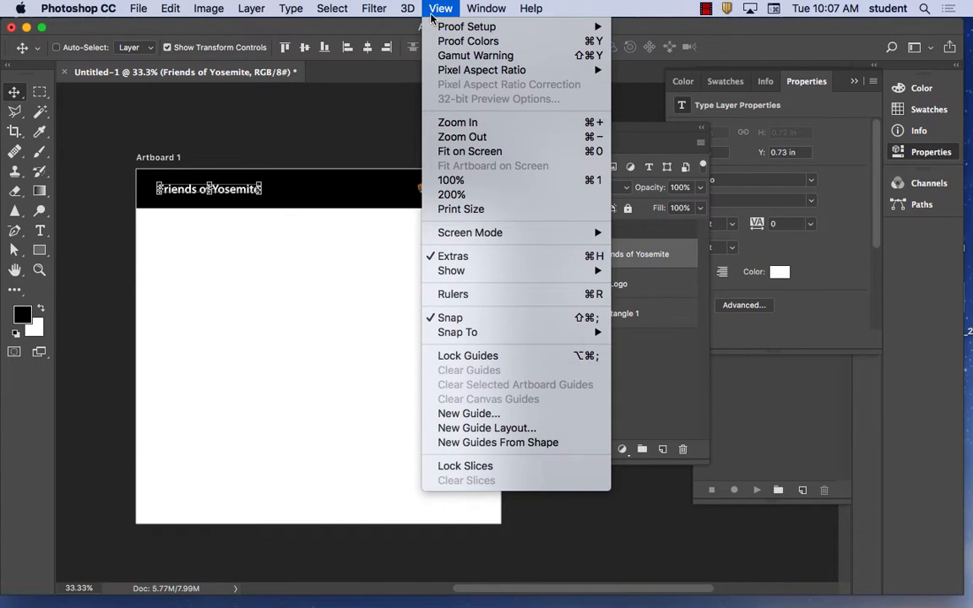
left_click(499, 295)
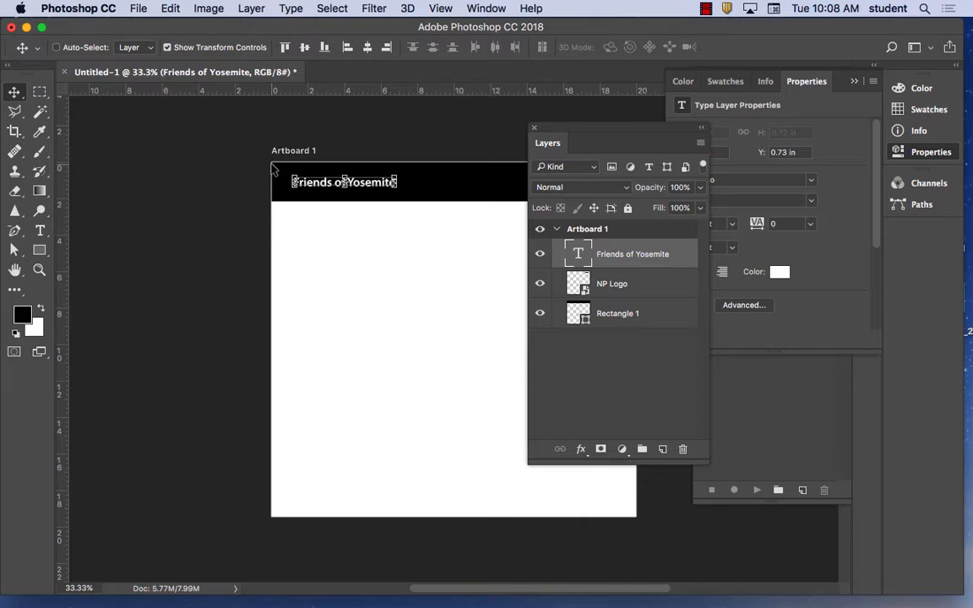
left_click(79, 8)
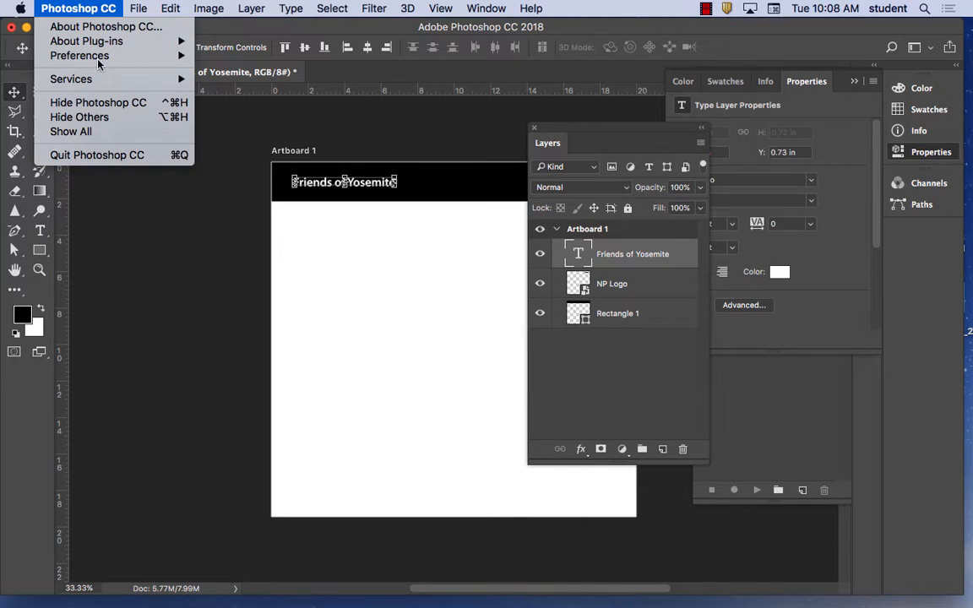
mouse_move(105, 59)
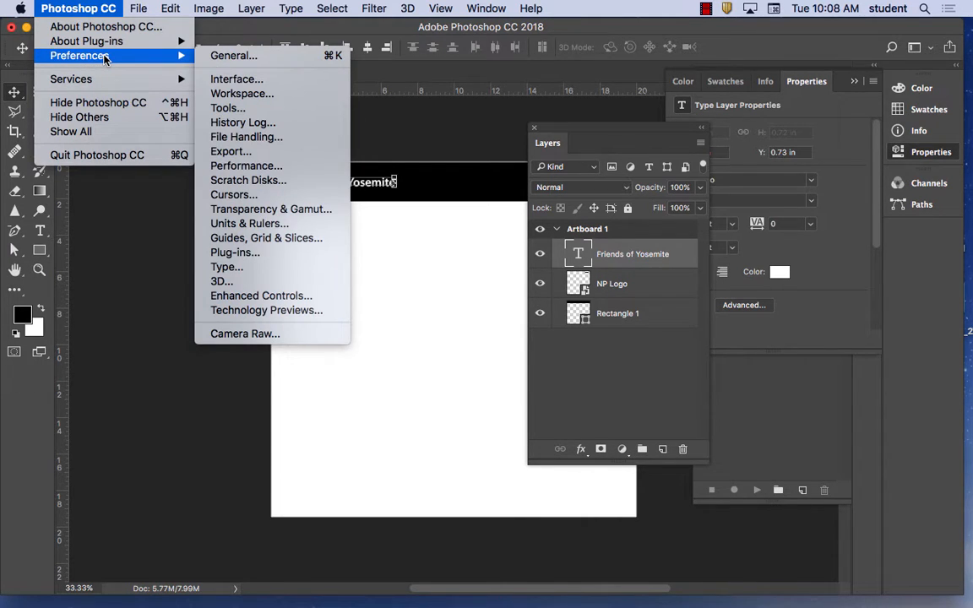
left_click(304, 226)
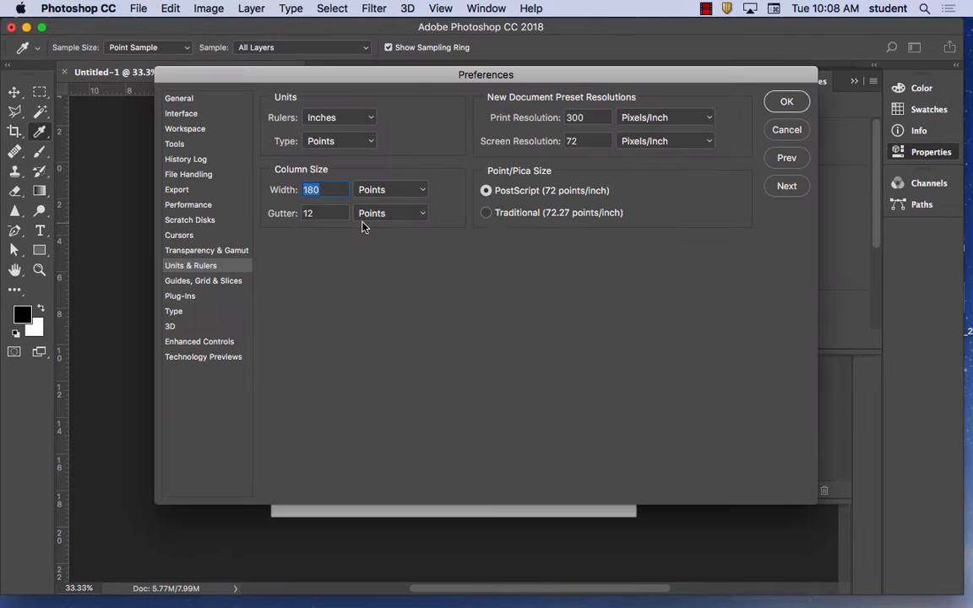
left_click(360, 118)
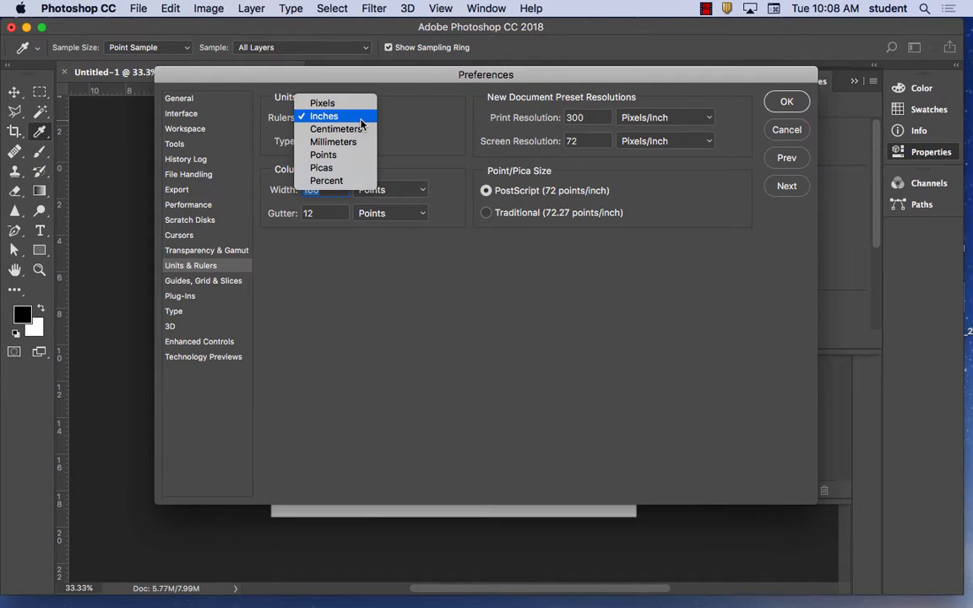
left_click(333, 103)
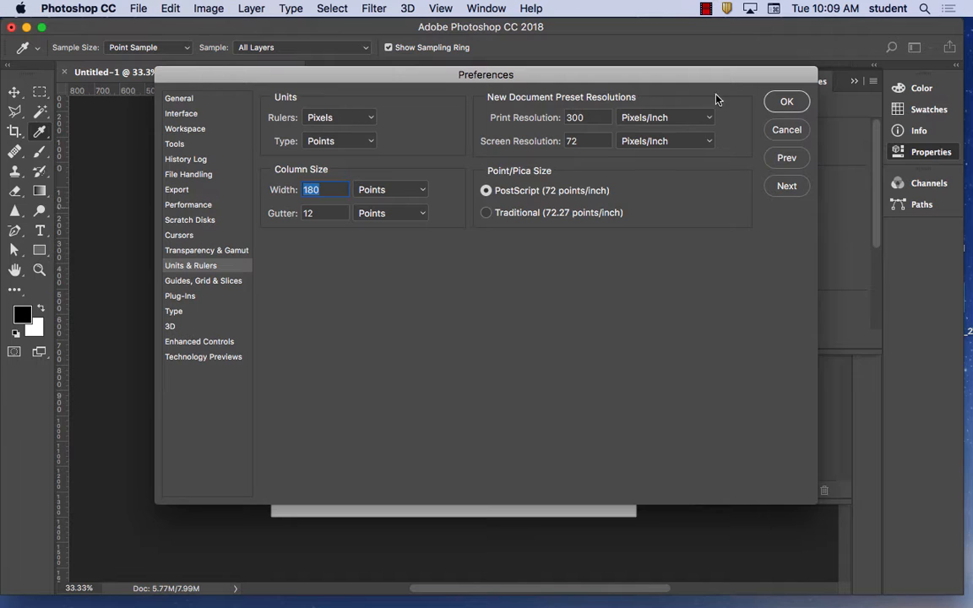
left_click(786, 100)
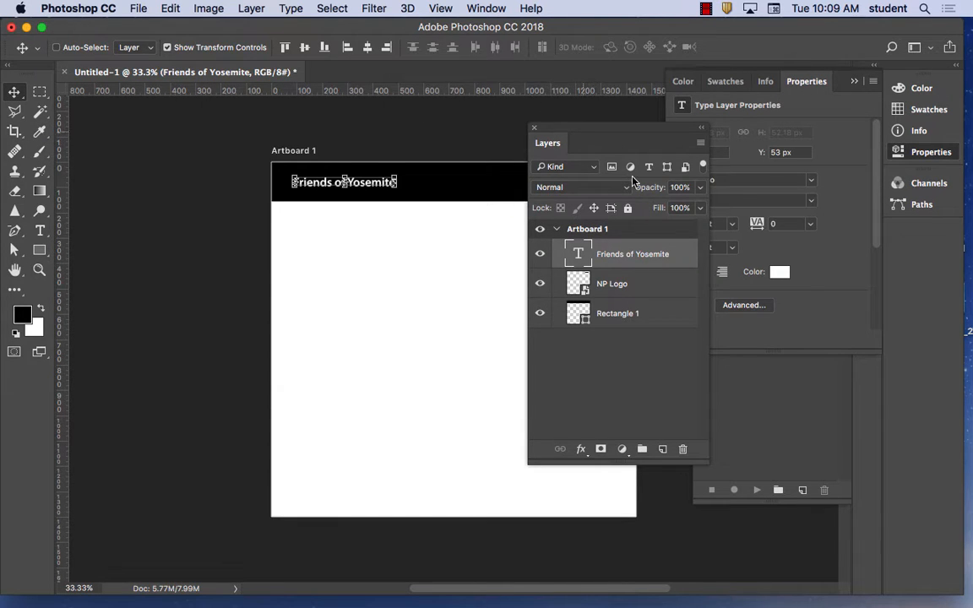
- Move the Layers panel off the artboard so the whole header band is uncovered
left_click_drag(629, 142, 719, 243)
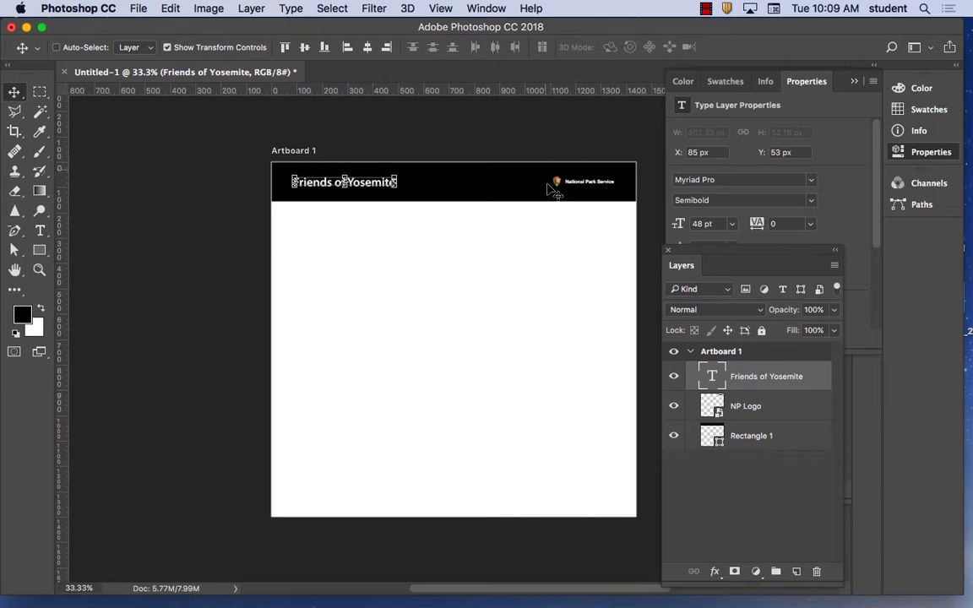
left_click_drag(443, 284, 337, 258)
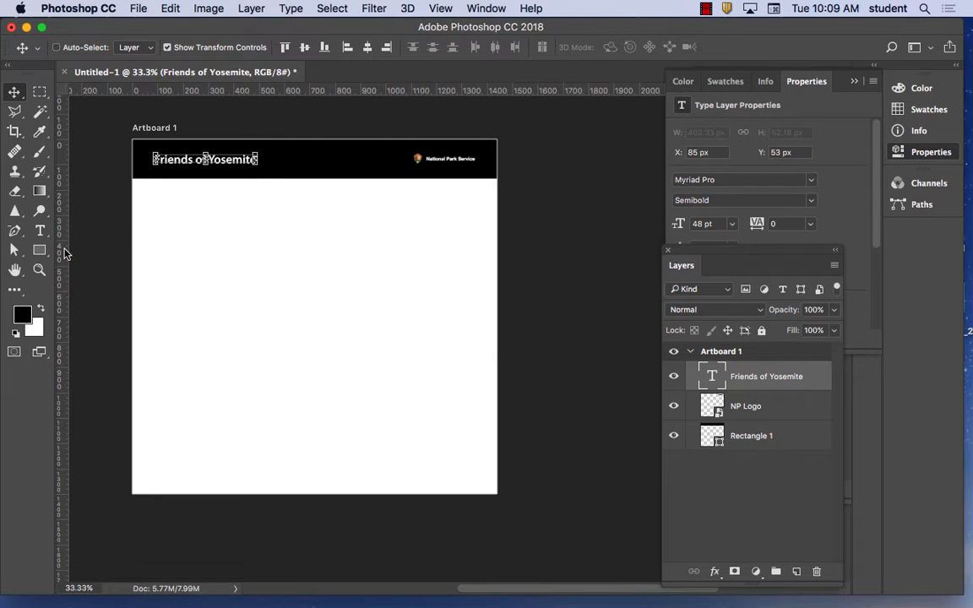
left_click_drag(63, 253, 157, 256)
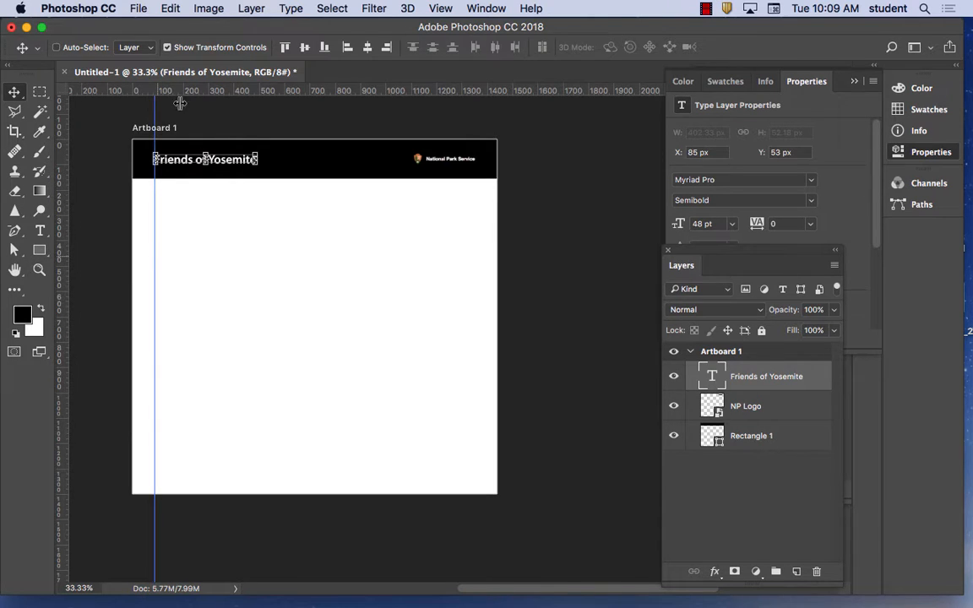
left_click(173, 7)
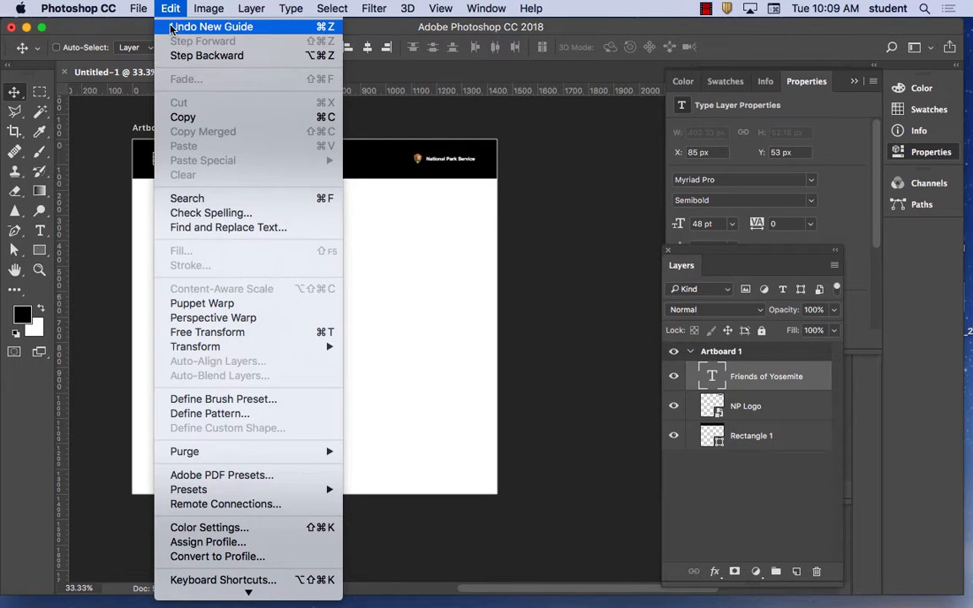
left_click(172, 25)
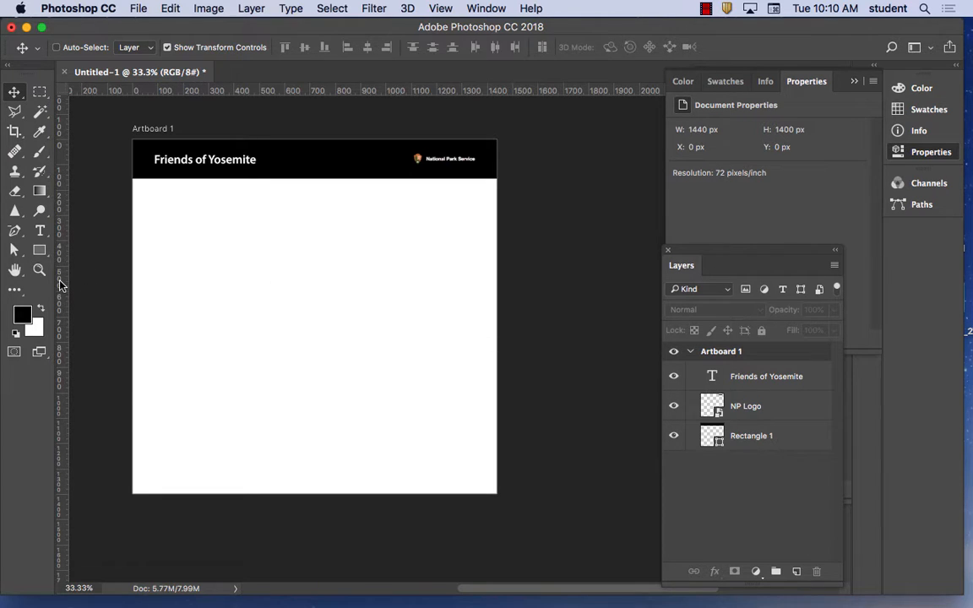
- With no layer selected, add vertical guides at the title text's left edge and the logo's right edge
left_click_drag(61, 282, 156, 278)
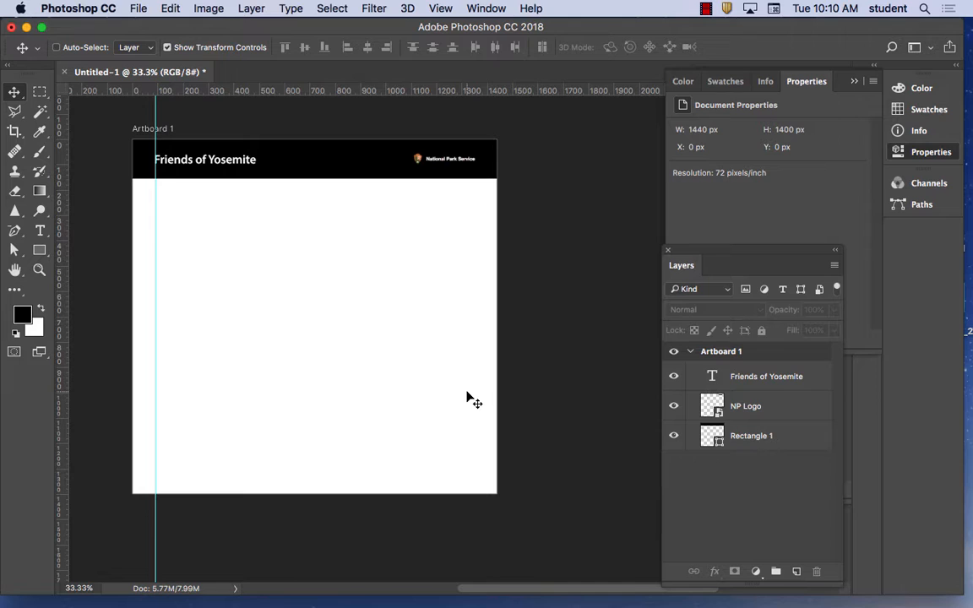
left_click_drag(55, 268, 476, 298)
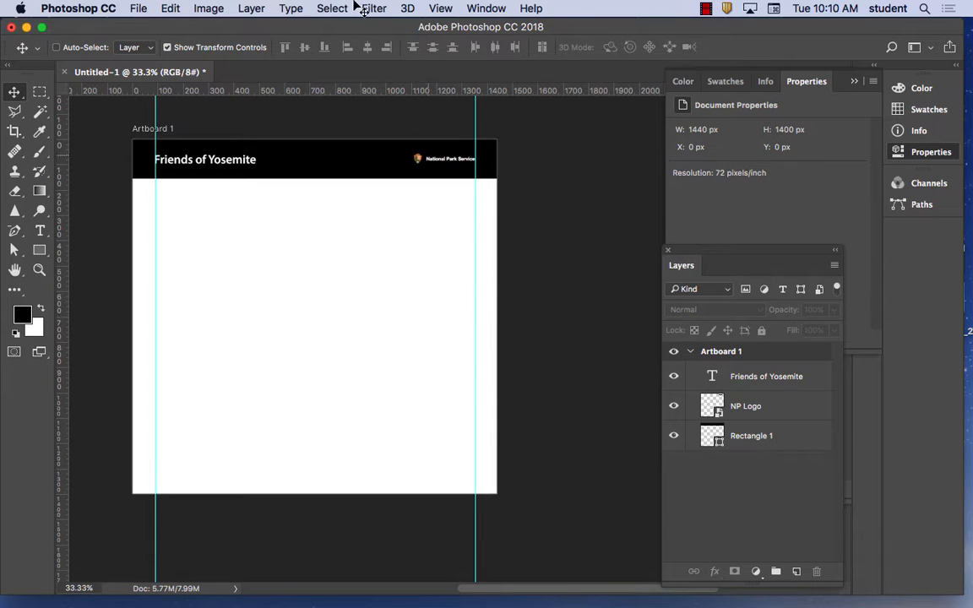
- Add a horizontal guide through the middle of the header band and nudge the NP Logo layer down 4 px to align with it
left_click_drag(390, 92, 390, 160)
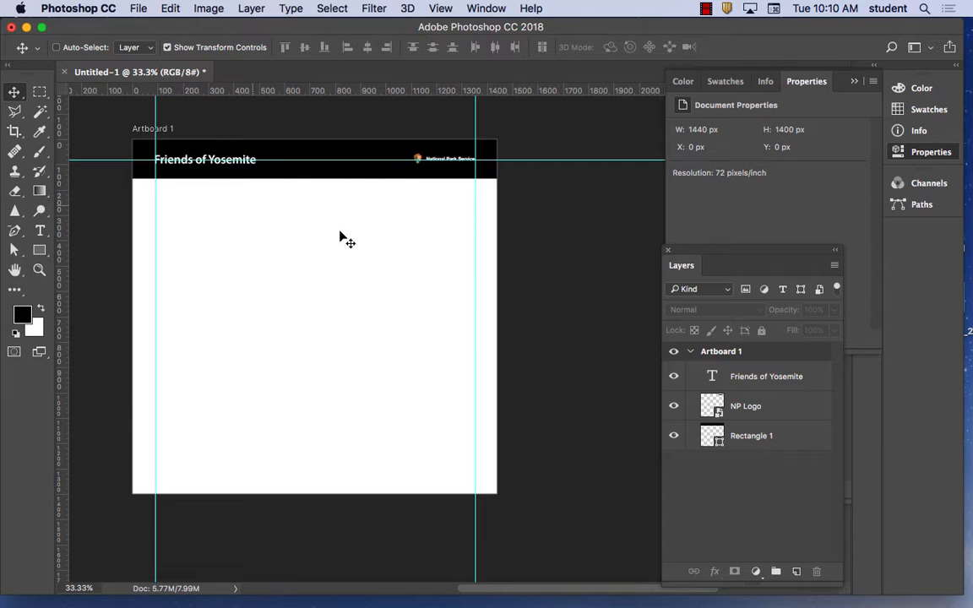
key("super+plus")
key("super+plus")
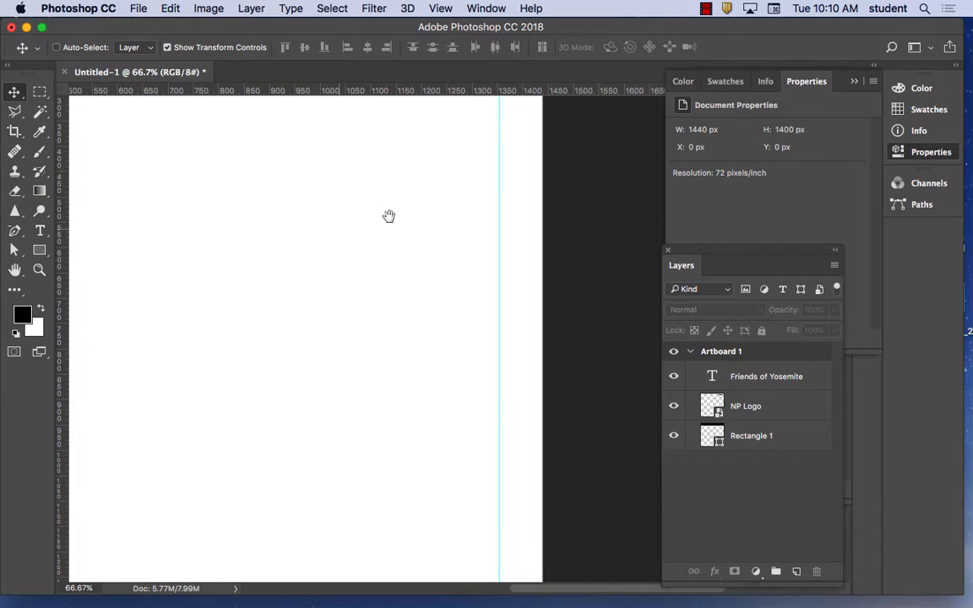
left_click_drag(389, 217, 407, 491)
left_click_drag(466, 424, 471, 295)
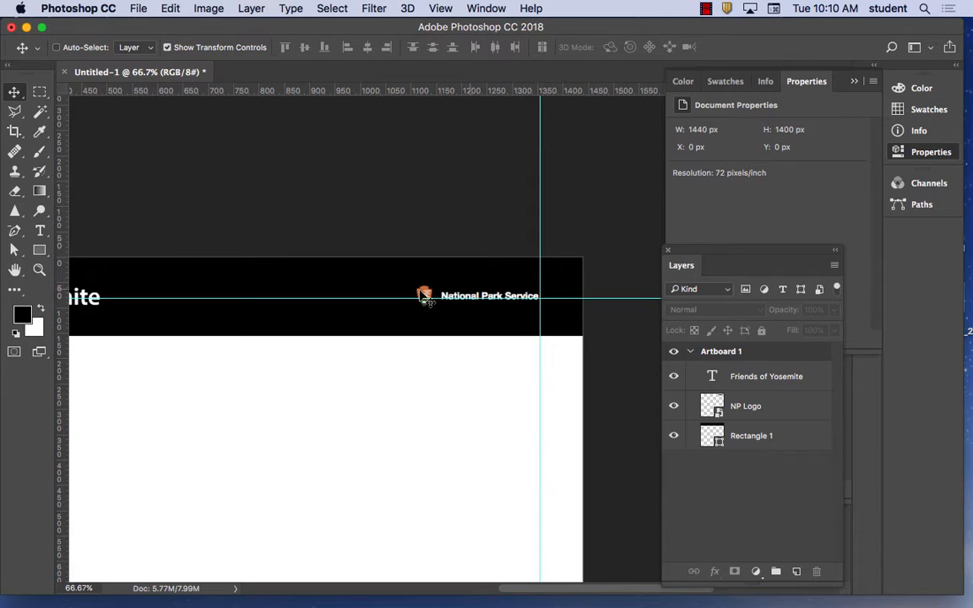
left_click(385, 266)
left_click(607, 233)
left_click(763, 408)
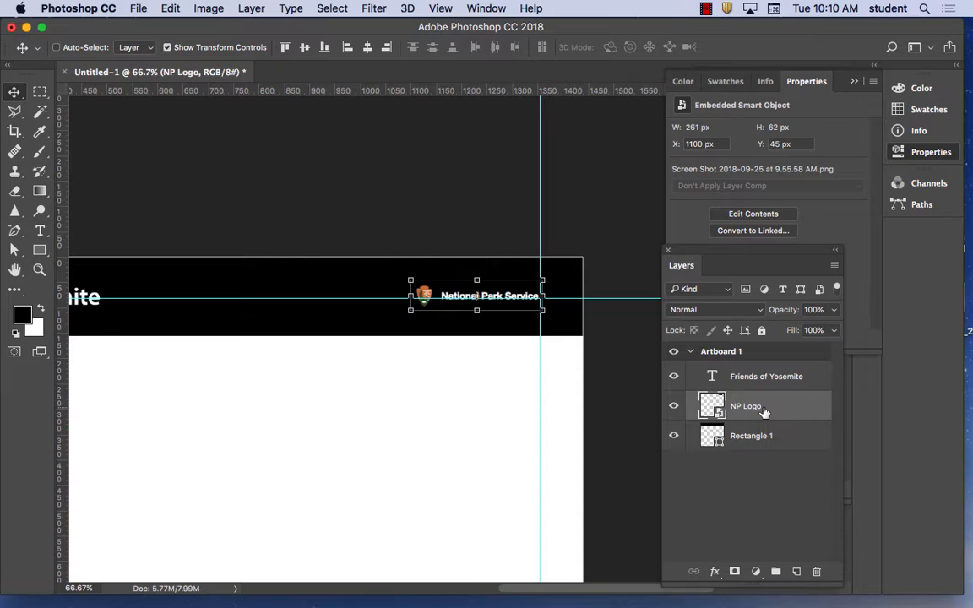
key("Down")
key("Down")
key("Down")
key("Down")
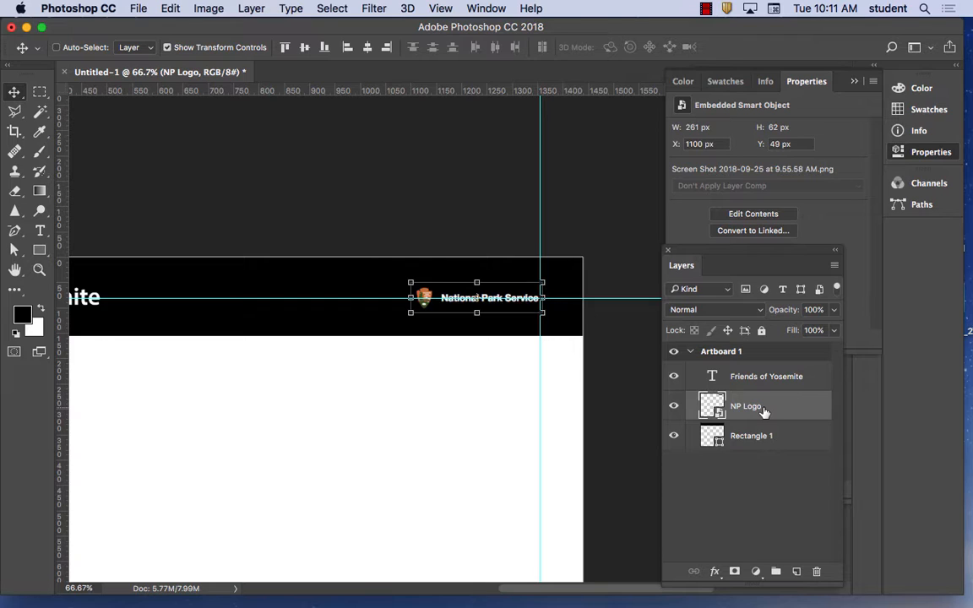
- Group the Friends of Yosemite, NP Logo and Rectangle 1 layers as "top banner" and lock the group
key("super+minus")
key("super+minus")
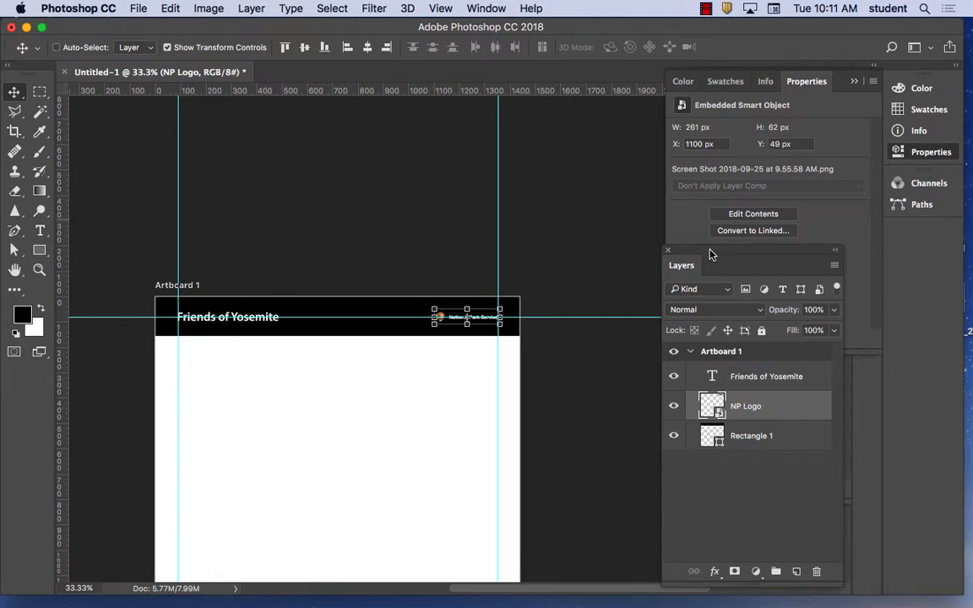
left_click_drag(712, 250, 591, 162)
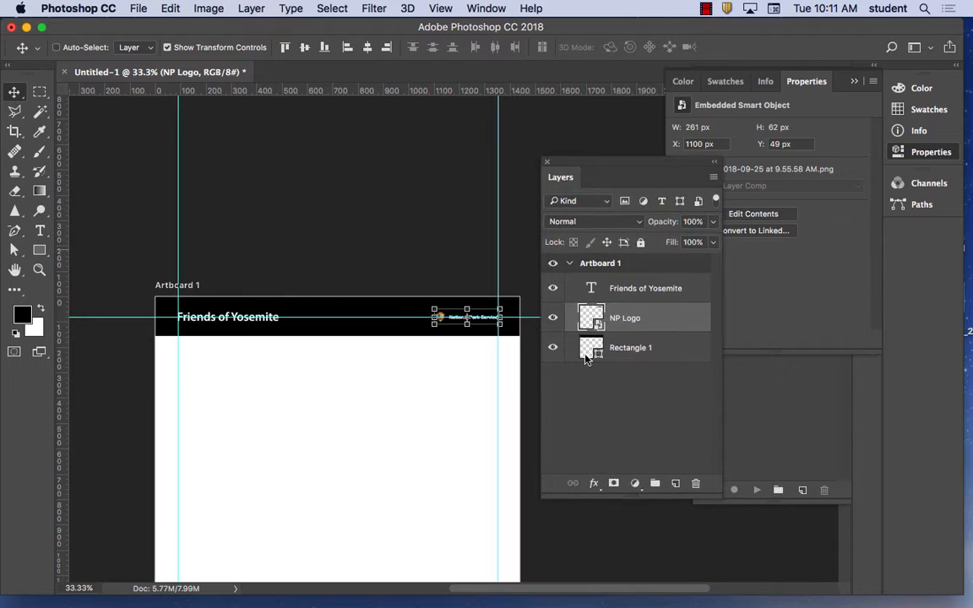
left_click(628, 288)
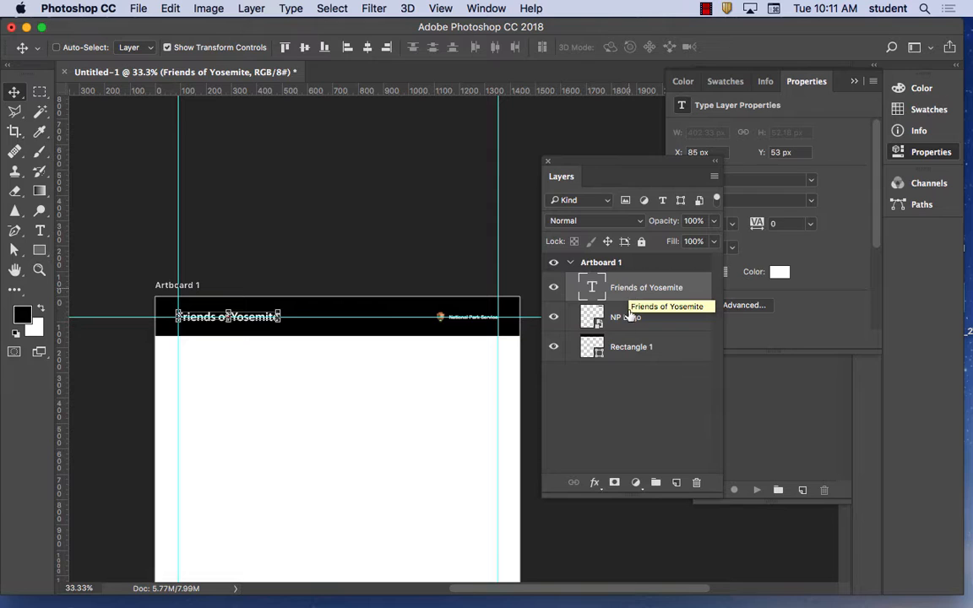
left_click(625, 319, "shift")
left_click(639, 352, "shift")
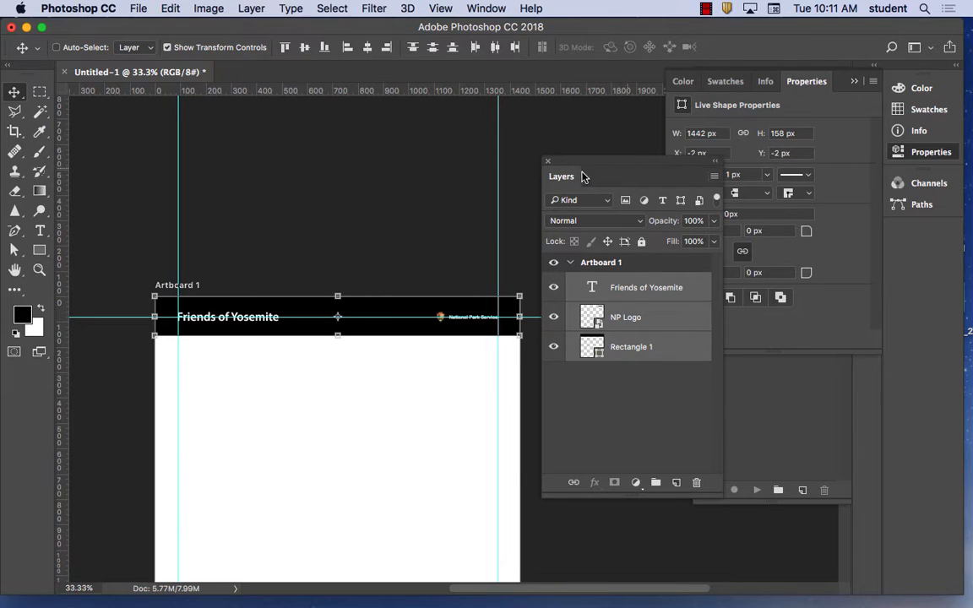
left_click(714, 179)
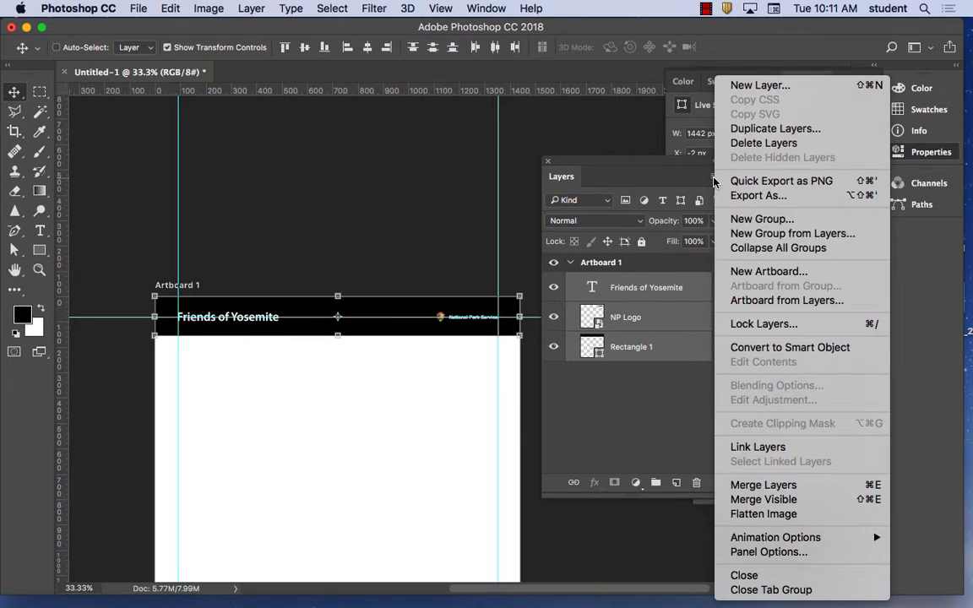
left_click(759, 234)
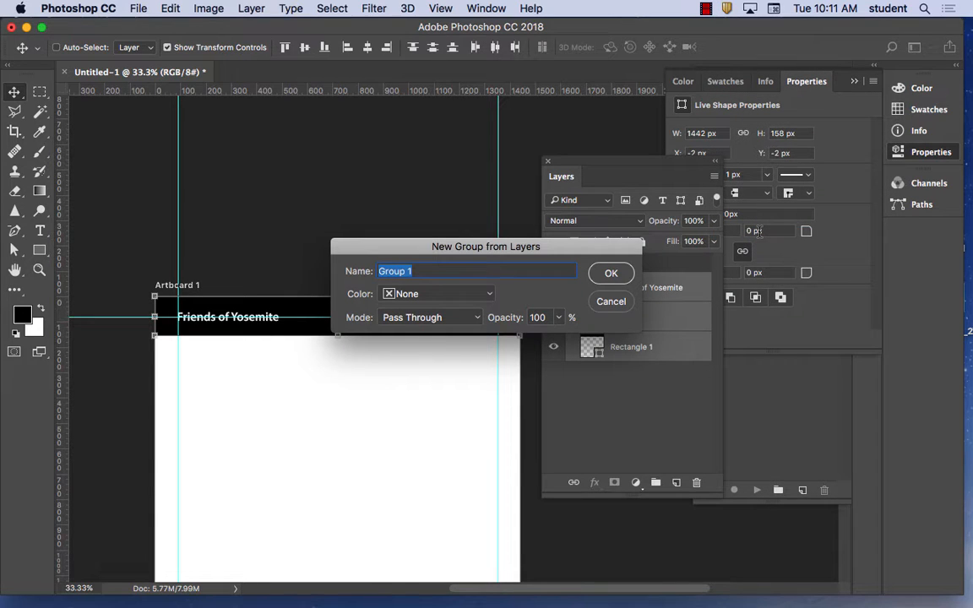
type("top banner")
left_click(611, 276)
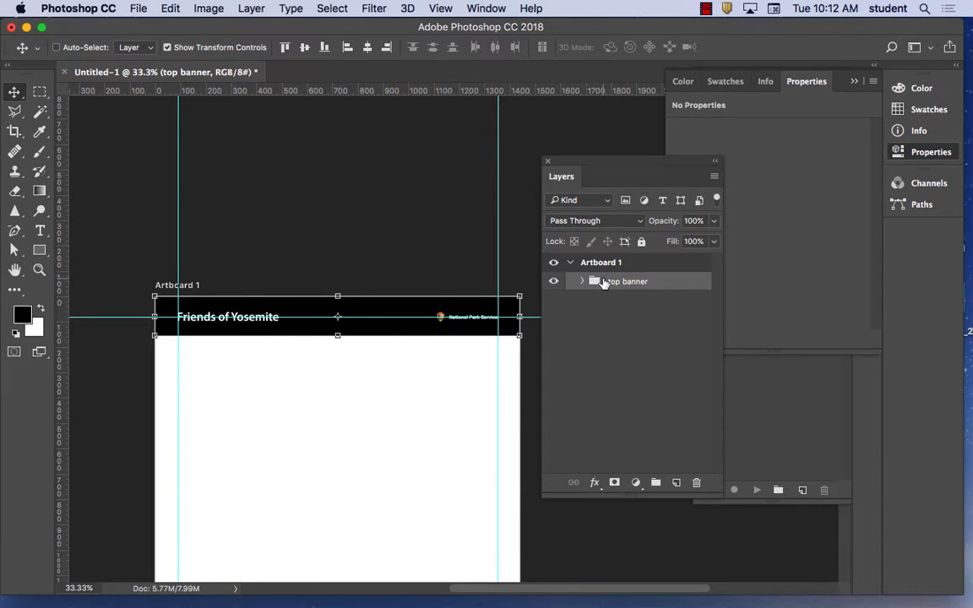
left_click(642, 242)
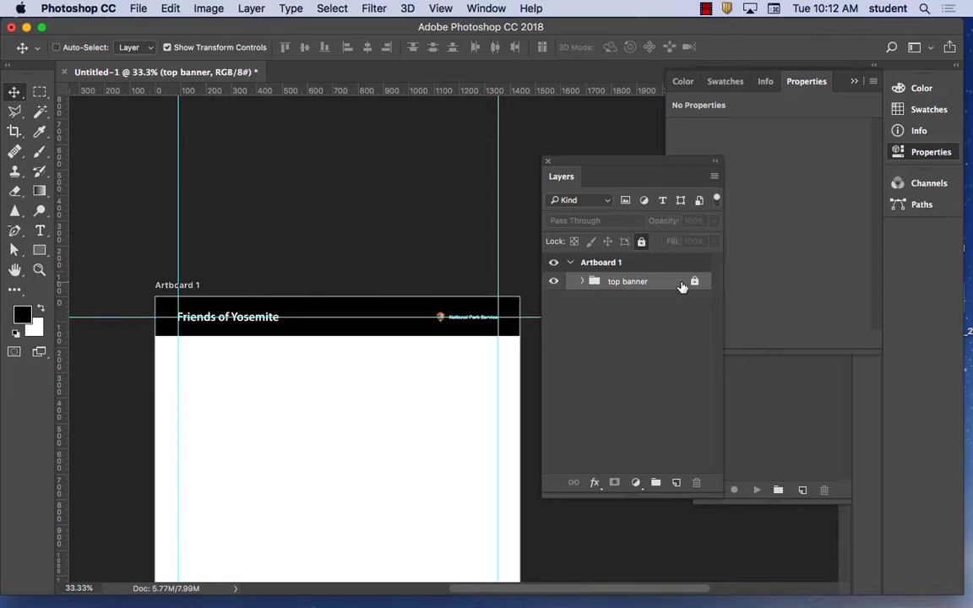
left_click(676, 328)
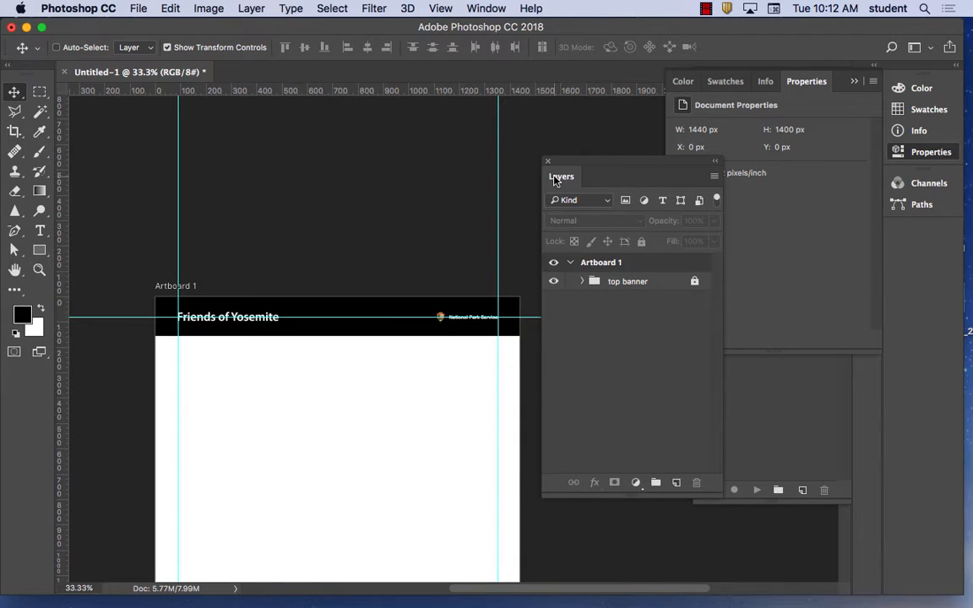
- Create a new layer group named "members 1" inside Artboard 1, above the top banner group
left_click(654, 483)
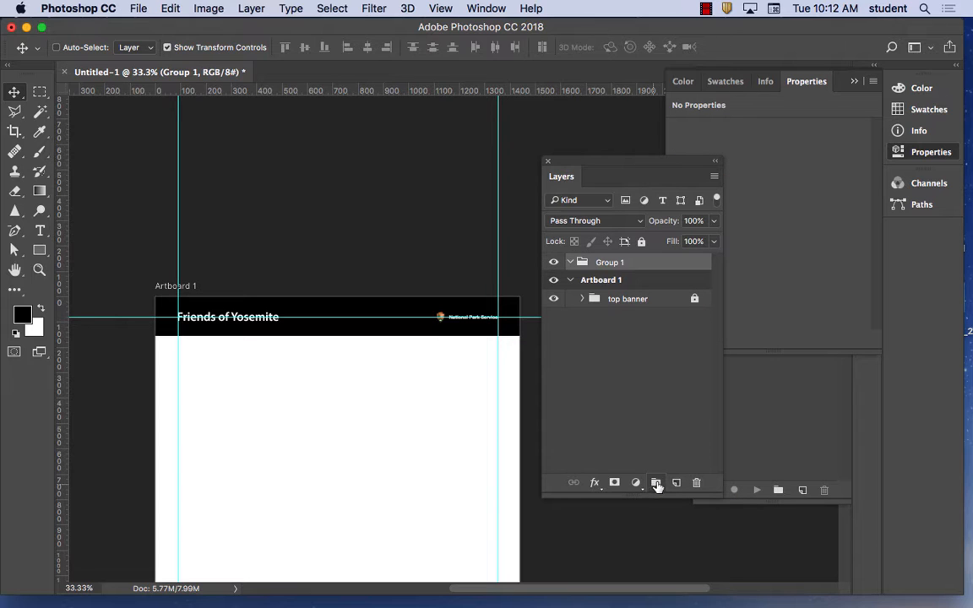
left_click_drag(614, 263, 555, 282)
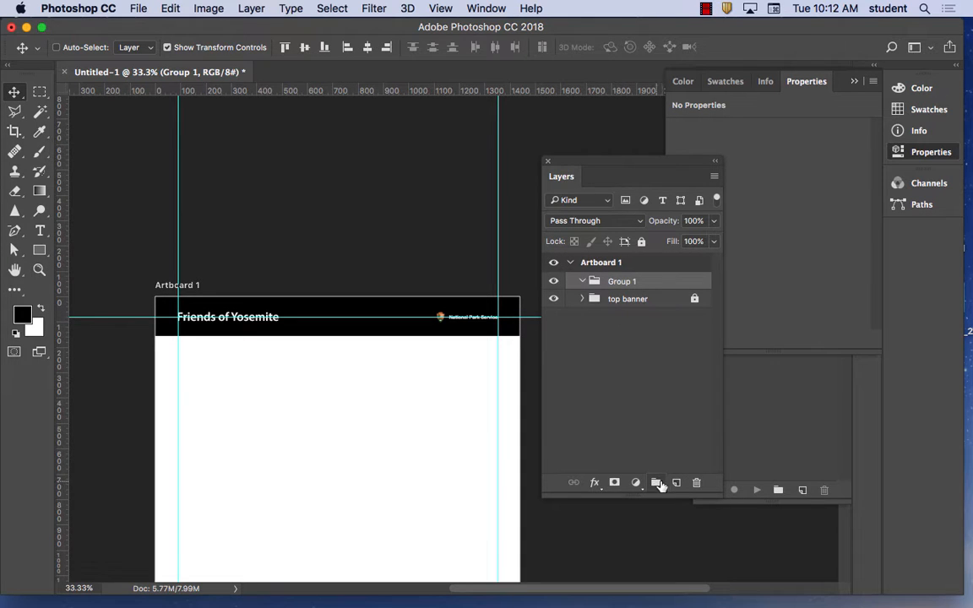
double_click(624, 282)
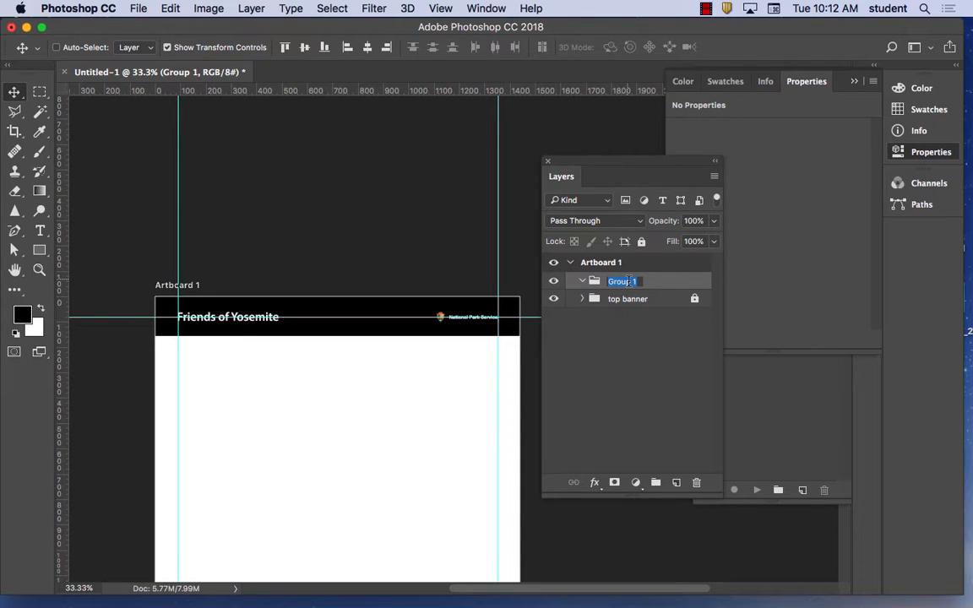
type("members 1")
left_click(643, 316)
left_click(630, 283)
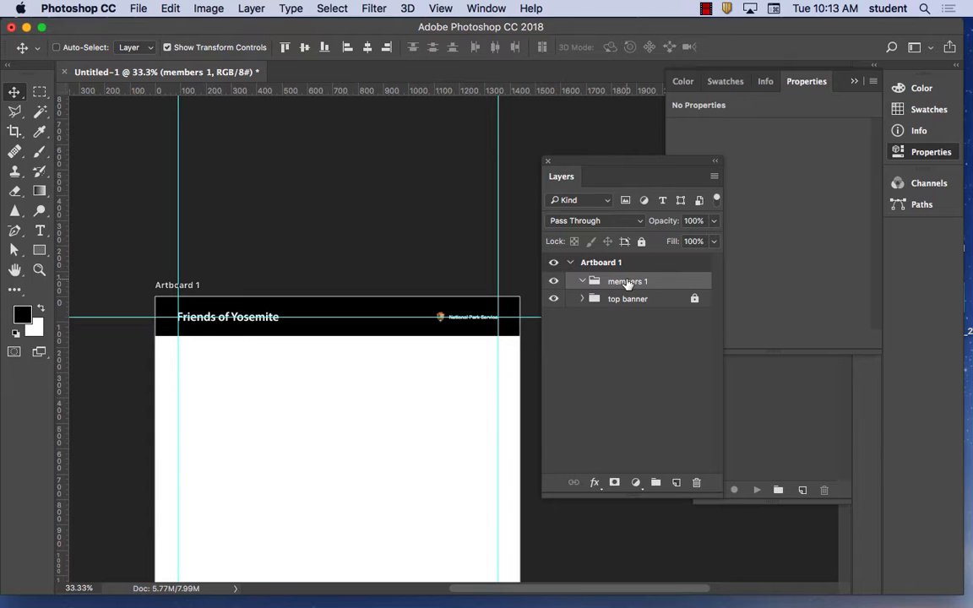
- Place Screen Shot 2018-09-25 at 9.50.47 AM as an embedded image, scaled to about 144 × 164 px, against the left margin guide below the header
left_click(136, 8)
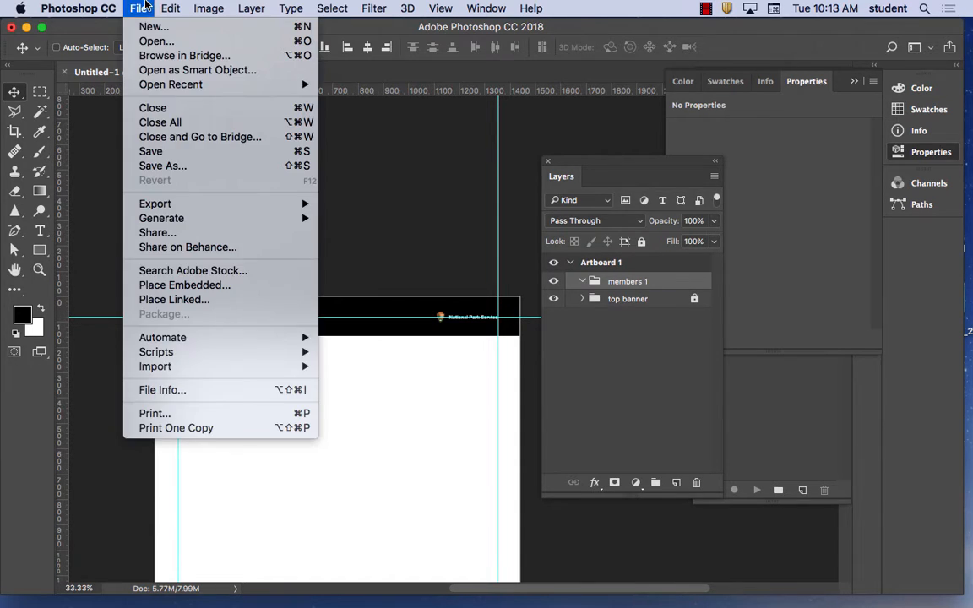
left_click(186, 285)
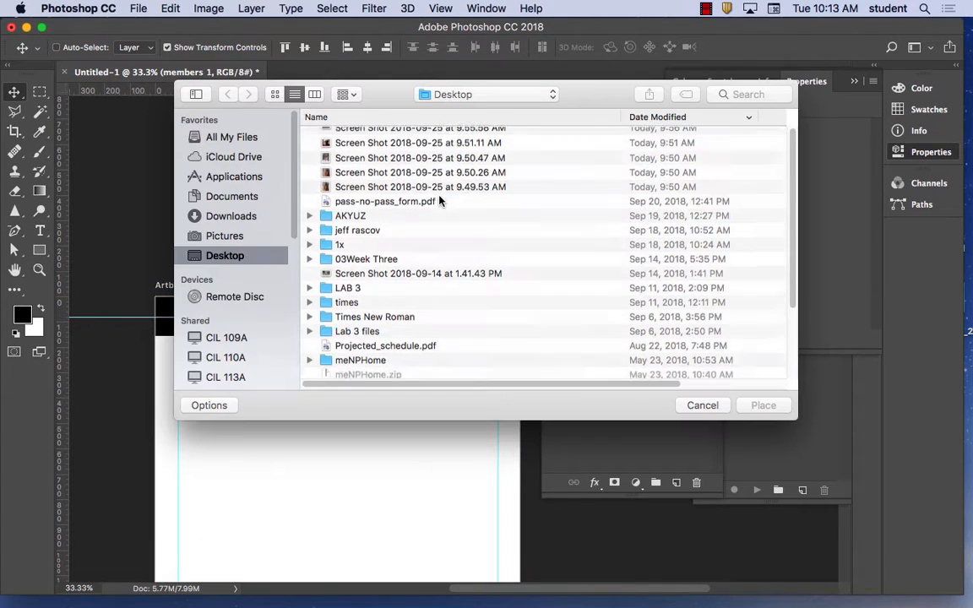
scroll(439, 201, "up", 1)
left_click(351, 165)
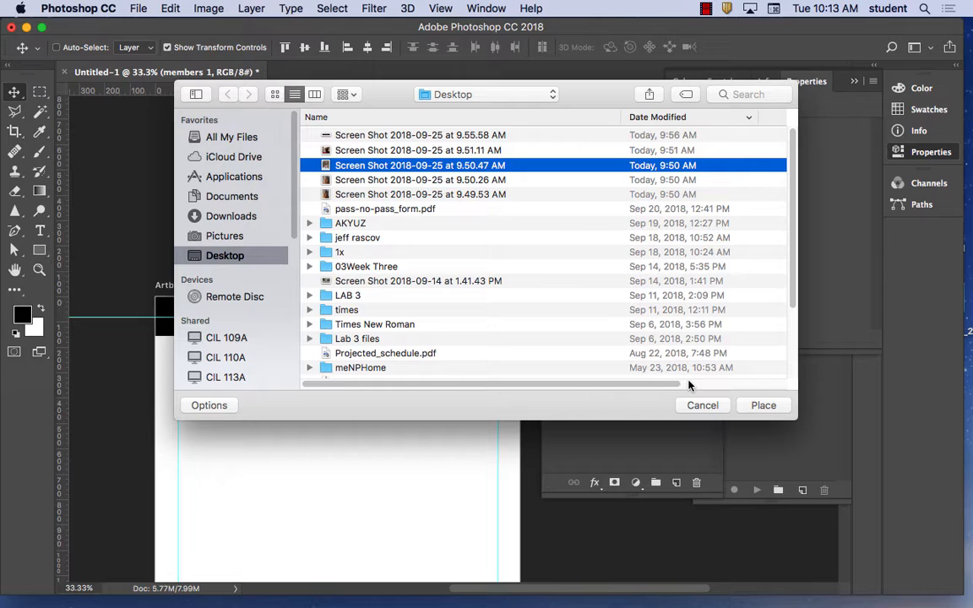
left_click(767, 407)
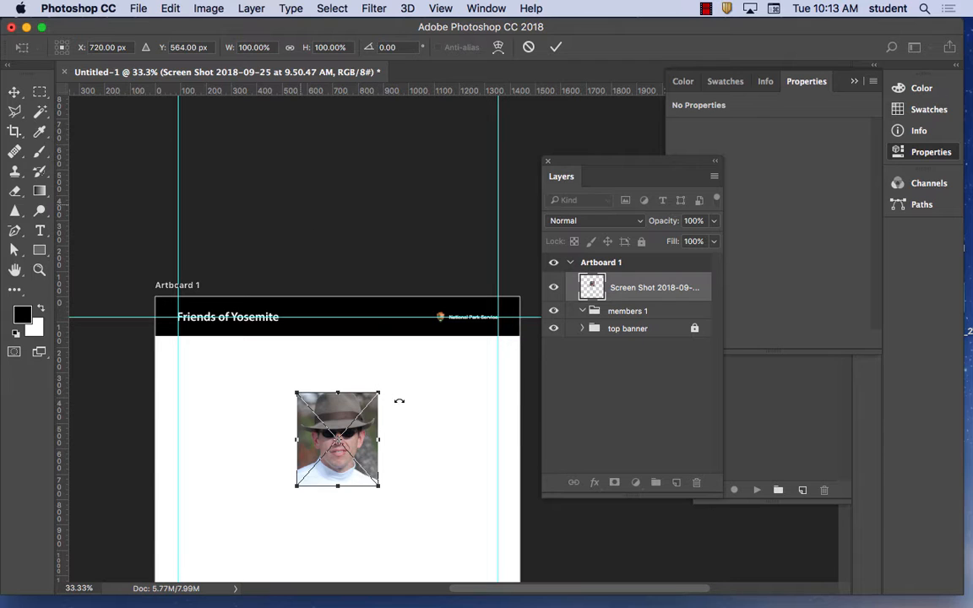
left_click_drag(362, 408, 208, 366)
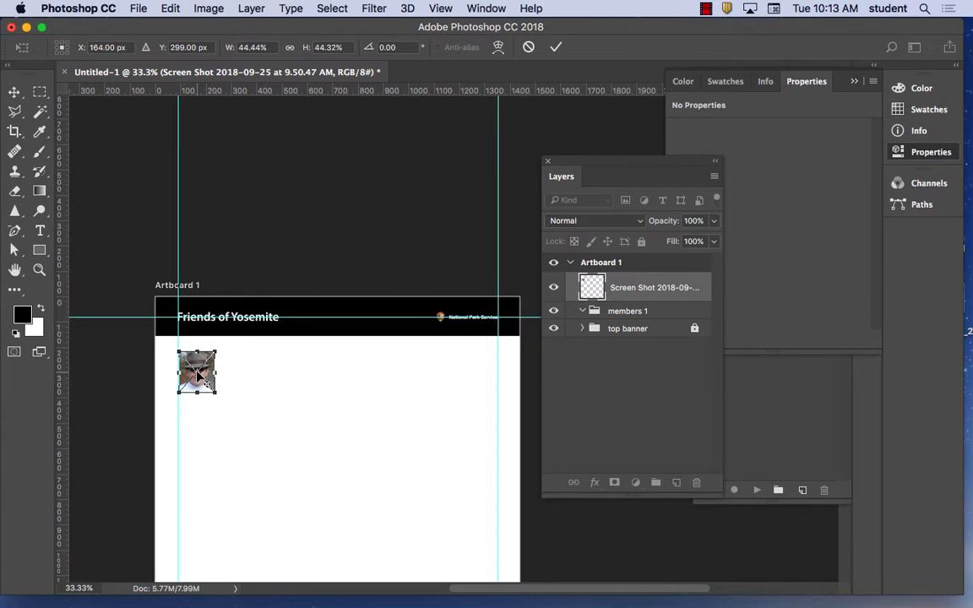
left_click(16, 94)
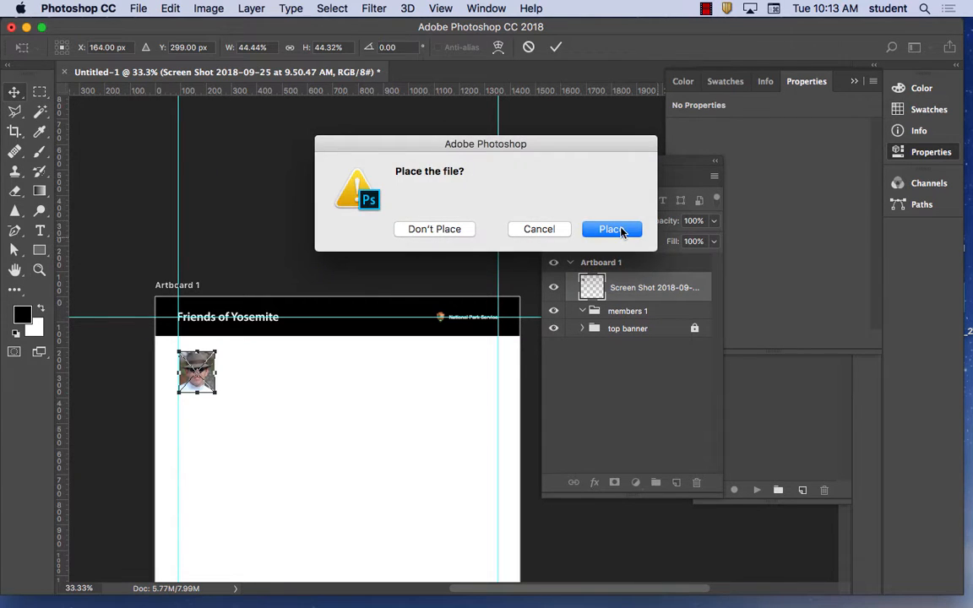
left_click(613, 229)
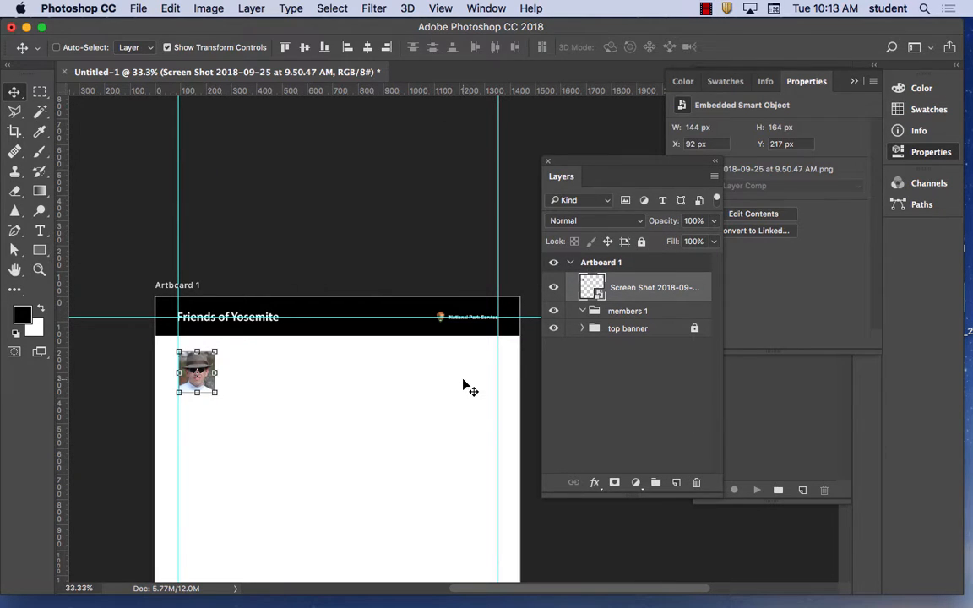
- Rename the placed photo's layer "dude 1" and open its smart object contents
double_click(655, 287)
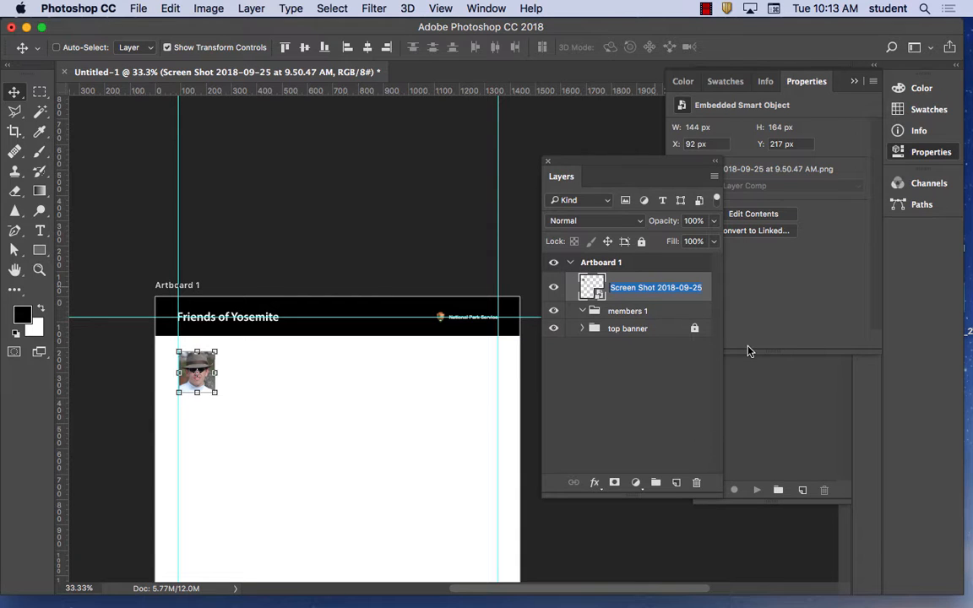
type("dude 1")
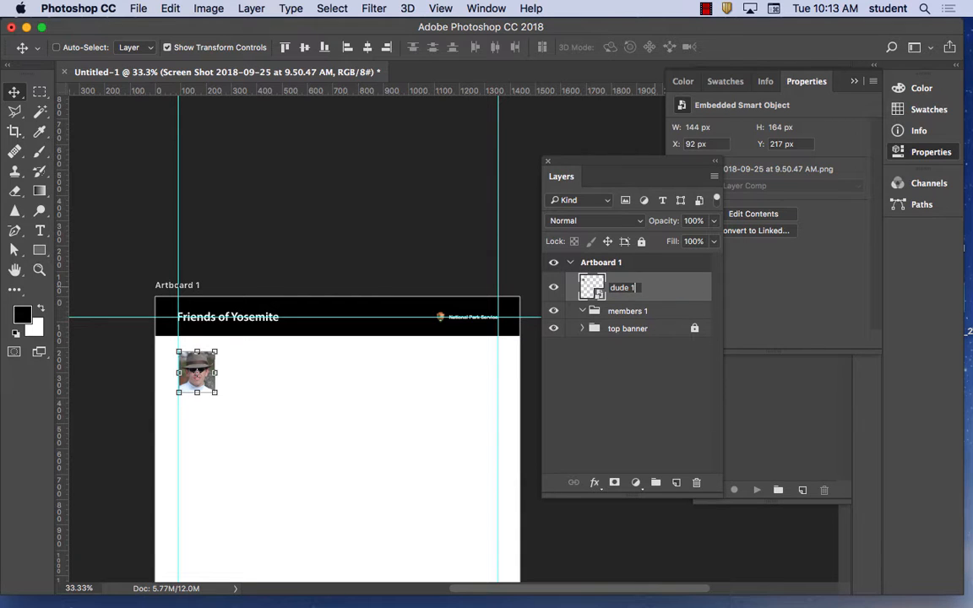
double_click(585, 284)
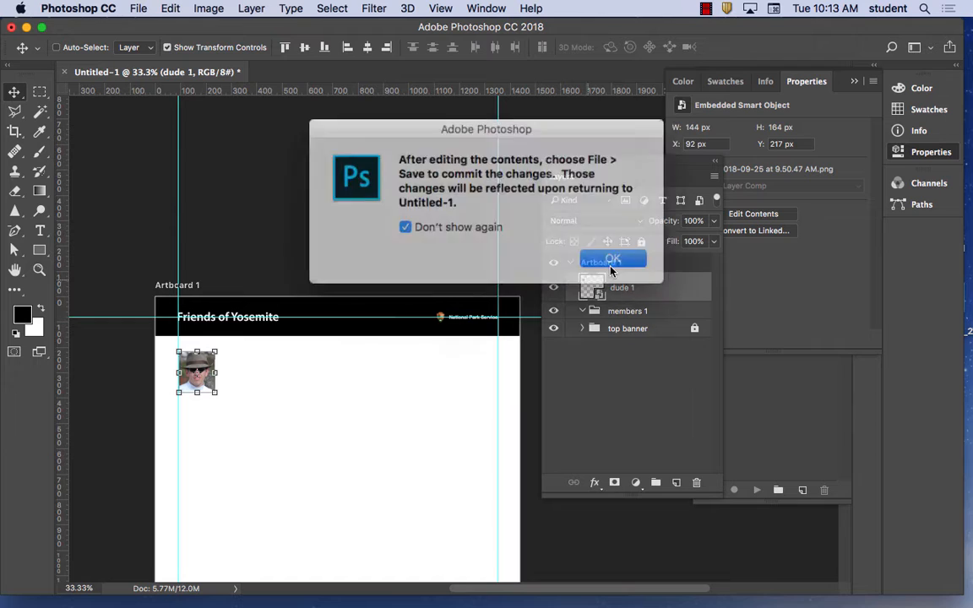
key("Return")
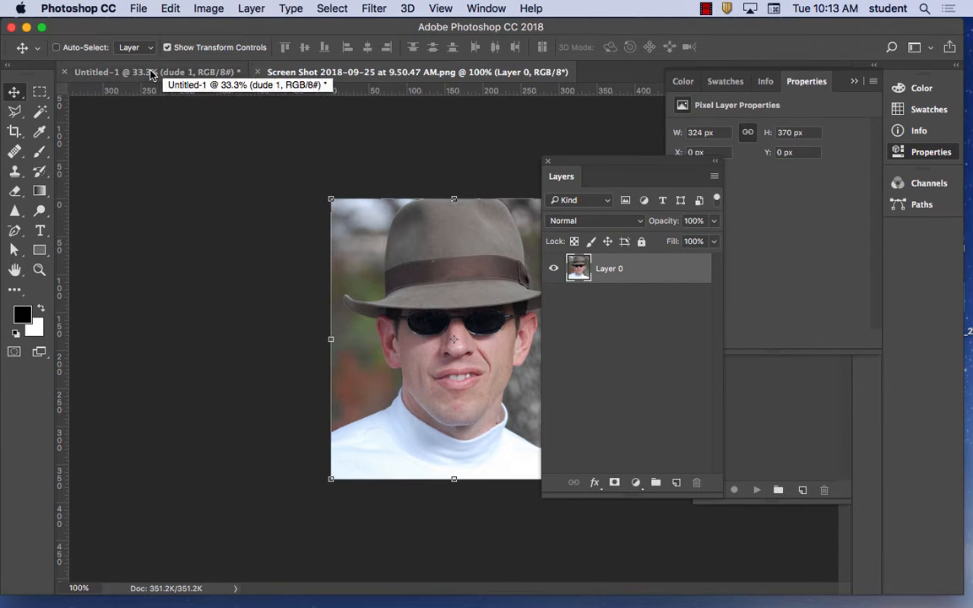
- Return to the Untitled-1 document and move the dude 1 layer into the members 1 group
left_click(152, 74)
left_click_drag(620, 289, 624, 311)
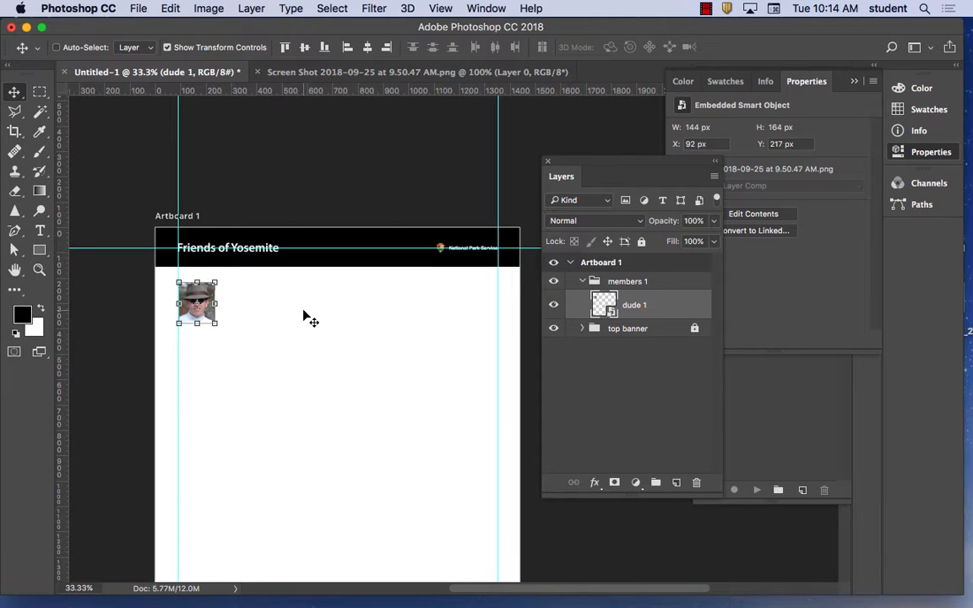
- Draw a black circle about 143 px across with the Ellipse Tool over the man's photo, starting at the photo's upper-left corner
key("super+equal")
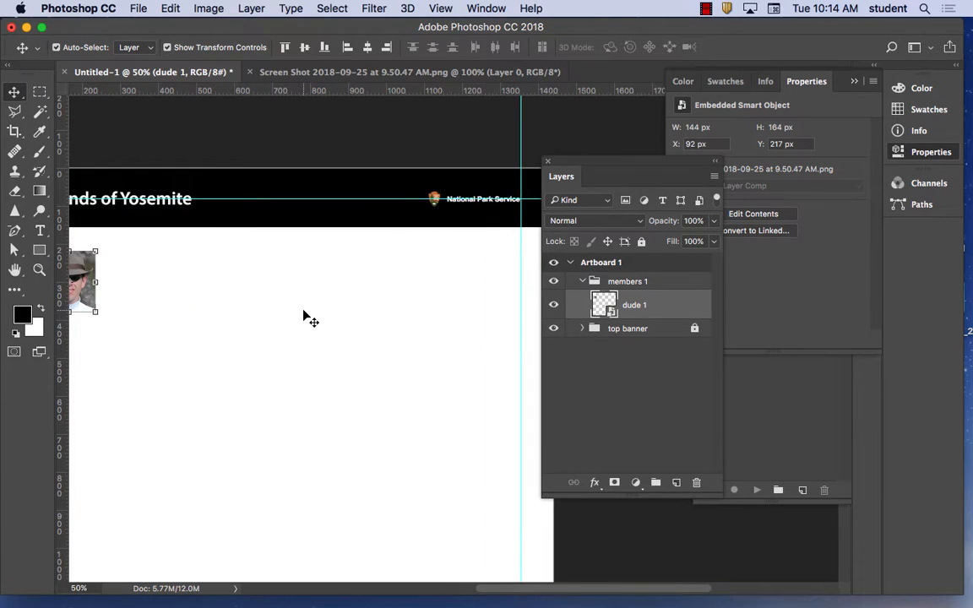
key("super+equal")
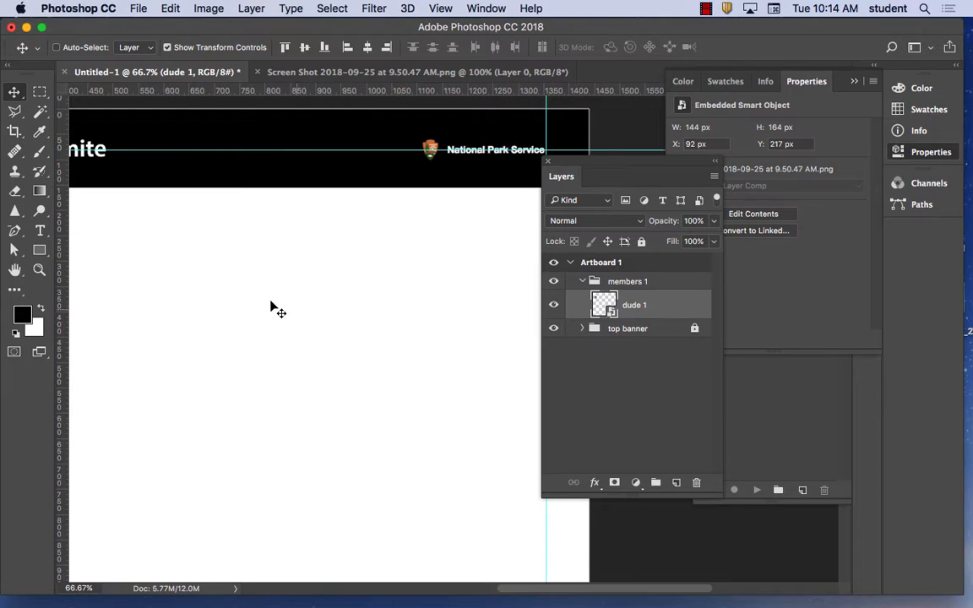
left_click_drag(214, 293, 439, 237)
left_click_drag(341, 305, 355, 329)
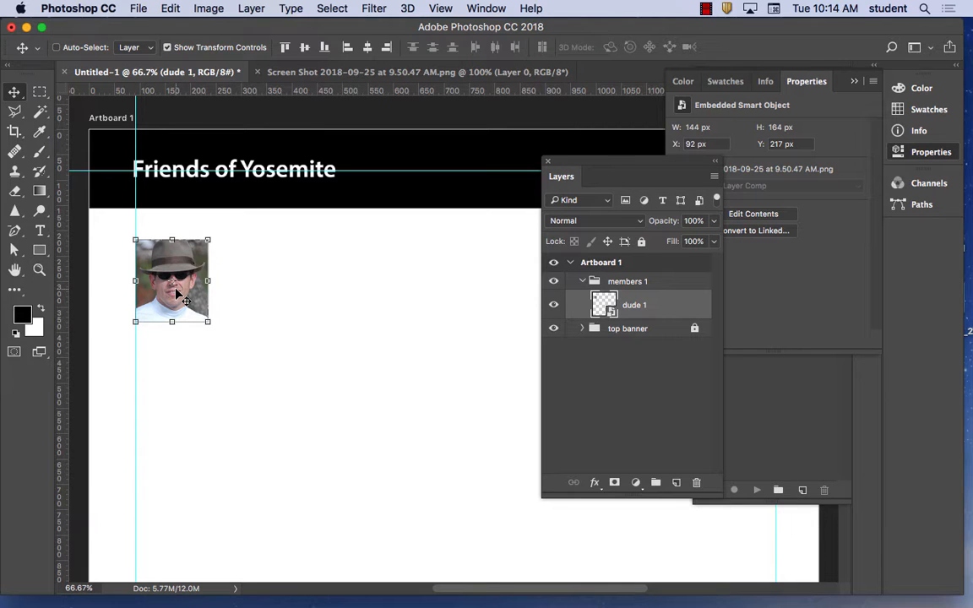
left_click(40, 251)
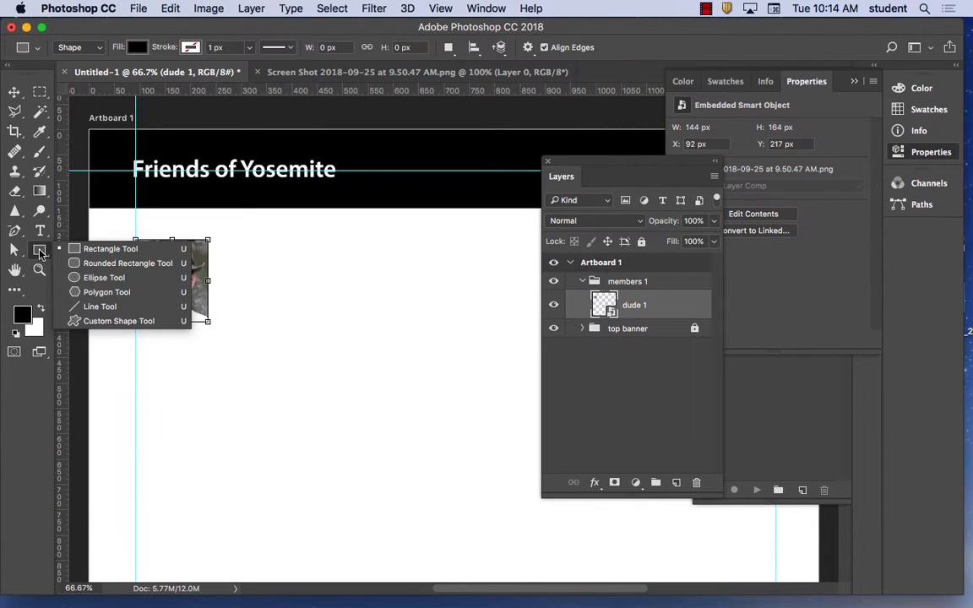
left_click(103, 277)
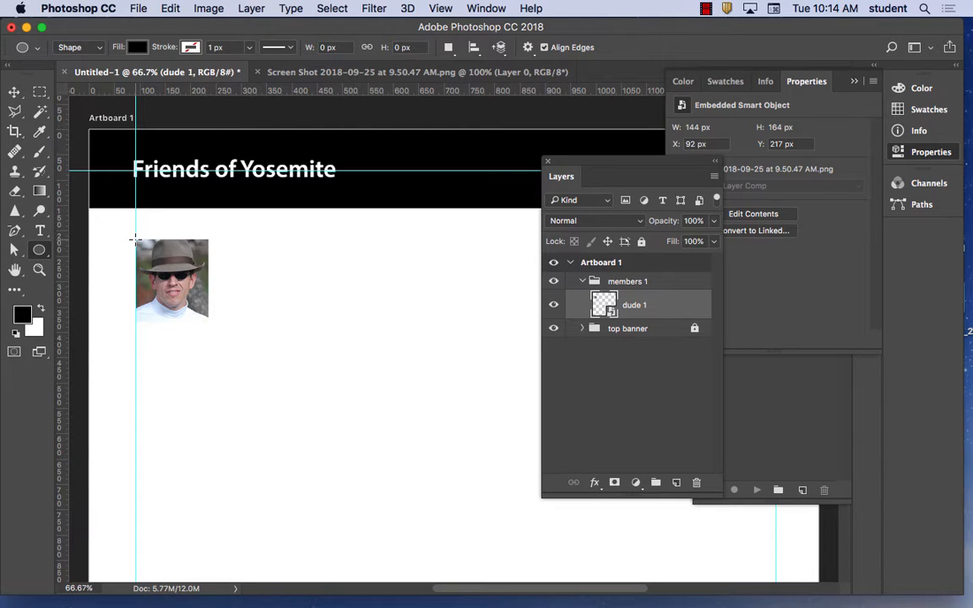
left_click_drag(133, 239, 208, 318)
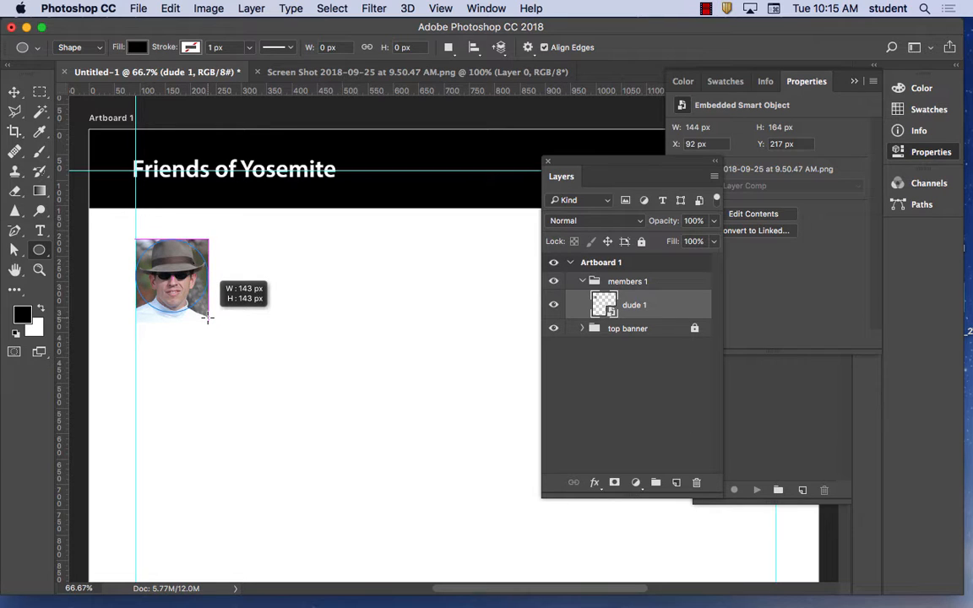
left_click_drag(208, 318, 208, 318)
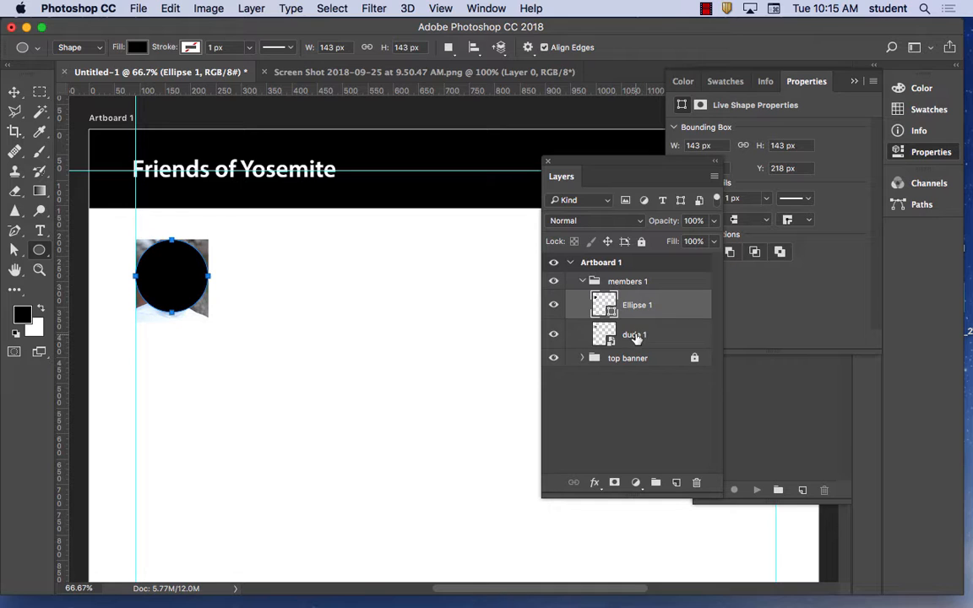
- Reorder the dude 1 layer above Ellipse 1, clip it to the circle with a clipping mask, and collapse the members 1 group
left_click_drag(636, 338, 618, 309)
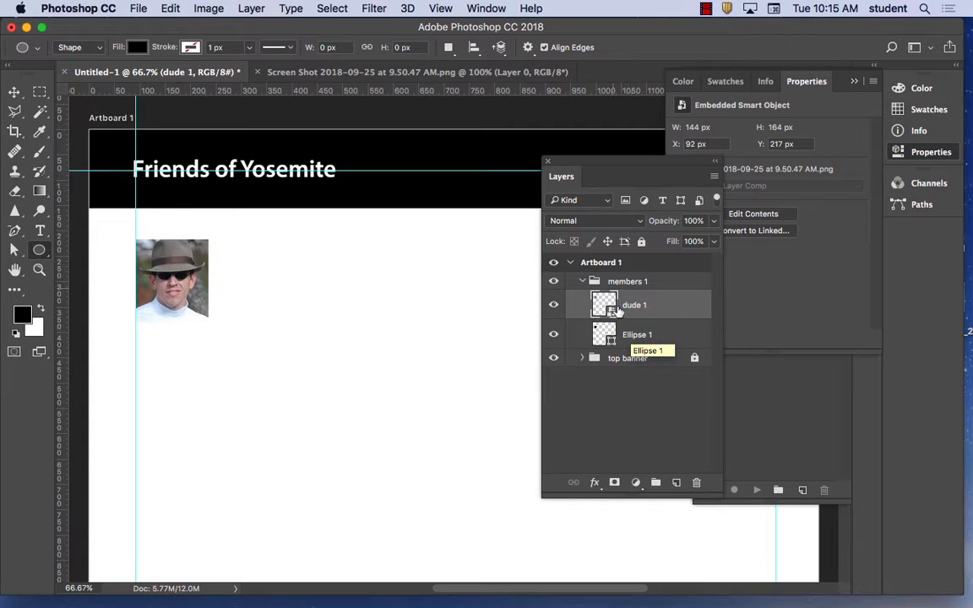
right_click(629, 310)
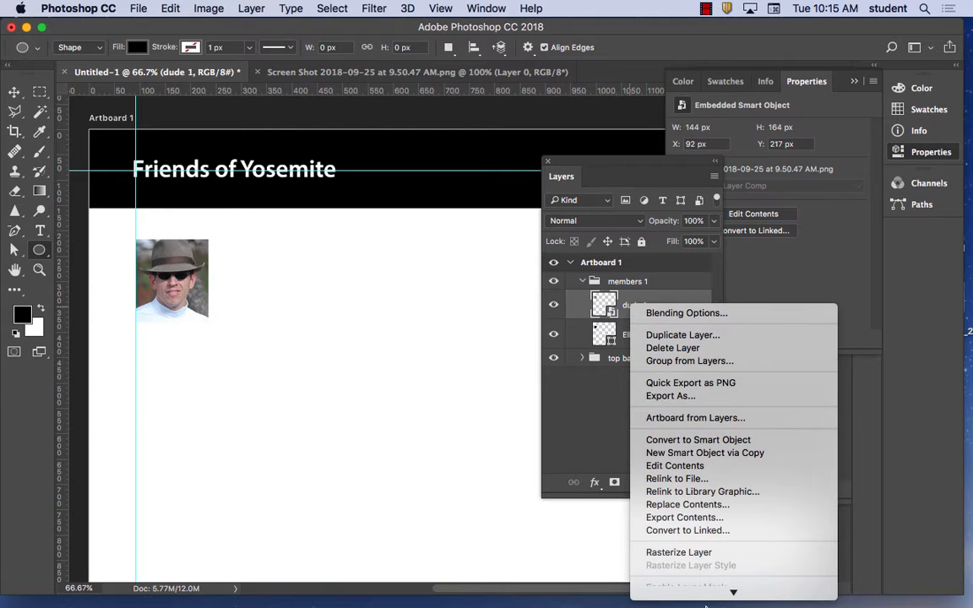
mouse_move(705, 604)
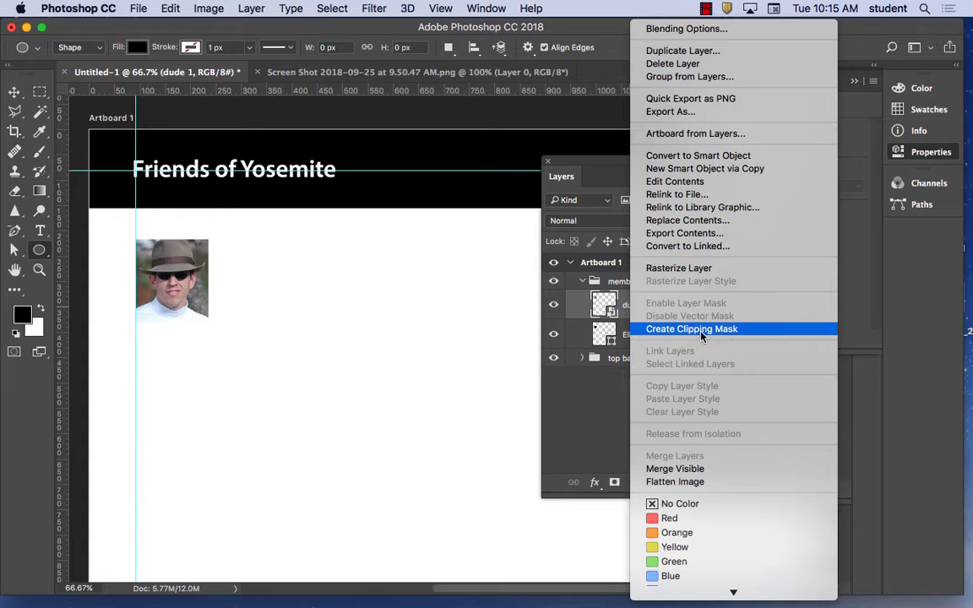
left_click(700, 330)
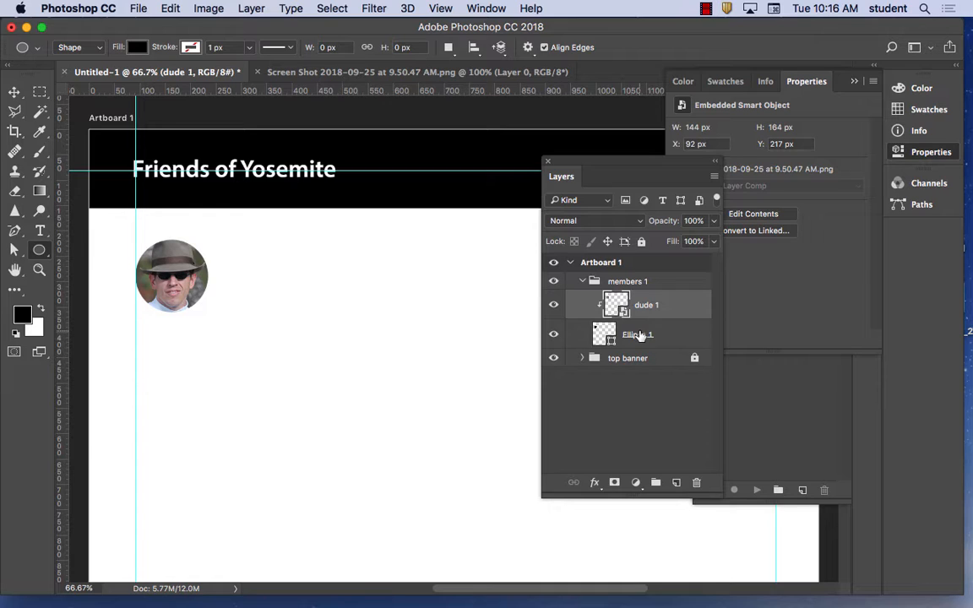
left_click(581, 281)
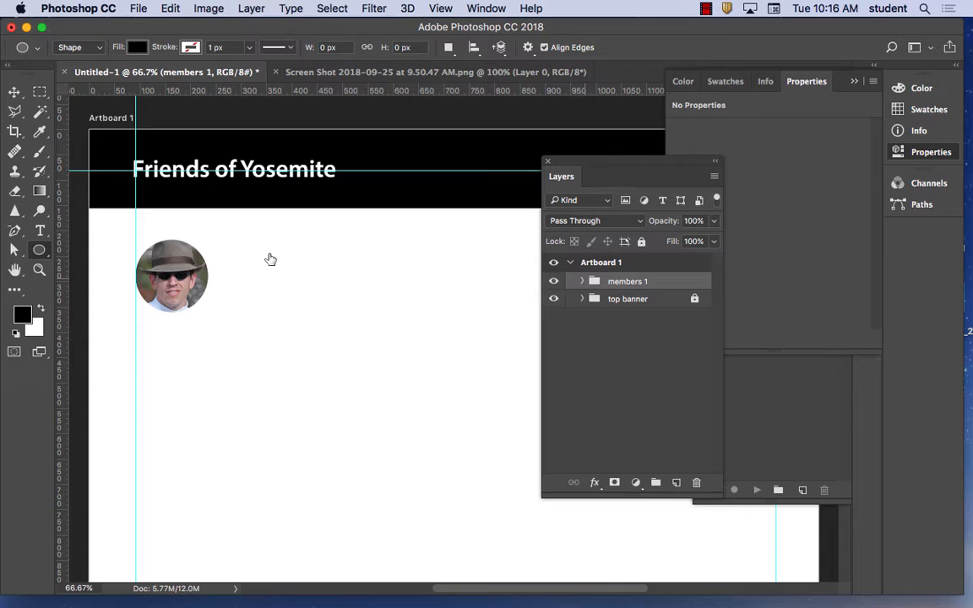
- Add a 24 pt Myriad Pro Semibold text line reading "GreatClimer" just below the circular portrait
left_click(41, 232)
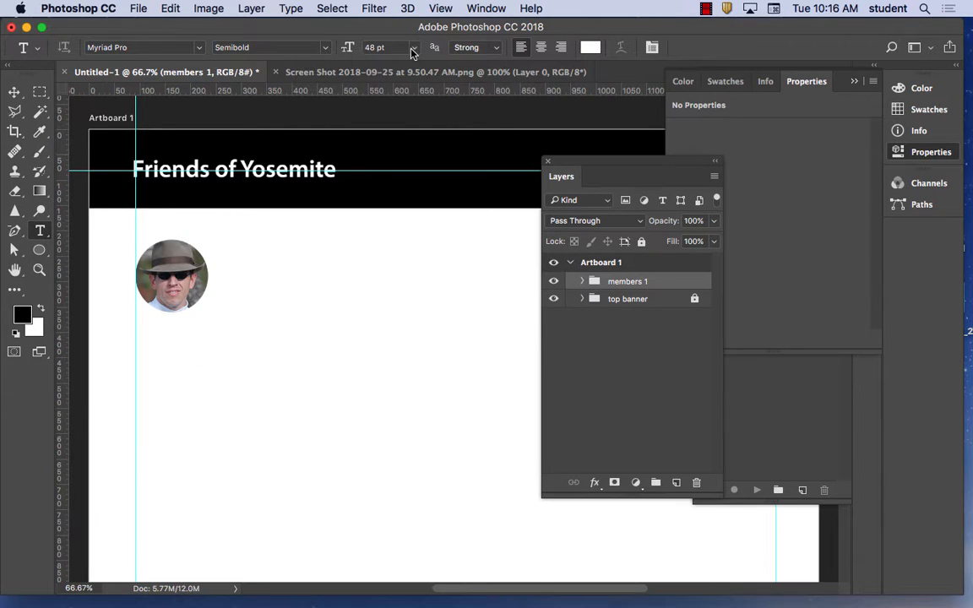
left_click(374, 48)
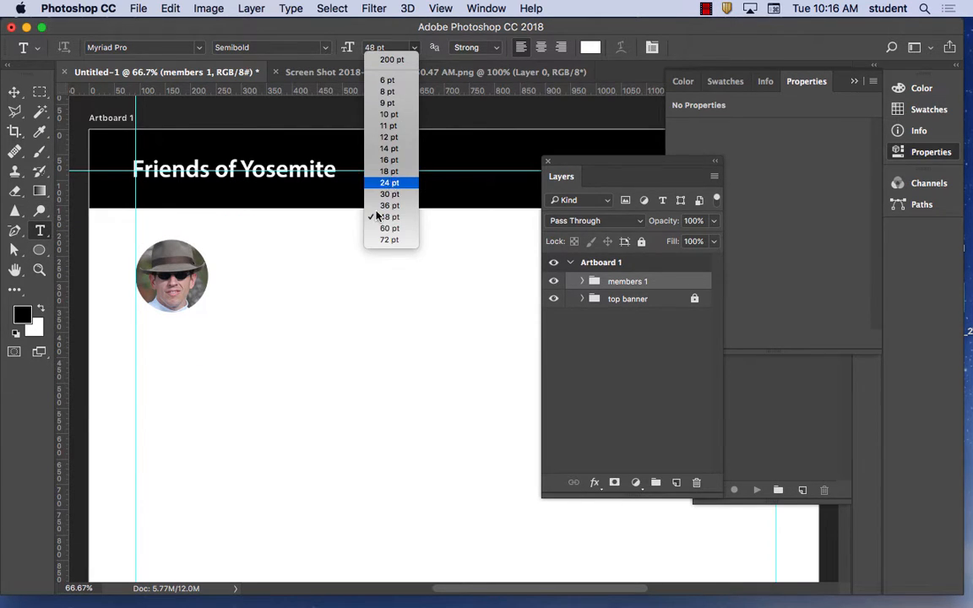
left_click(389, 182)
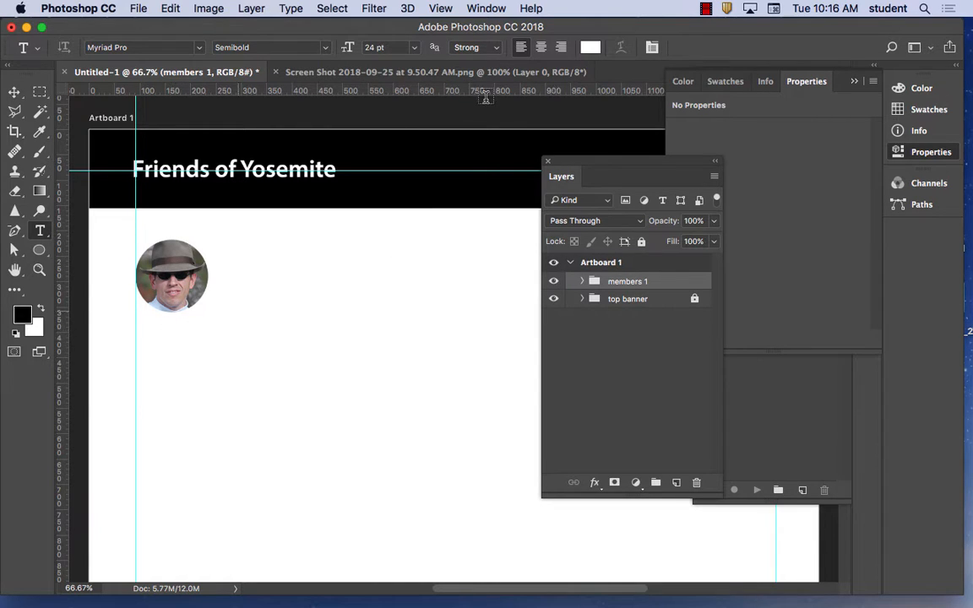
left_click(147, 329)
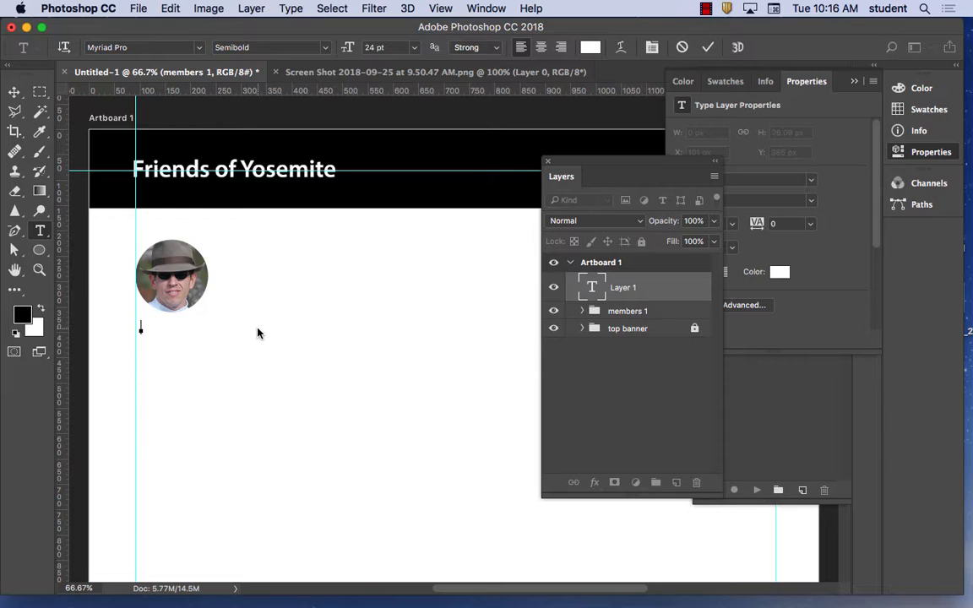
type("David Smith")
- Recolour the username text under the portrait to near-black #050505 and correct its spelling to "GreatClimber"
left_click_drag(205, 327, 138, 328)
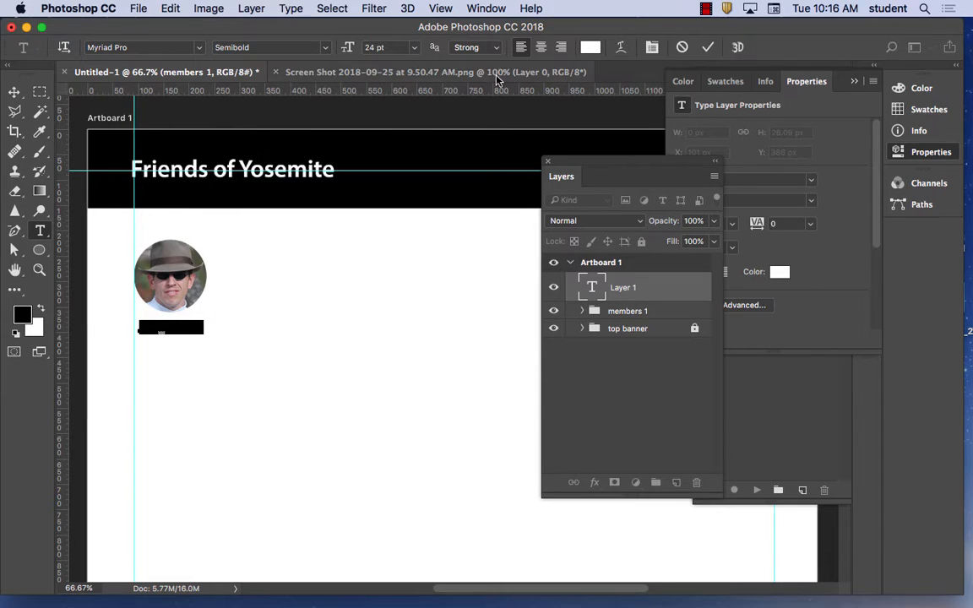
left_click(590, 47)
type("000000")
left_click(894, 145)
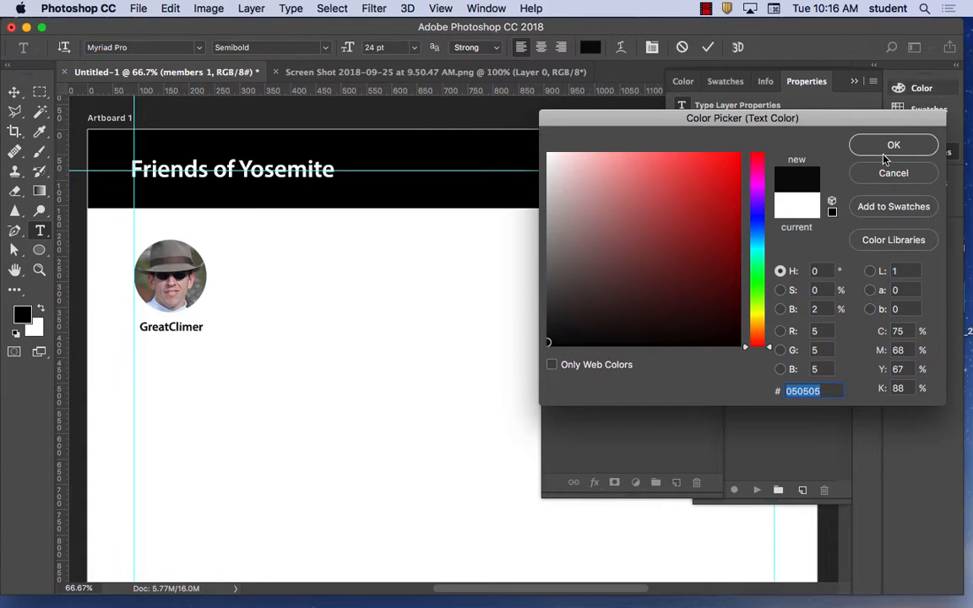
scroll(156, 402, "right", 1)
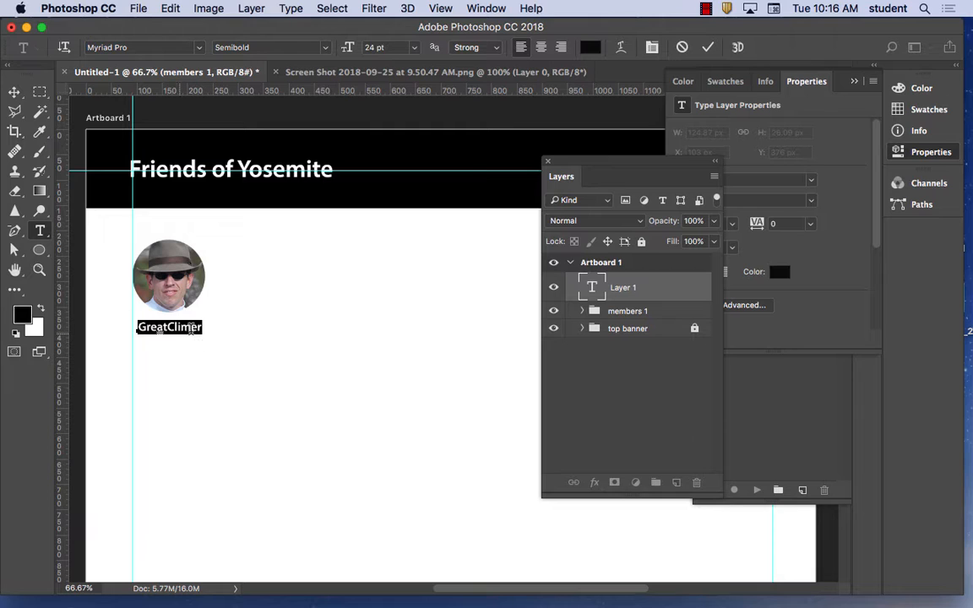
left_click(192, 327)
type("b")
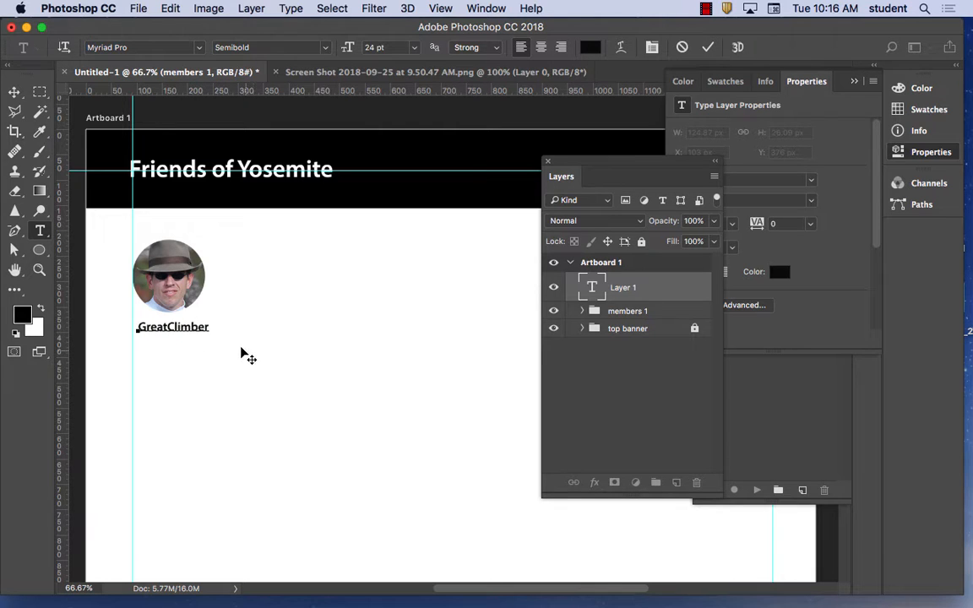
- Set the GreatClimber text to 16 pt and move it up, centred closely beneath the portrait
double_click(134, 326)
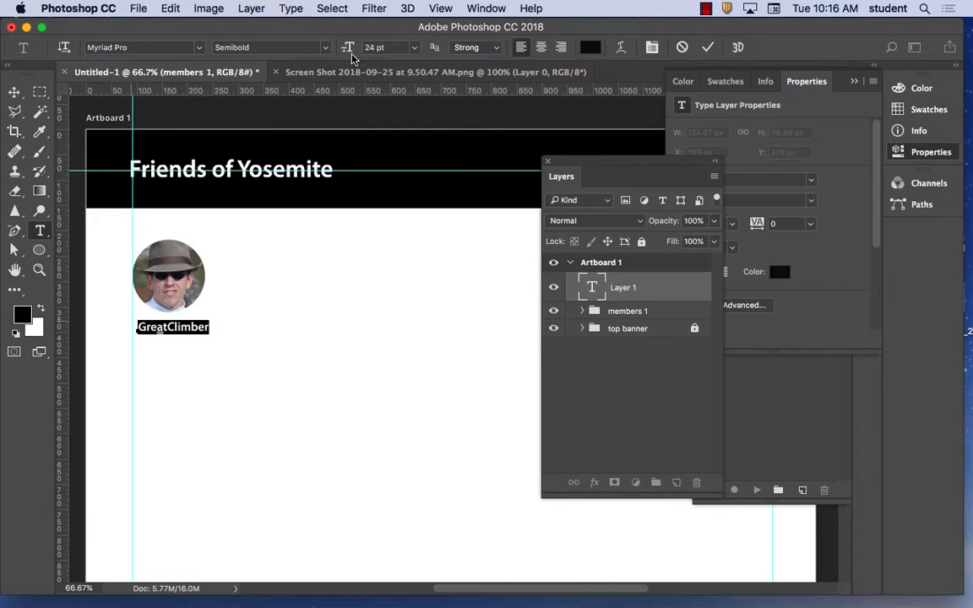
left_click(419, 49)
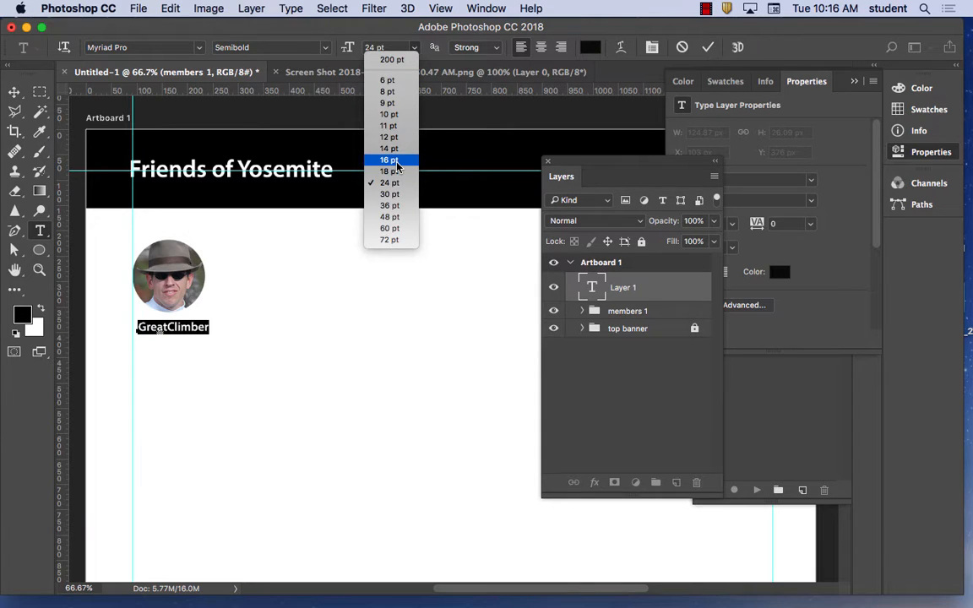
left_click(389, 159)
key("Escape")
key("v")
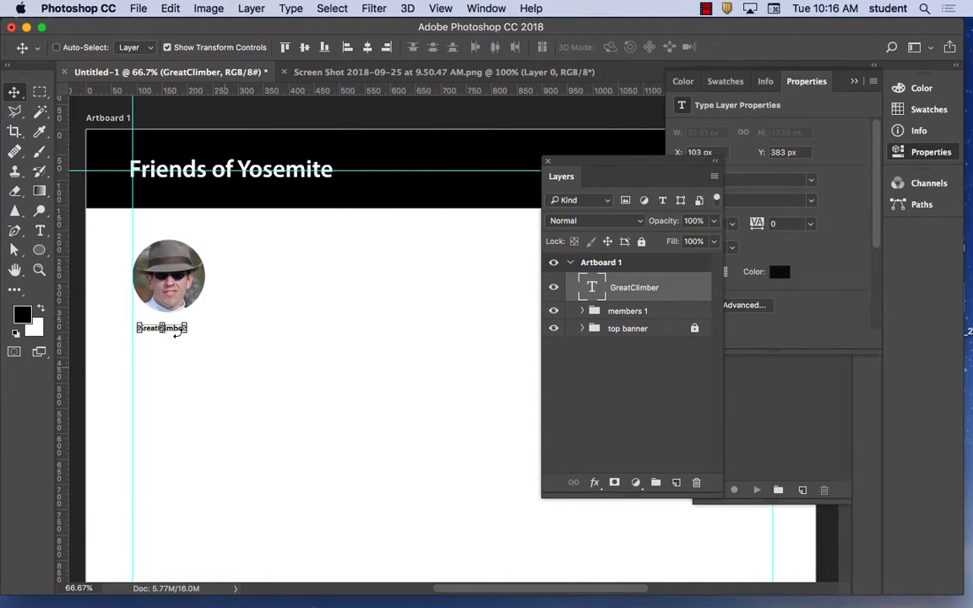
left_click_drag(180, 322, 187, 321)
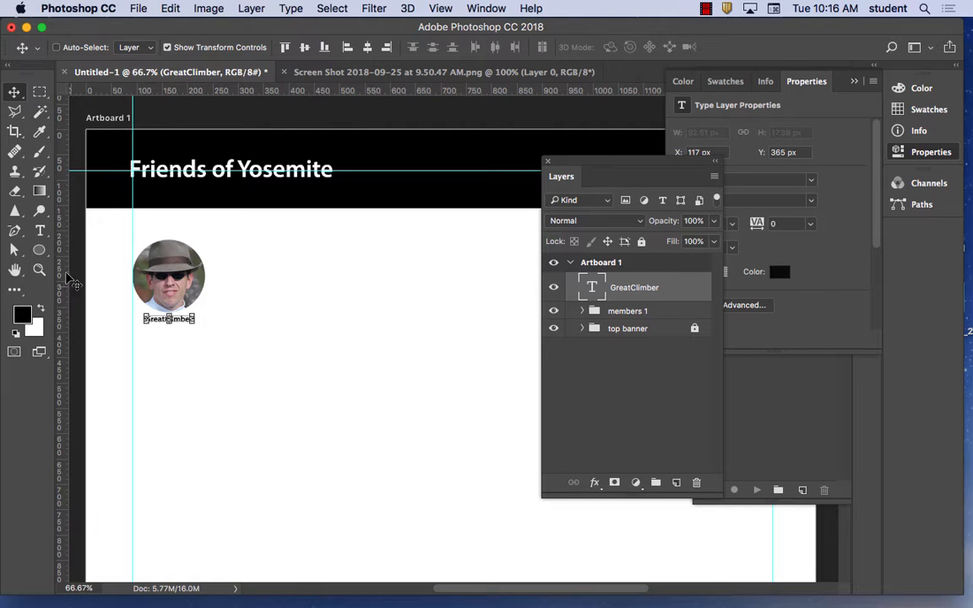
- Add a second text line reading "Palo Alto" below GreatClimber and set its size to 18 pt
left_click(39, 230)
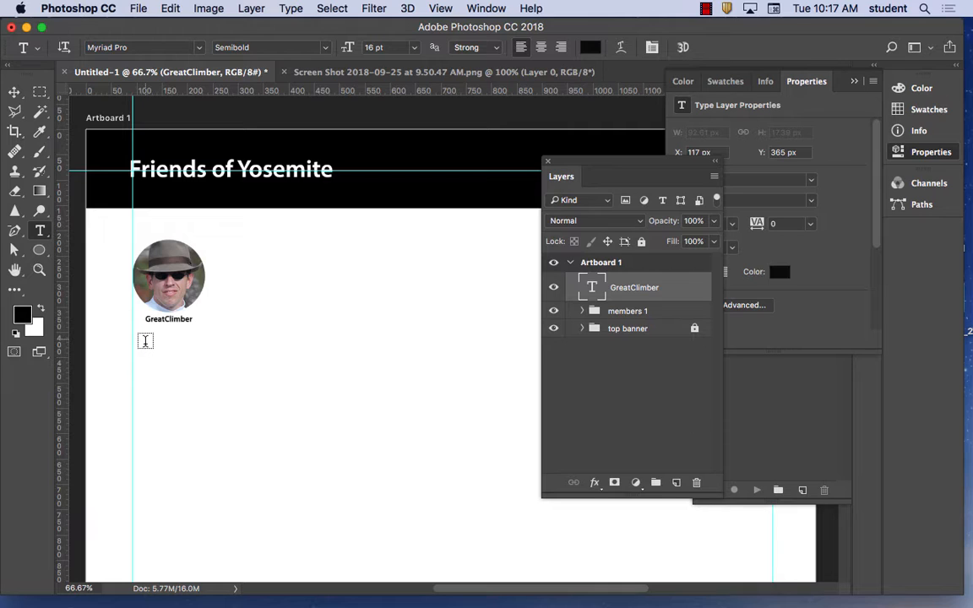
left_click(144, 338)
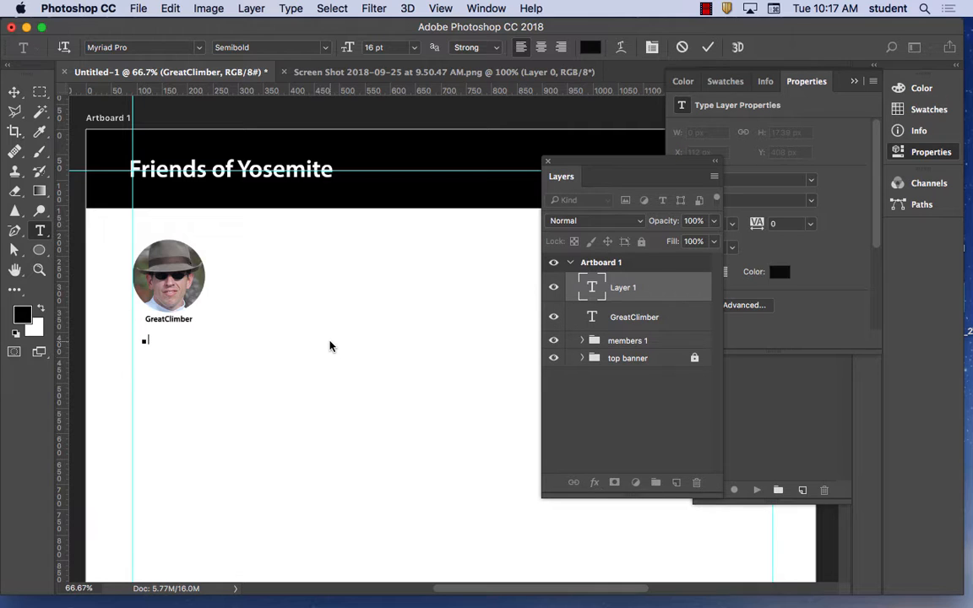
type("Palo Alto")
left_click_drag(177, 340, 135, 338)
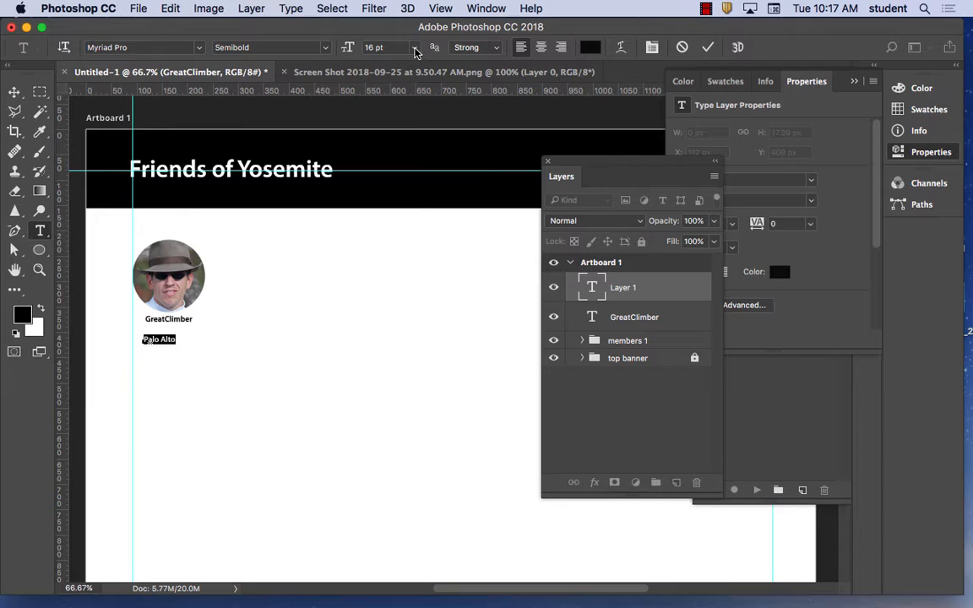
left_click(413, 48)
left_click(399, 174)
- Recolour the Palo Alto text to a dark yellowish brown
left_click(590, 47)
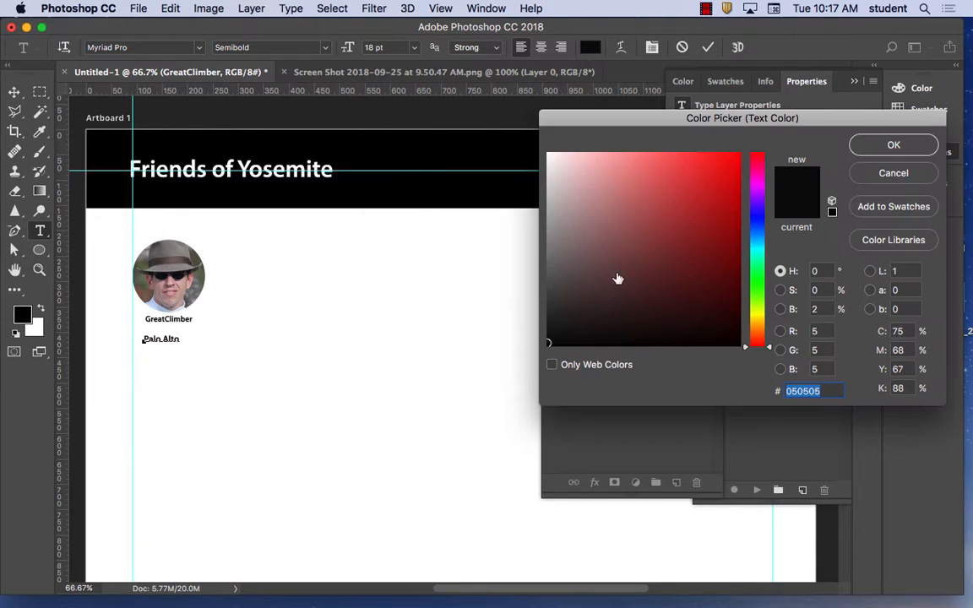
left_click(756, 321)
mouse_move(722, 240)
left_mouse_down()
mouse_move(728, 217)
mouse_move(726, 291)
mouse_move(710, 291)
left_mouse_up()
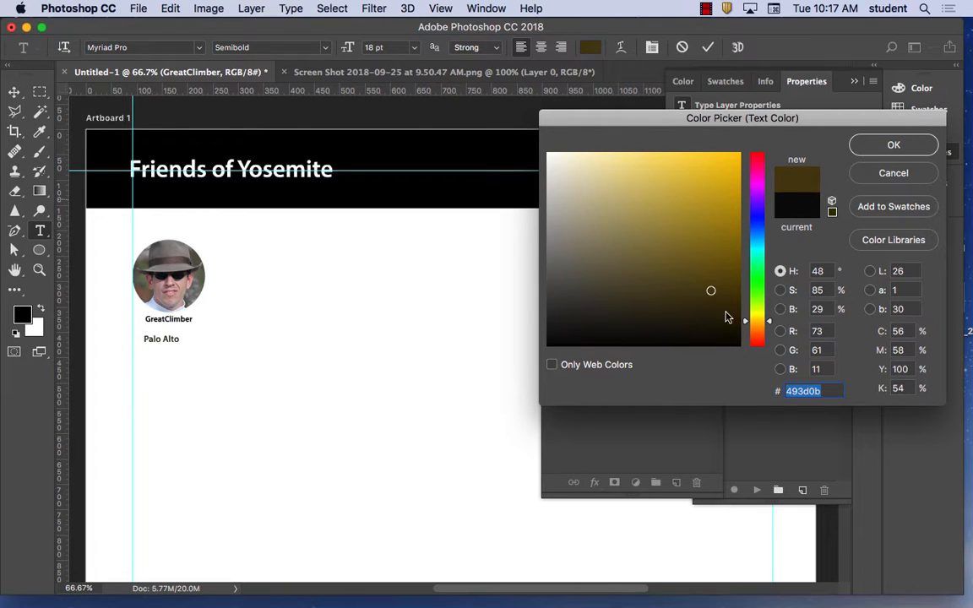
left_click(719, 301)
left_click(895, 146)
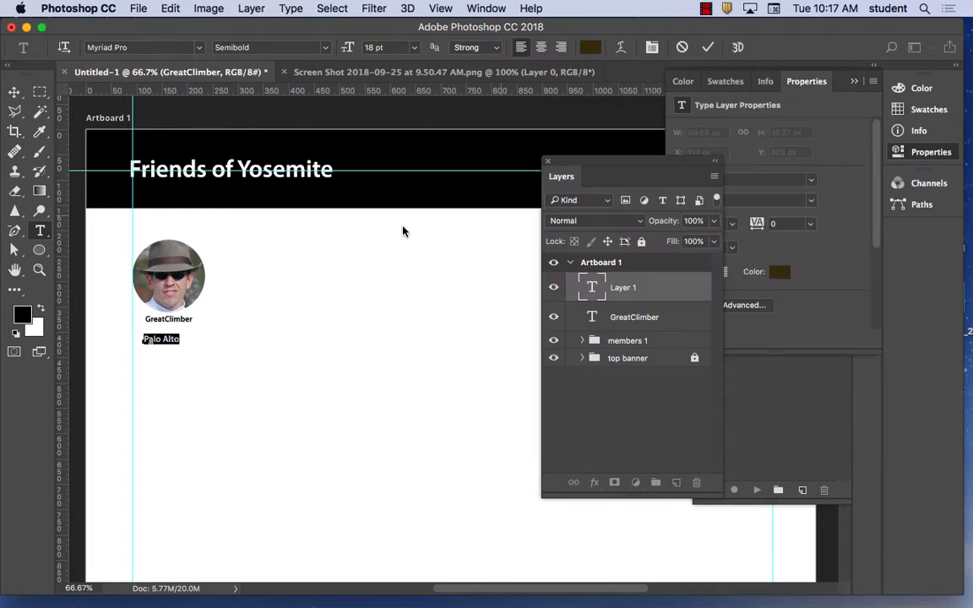
- Move the Palo Alto text about 14 px right and 13 px up, centring it beneath GreatClimber, and deselect it
left_click(15, 93)
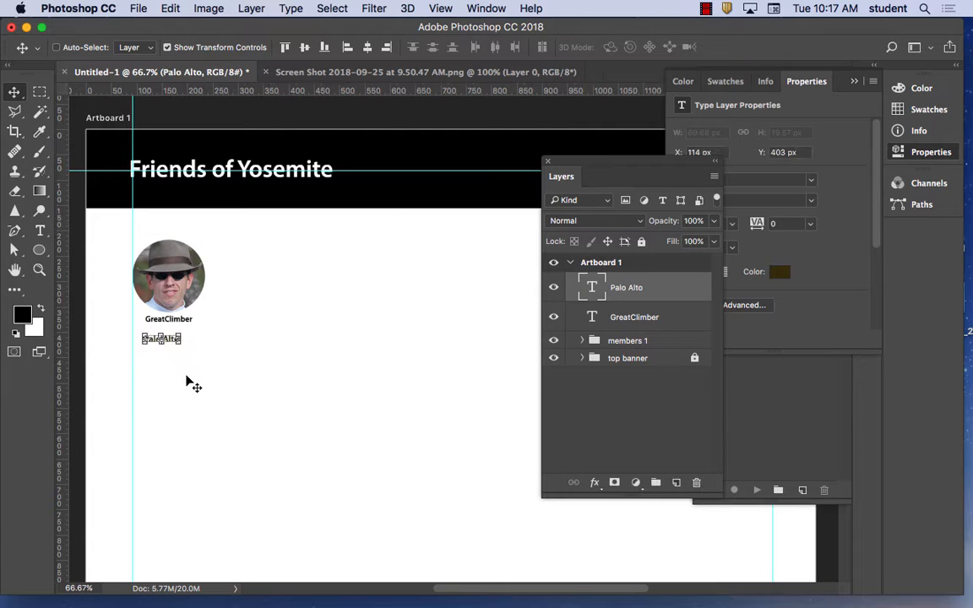
left_click_drag(175, 340, 183, 332)
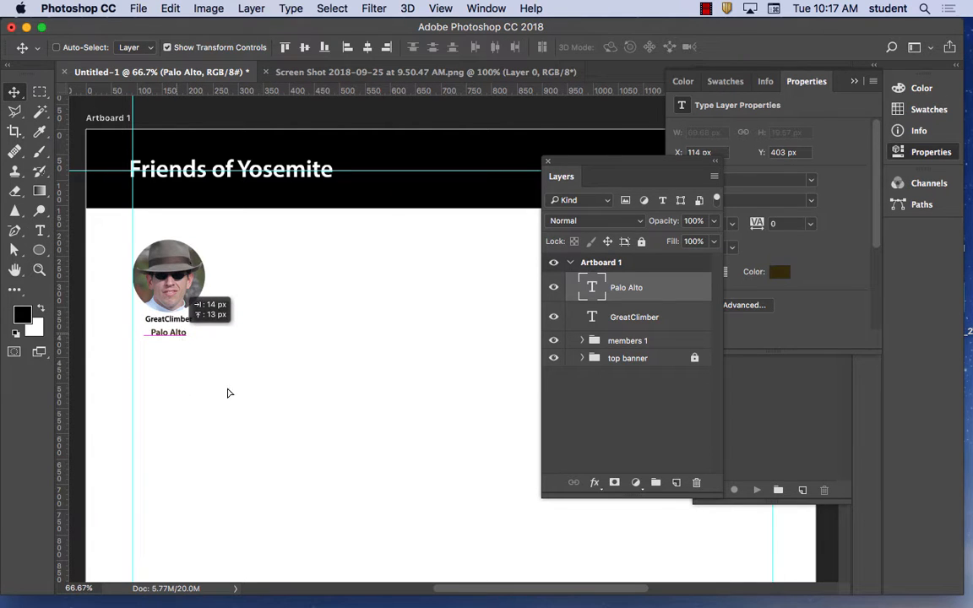
left_click(615, 433)
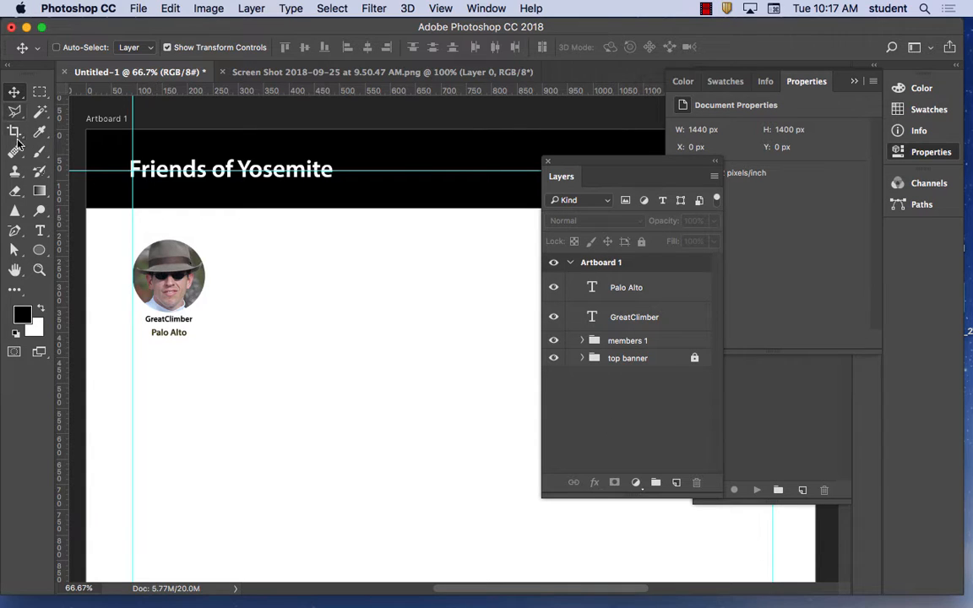
- Change the Palo Alto text's paragraph alignment to centred
left_click(40, 231)
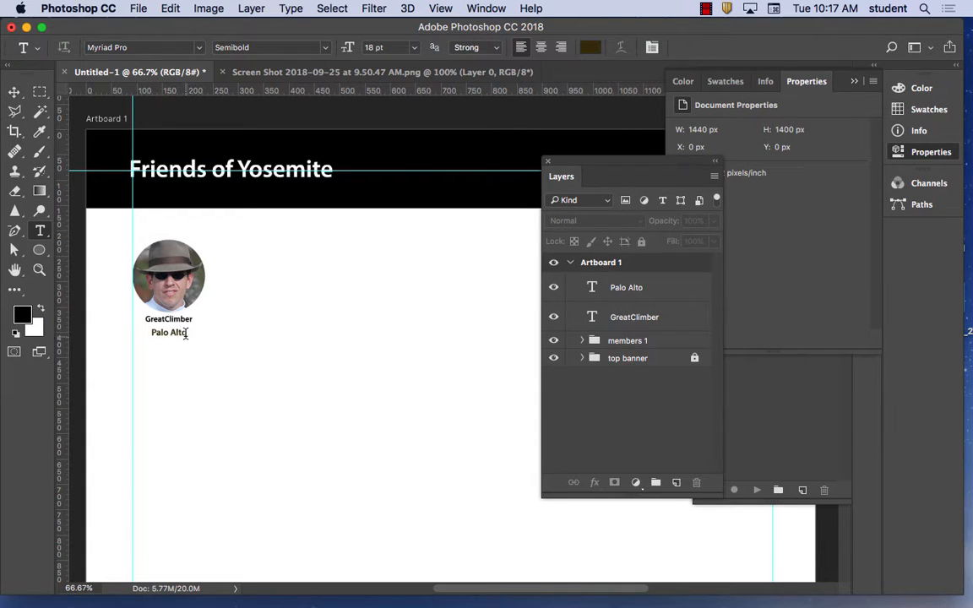
left_click_drag(186, 332, 143, 331)
key("super+shift+c")
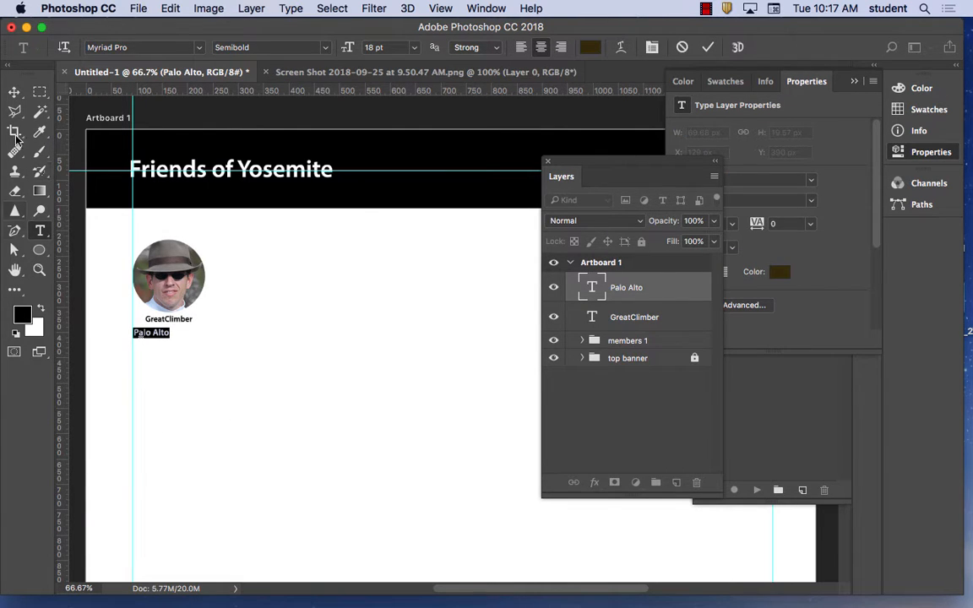
left_click(16, 90)
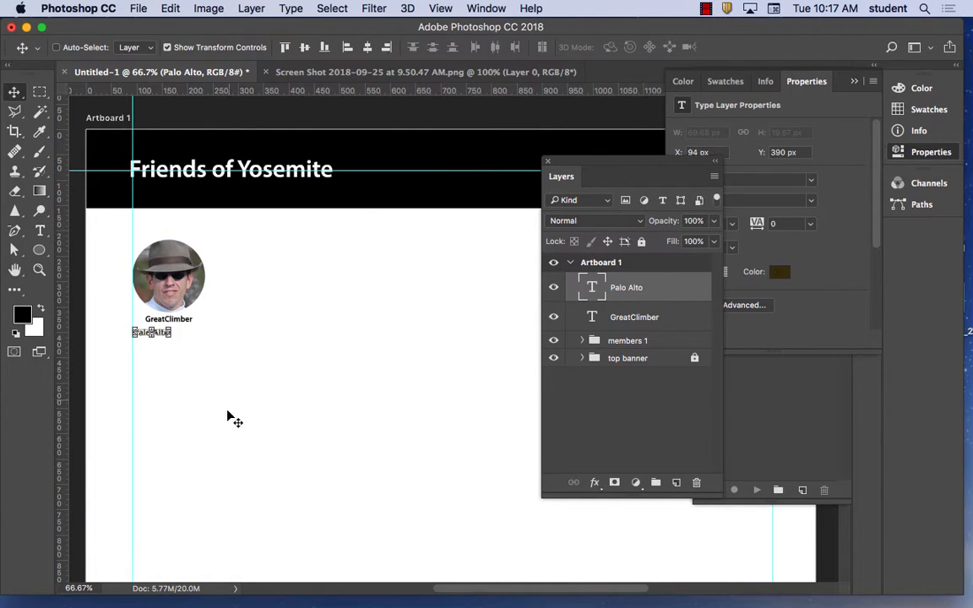
- Change the GreatClimber text's paragraph alignment to centred
left_click(42, 233)
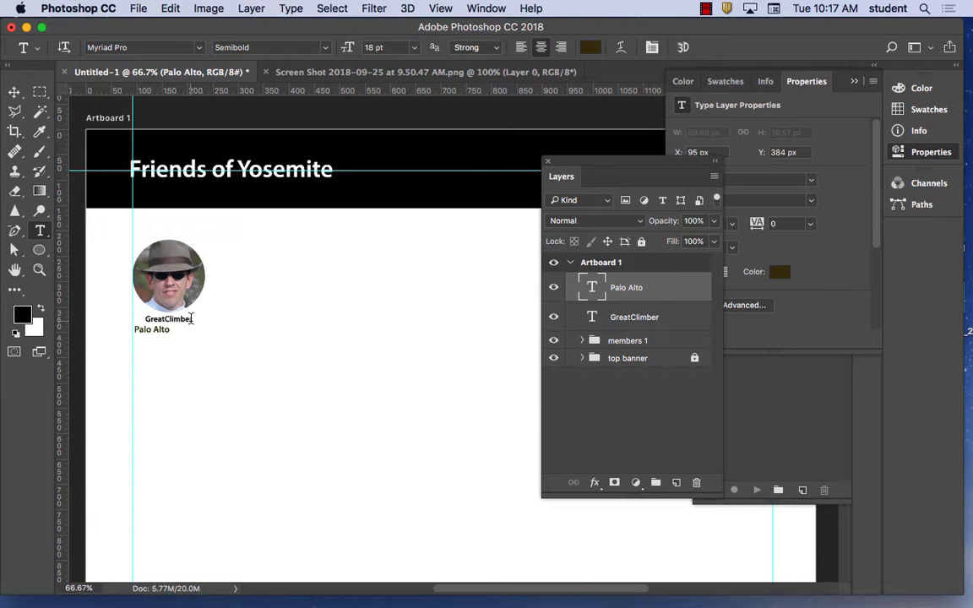
double_click(164, 319)
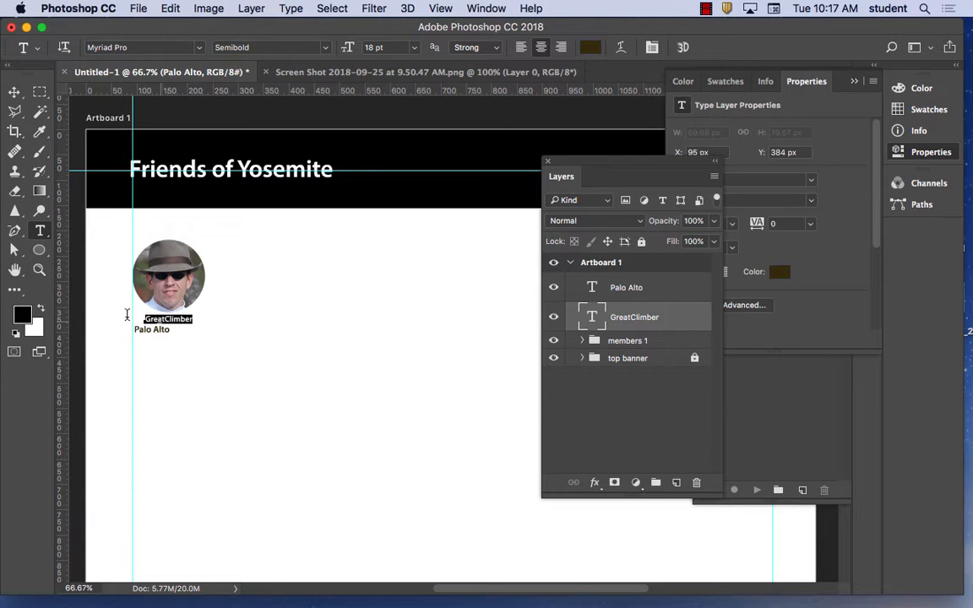
left_click(540, 49)
left_click(15, 92)
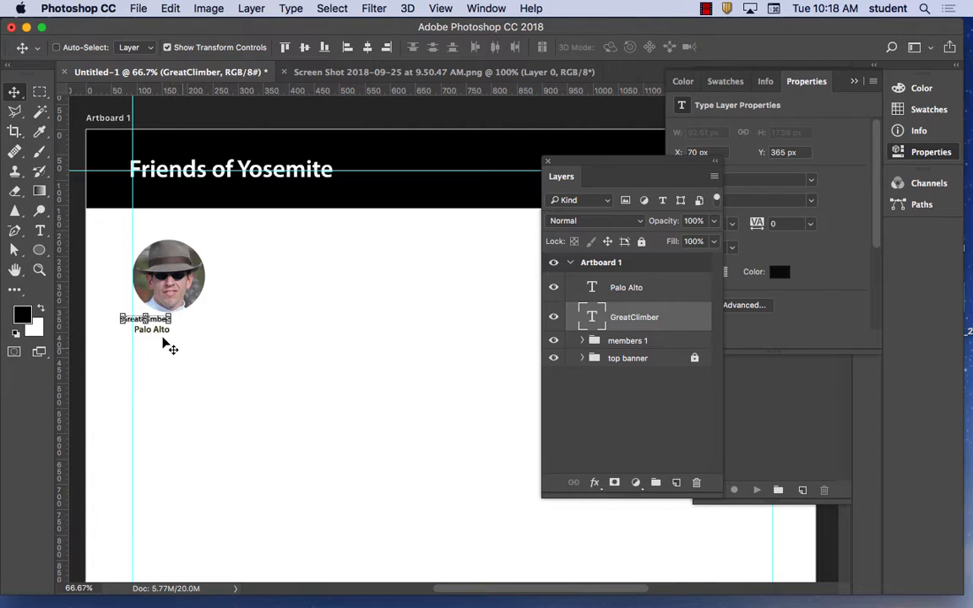
- Reposition the GreatClimber text so it is centred beneath the portrait, at X 118 px
left_click_drag(149, 325, 171, 325)
key("super+plus")
key("space")
left_click_drag(180, 359, 484, 357)
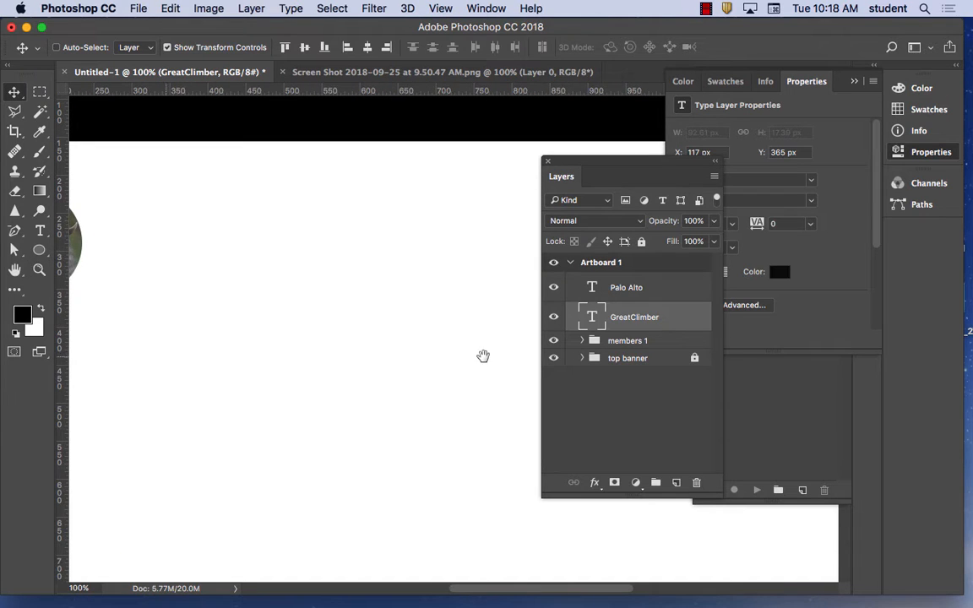
left_click_drag(379, 338, 276, 324)
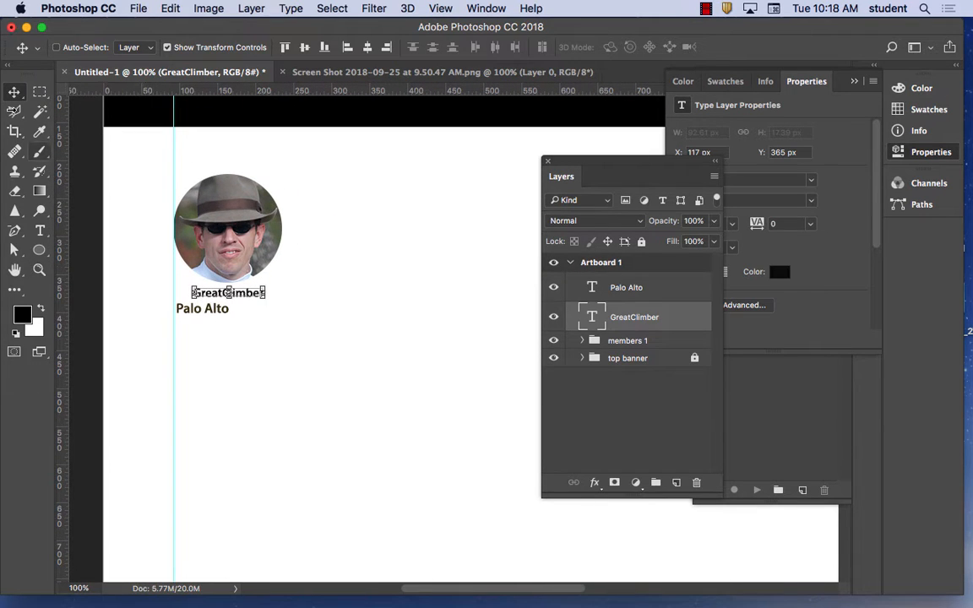
key("Right")
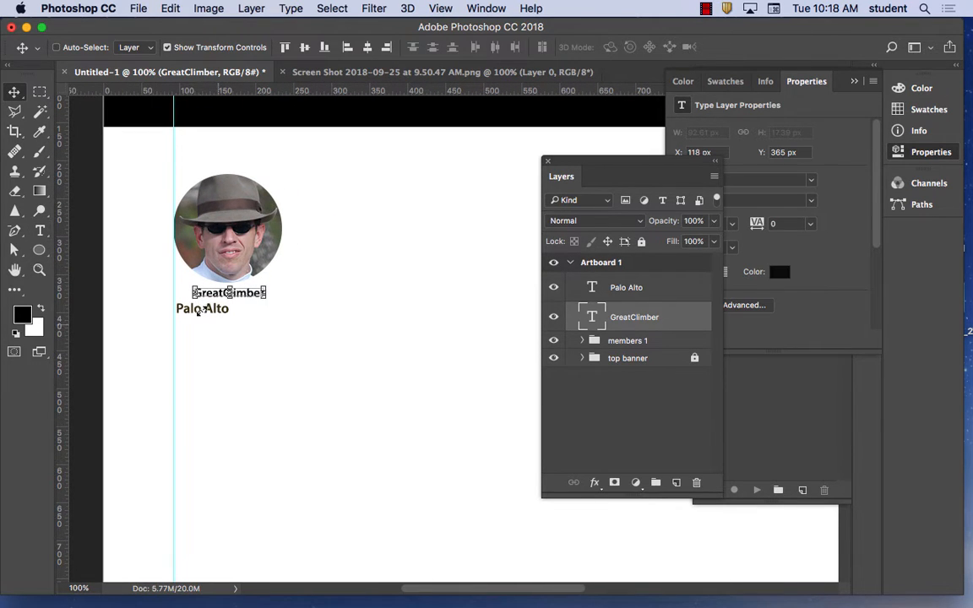
- Move the Palo Alto text beneath GreatClimber so it is centred under the portrait, at X 129 px and Y 386 px
left_click(636, 411)
left_click(248, 315)
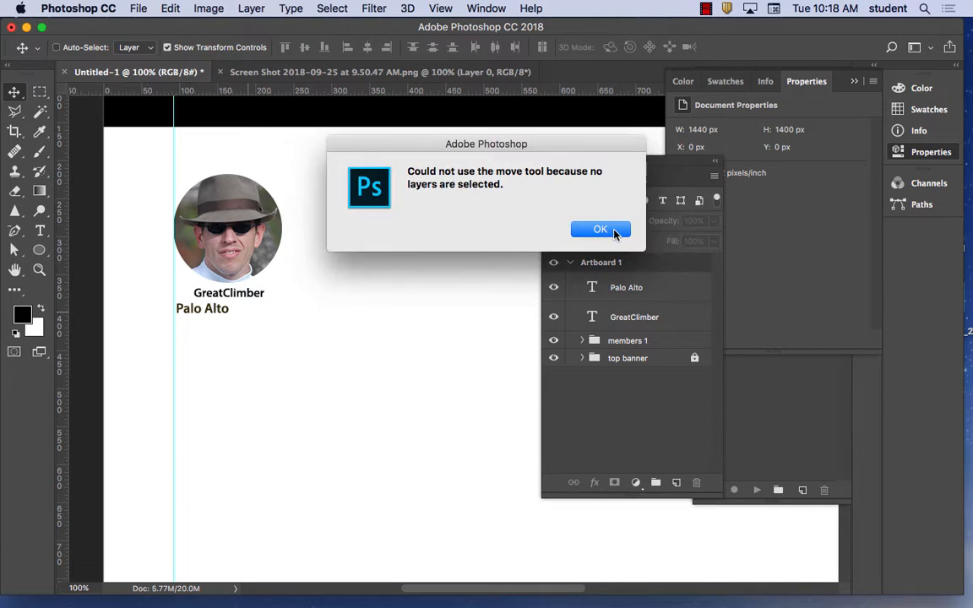
left_click(600, 229)
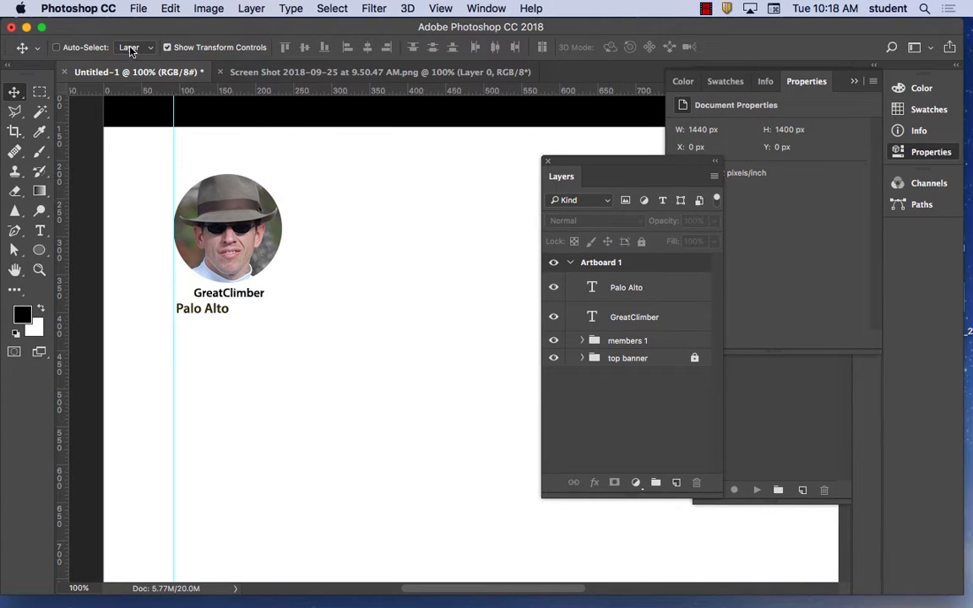
left_click(628, 289)
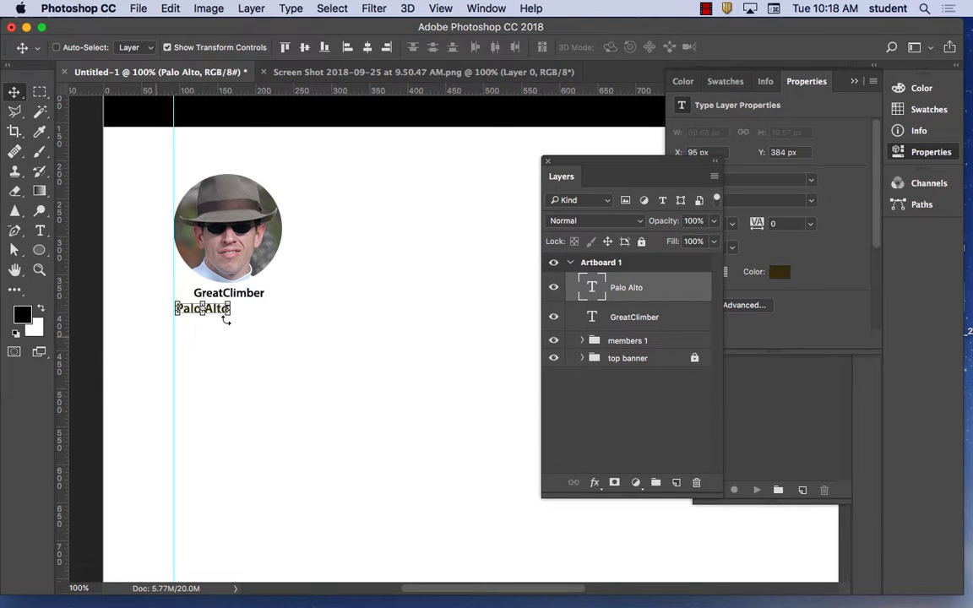
left_click_drag(239, 319, 268, 321)
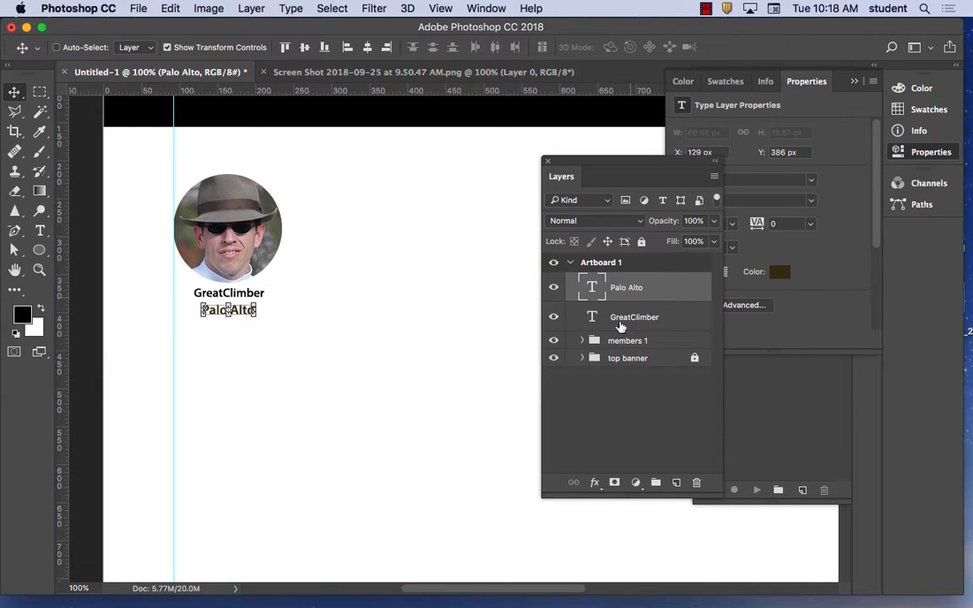
- Move the GreatClimber and Palo Alto text layers into the members 1 group, above dude 1, and select the group
left_click(581, 340)
left_click_drag(624, 316, 633, 348)
left_click_drag(628, 291, 629, 324)
left_click(691, 281)
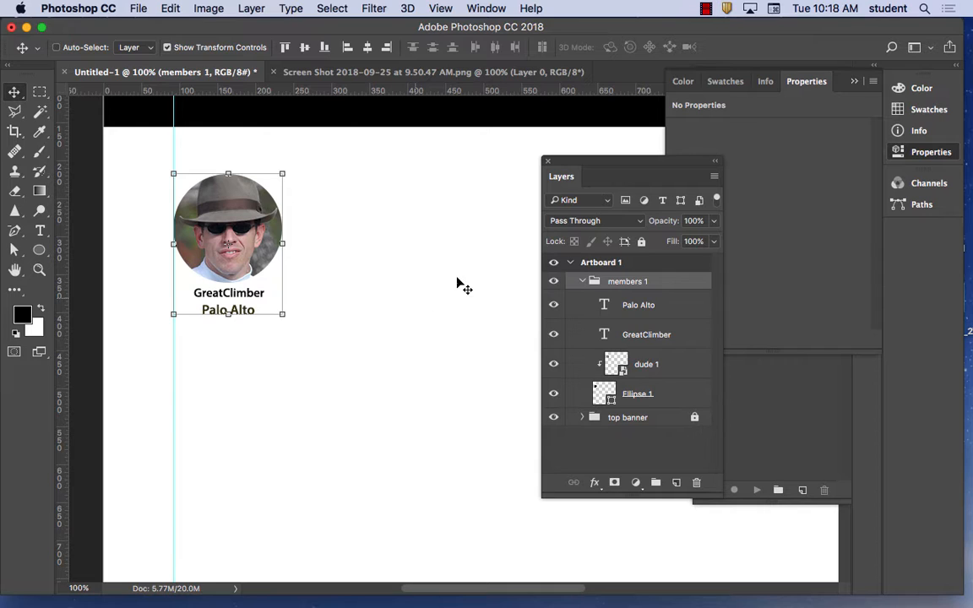
- Try a line of point text beside the portrait that starts with "Ilove the natural beauty" and continues with filler characters
left_click(40, 231)
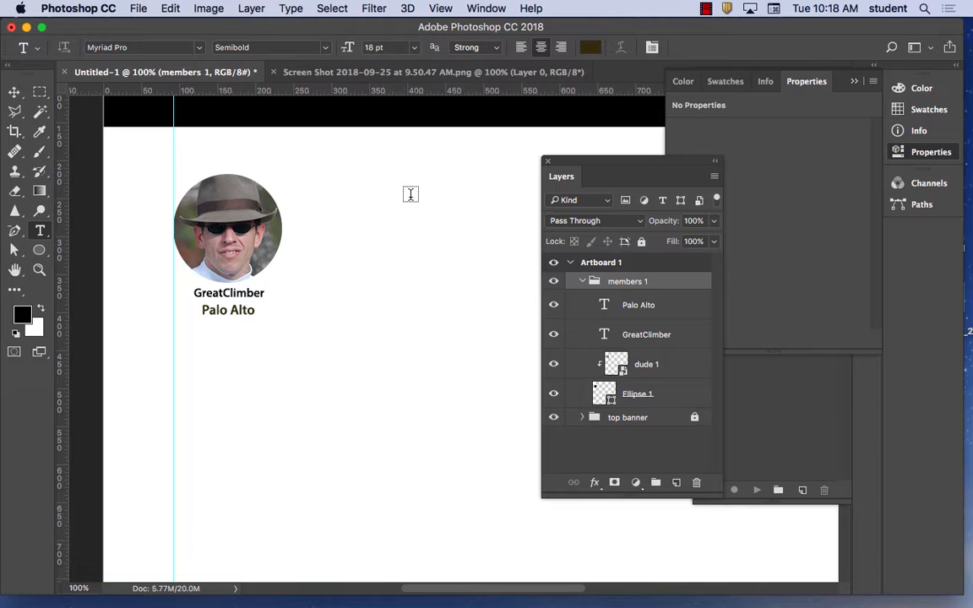
left_click(343, 189)
left_click_drag(587, 165, 646, 321)
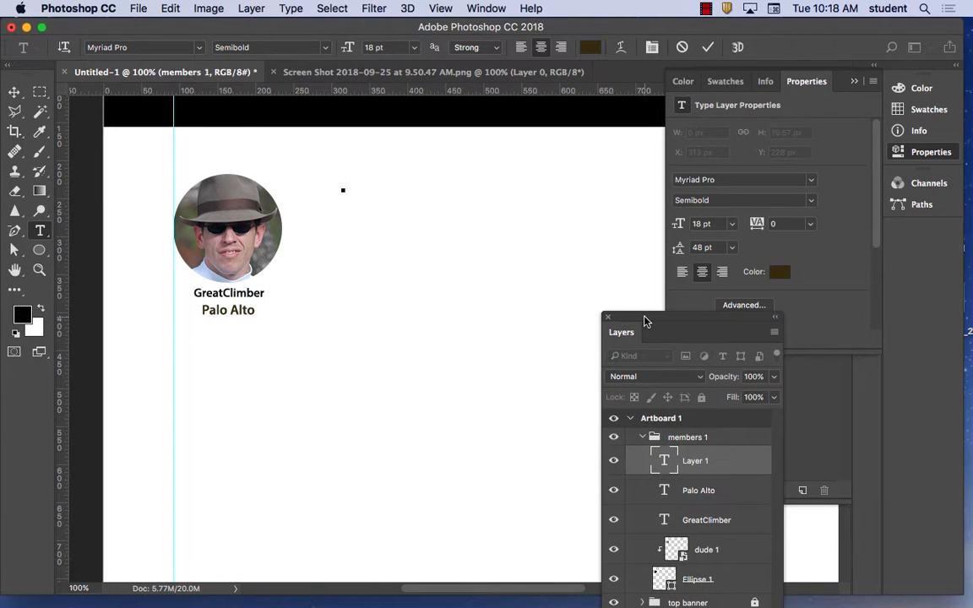
type("Ilove the natural beau")
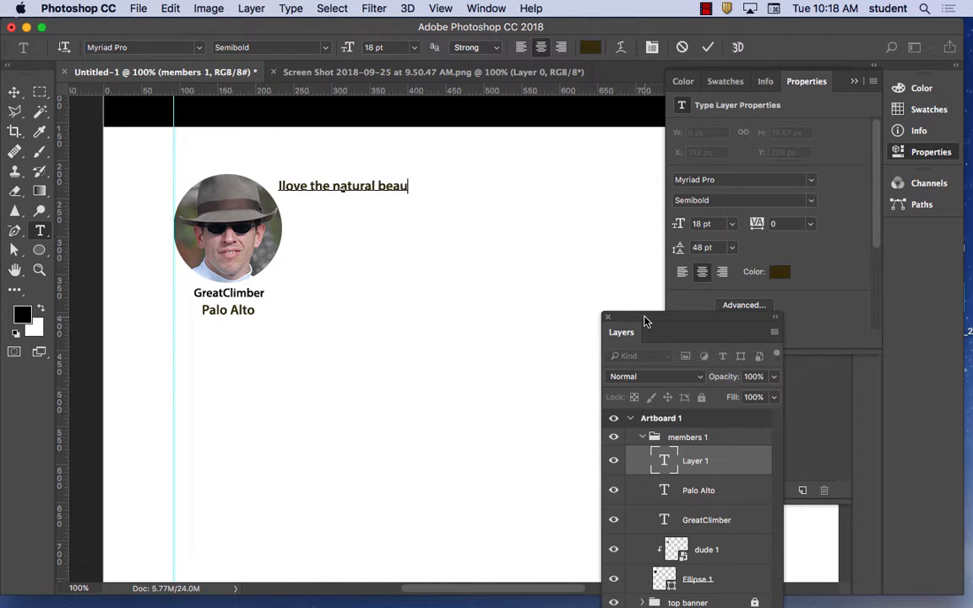
type("ty")
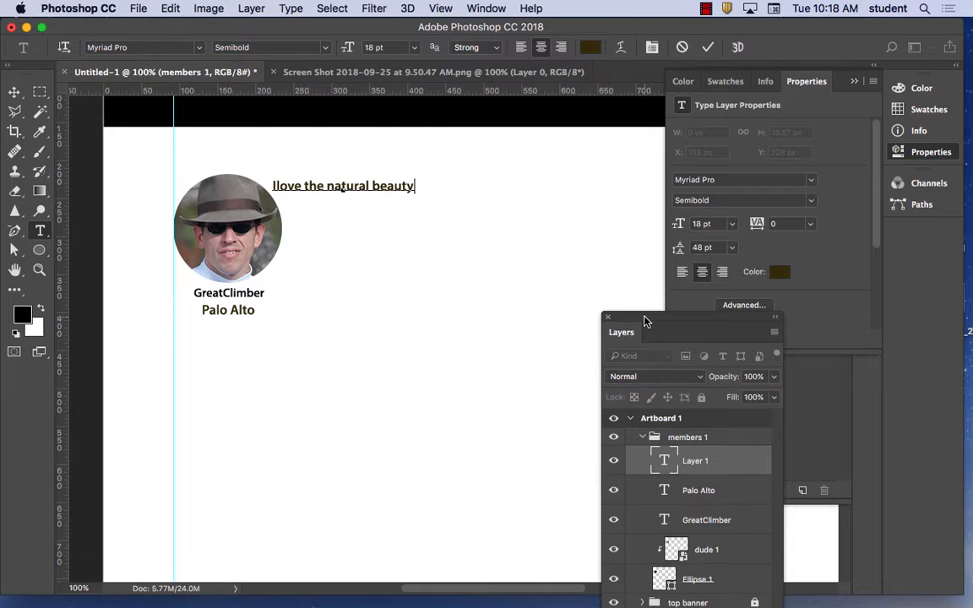
type(",j iopj opj op jpojpipoj p ")
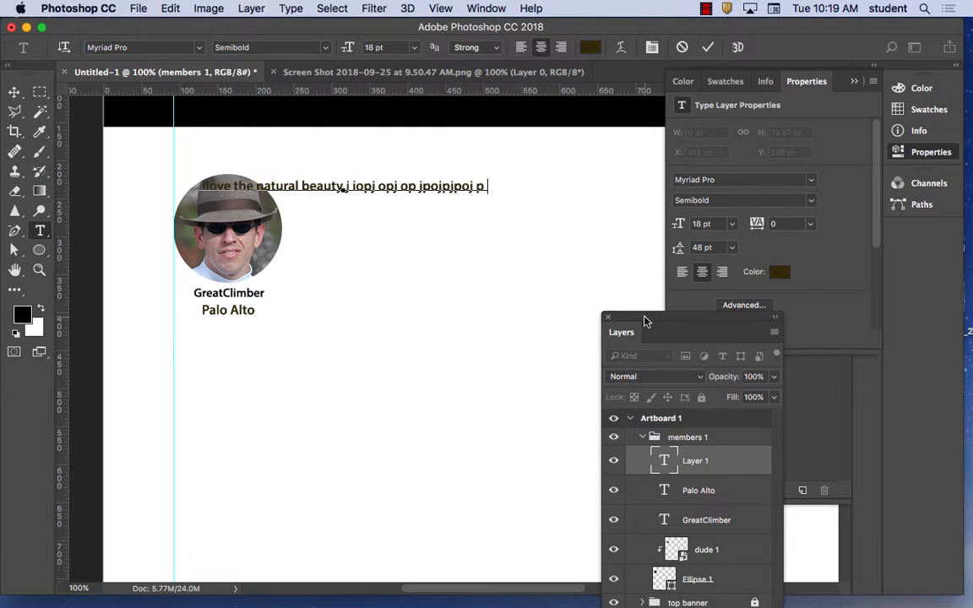
type("jpjo")
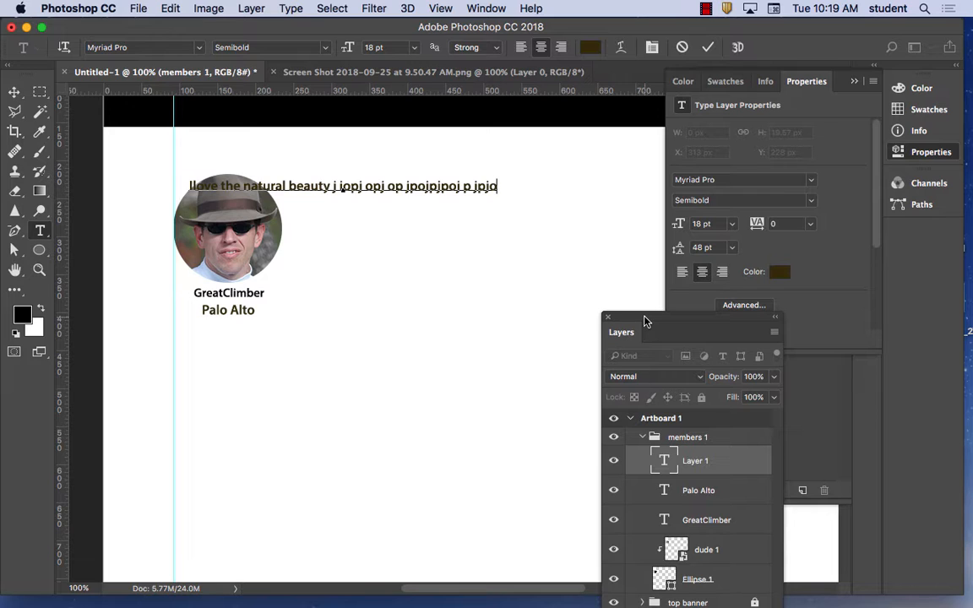
- Delete the point text layer that starts with "Ilove the natural beauty"
left_click(15, 91)
left_click_drag(667, 324, 665, 174)
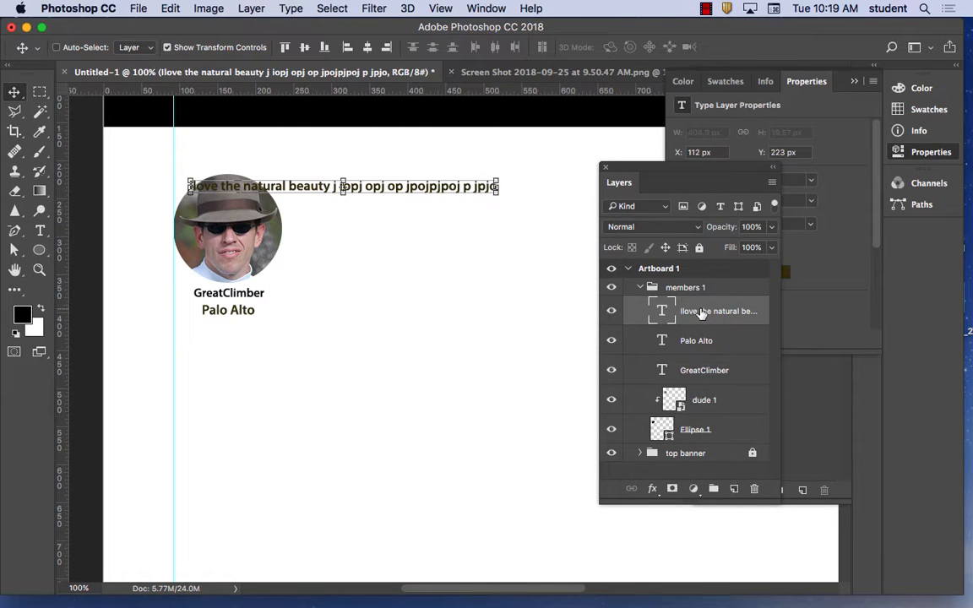
key("Delete")
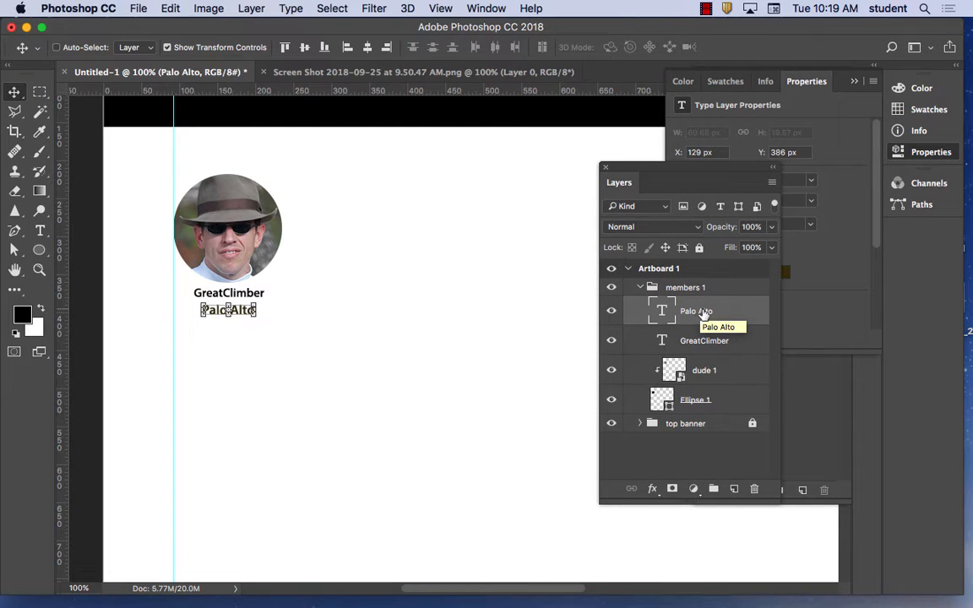
- Clear the space beside the portrait by moving the Layers panel out of the way and collapsing the Properties panel
key("super+minus")
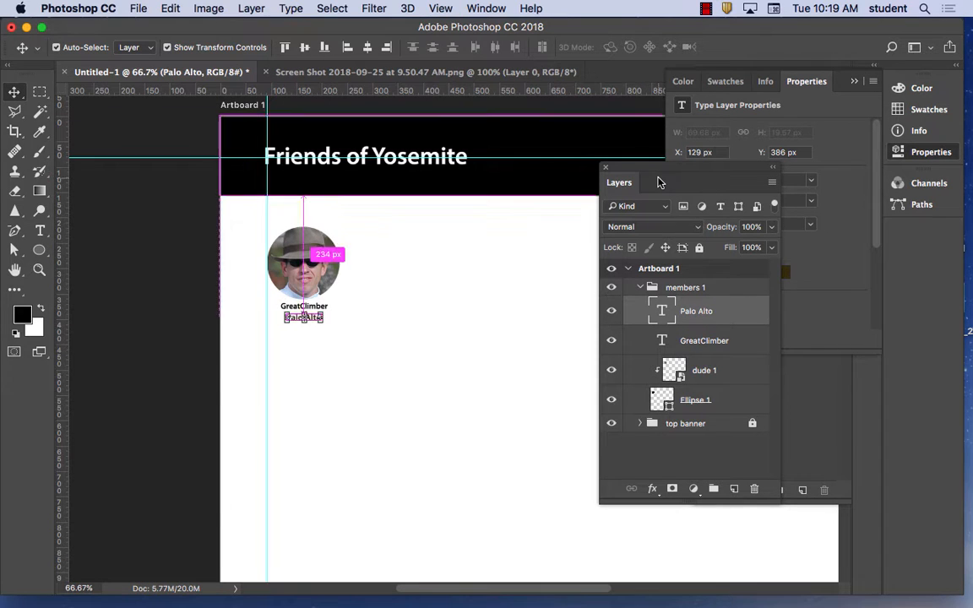
left_click_drag(446, 226, 372, 166)
left_click_drag(493, 242, 408, 237)
left_click_drag(638, 168, 605, 392)
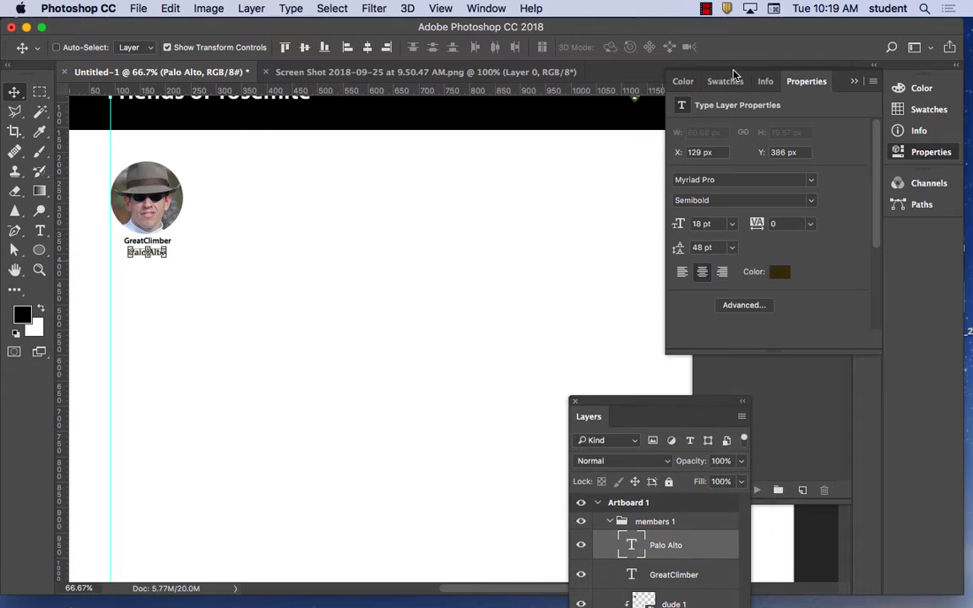
left_click(855, 83)
left_click(826, 83)
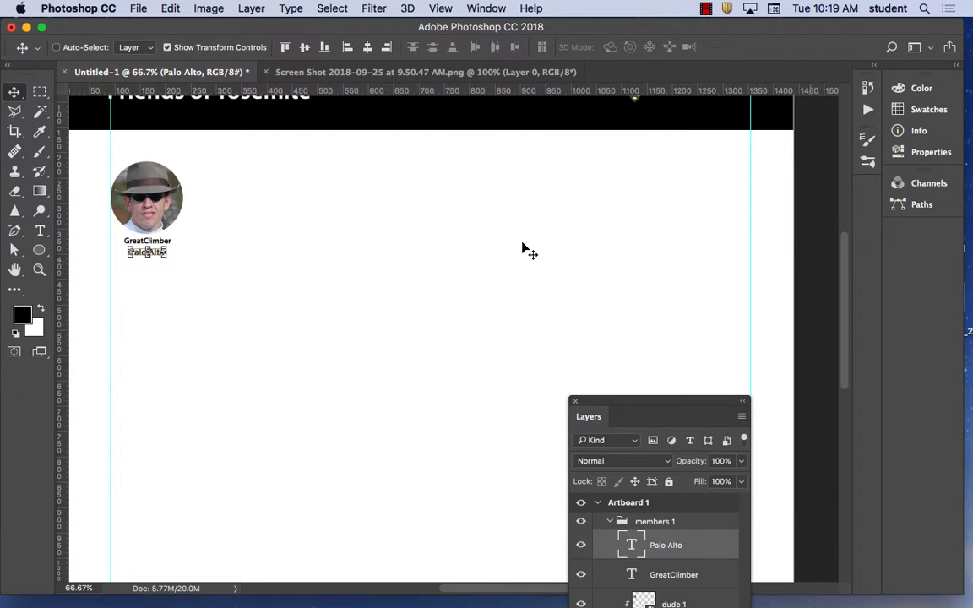
- Draw a paragraph text box to the right of the portrait with the Horizontal Type tool, about 770 px wide and 85 px tall
left_click_drag(38, 250, 108, 251)
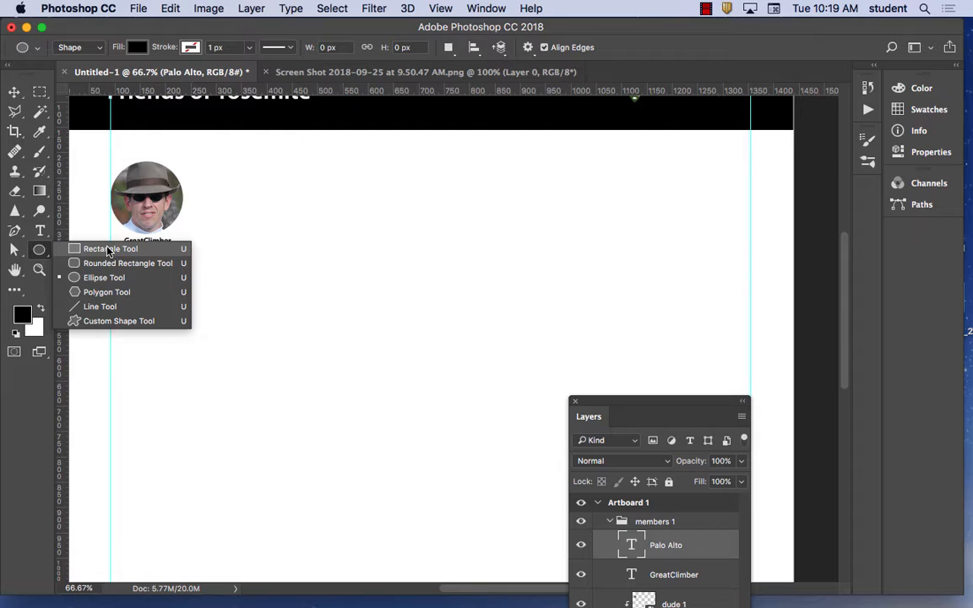
left_click(37, 247)
left_click(40, 231)
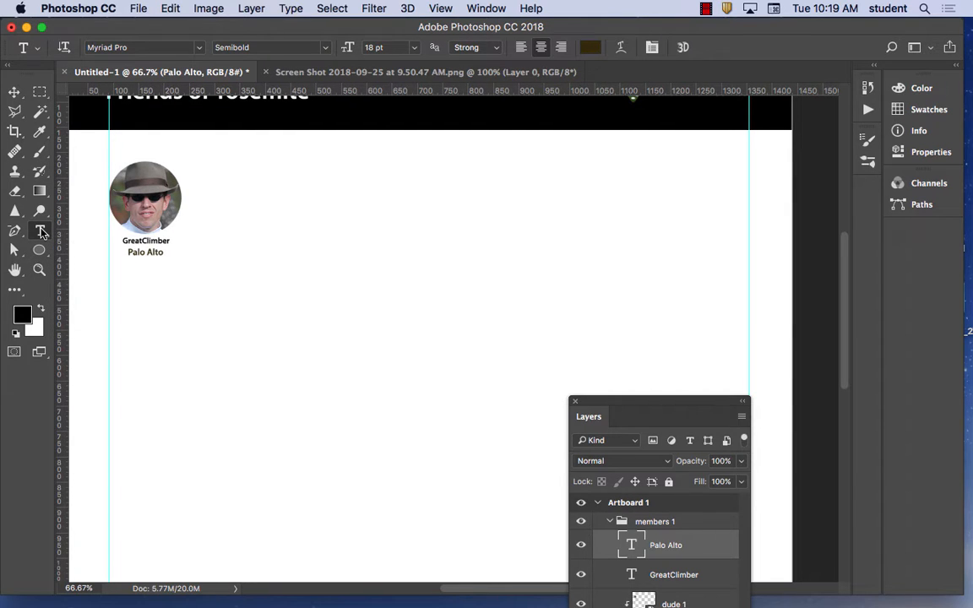
left_click_drag(40, 231, 40, 231)
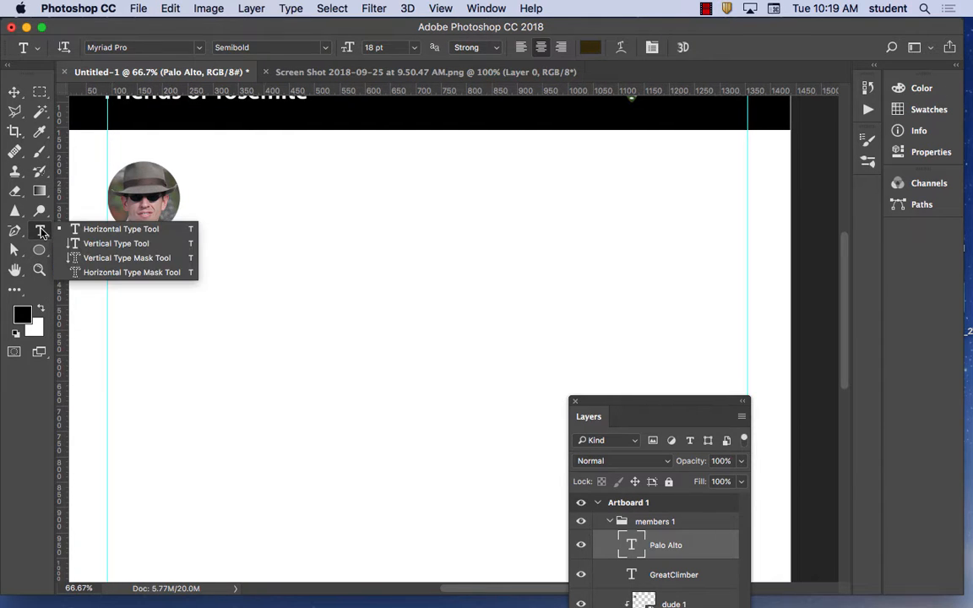
left_click(110, 228)
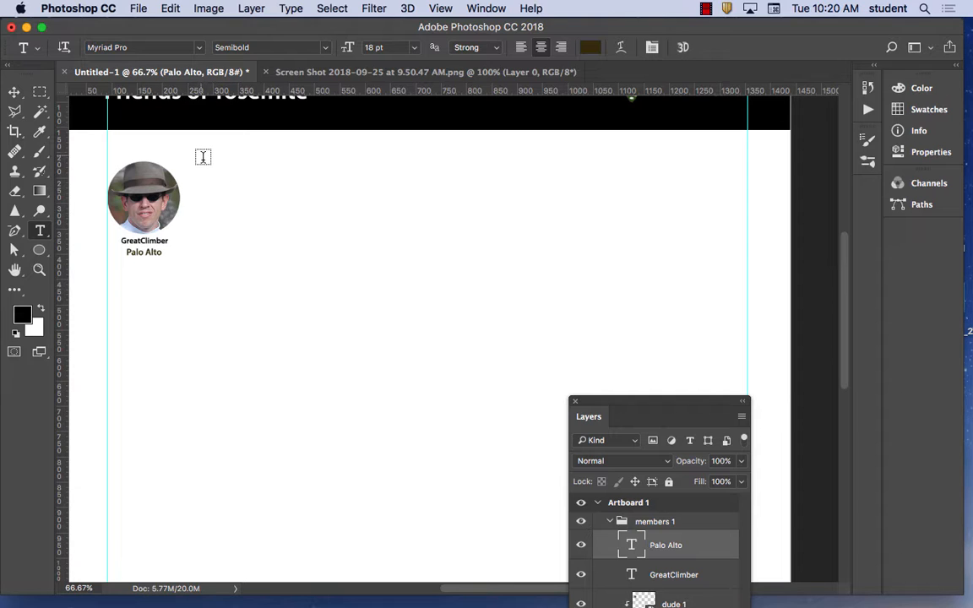
left_click_drag(207, 161, 599, 204)
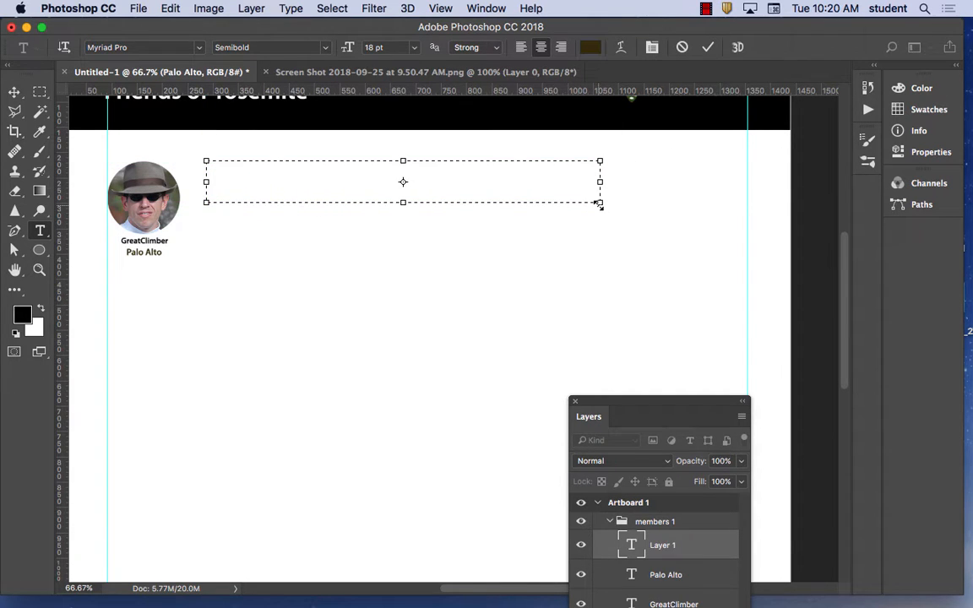
- Fill the paragraph text box with nearly two lines of random placeholder characters, starting "hgeh 0 h0r eh0", and align the paragraph left
type("hgeh 0 h0r eh0")
left_click(522, 48)
type("gvreh vou ehr oiv h erh vher")
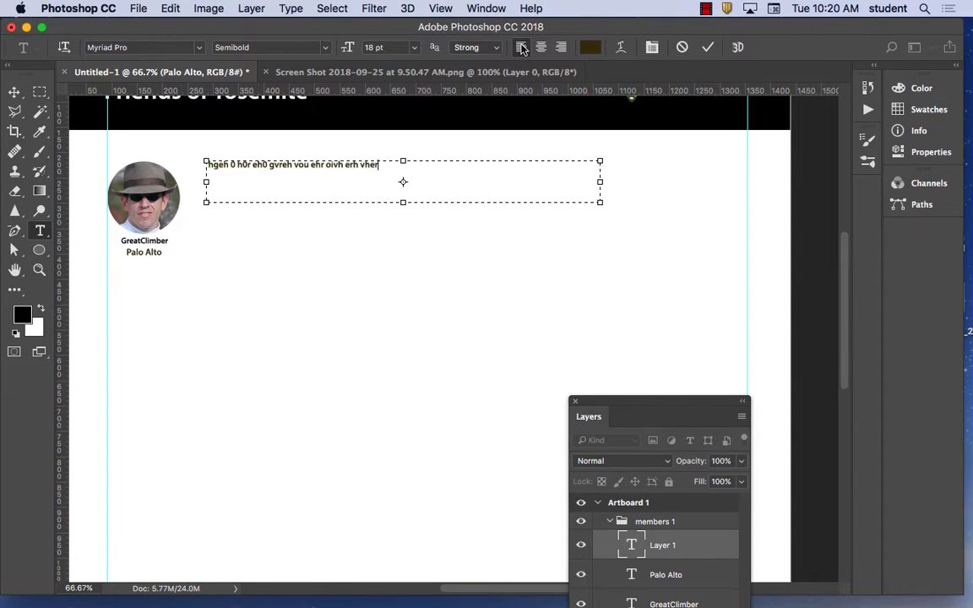
type("vh 0 ehr 0v her0h v her90v er0vh 0erh v0h r0h ")
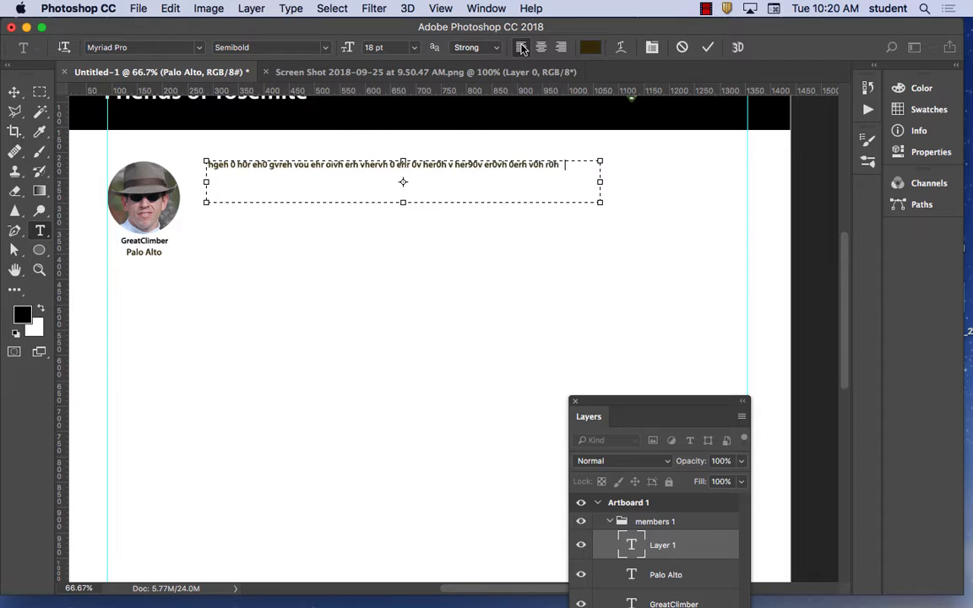
type("er0vh 0erh v0h 8h er89vh e h 8h 98h 8")
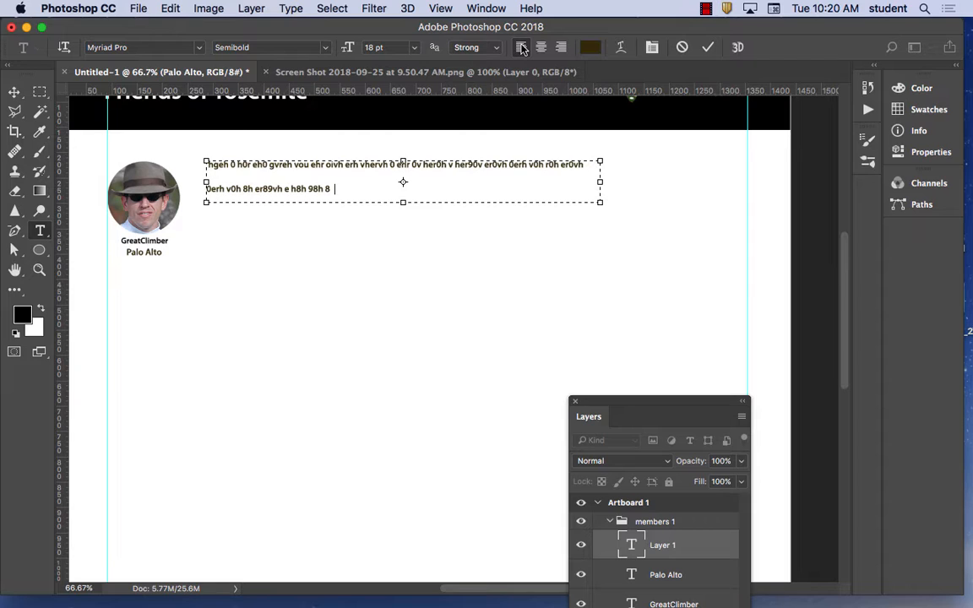
type("9 rh 9 hr9h 9rh 9hv9e9h 9rehv 9h 98 h 9rh vh r")
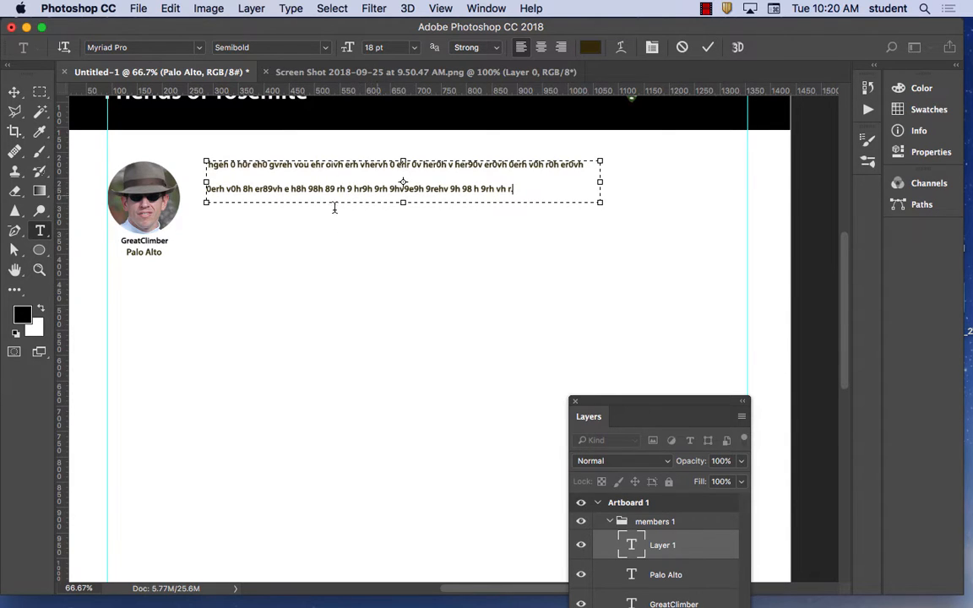
- Set the leading of the whole placeholder paragraph to 24 pt and commit the text
left_click(495, 10)
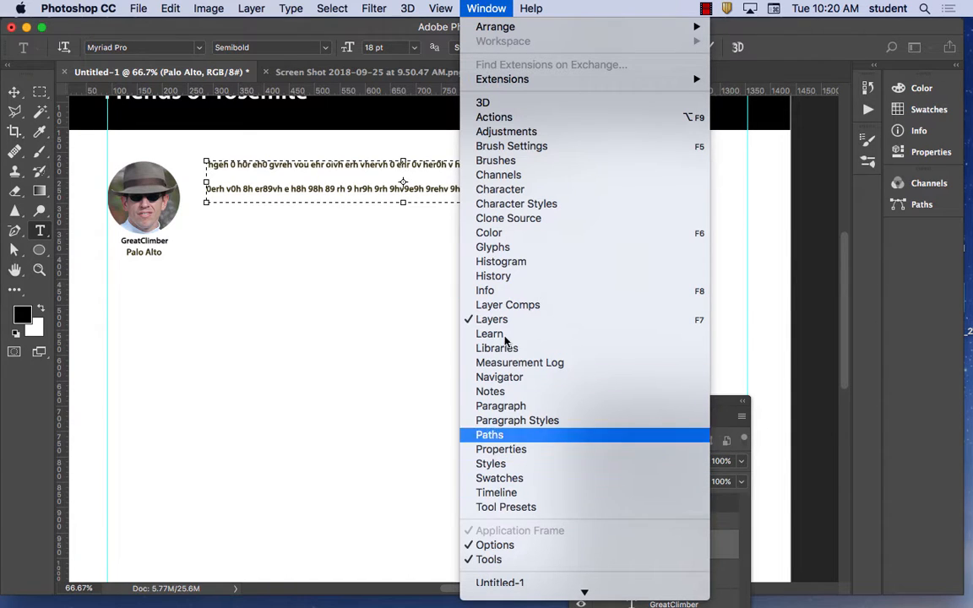
left_click(521, 191)
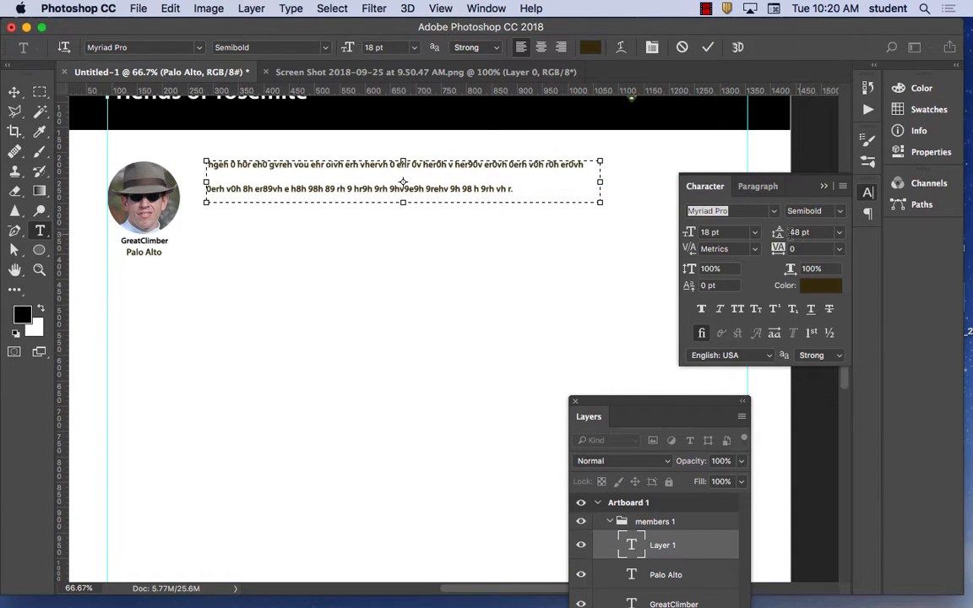
left_click(839, 232)
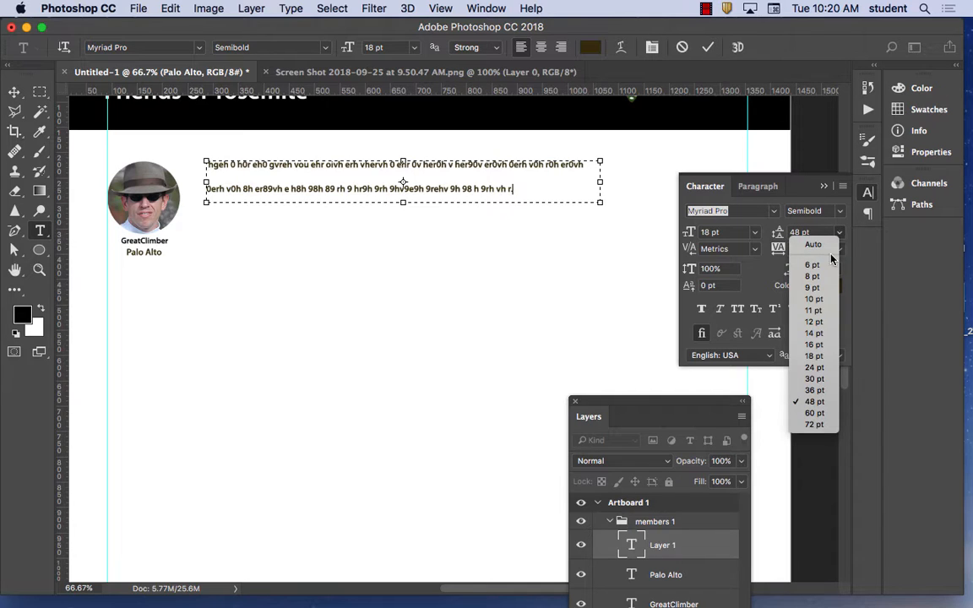
left_click(822, 359)
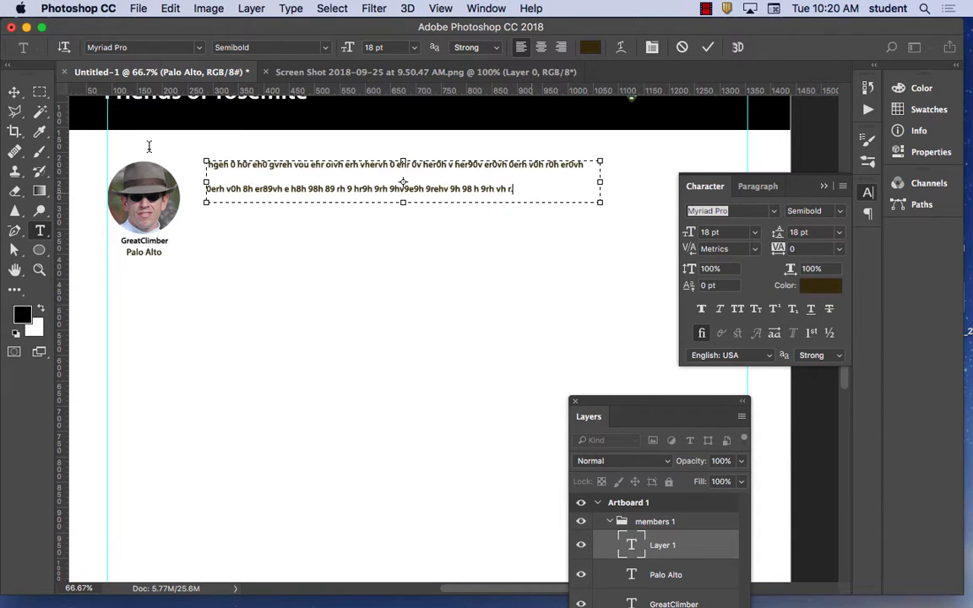
key("super+a")
left_click(839, 233)
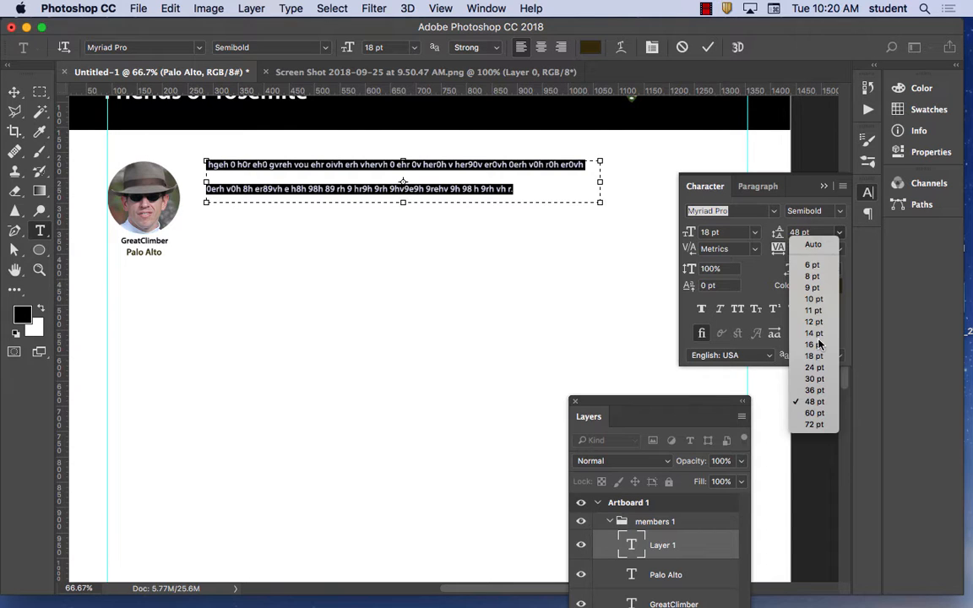
left_click(819, 368)
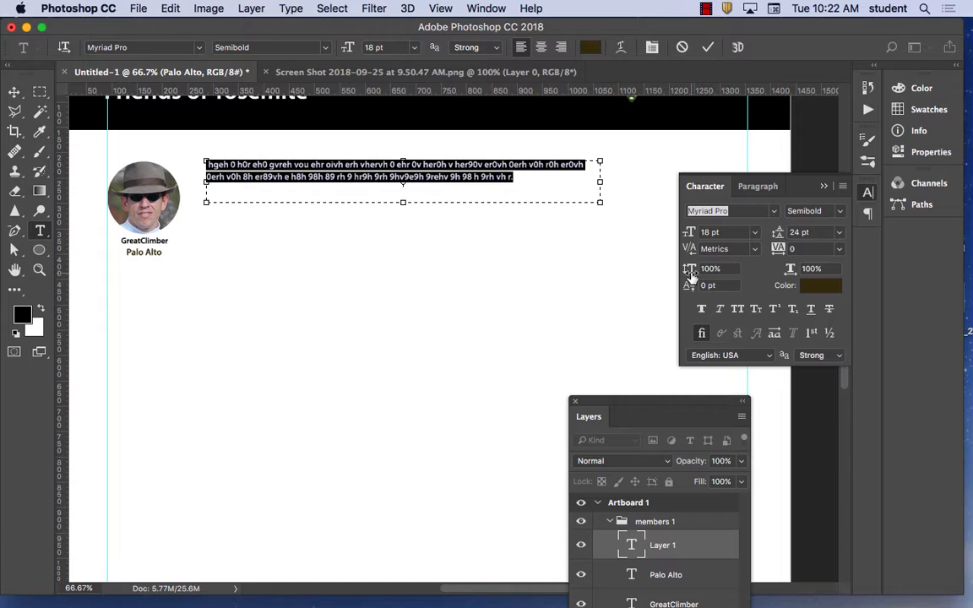
left_click(824, 186)
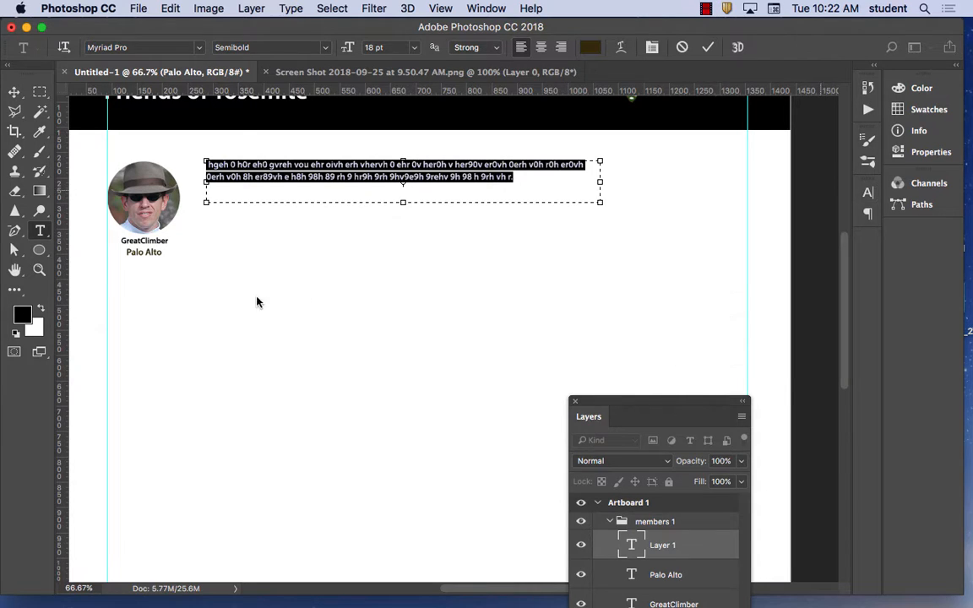
left_click(273, 284)
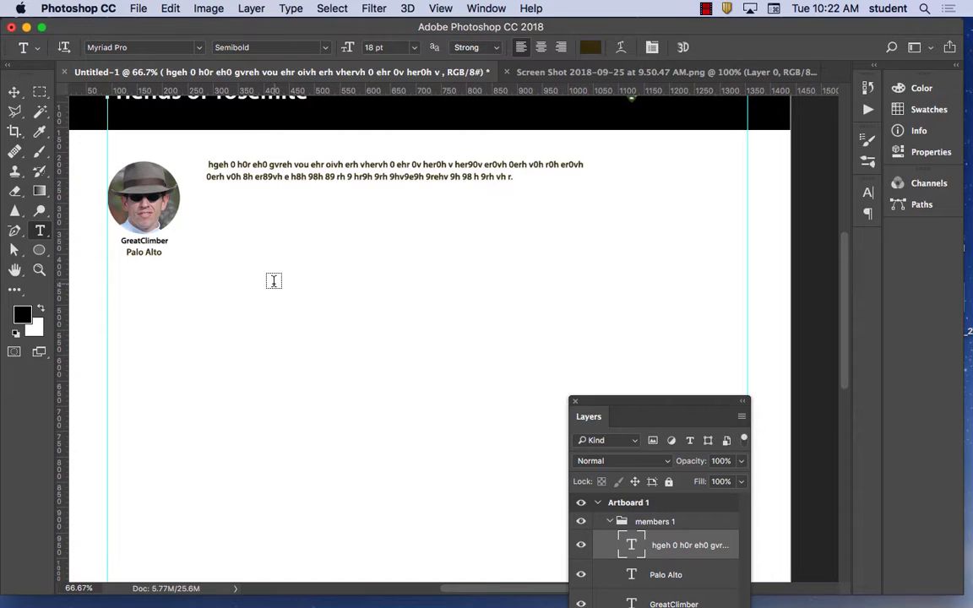
- Move the placeholder paragraph down about 32 px and left about 4 px to make room for a heading above it
left_click(14, 93)
left_click(254, 252)
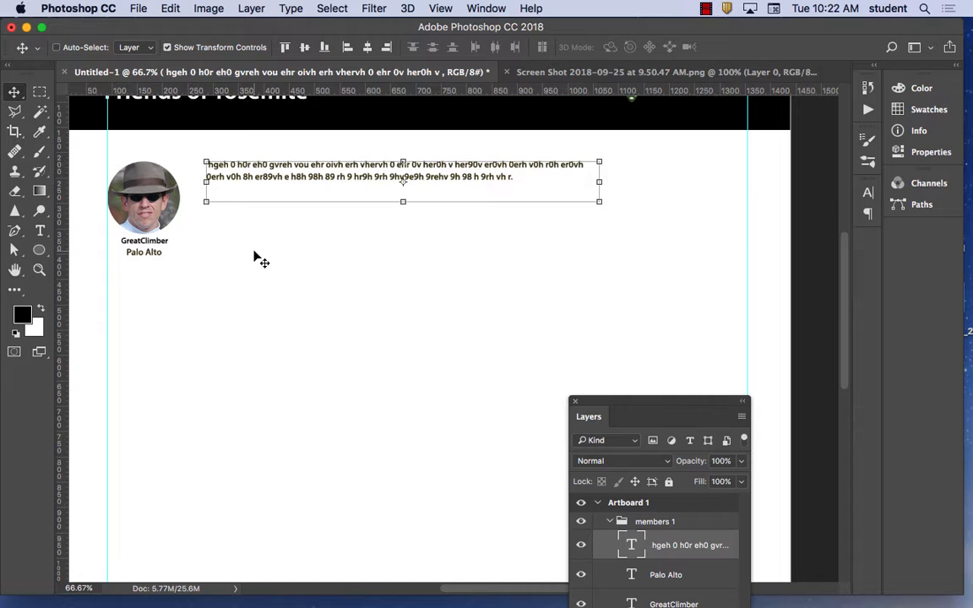
left_click_drag(279, 227, 278, 241)
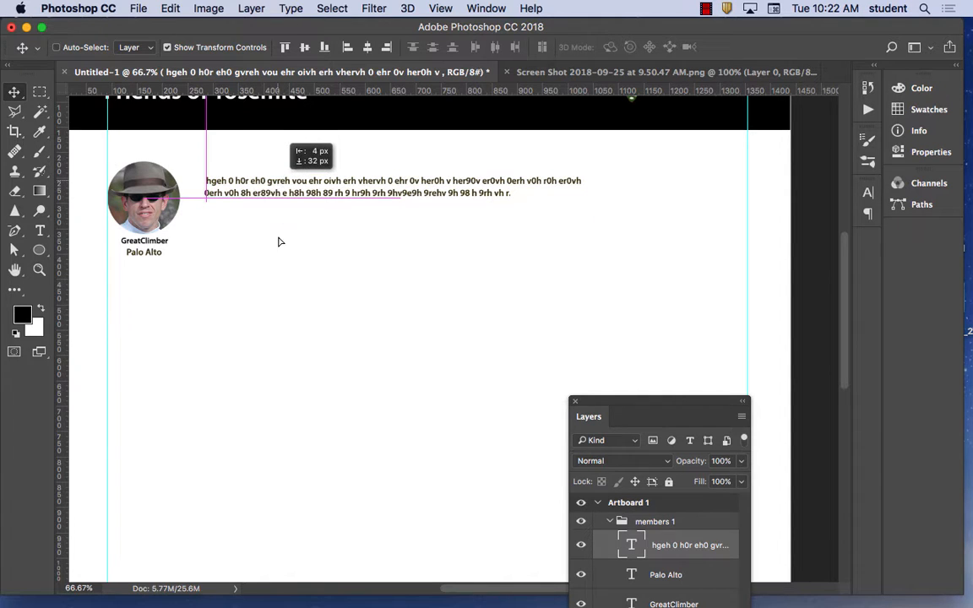
key("ctrl+t")
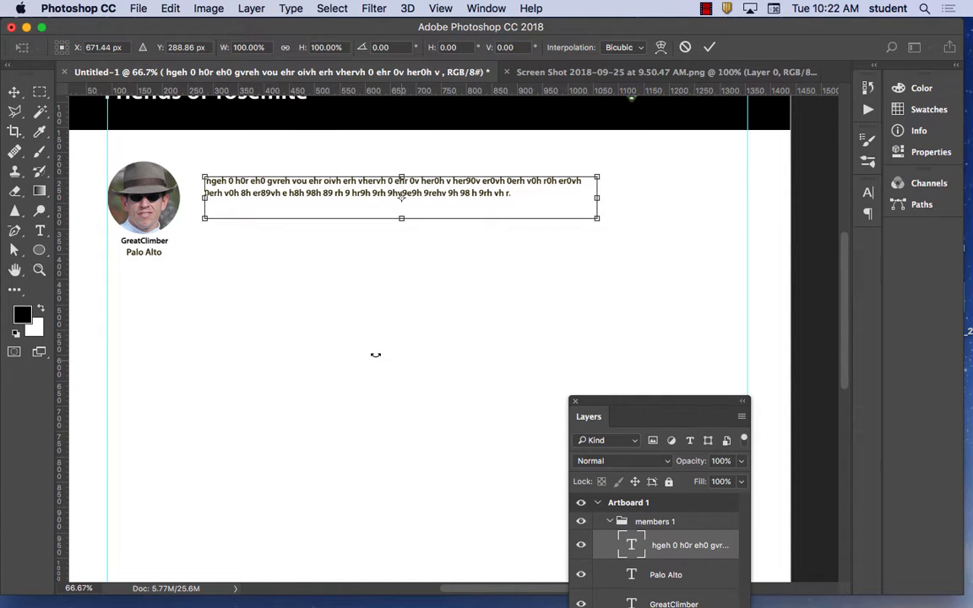
left_click(11, 93)
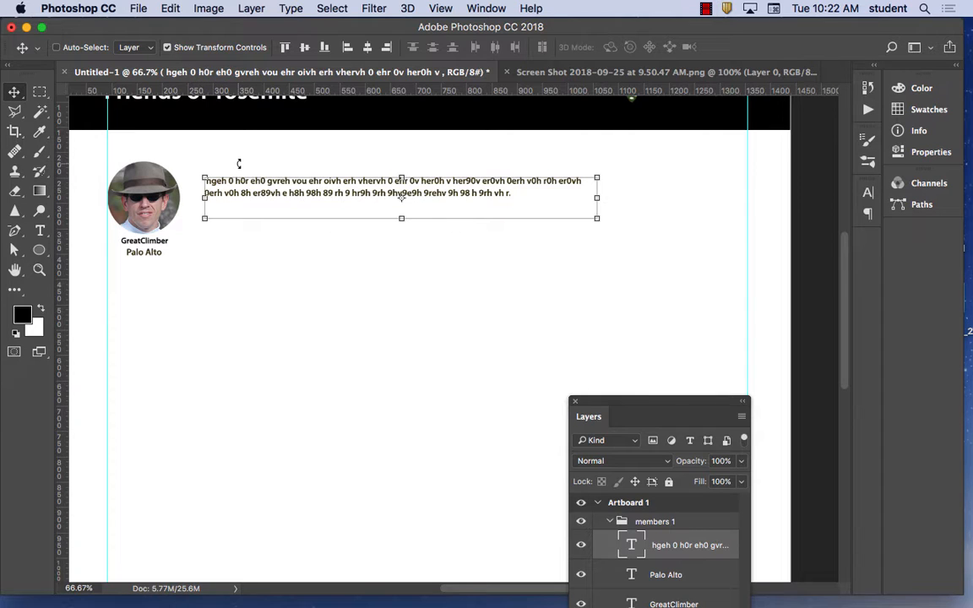
- Add the heading "Love" above the placeholder paragraph with the Horizontal Type tool and set its size to 24 pt
left_click(41, 232)
left_click(209, 160)
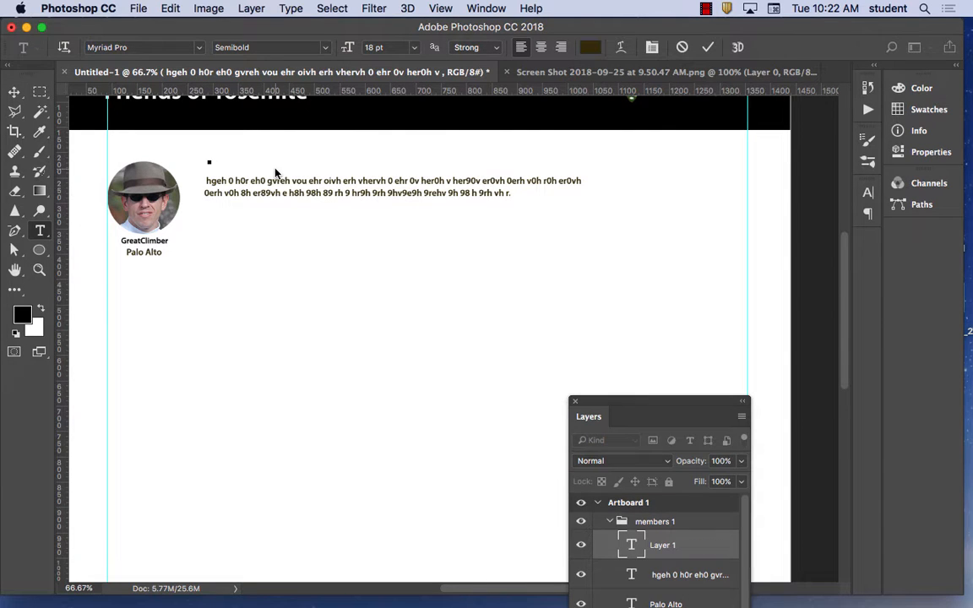
type("Love")
left_click_drag(233, 158, 182, 154)
left_click(413, 49)
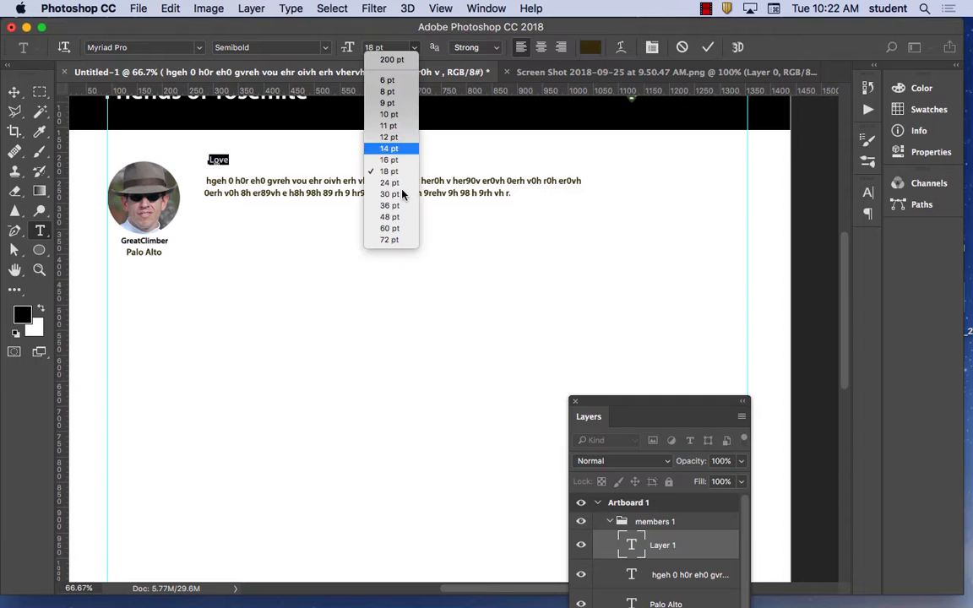
left_click(389, 182)
- Change the colour of the "Love" heading to orange f67208 and commit the text
left_click(590, 47)
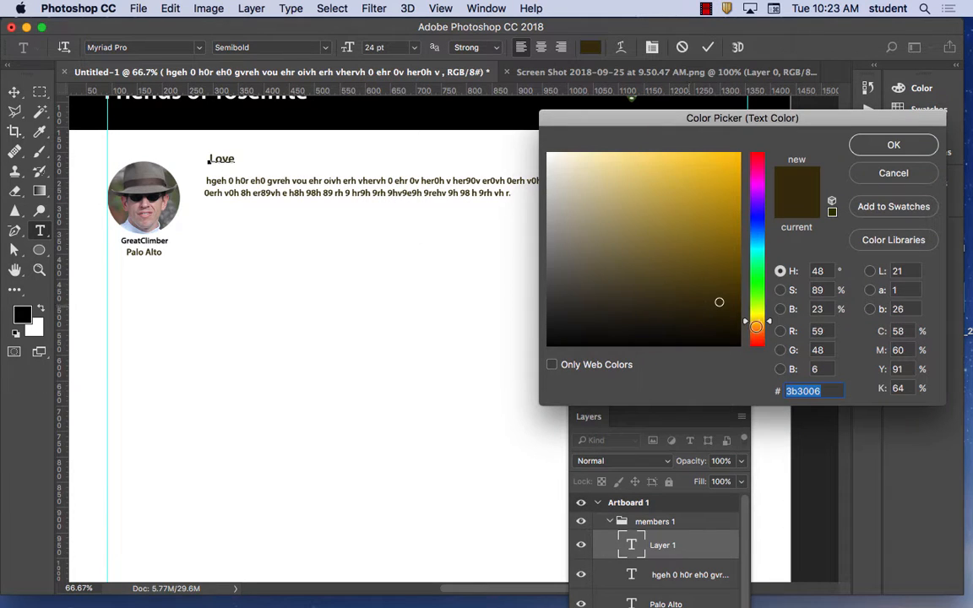
mouse_move(756, 327)
left_mouse_down()
mouse_move(759, 153)
mouse_move(754, 250)
mouse_move(738, 304)
mouse_move(702, 293)
mouse_move(724, 310)
left_mouse_up()
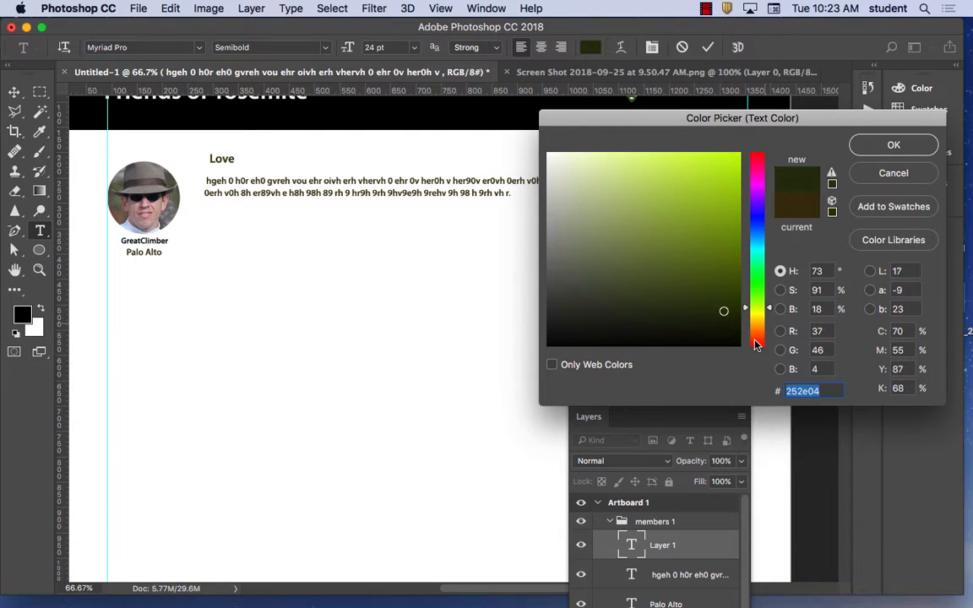
left_click_drag(756, 345, 756, 332)
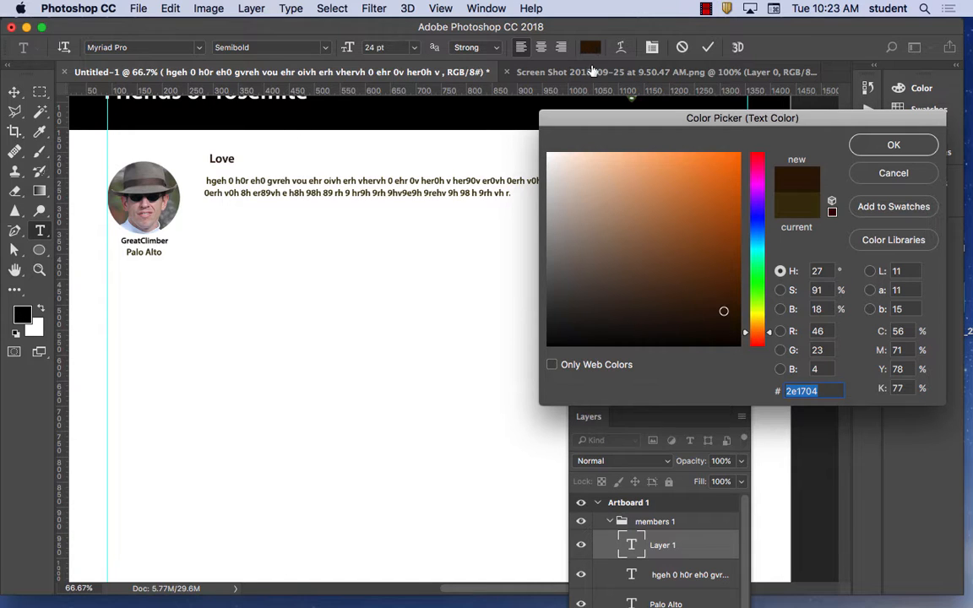
left_click(724, 200)
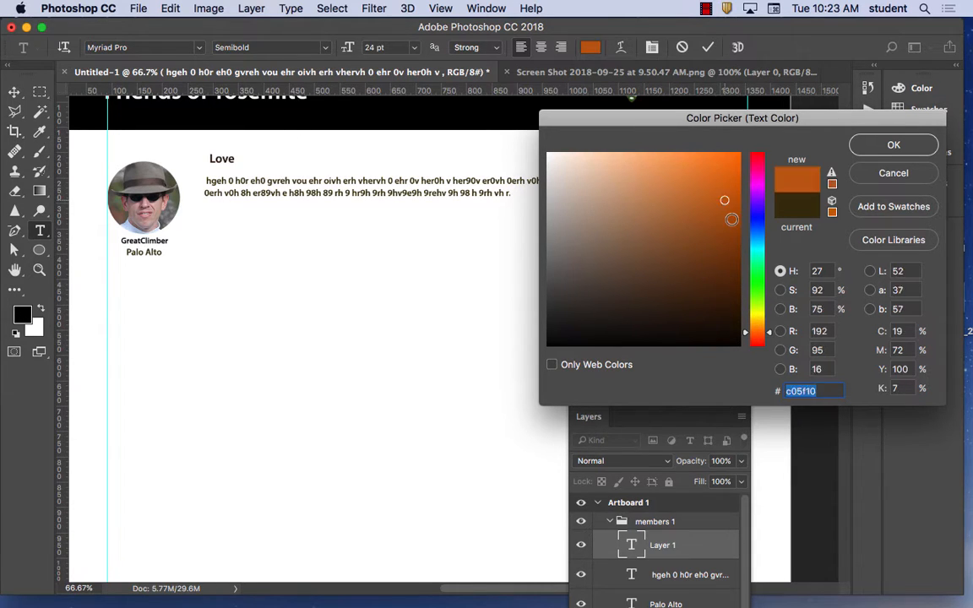
mouse_move(732, 220)
left_mouse_down()
mouse_move(727, 189)
mouse_move(727, 243)
mouse_move(704, 176)
mouse_move(651, 163)
mouse_move(734, 159)
left_mouse_up()
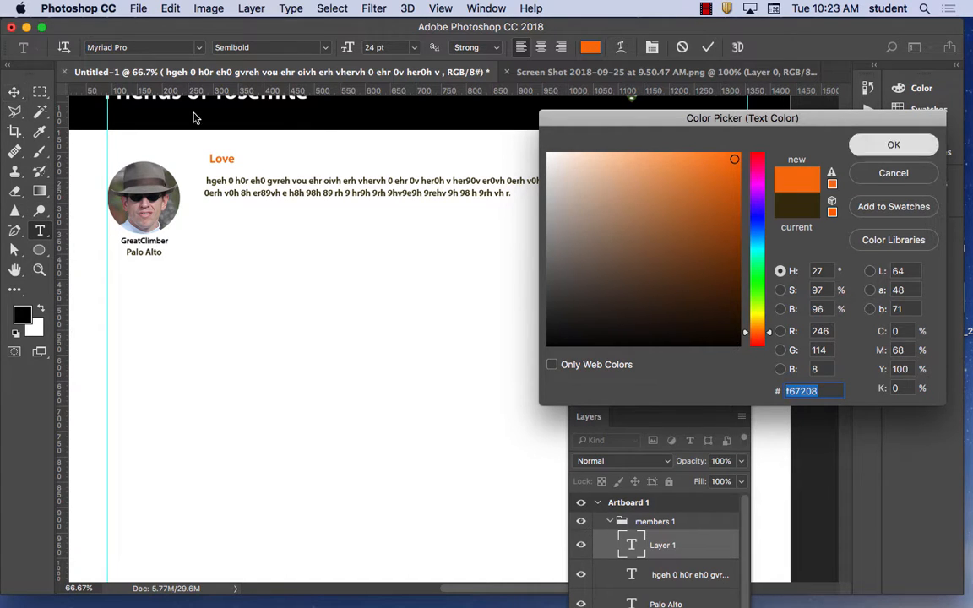
key("Return")
left_click(15, 92)
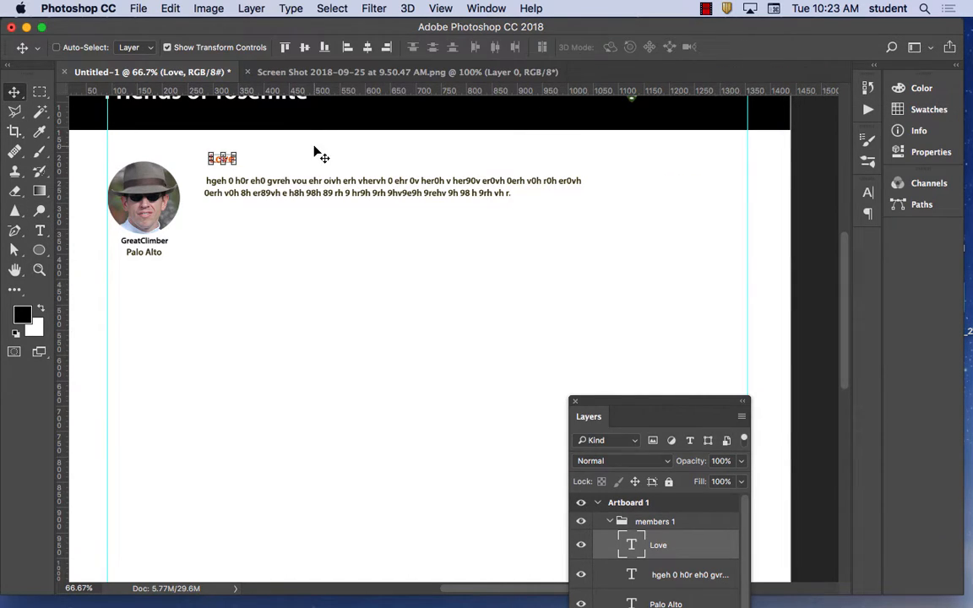
- Move the "Love" heading about 10 px left and 17 px down, aligning it with the paragraph's left edge just above the first line
key("super+1")
left_click_drag(235, 221, 378, 326)
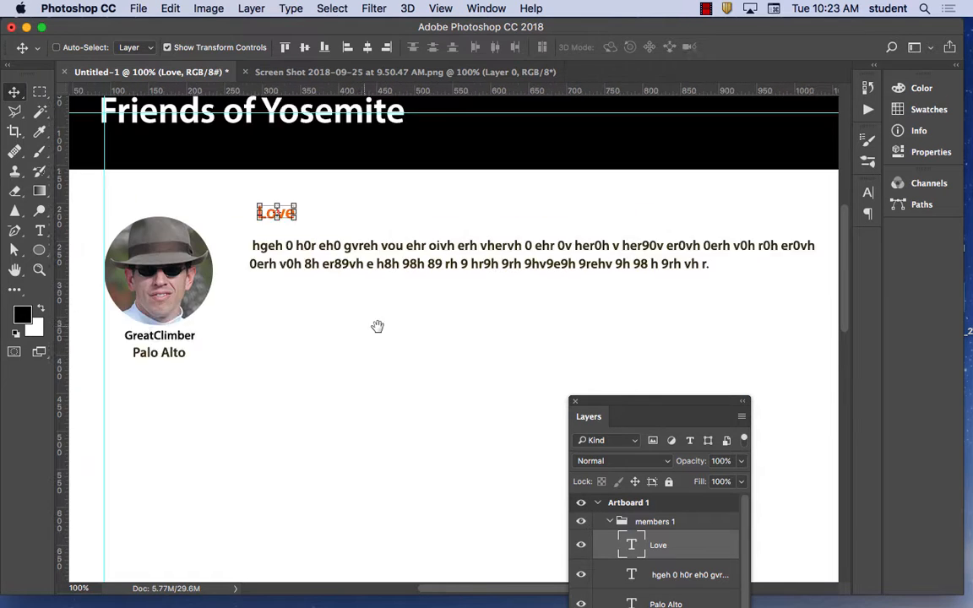
left_click_drag(282, 211, 277, 258)
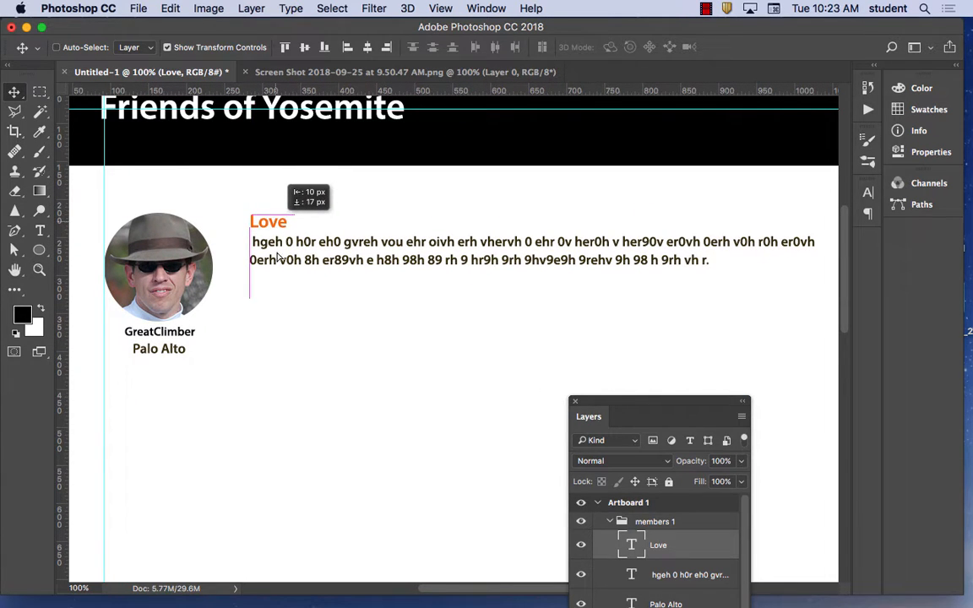
- Delete the leading space at the start of the placeholder paragraph and commit the edit
left_click(40, 229)
left_click(252, 242)
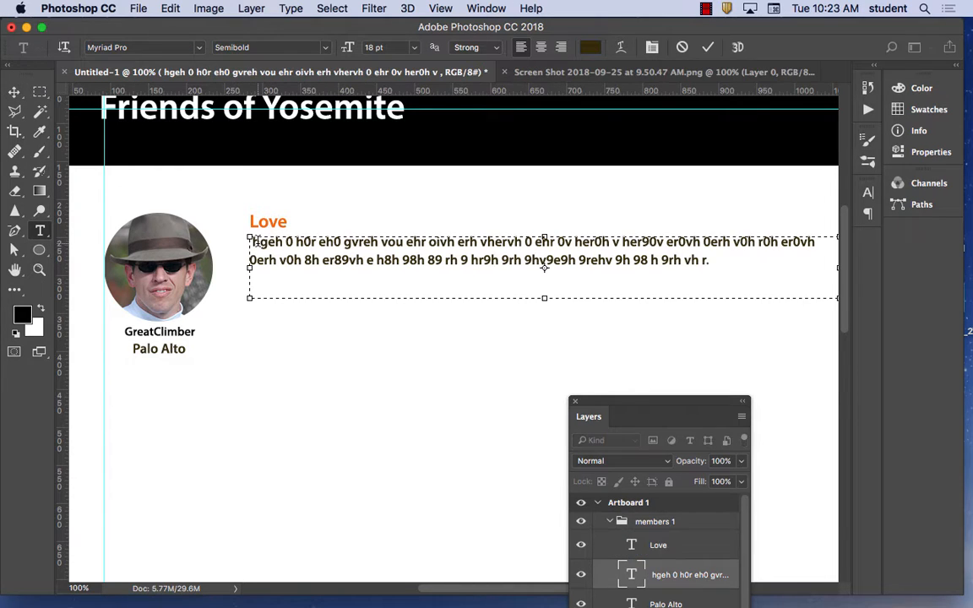
key("BackSpace")
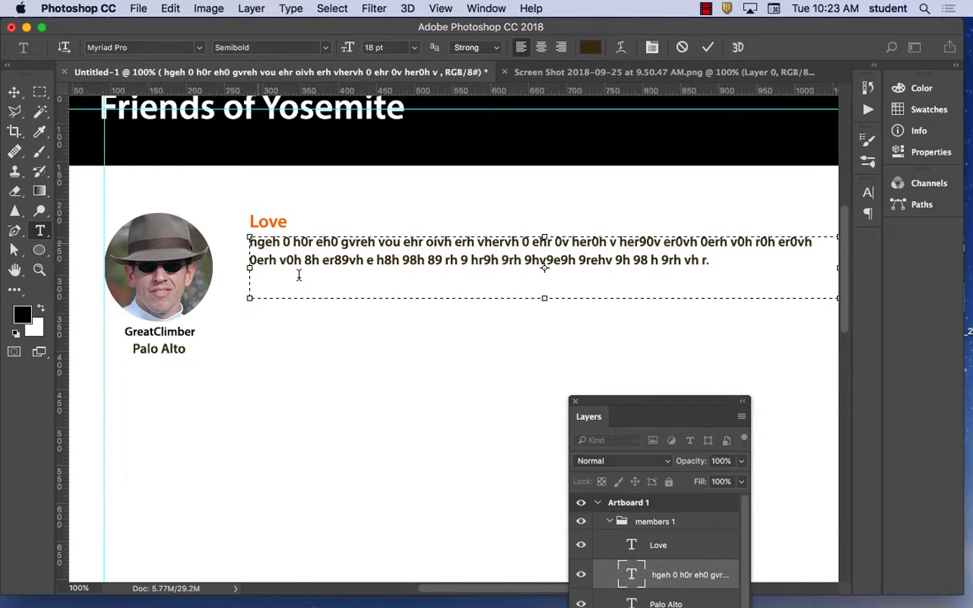
left_click(16, 93)
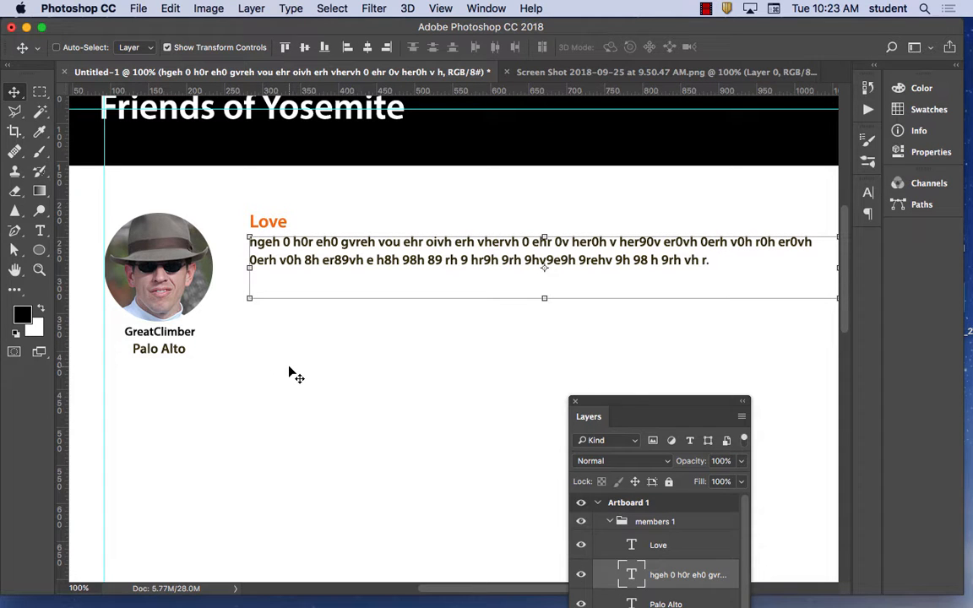
- Try to shrink the placeholder paragraph's box by scaling it with Free Transform
key("super+minus")
key("super+minus")
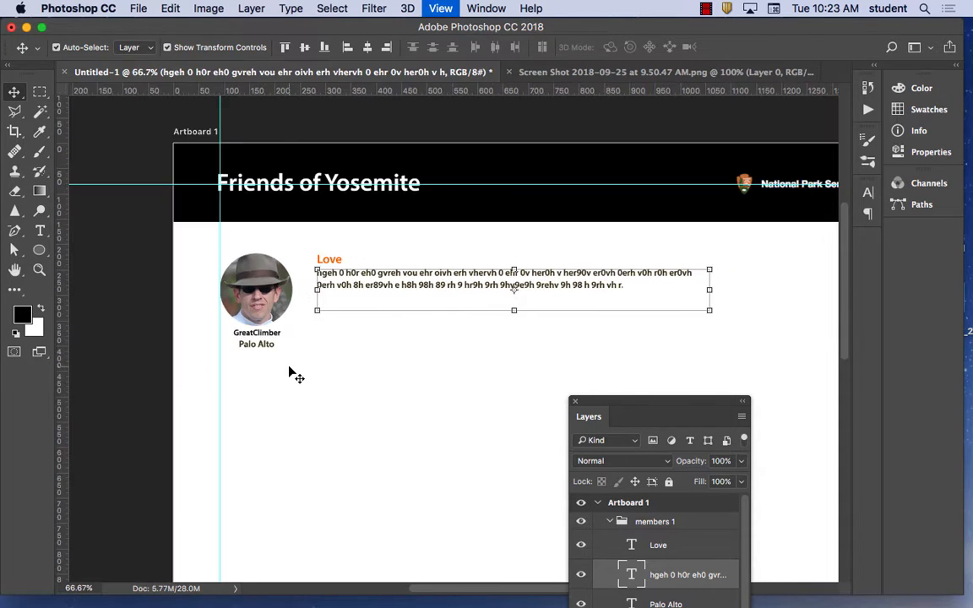
left_click_drag(644, 314, 635, 302)
left_click(170, 8)
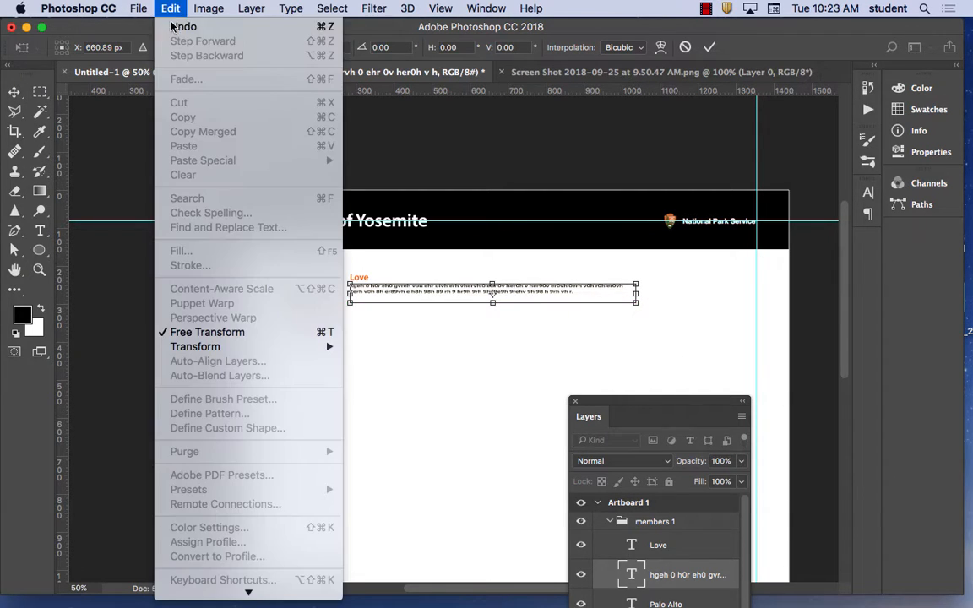
left_click(169, 27)
- Shorten the paragraph's text box to about 40 px tall with the Horizontal Type tool so it fits the two lines, and commit
left_click(40, 230)
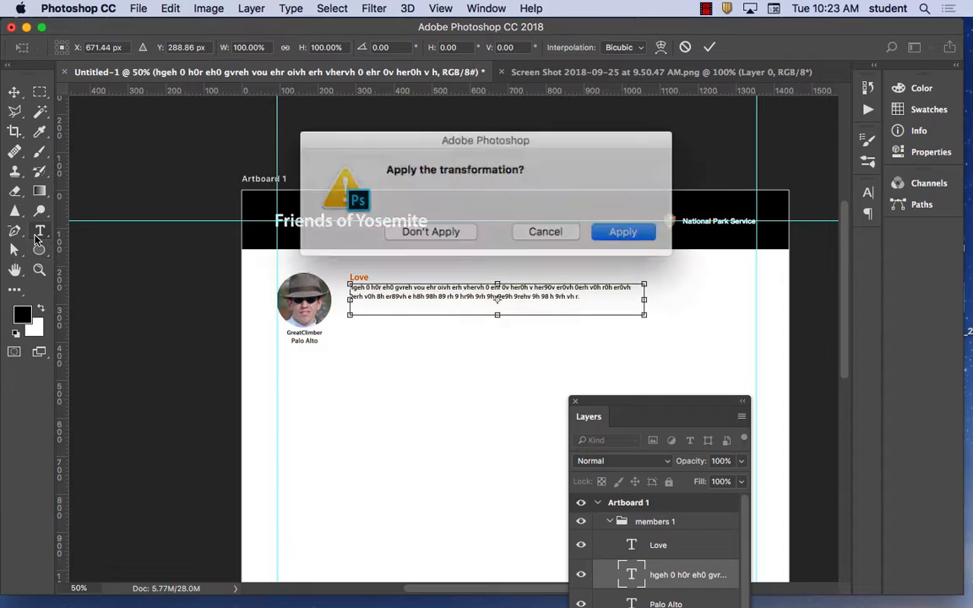
left_click(614, 230)
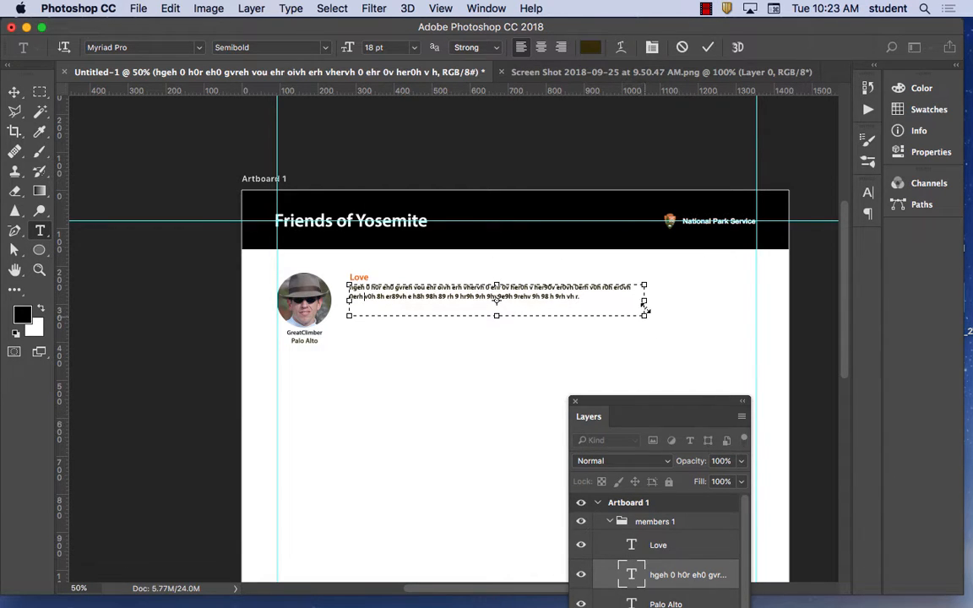
left_click_drag(642, 315, 643, 297)
left_click(14, 92)
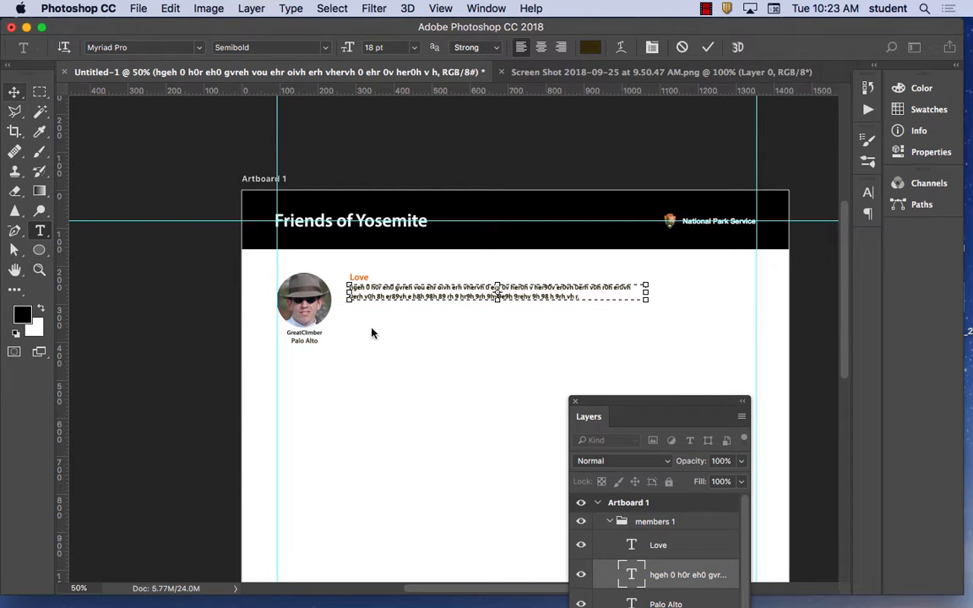
- Move the Layers panel higher and place a vertical guide along the left edge of the heading and paragraph
left_click_drag(677, 406, 800, 243)
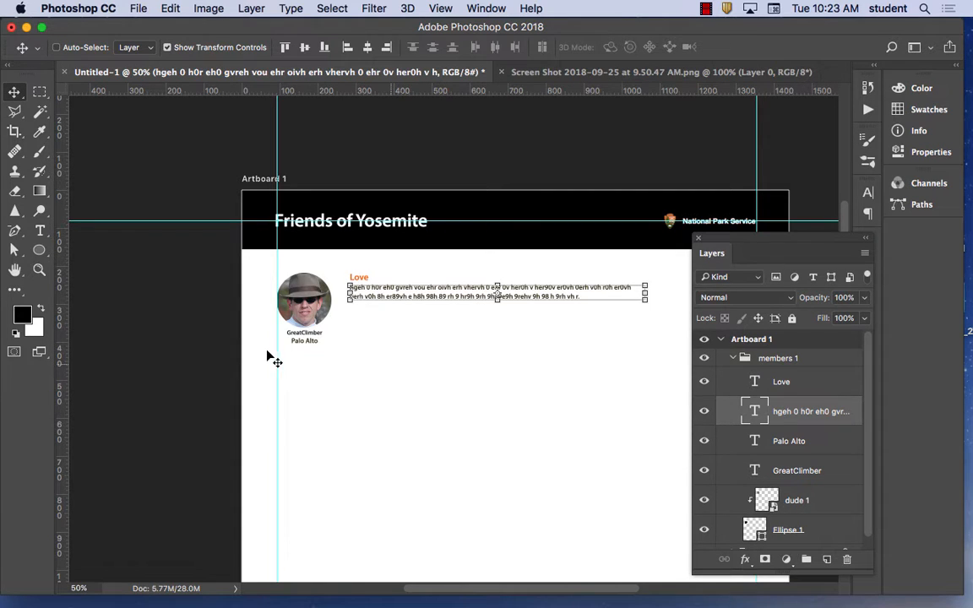
left_click_drag(60, 331, 348, 329)
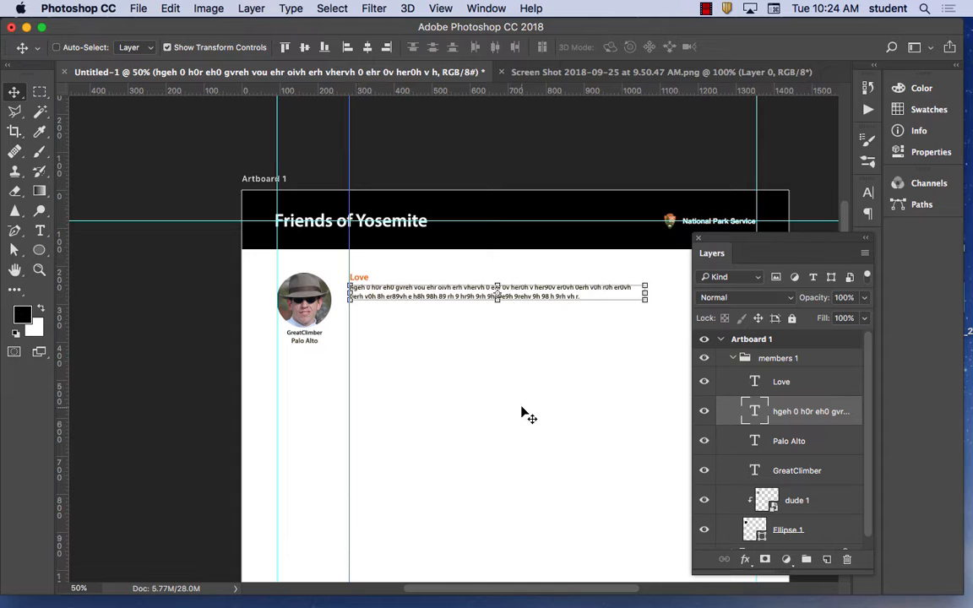
key("super+1")
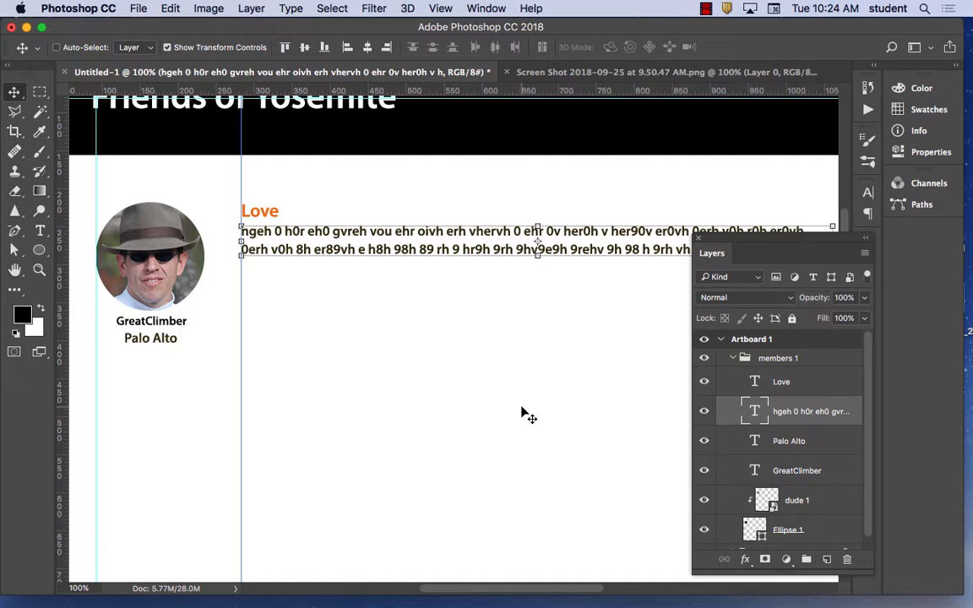
key("super+minus")
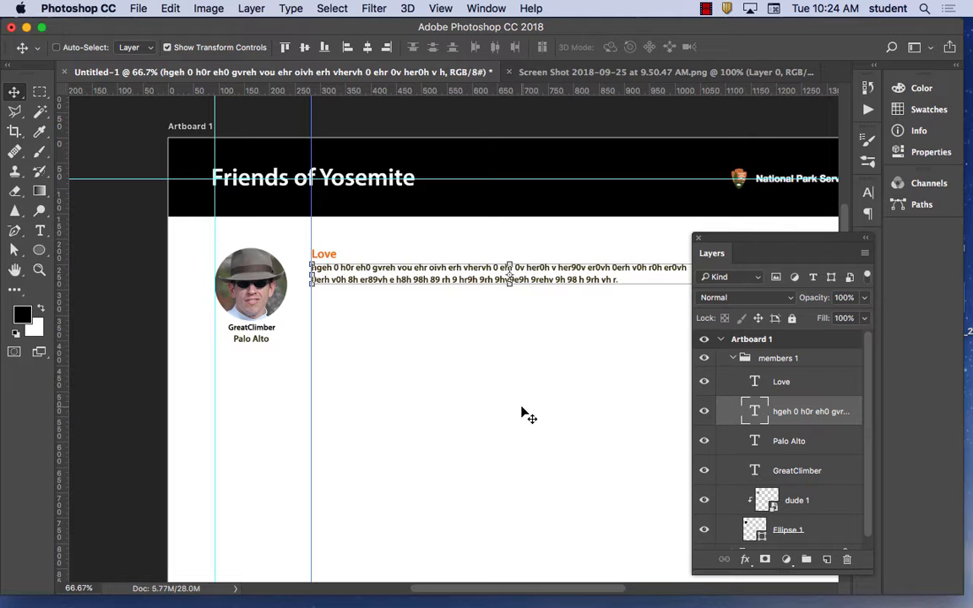
- Enlarge the Layers panel to show all the layers and undo the new vertical guide
left_click_drag(855, 573, 838, 543)
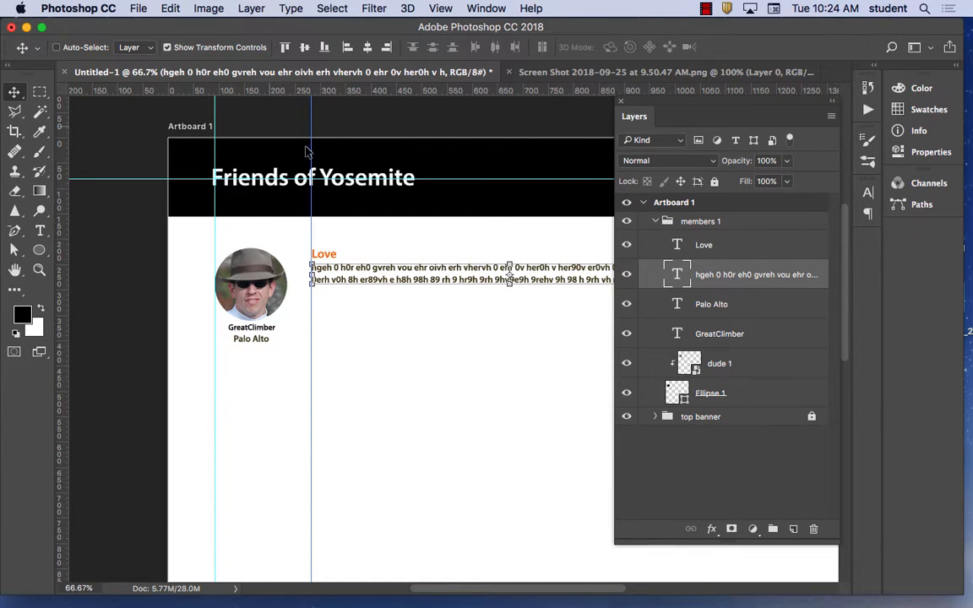
left_click(168, 10)
left_click(167, 10)
left_click(169, 10)
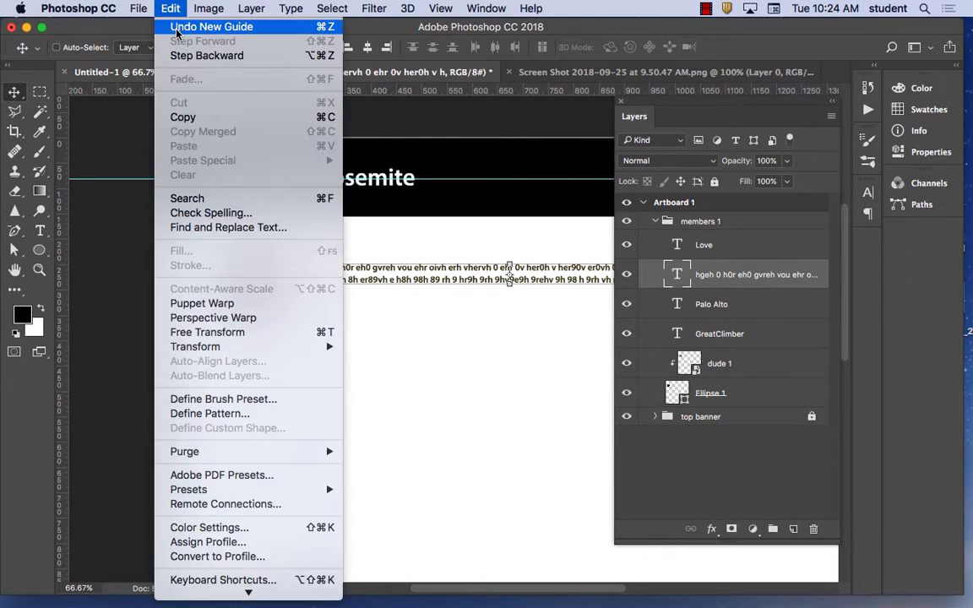
left_click(177, 28)
- Deselect all layers and place a vertical guide along the left edge of the "Love" heading and paragraph
left_click(744, 463)
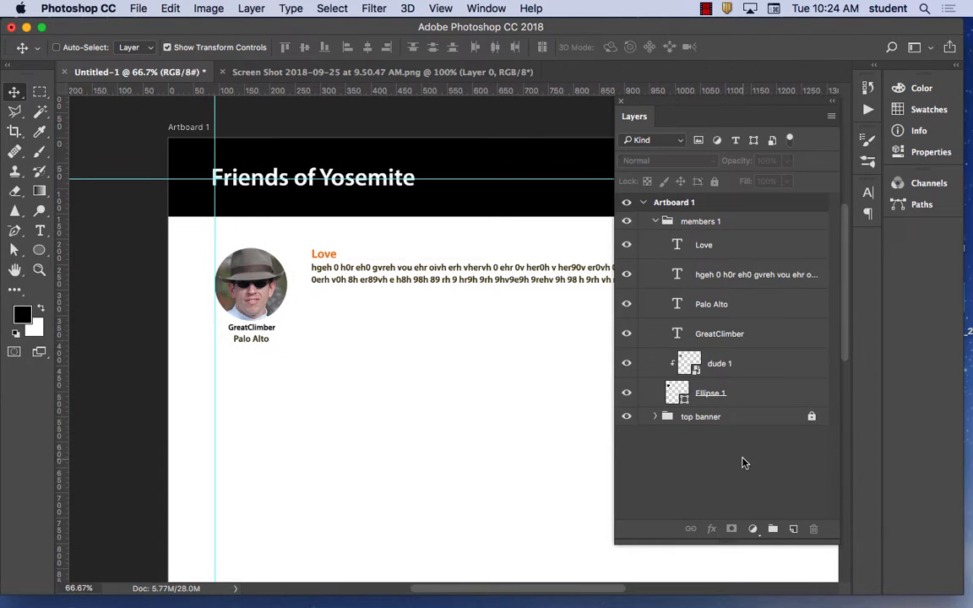
left_click_drag(59, 338, 312, 348)
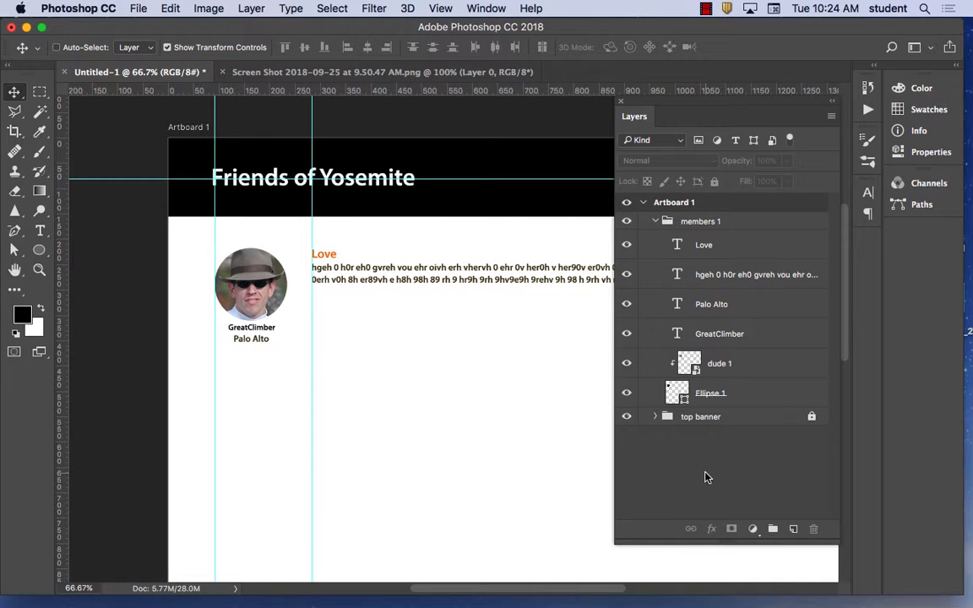
key("super+equal")
key("super+equal")
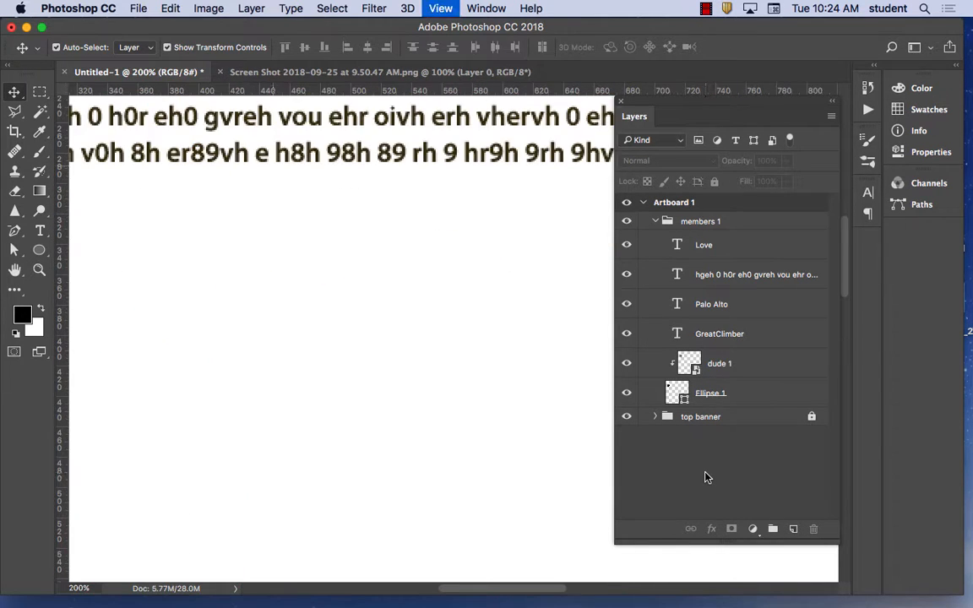
key("super+minus")
key("super+minus")
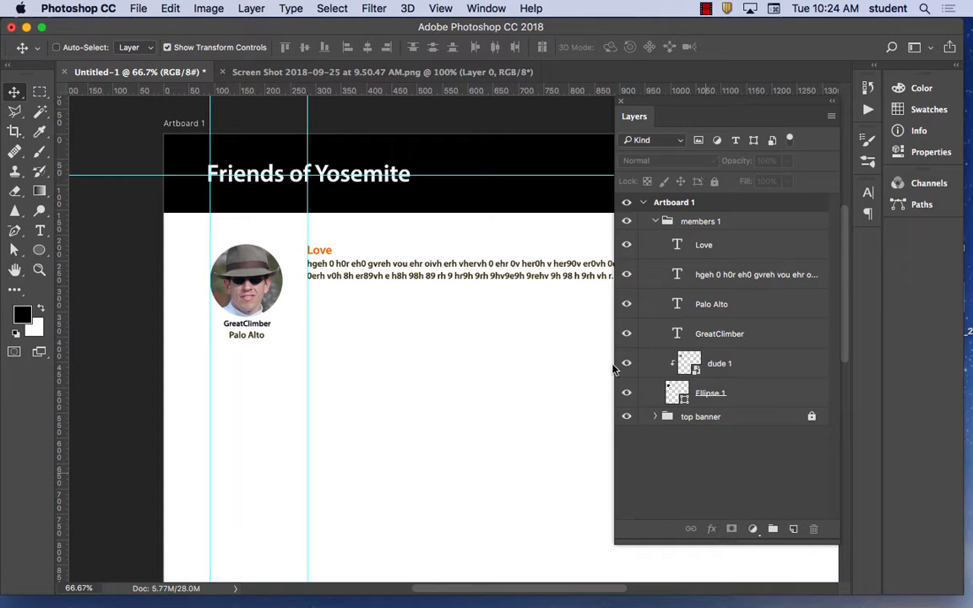
- Place a horizontal guide just below the "Palo Alto" caption, about 400 px down the artboard
left_click_drag(278, 91, 284, 339)
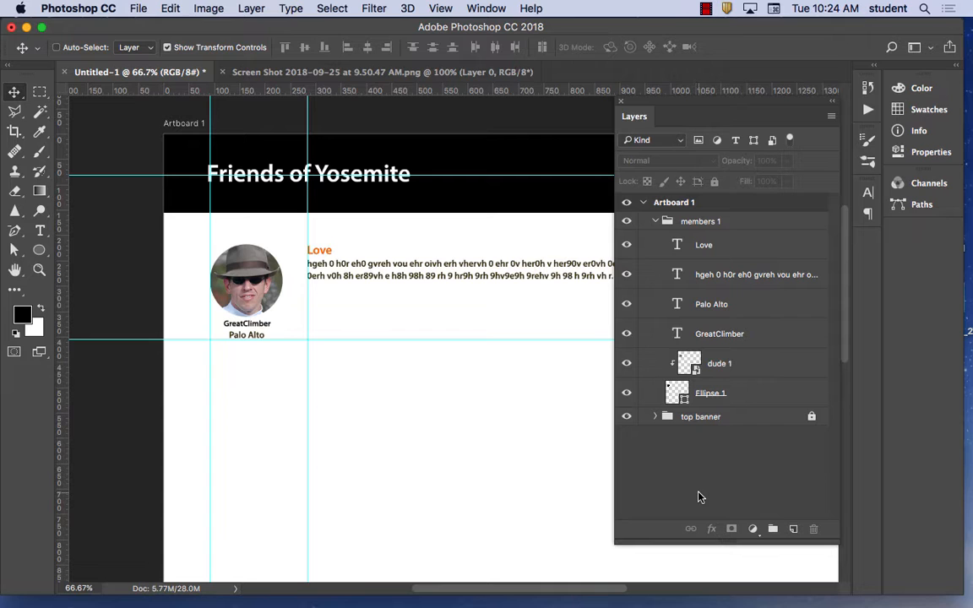
left_click_drag(495, 347, 174, 347)
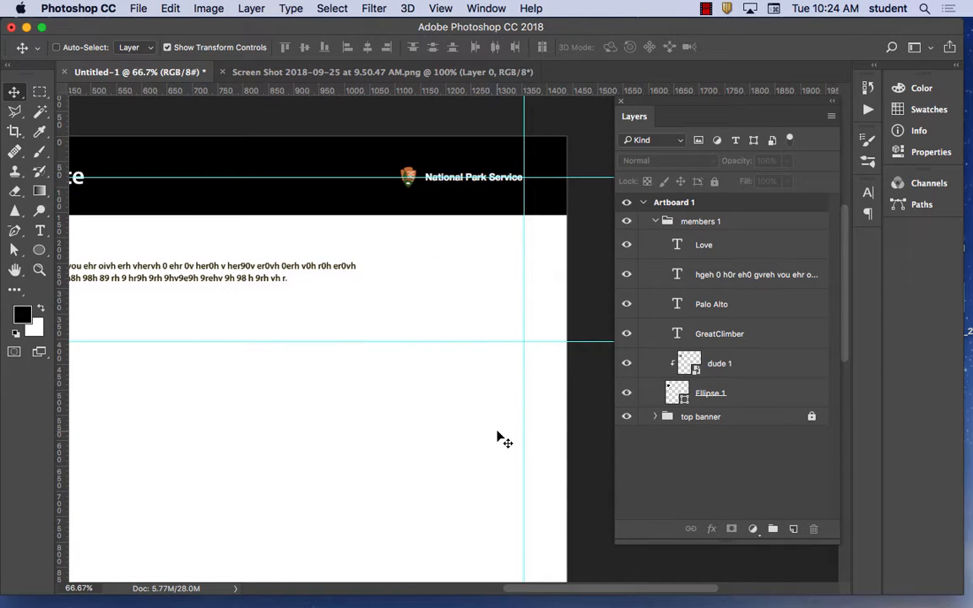
key("super+minus")
key("super+minus")
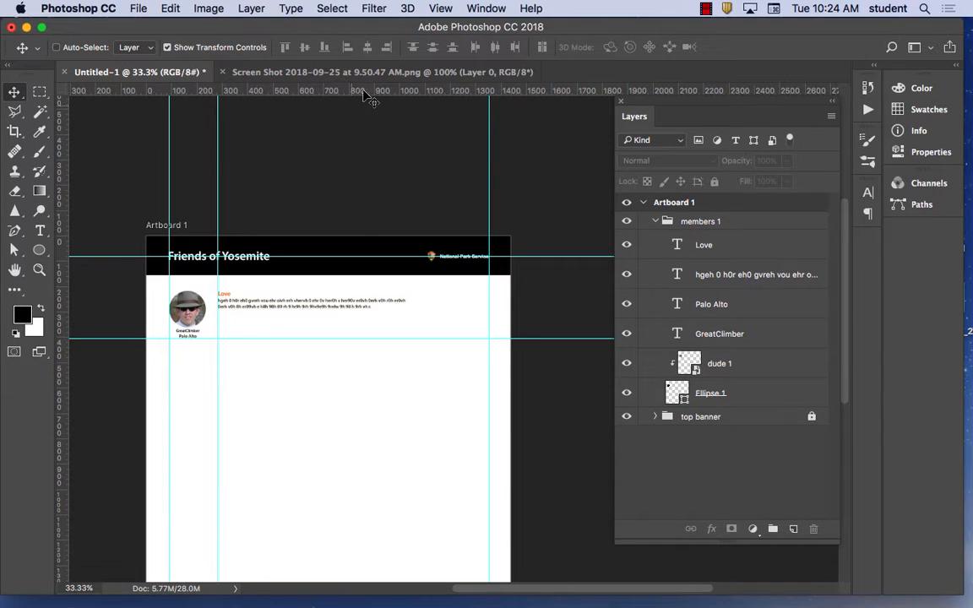
- Place a horizontal guide just above the portrait, about 200 px down the artboard, and select the "Love" text layer
left_click_drag(359, 255, 361, 289)
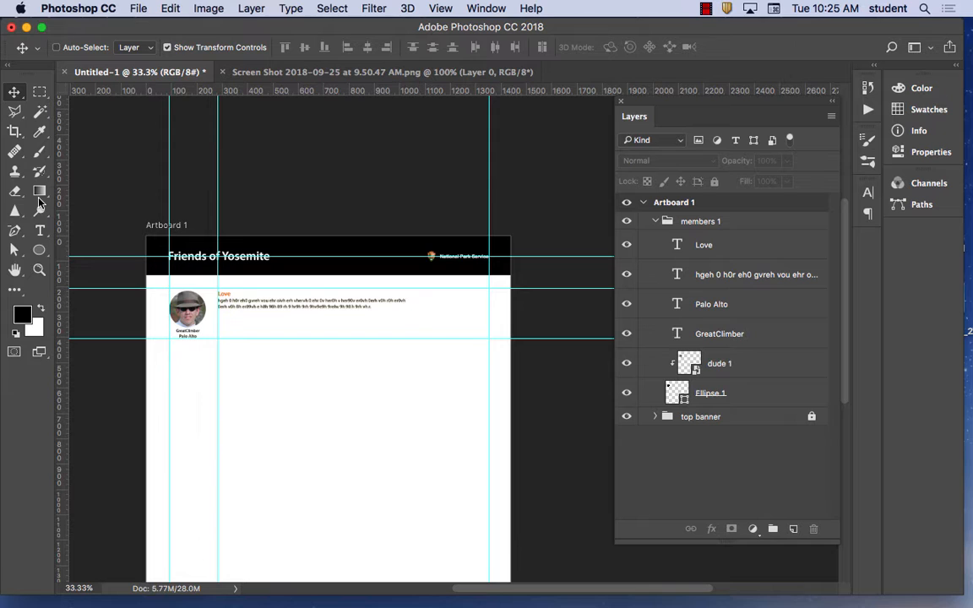
left_click(40, 230)
left_click(14, 91)
left_click(224, 294)
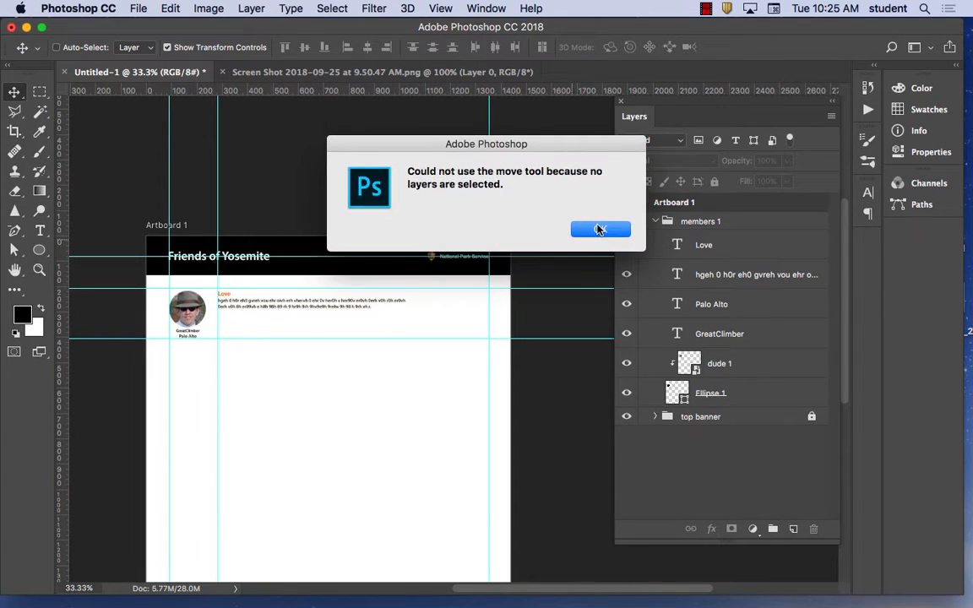
left_click(599, 230)
left_click(704, 245)
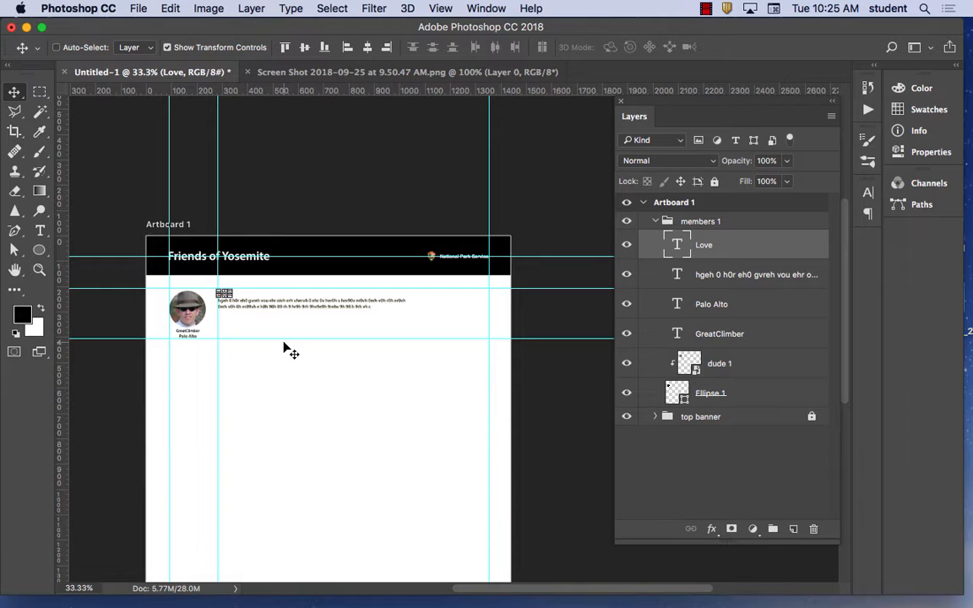
key("super+plus")
key("super+plus")
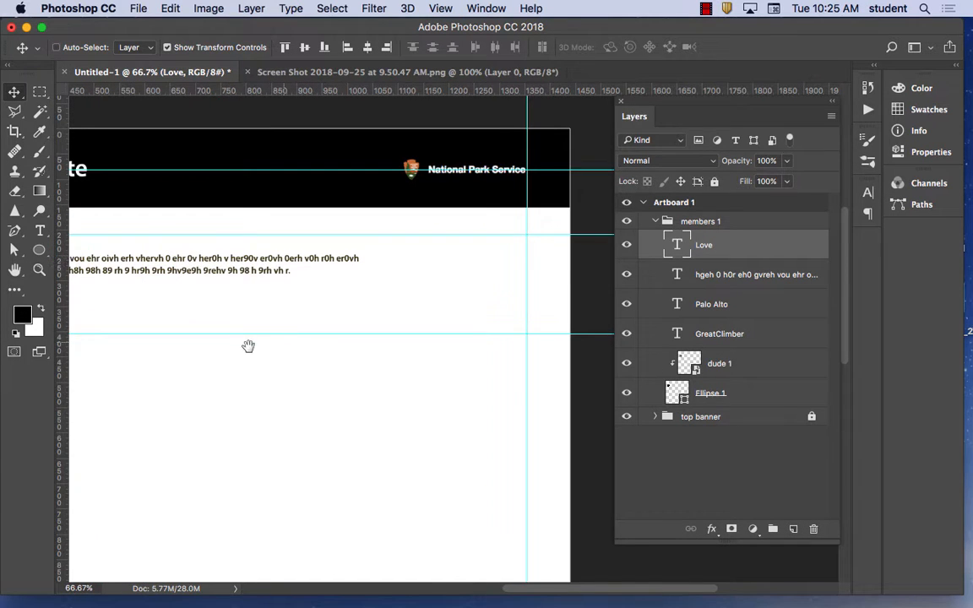
left_click_drag(248, 346, 320, 387)
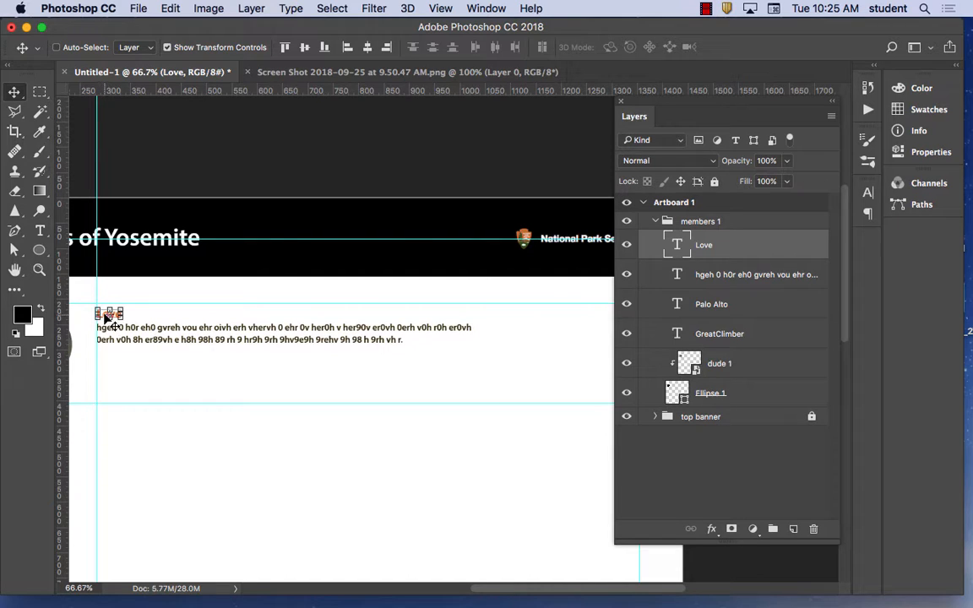
left_click_drag(106, 316, 374, 327)
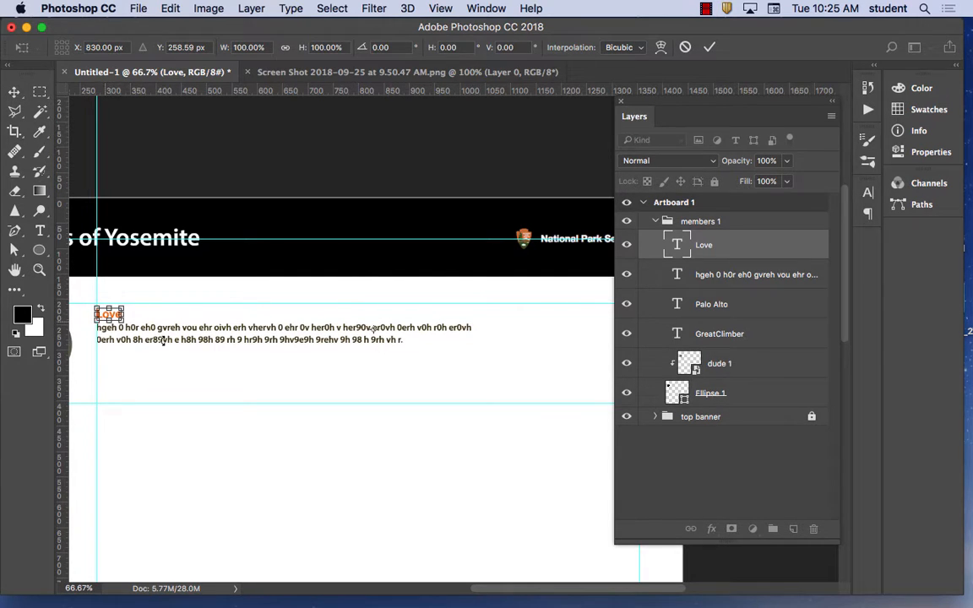
scroll(257, 346, "up", 3)
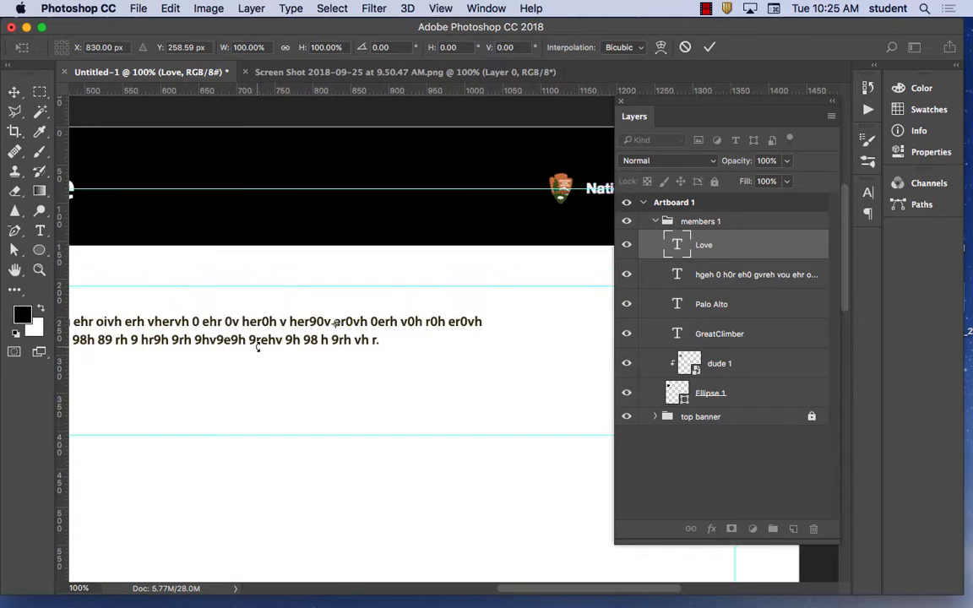
scroll(248, 294, "left", 10)
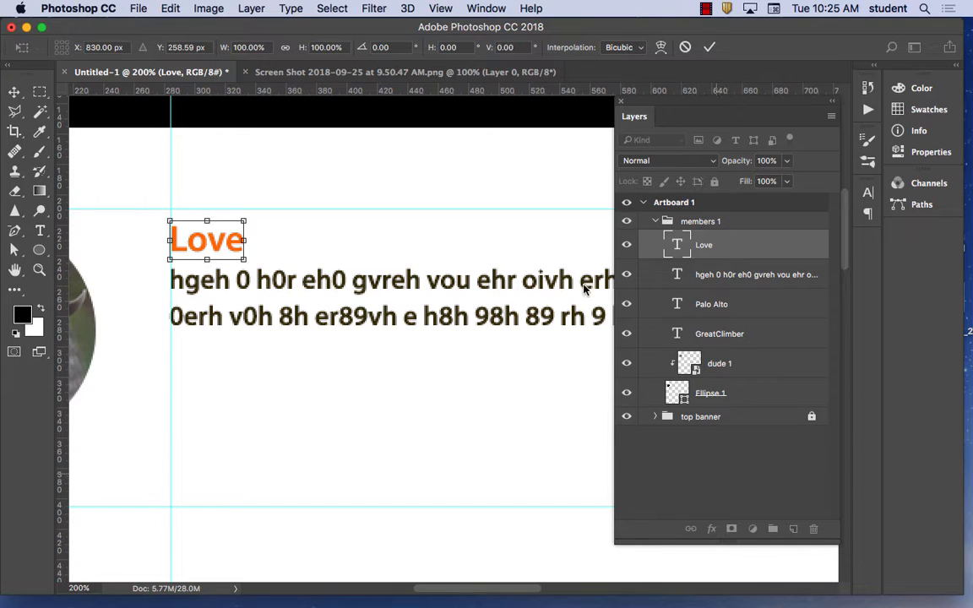
left_click(14, 90)
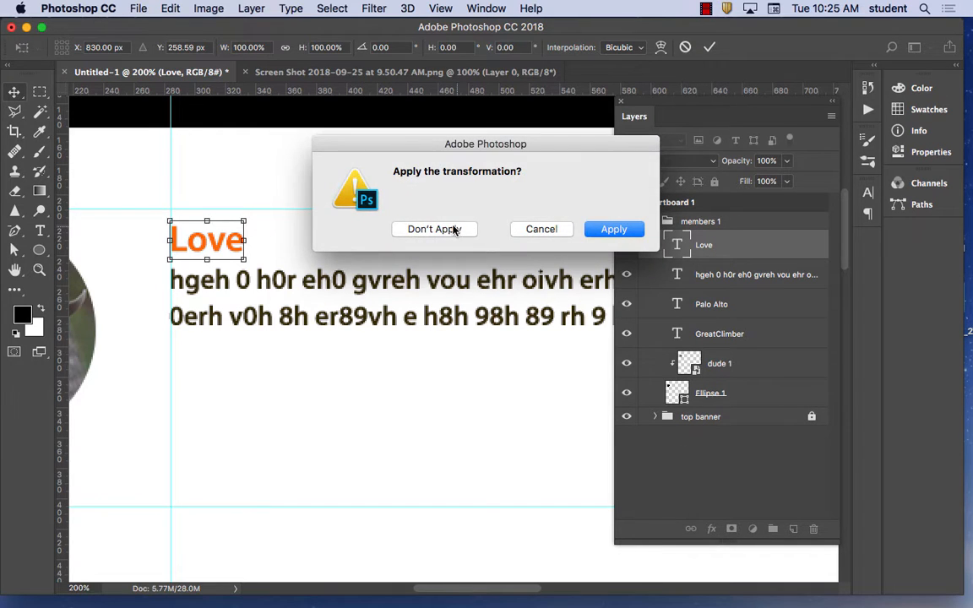
left_click(453, 230)
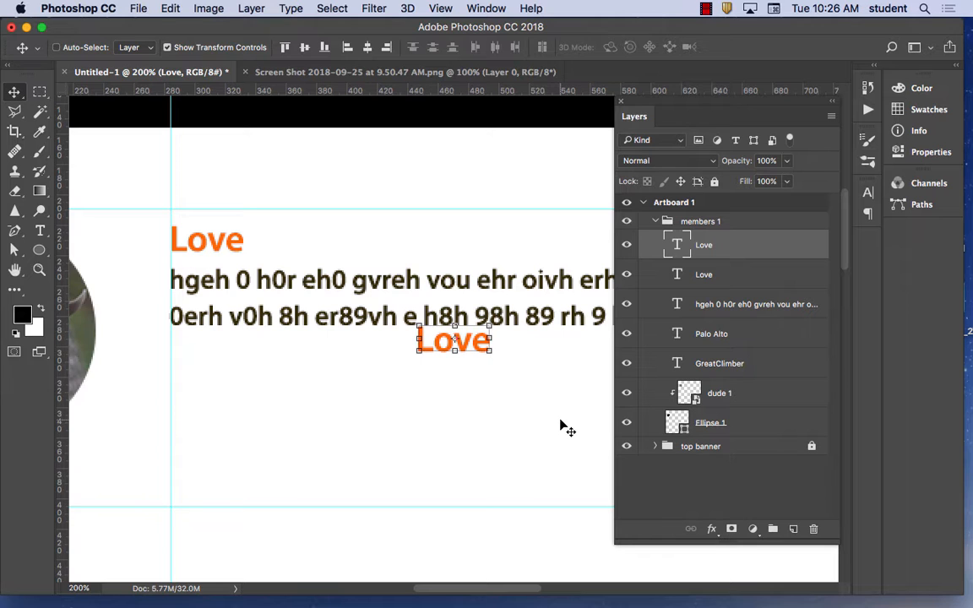
- Move the duplicated "Love" heading into the empty area beside the comment paragraph, below the National Park Service logo
key("super+minus")
key("super+minus")
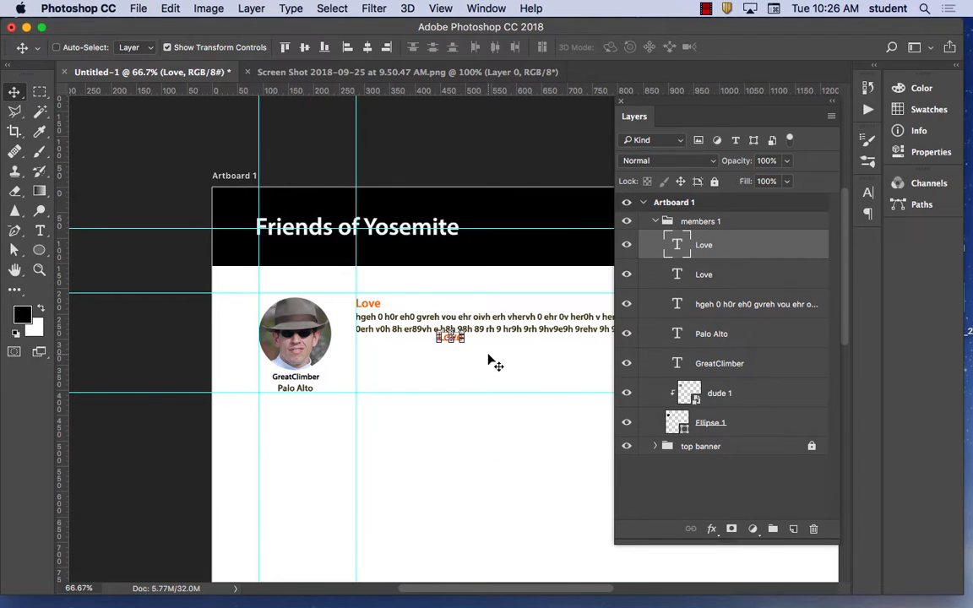
left_click_drag(548, 377, 326, 365)
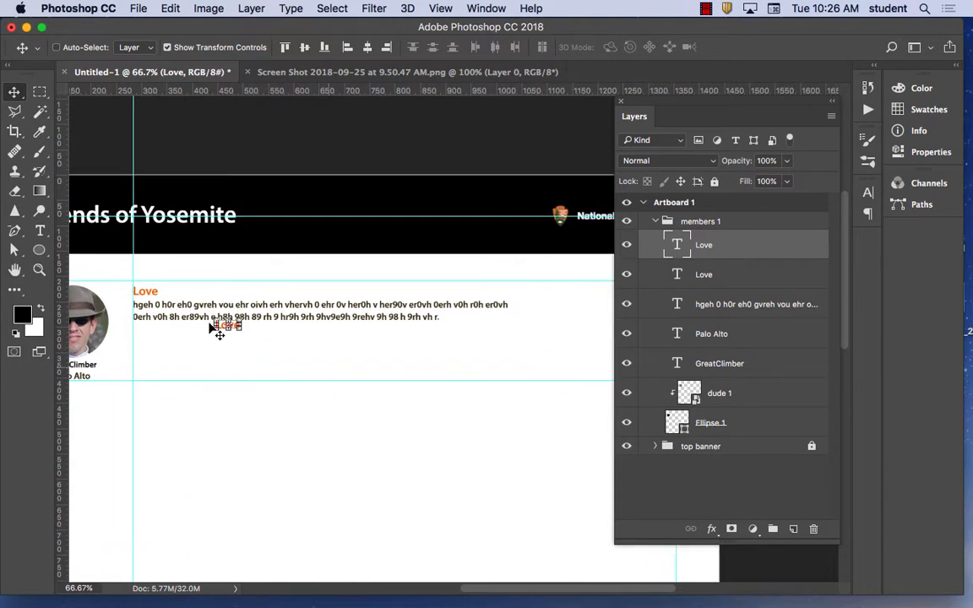
left_click_drag(233, 329, 282, 292)
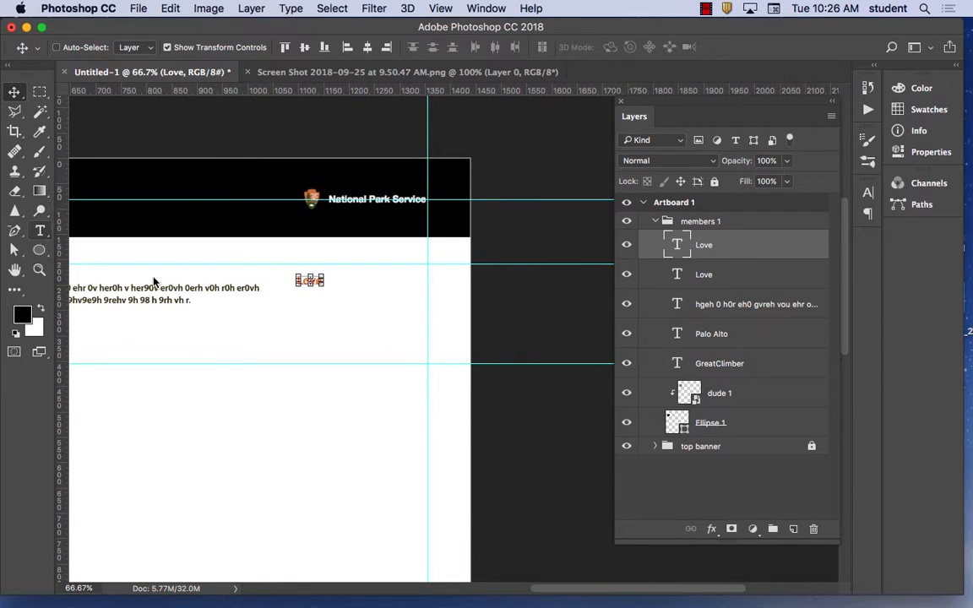
- Replace the text of the duplicated "Love" heading with "Recommend"
key("t")
left_click(326, 281)
key("super+a")
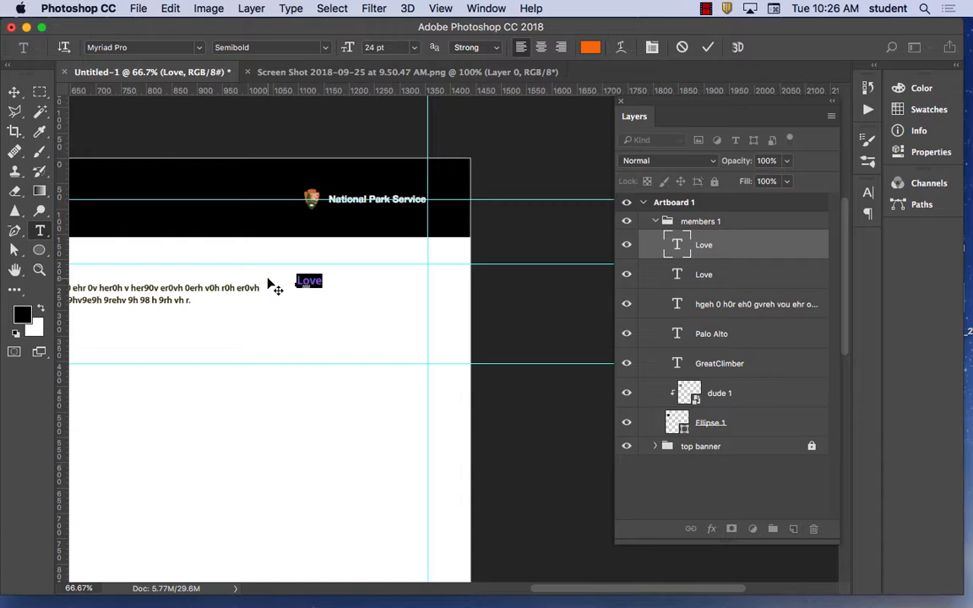
type("Recomm")
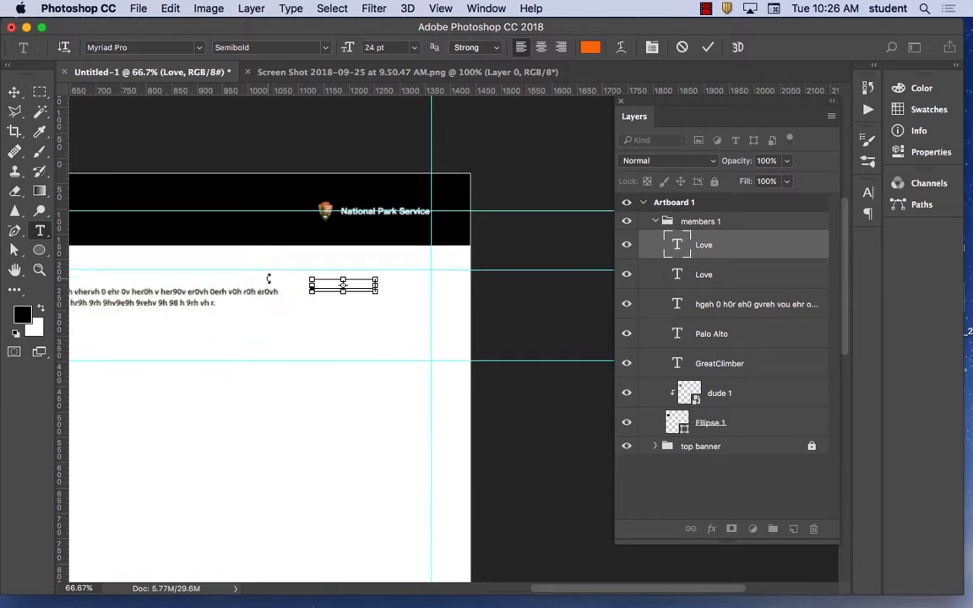
key("super+minus")
key("super+minus")
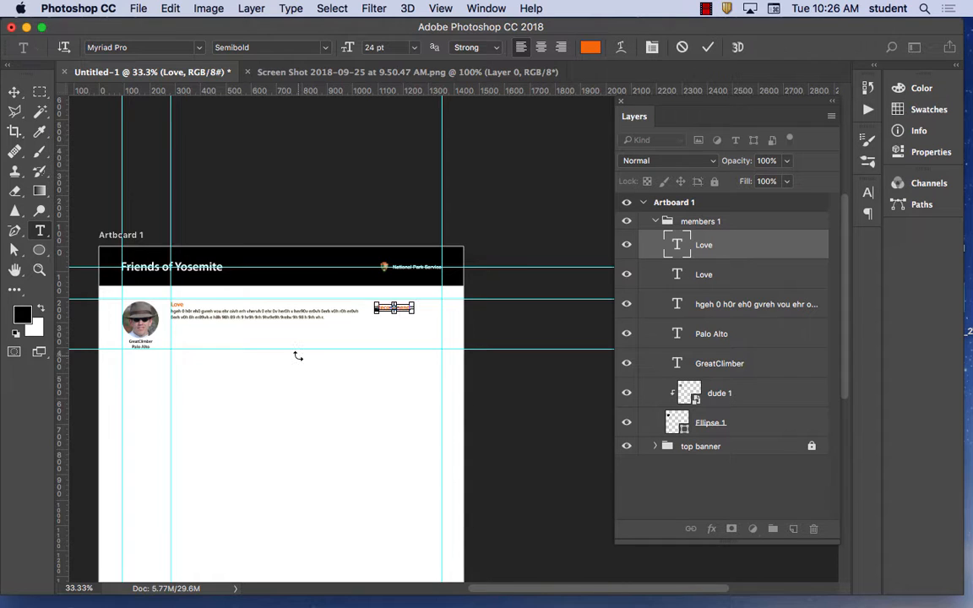
key("super+plus")
key("super+Return")
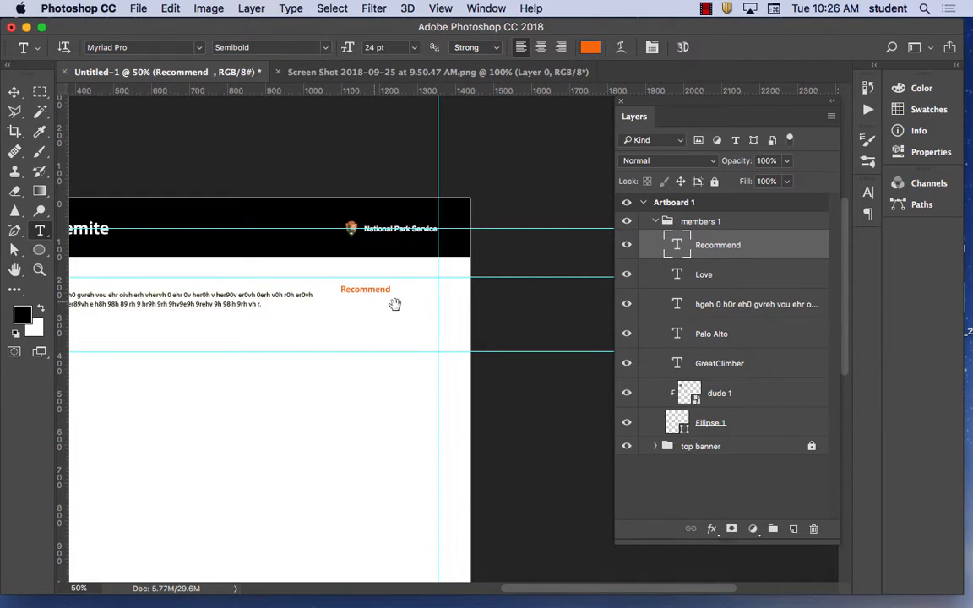
left_click_drag(273, 374, 403, 340)
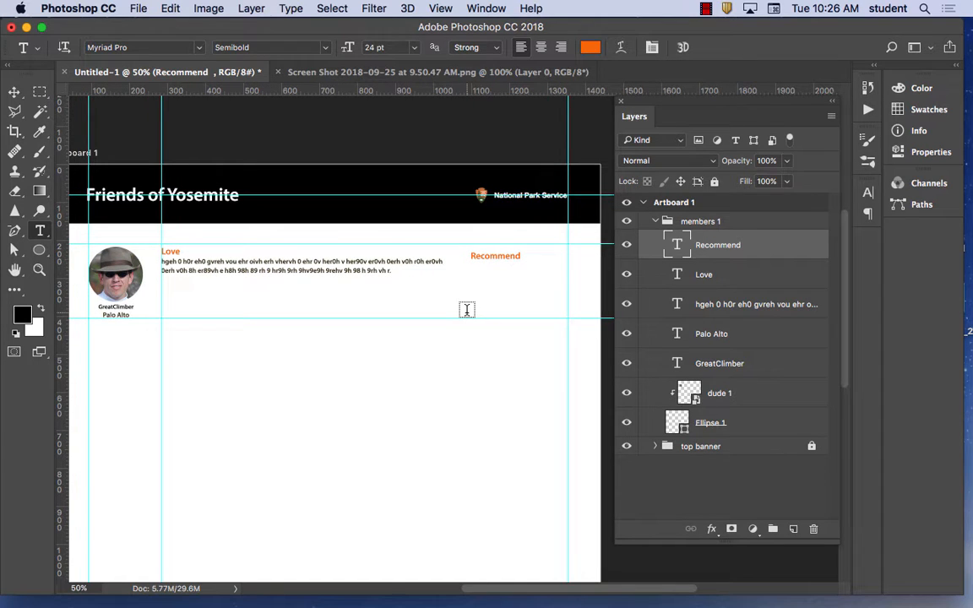
- Align the bottom edges of the "Recommend" and "Love" headings
left_click(12, 94)
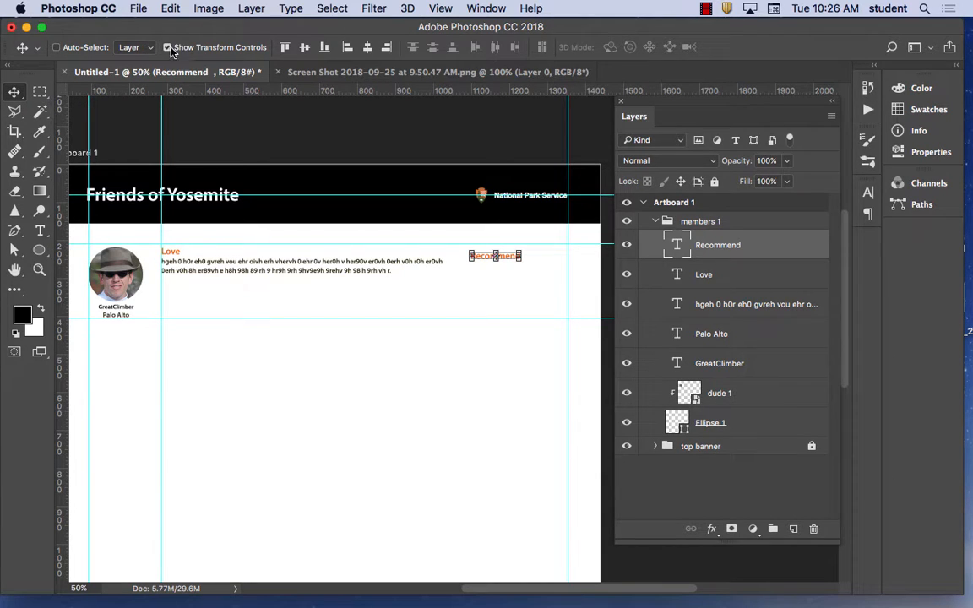
left_click(145, 48)
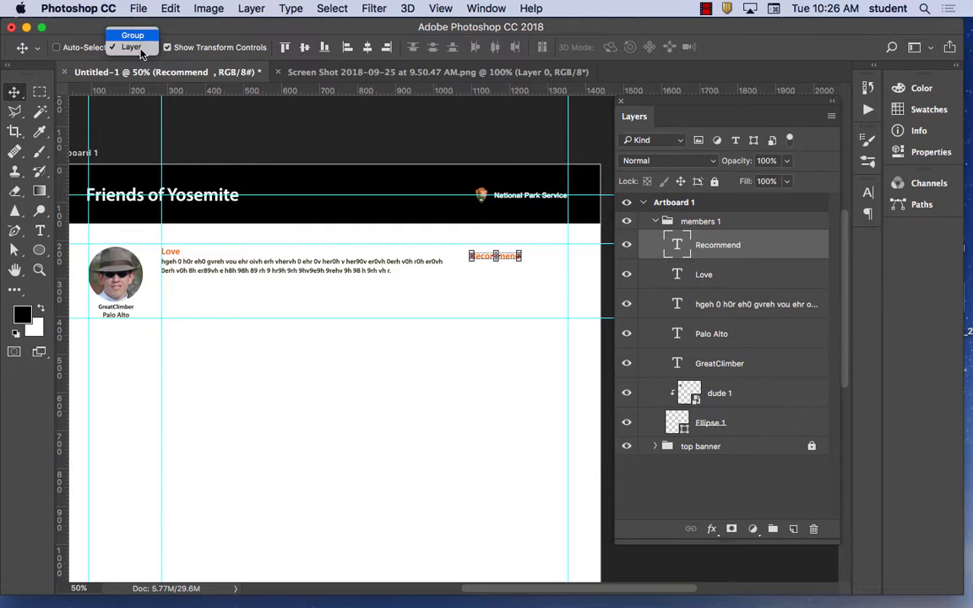
left_click(136, 47)
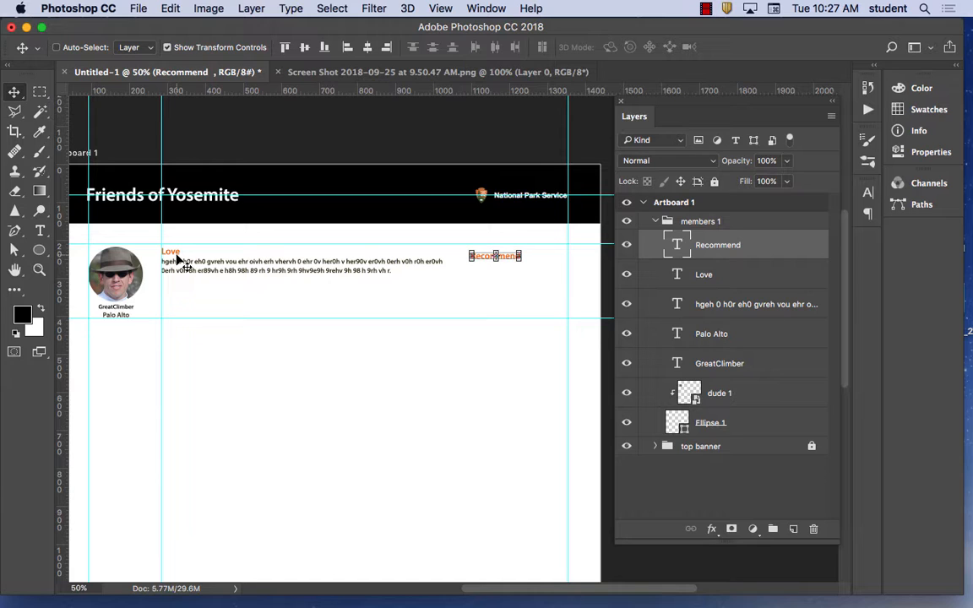
left_click(704, 276, "shift")
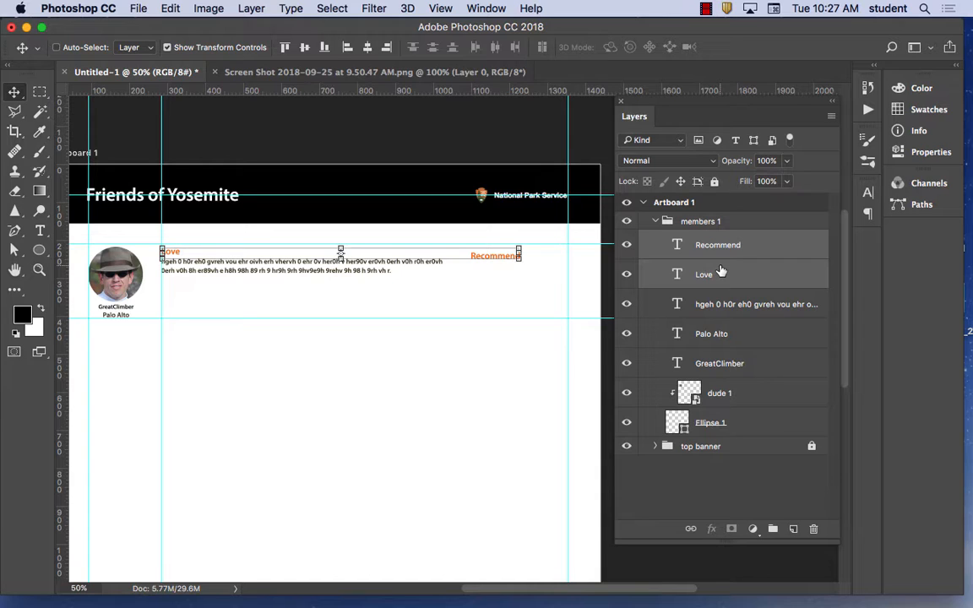
left_click(327, 53)
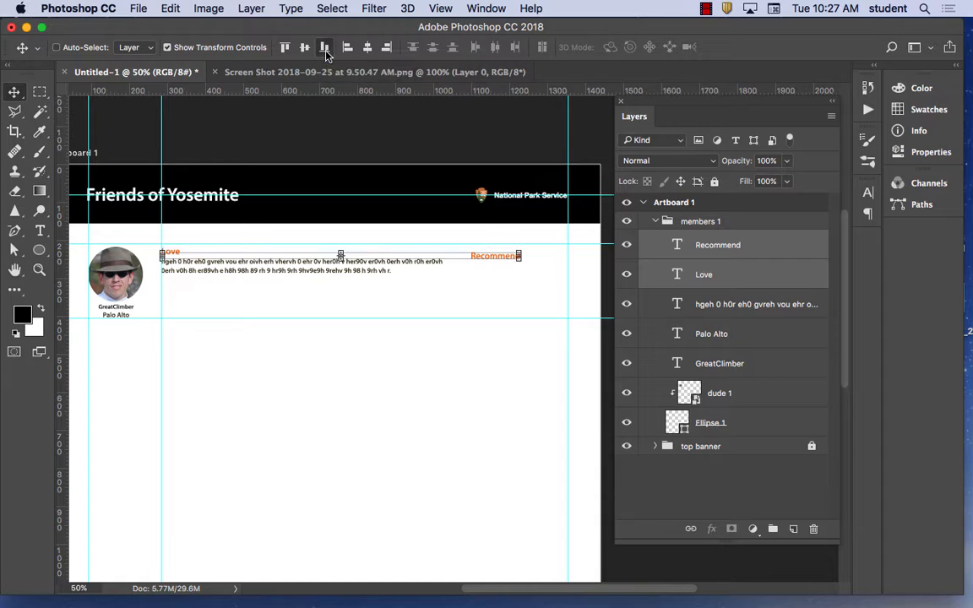
- Nudge both aligned headings up together by about 9 px and deselect them
key("Up")
key("Up")
key("Up")
key("Up")
key("Up")
key("Up")
key("Up")
key("Up")
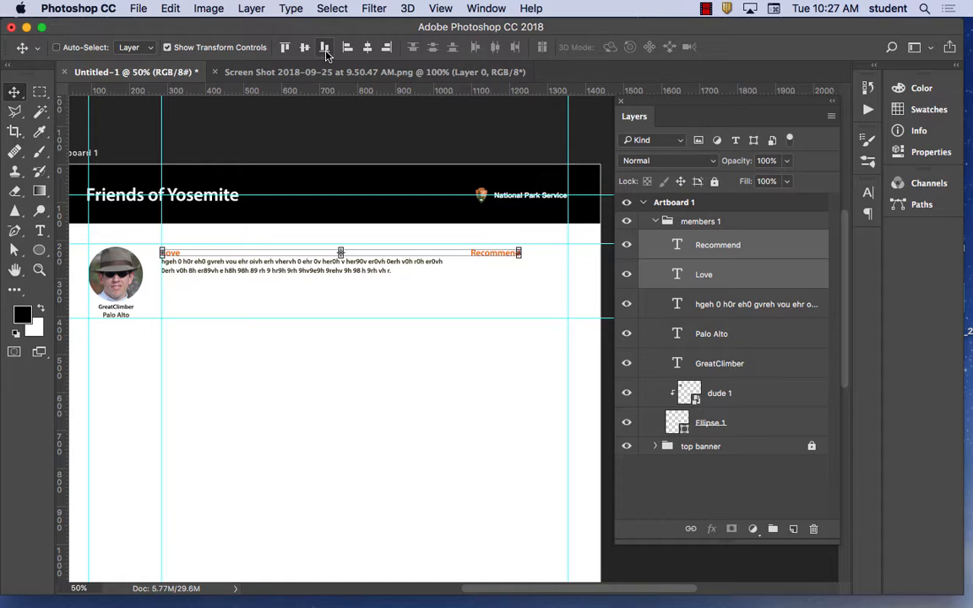
key("Up")
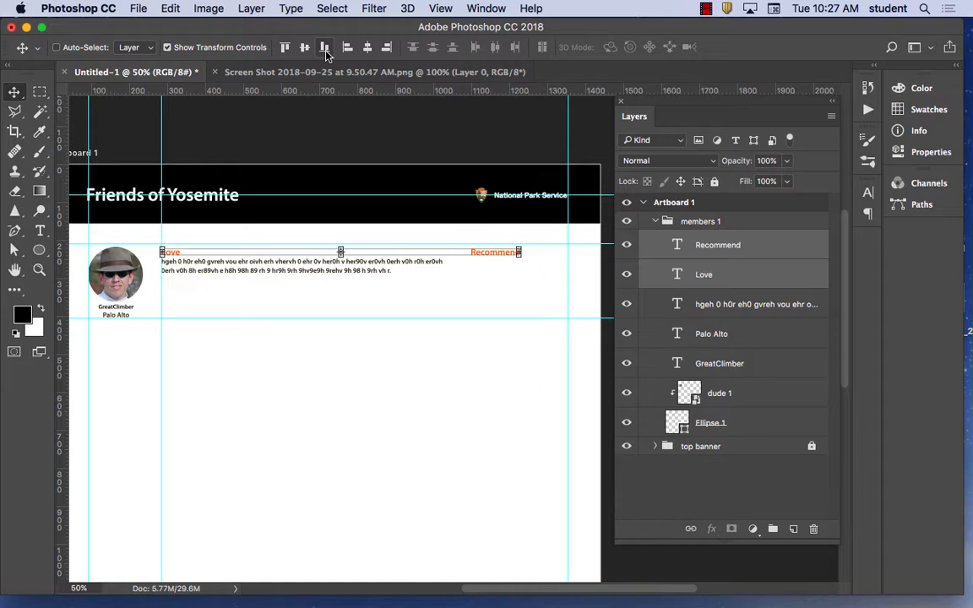
left_click(734, 488)
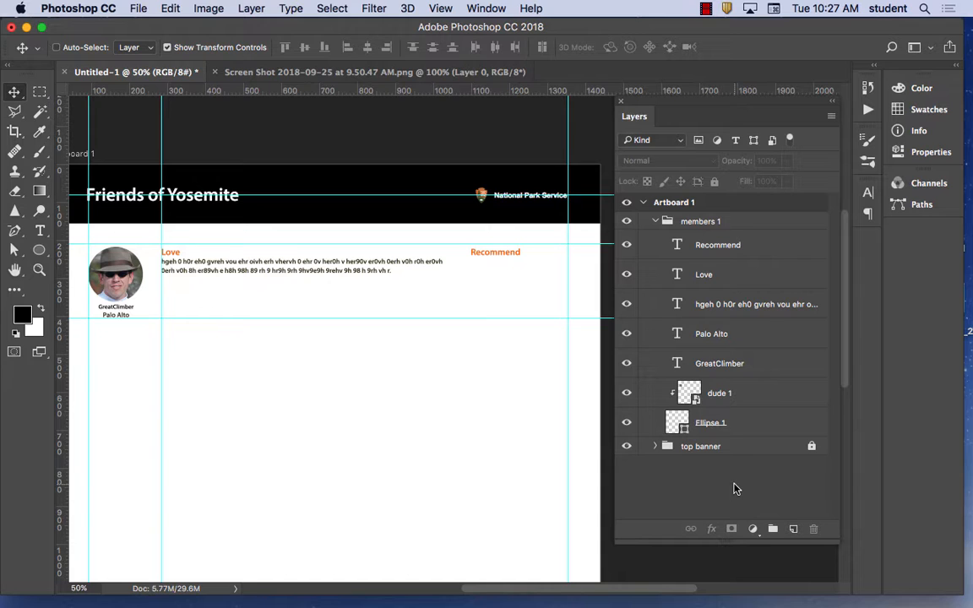
- Move the "Recommend" heading below the comment paragraph, with its left edge on the vertical guide
left_click(737, 244)
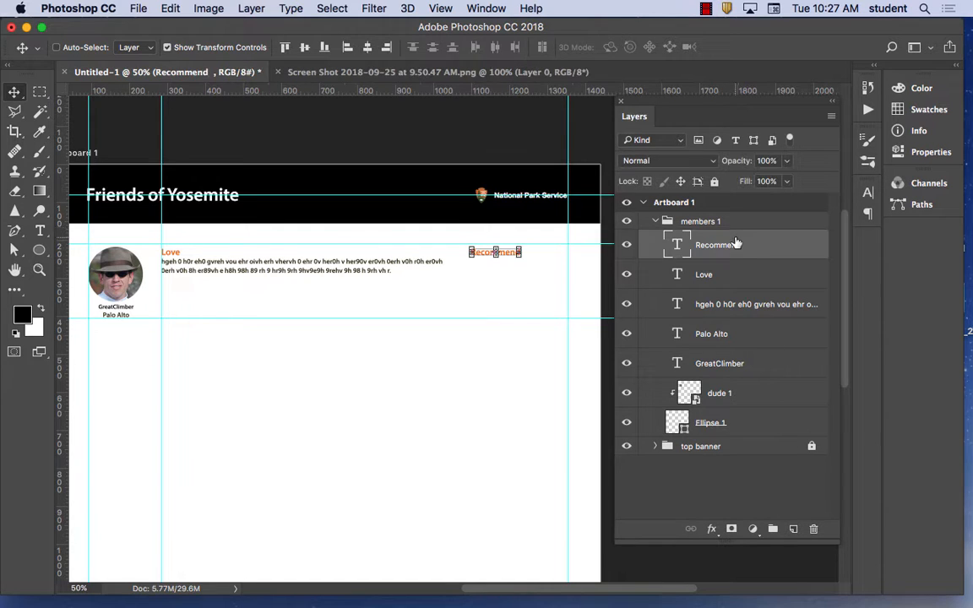
left_click(721, 276)
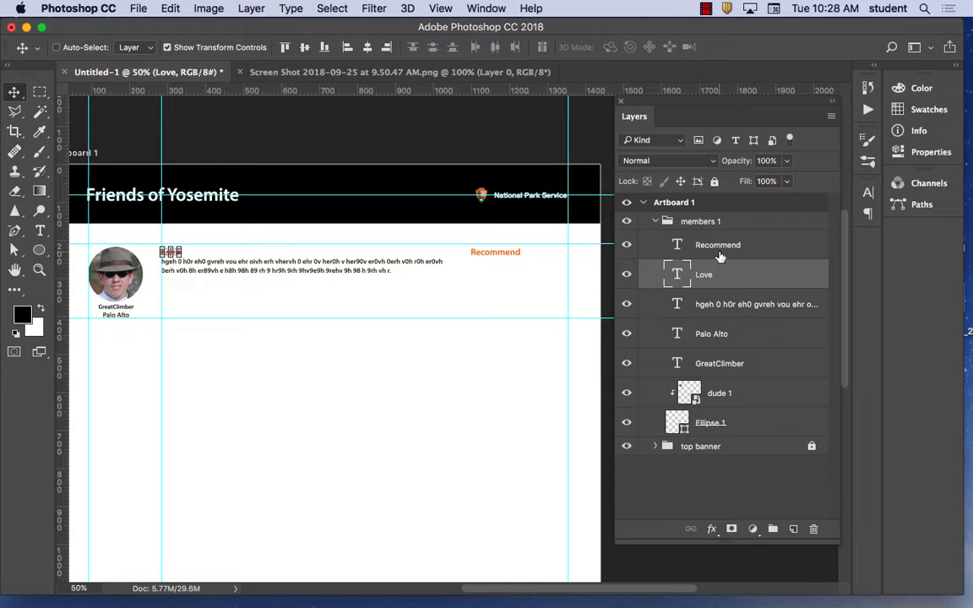
left_click(721, 256)
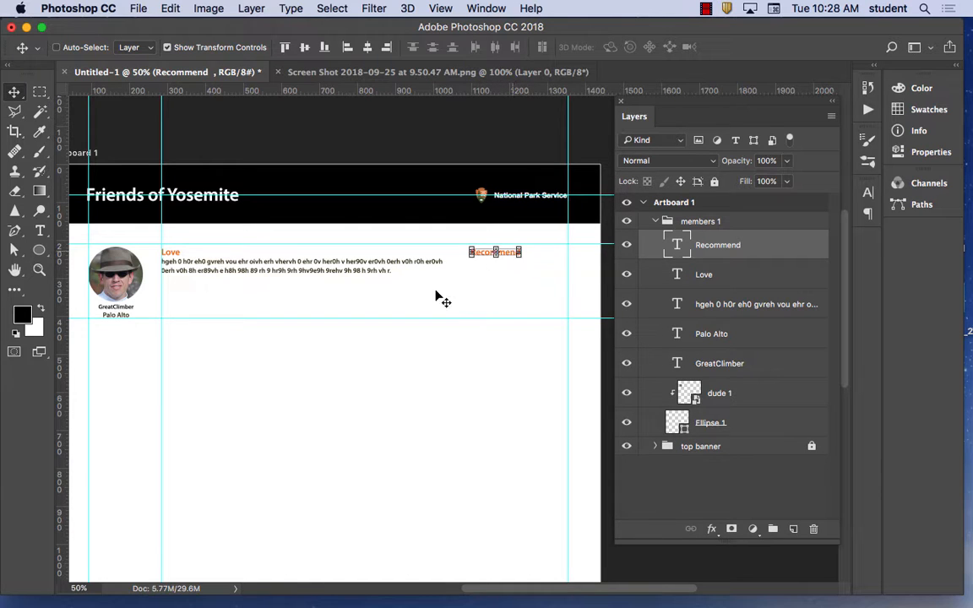
left_click_drag(435, 241, 203, 290)
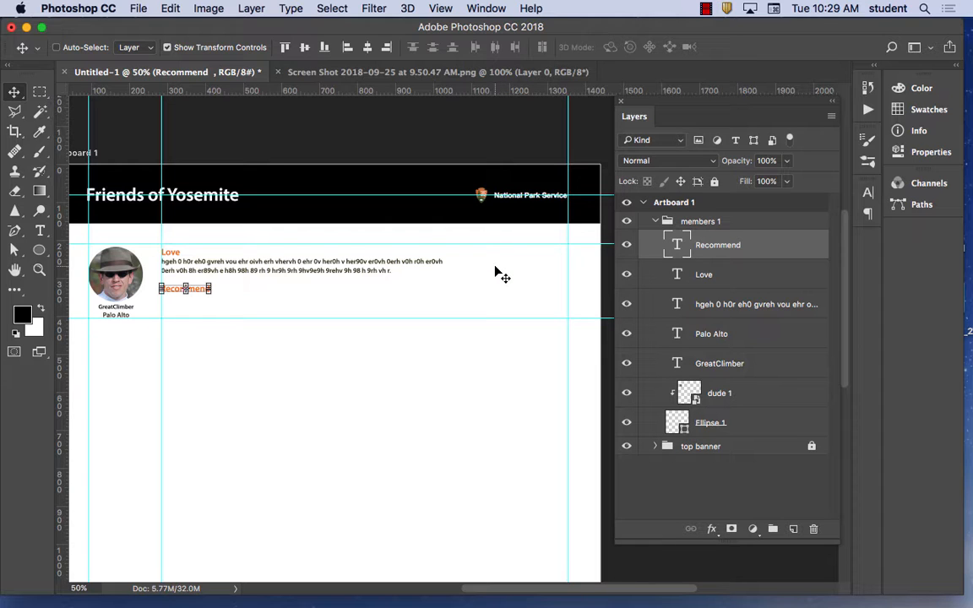
- Undo the last move of the "Recommend" heading and redo it
left_click(169, 8)
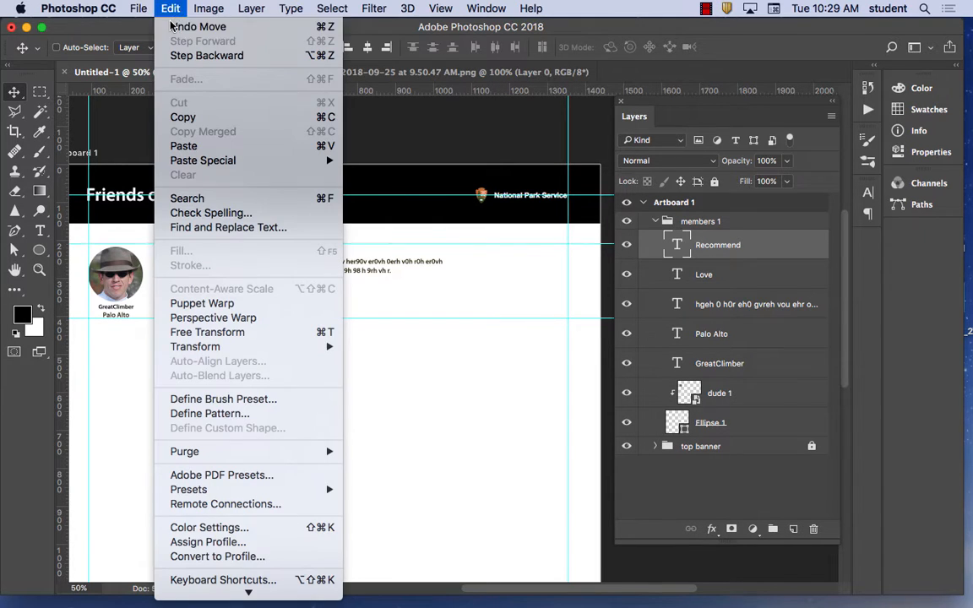
left_click(171, 26)
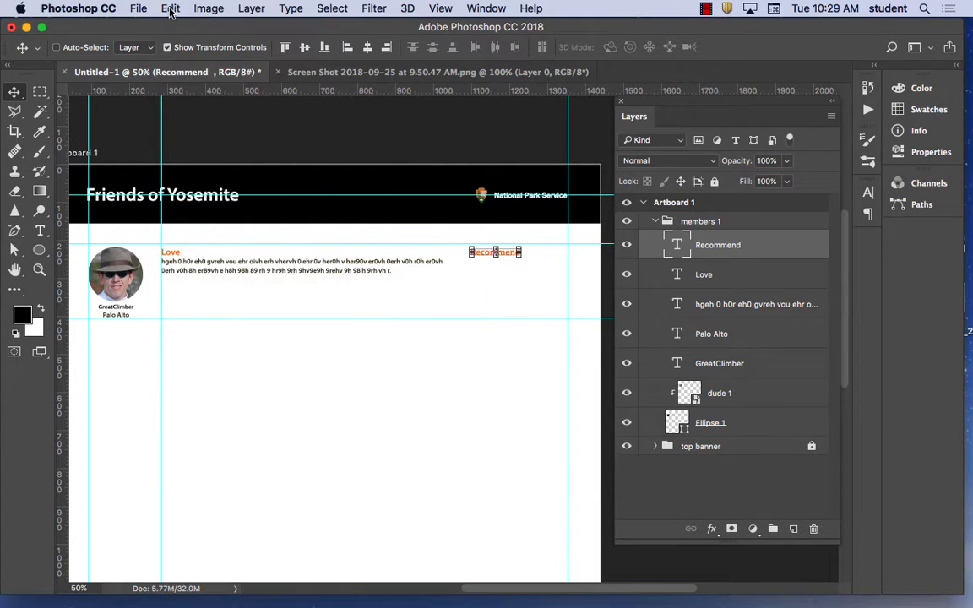
left_click(169, 9)
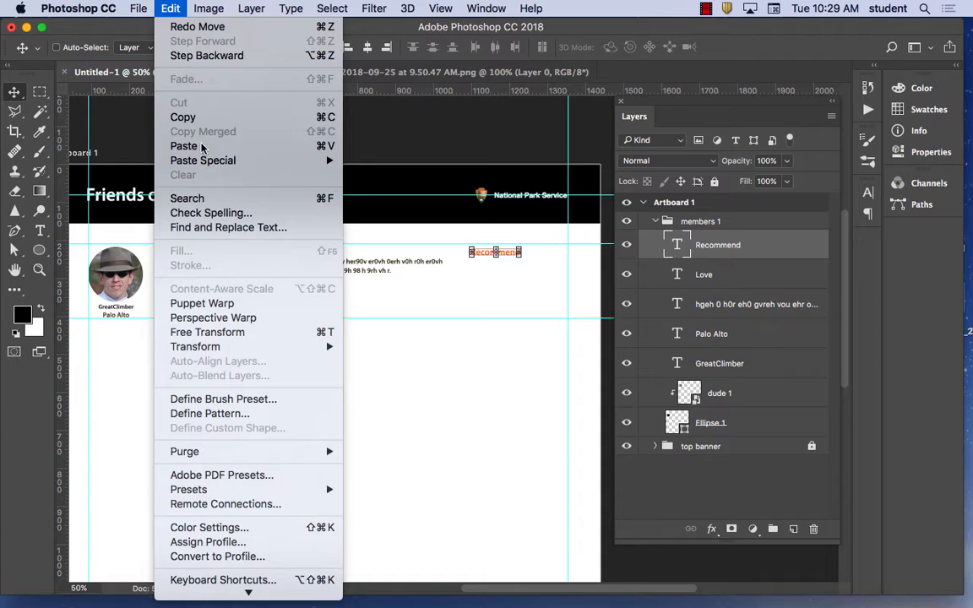
left_click(199, 27)
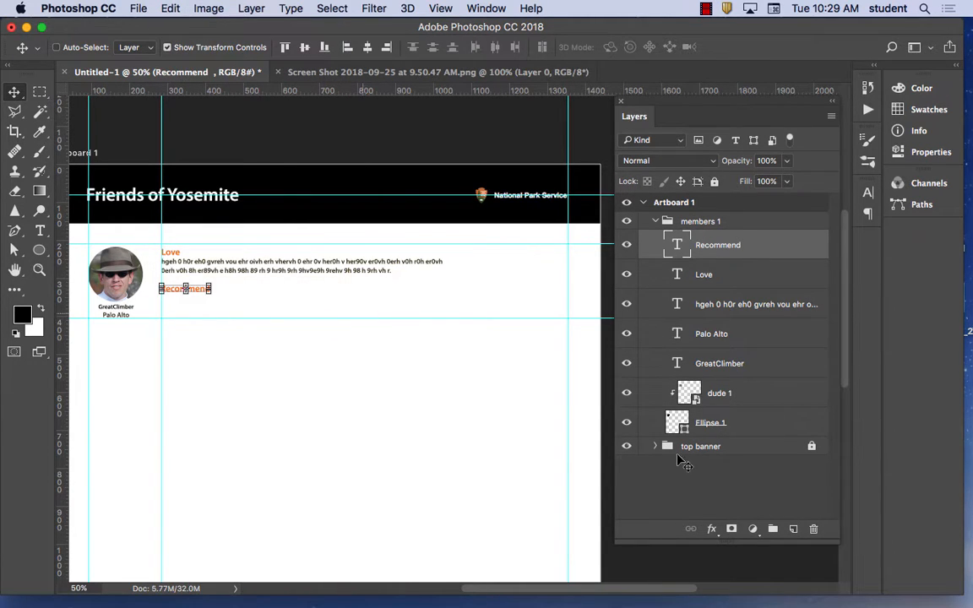
- Duplicate the comment paragraph and place the copy directly below the "Recommend" heading, with its left edge on the vertical guide
left_click(735, 311)
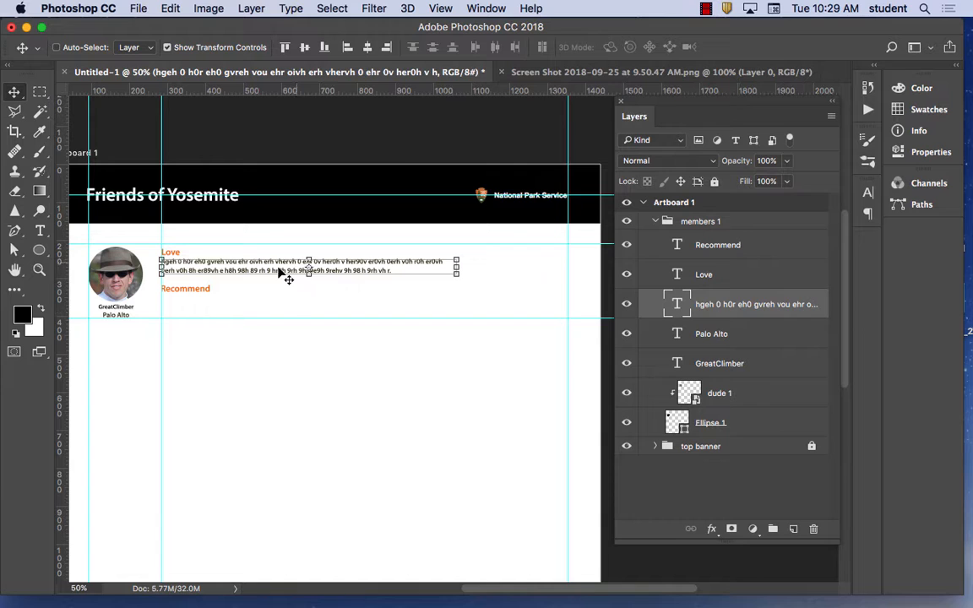
left_click_drag(283, 272, 391, 365)
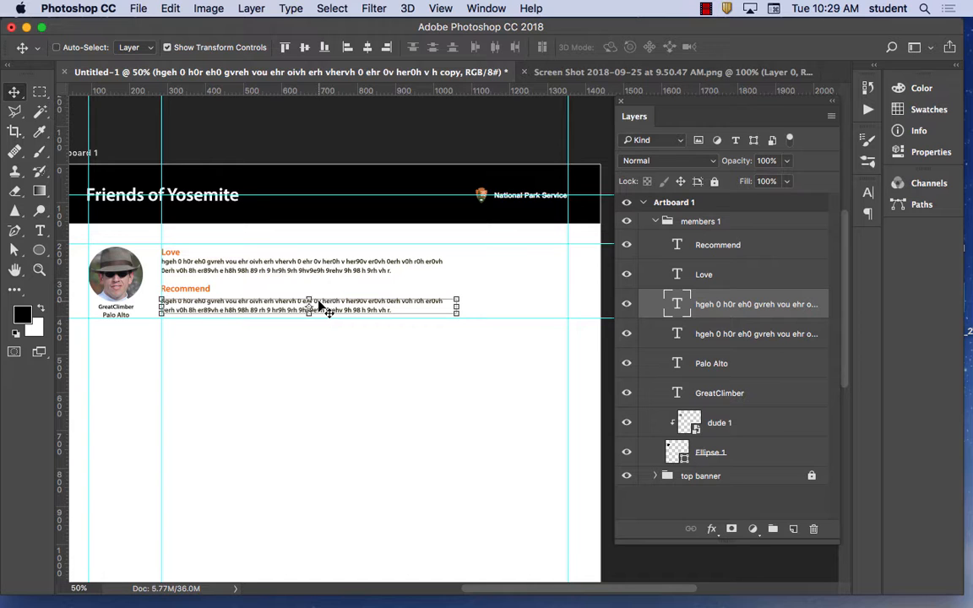
key("Up")
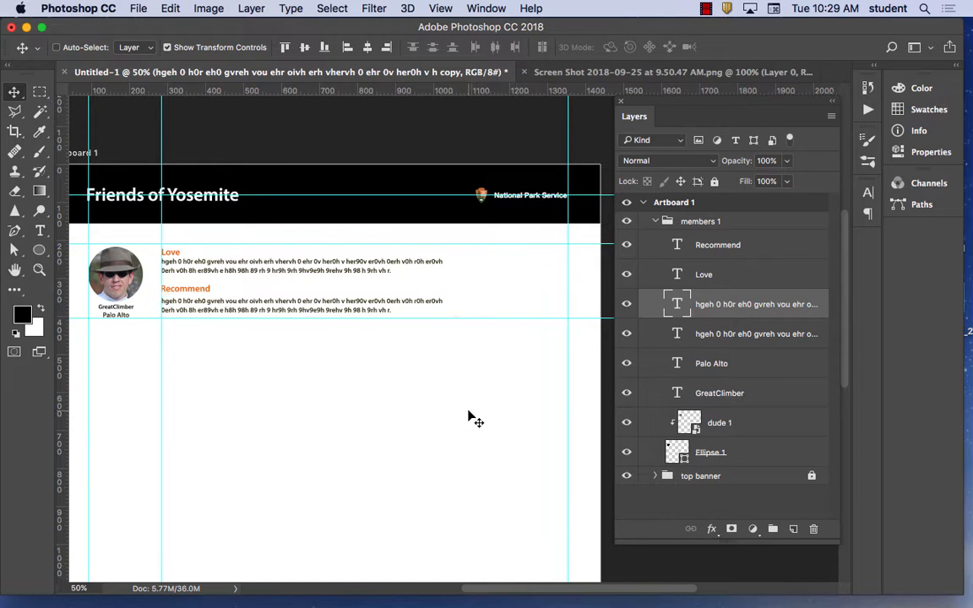
- In Firefox, return to the Yosemite National Park page and capture a screenshot of the middle portion of the "Current Park Conditions" photo
mouse_move(456, 604)
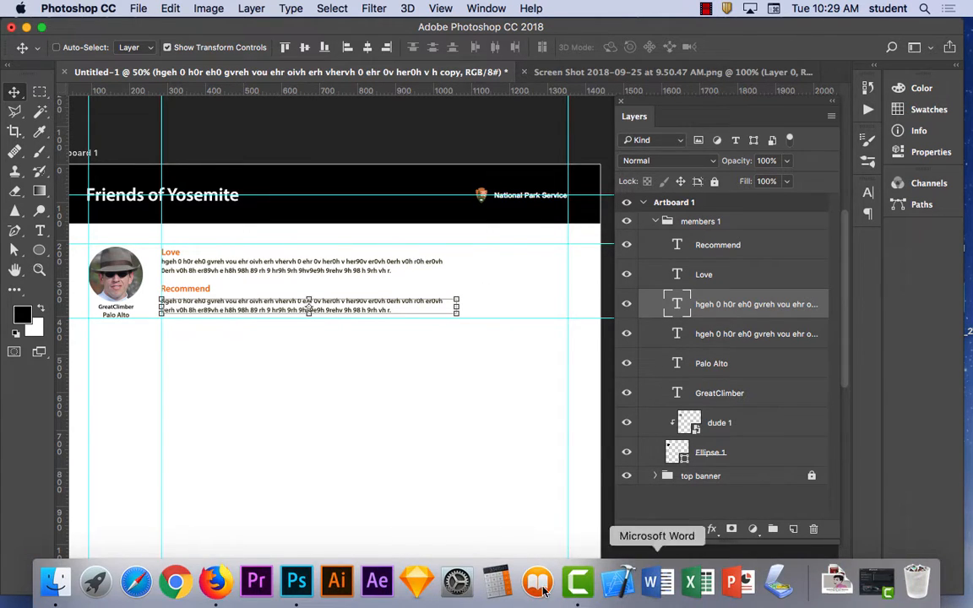
left_click(216, 581)
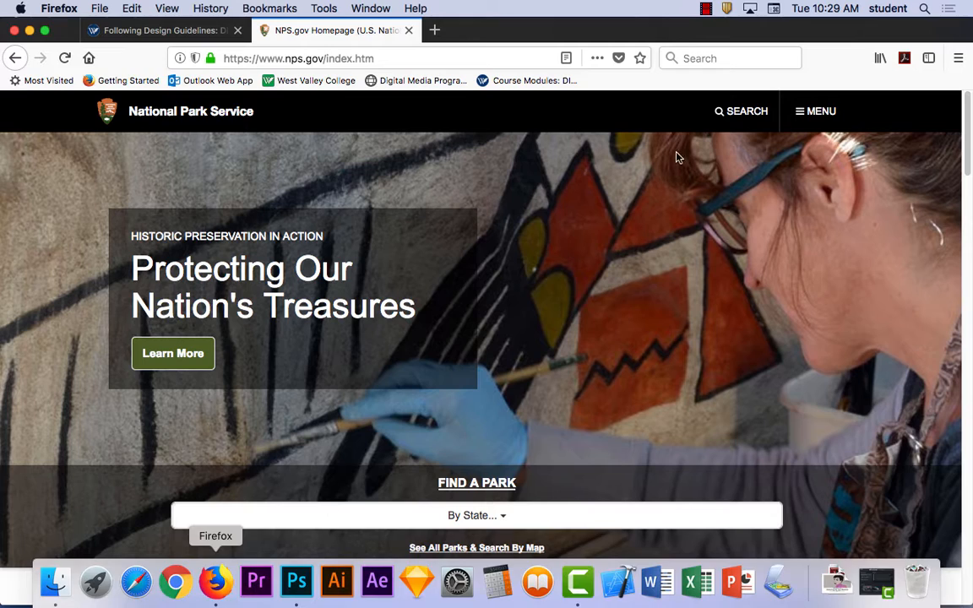
scroll(521, 320, "down", 15)
scroll(520, 316, "up", 3)
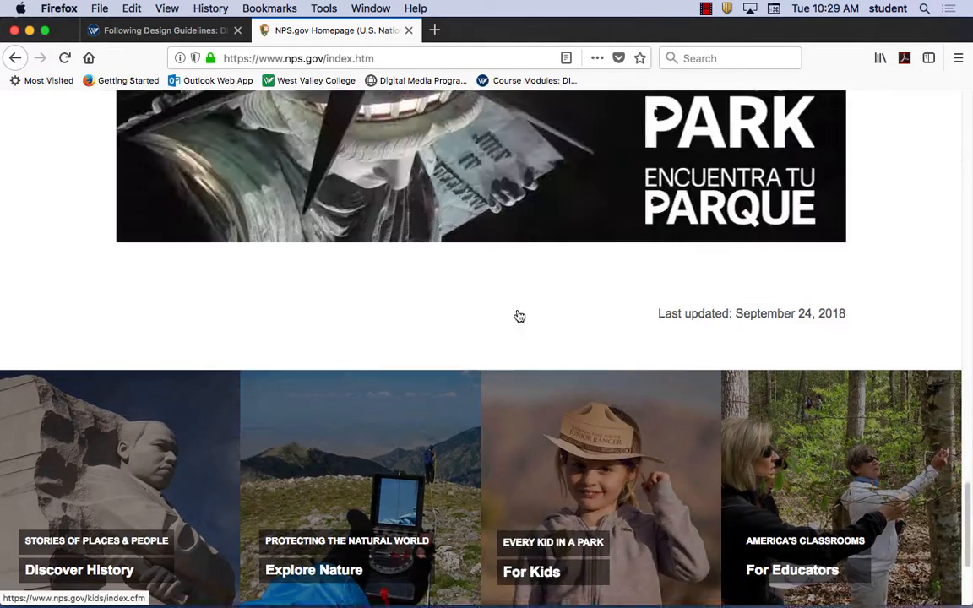
scroll(520, 316, "down", 3)
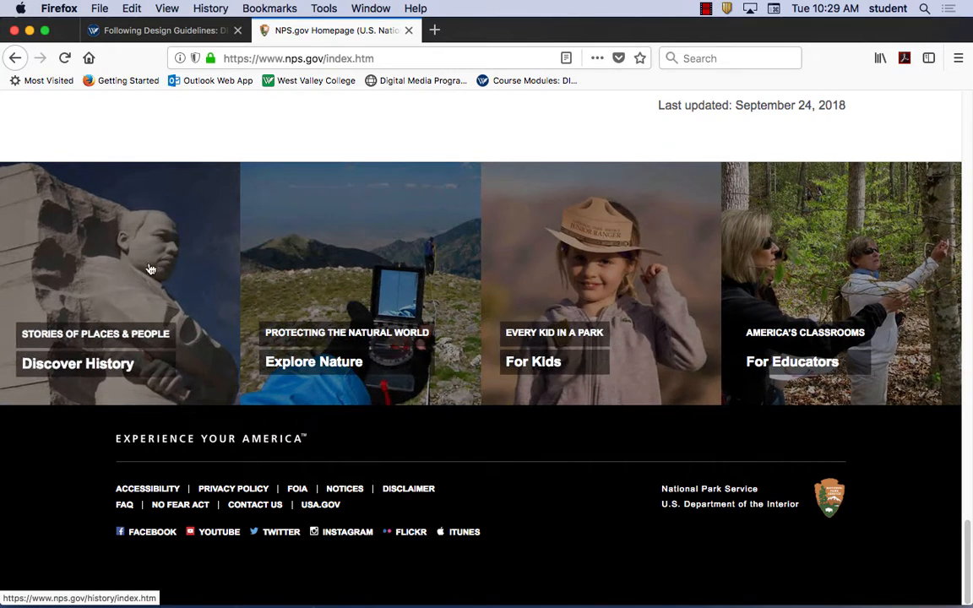
scroll(487, 319, "up", 15)
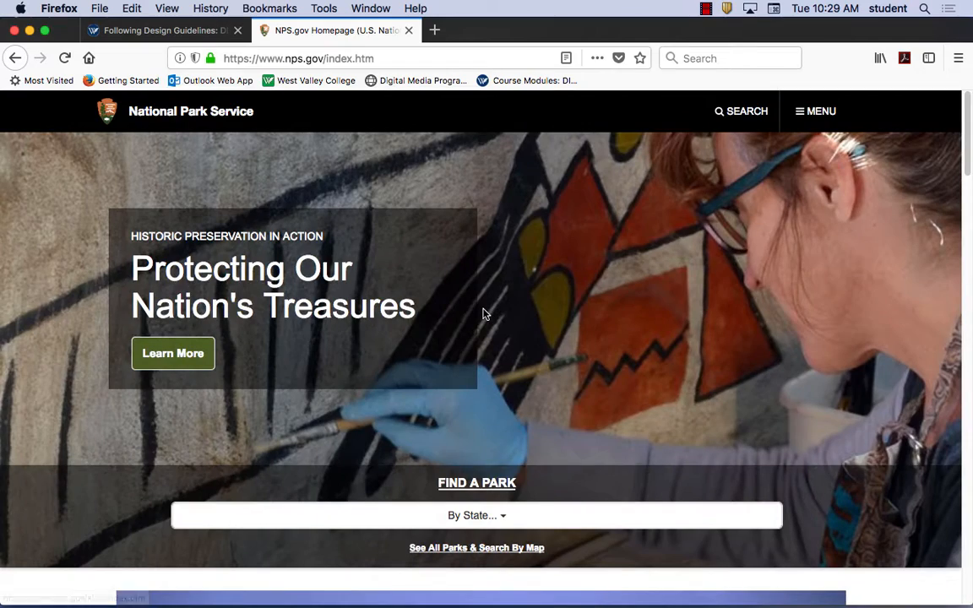
left_click(15, 57)
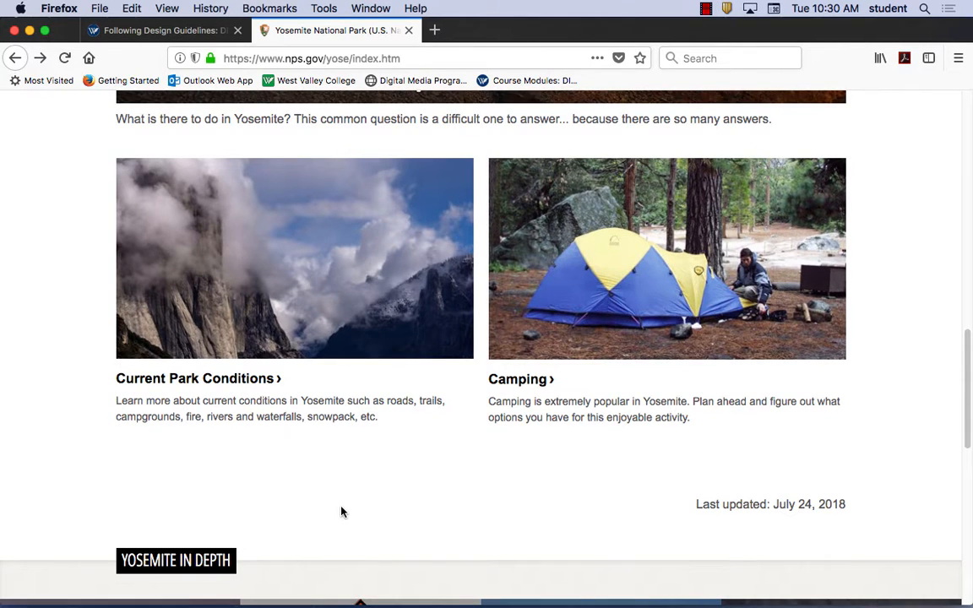
key("super+shift+4")
mouse_move(182, 158)
left_mouse_down()
mouse_move(334, 342)
mouse_move(366, 363)
left_mouse_up()
- Switch to Photoshop and place "Screen Shot 2018-09-25 at 10.30.08 AM" from the Desktop as an embedded image
mouse_move(354, 601)
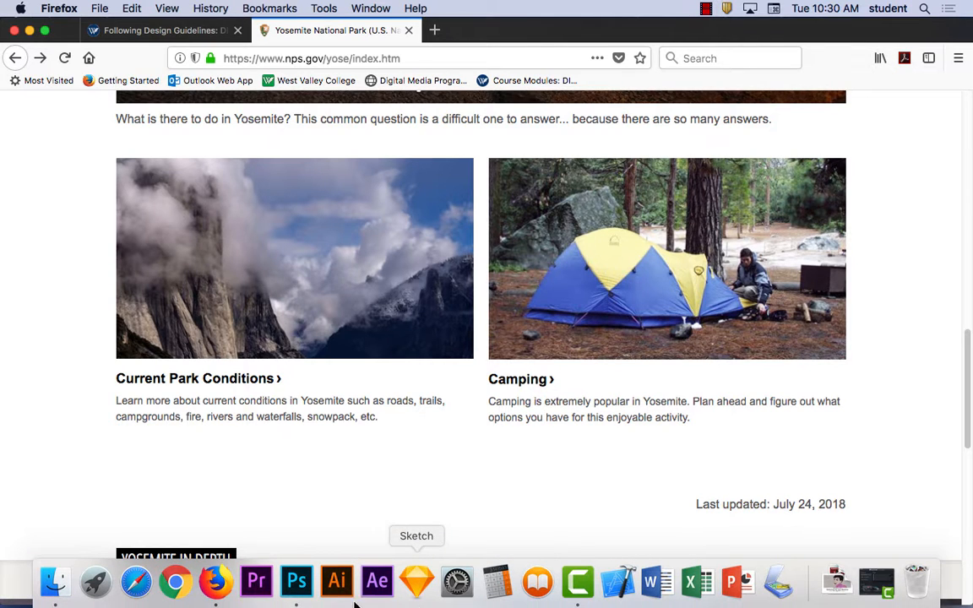
left_click(304, 589)
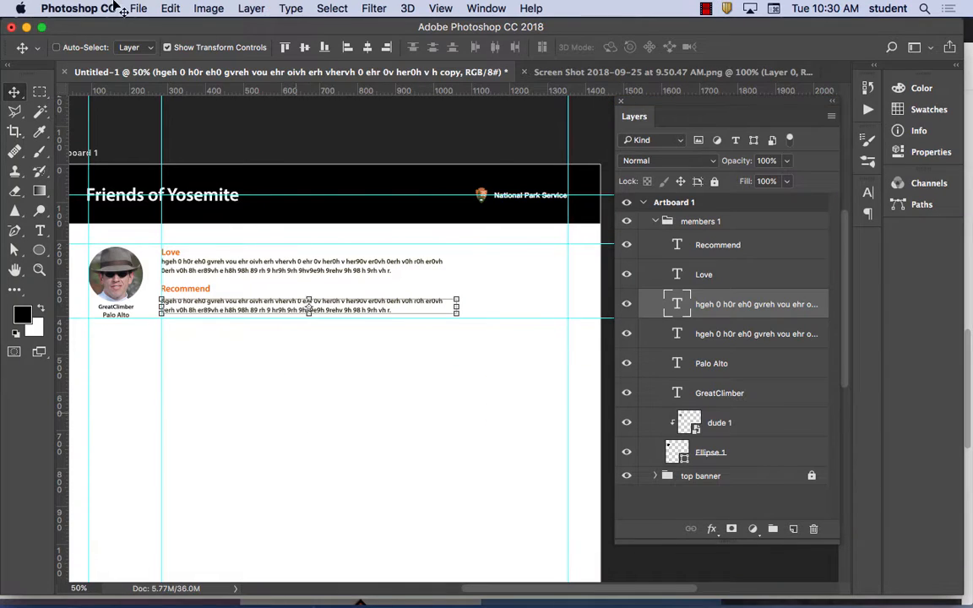
left_click(129, 9)
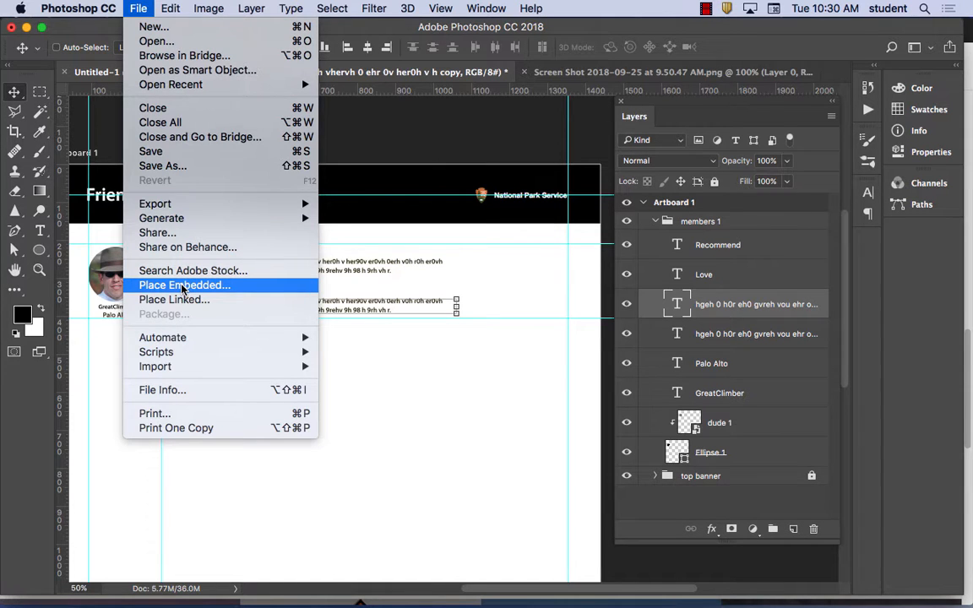
left_click(182, 287)
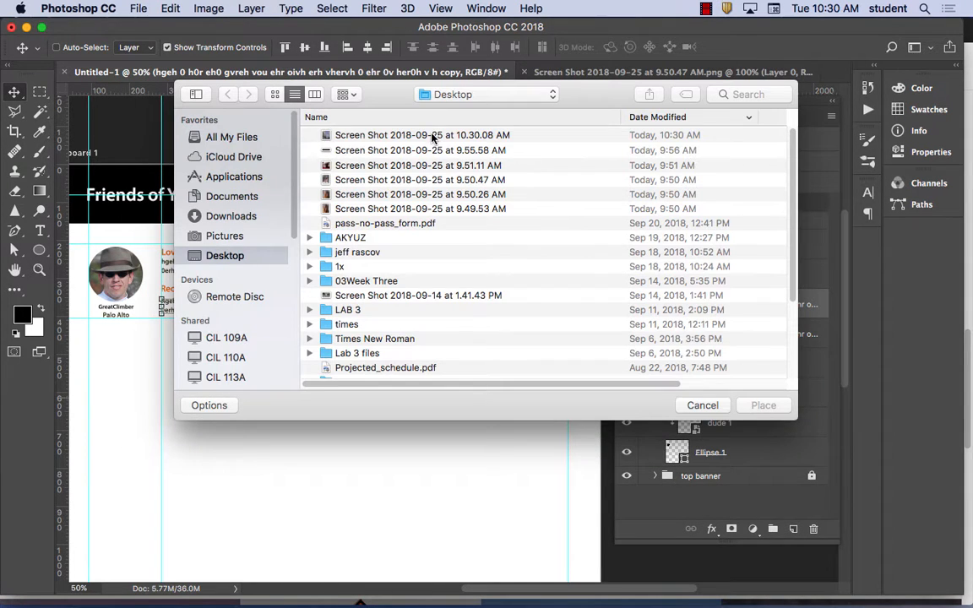
left_click(397, 135)
left_click(763, 405)
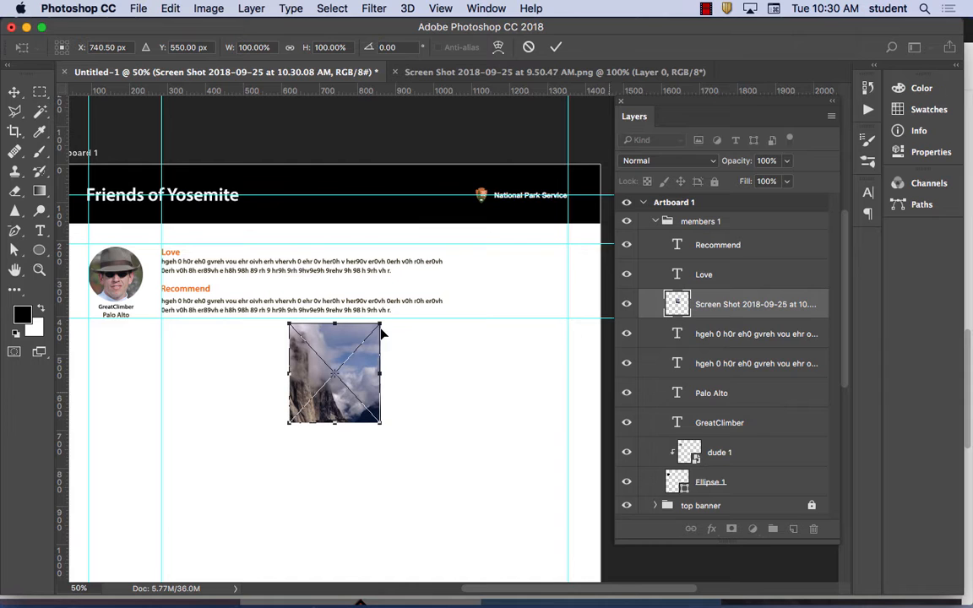
- Scale the placed mountain photo to about 63%, commit it, and position it in the member row just inside the far vertical guide
left_click_drag(382, 325, 344, 363)
scroll(473, 342, "left", 1)
left_click_drag(487, 341, 524, 265)
scroll(350, 384, "up", 1)
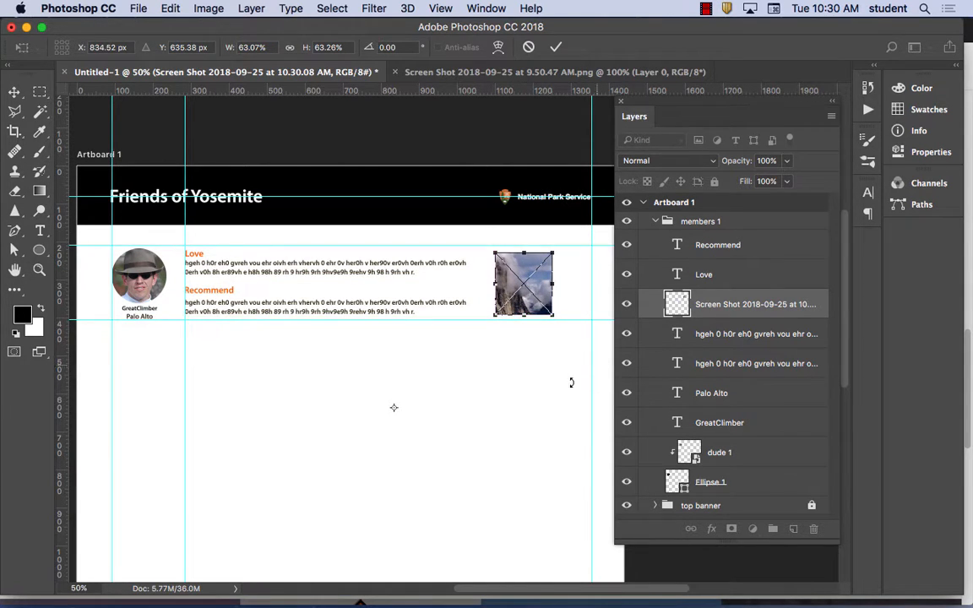
left_click(15, 92)
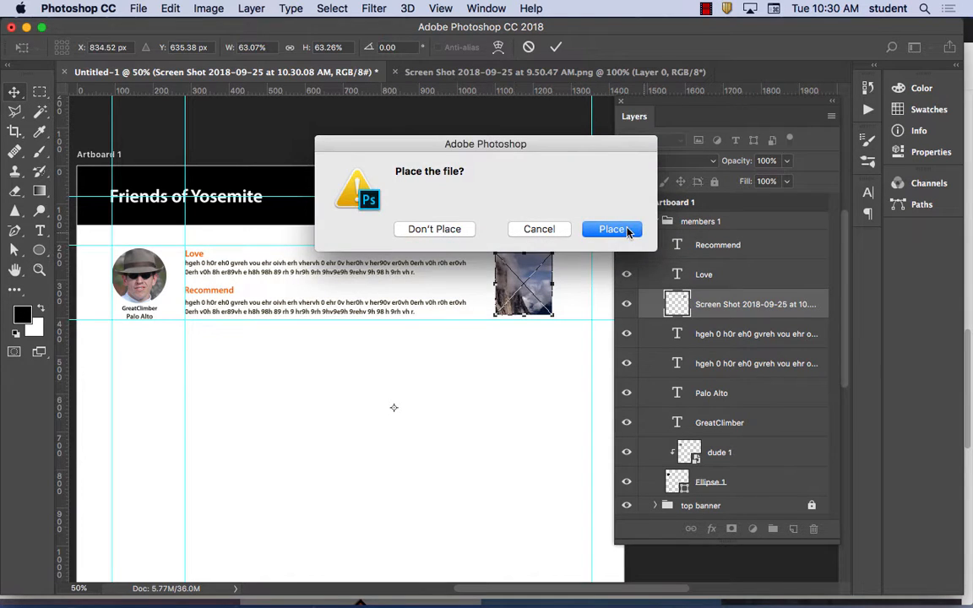
left_click(612, 229)
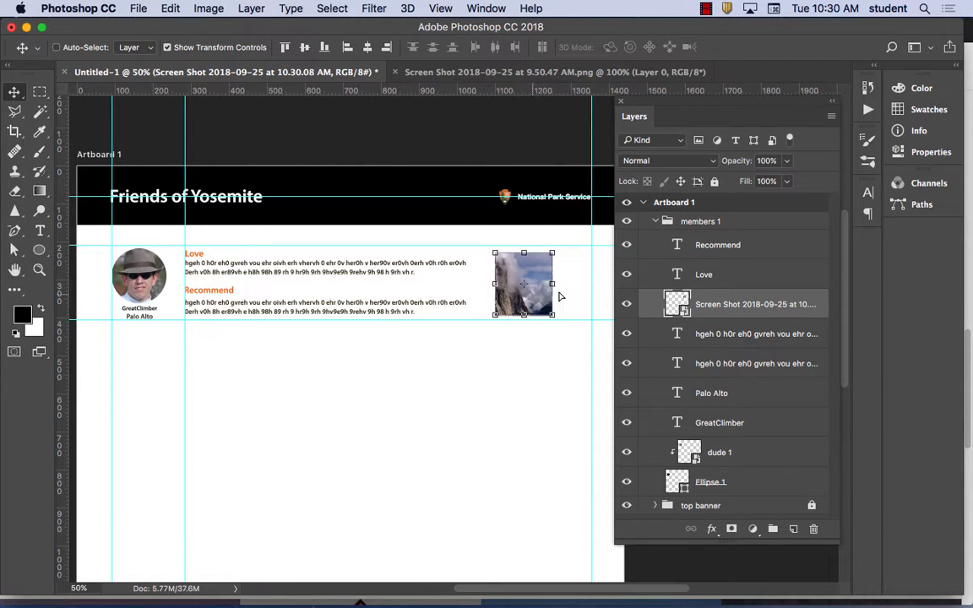
left_click_drag(530, 295, 560, 295)
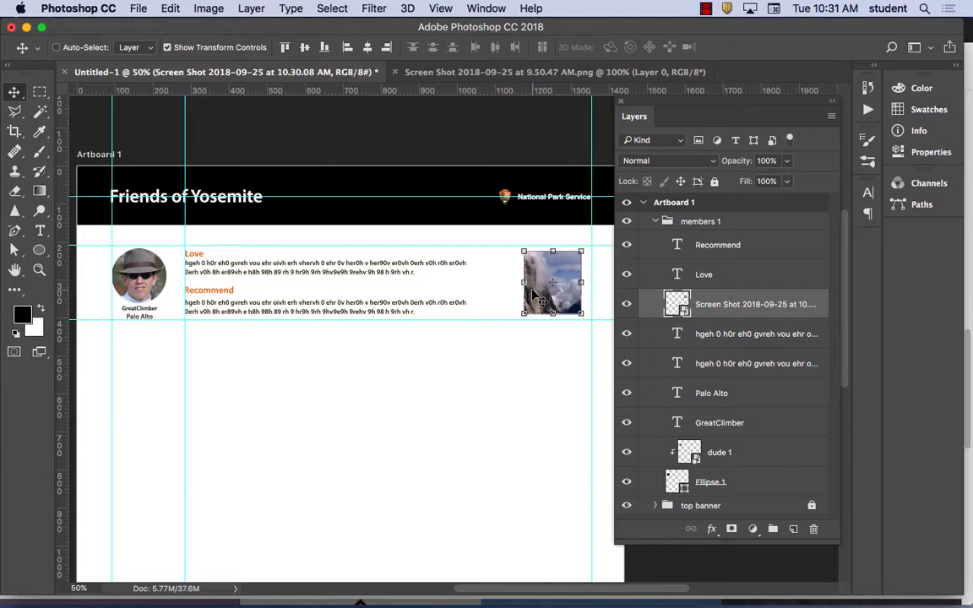
- Switch to Firefox and open google.com in place of the Yosemite page
mouse_move(415, 605)
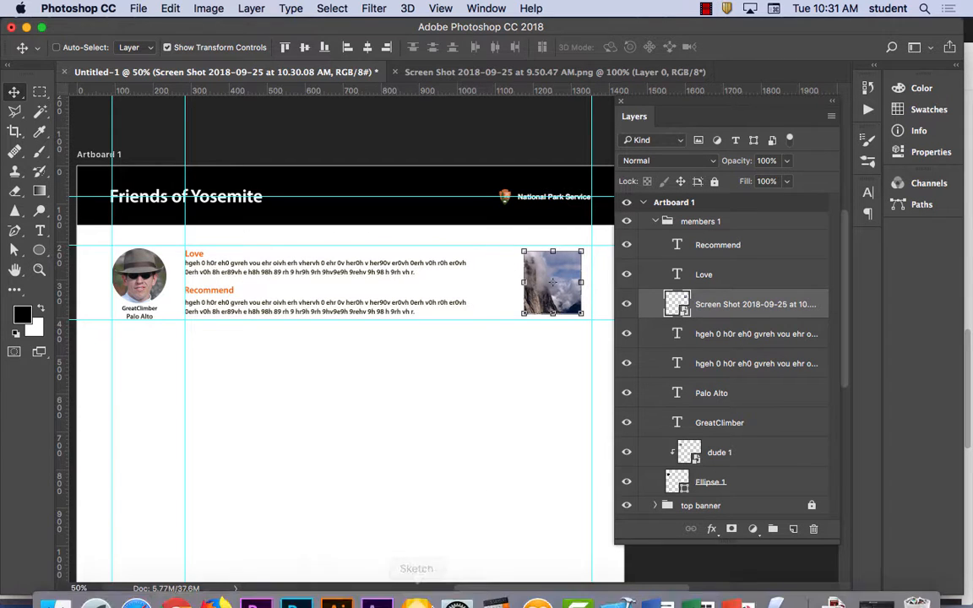
left_click(216, 581)
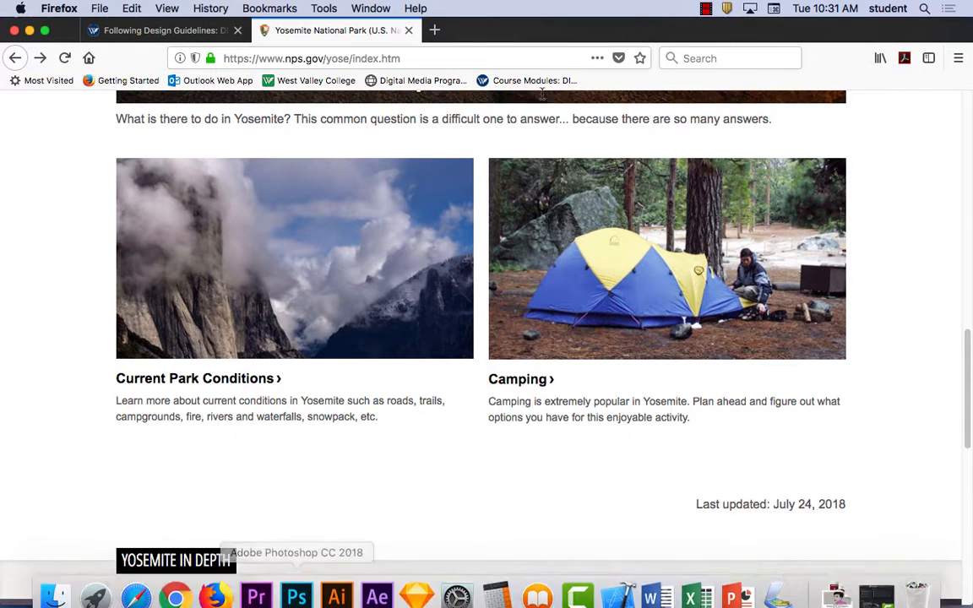
left_click(427, 58)
type("g")
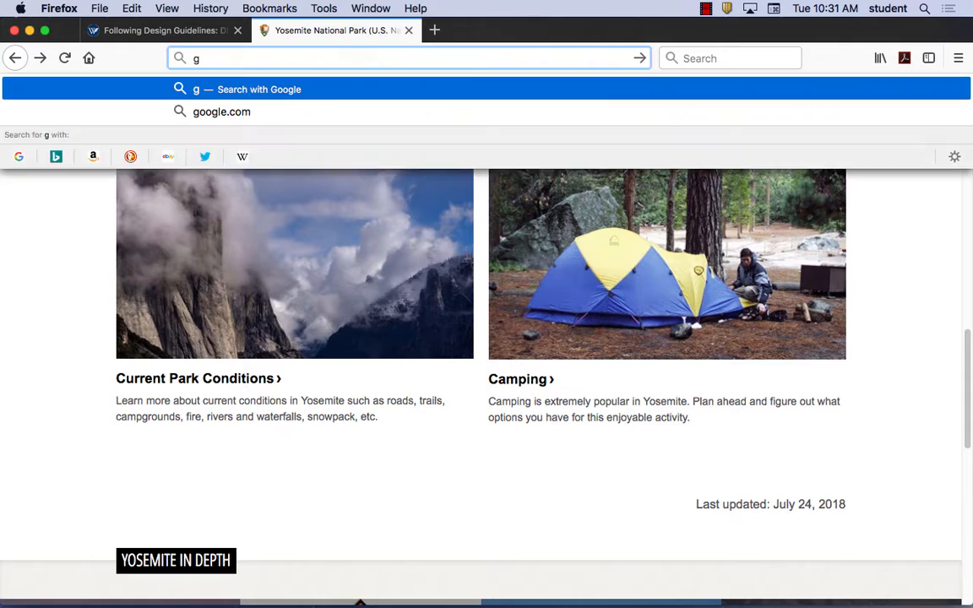
type("oogle.com")
key("Return")
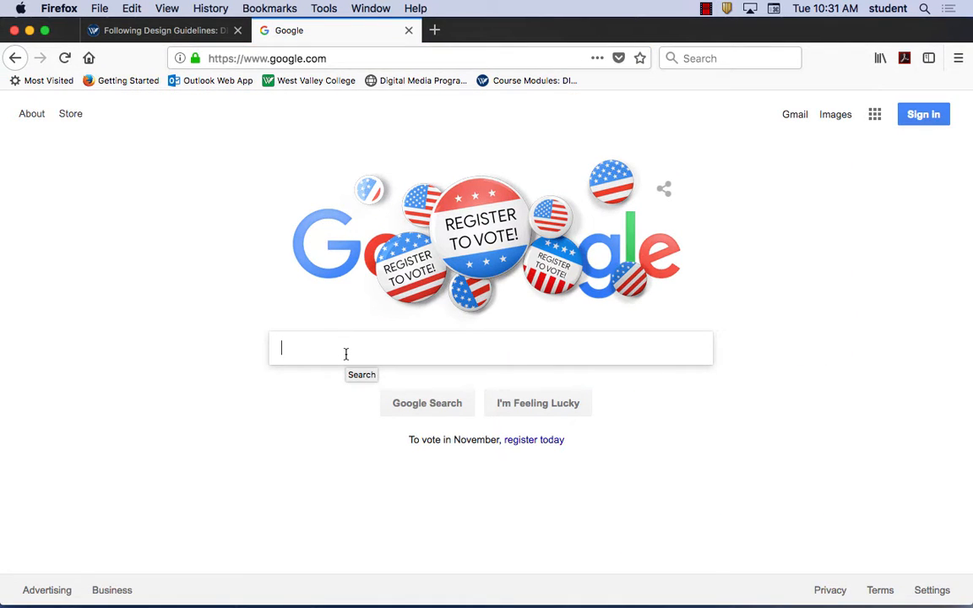
- Search Google for "like thumb" and show the image results
type("like thumb")
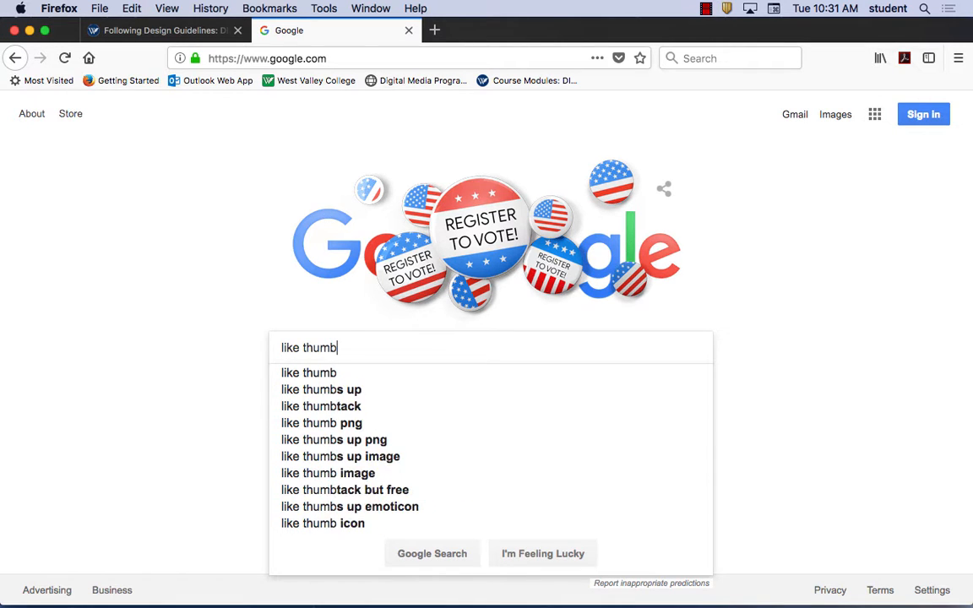
key("Return")
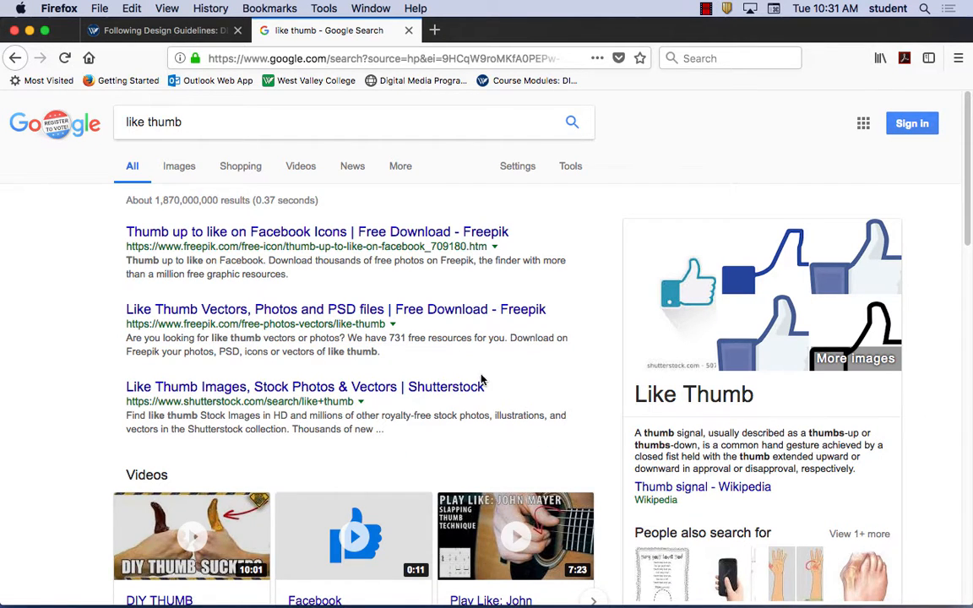
scroll(481, 375, "down", 5)
scroll(423, 295, "up", 5)
left_click(175, 168)
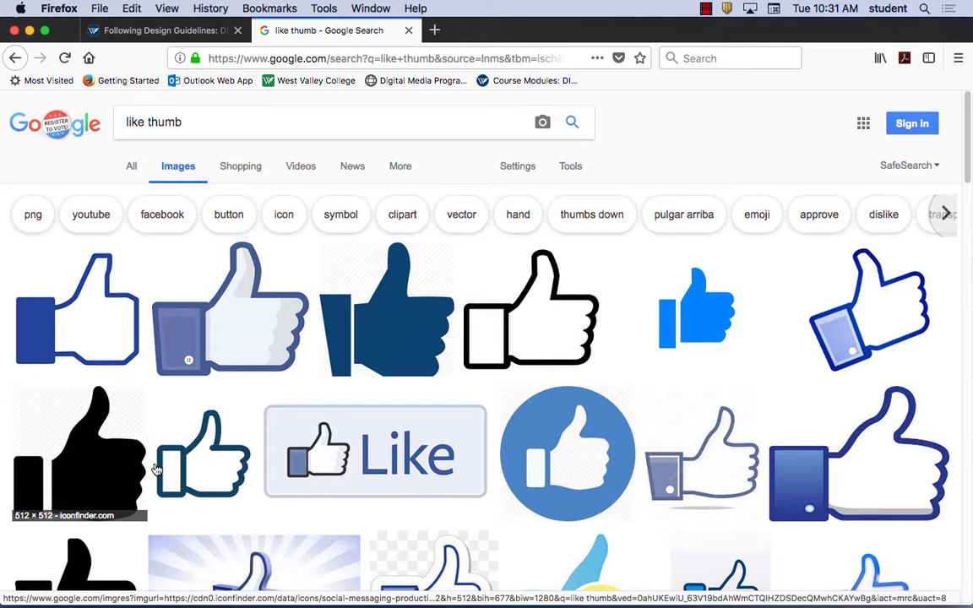
- Examine the "like thumb" image results for a suitable thumbs-up icon
scroll(100, 464, "down", 2)
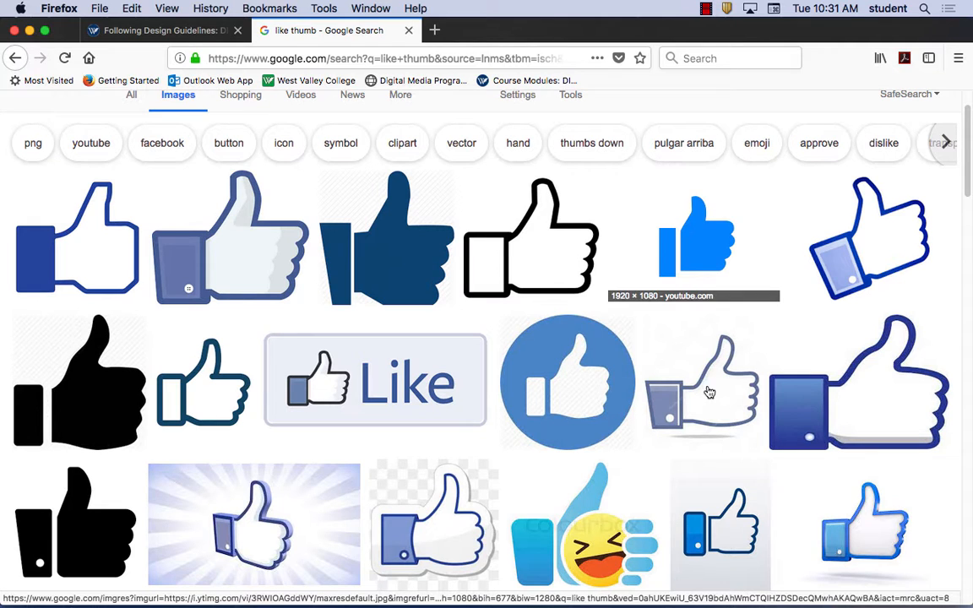
scroll(573, 405, "down", 6)
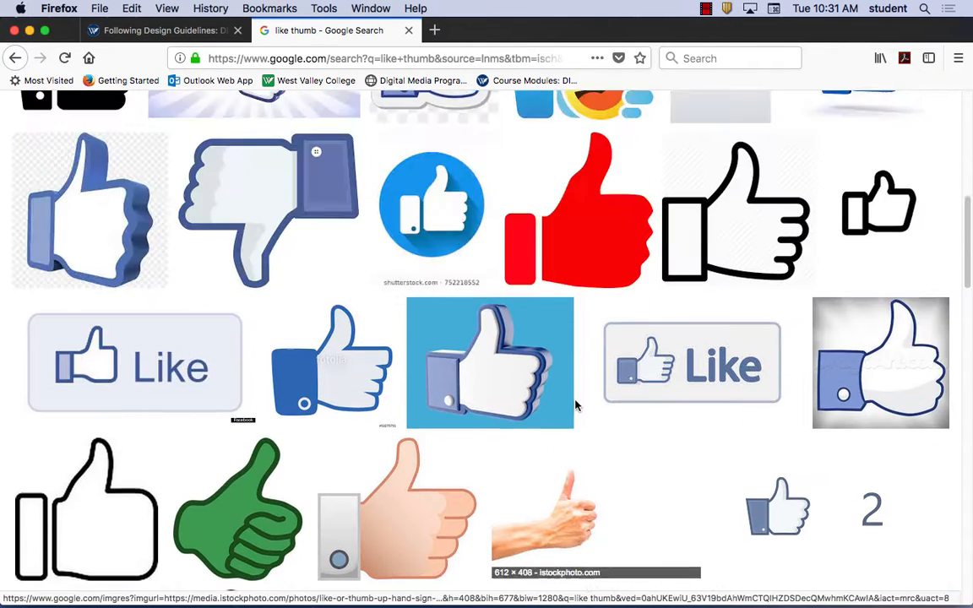
scroll(574, 405, "down", 5)
scroll(575, 406, "up", 2)
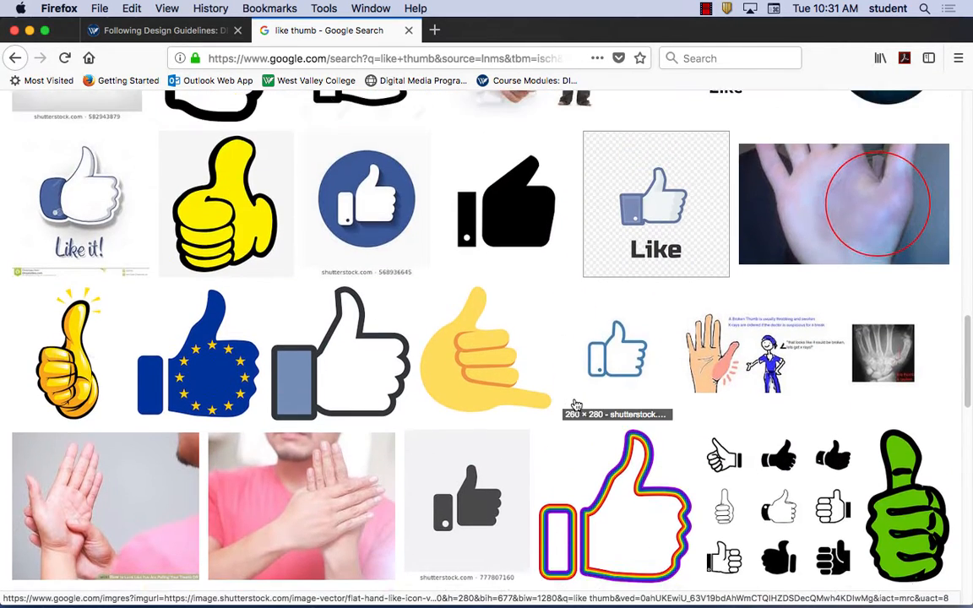
scroll(575, 406, "up", 3)
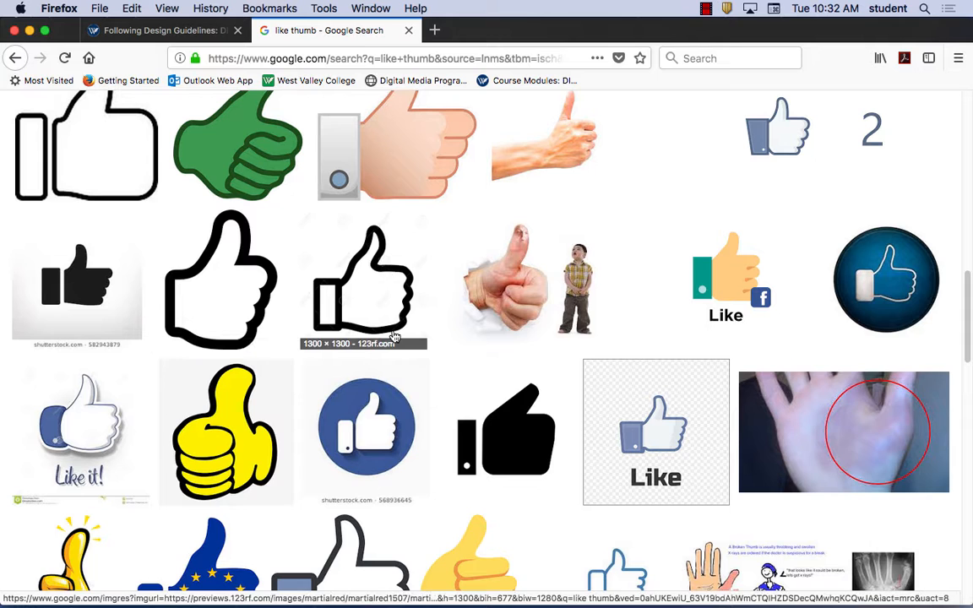
scroll(394, 338, "up", 4)
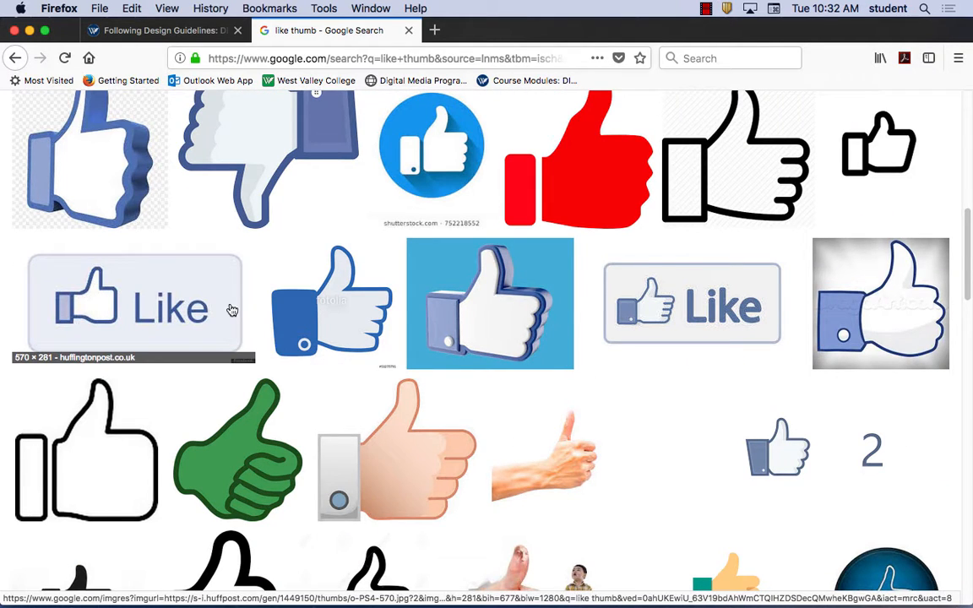
scroll(232, 311, "up", 5)
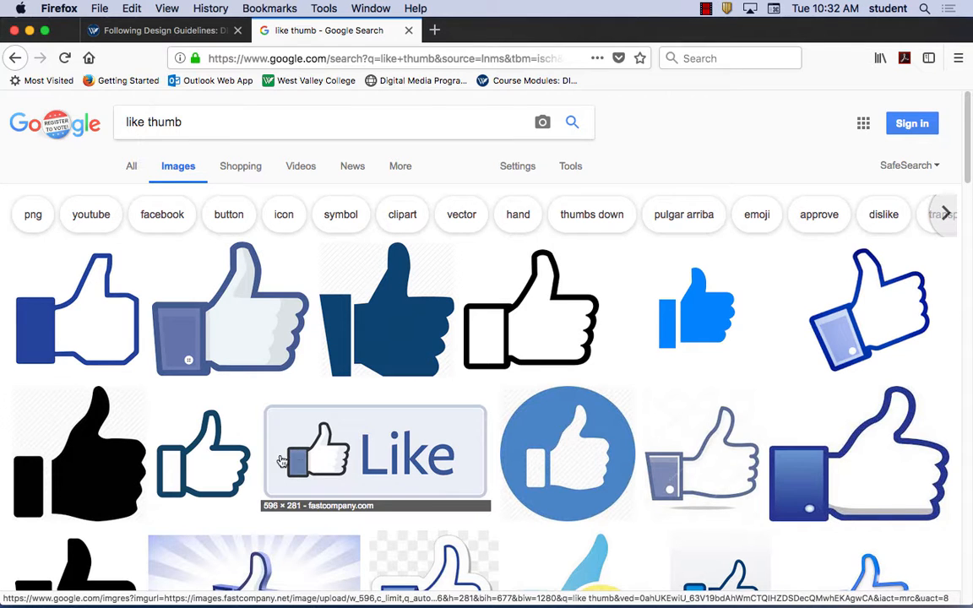
scroll(339, 446, "down", 1)
scroll(340, 445, "up", 1)
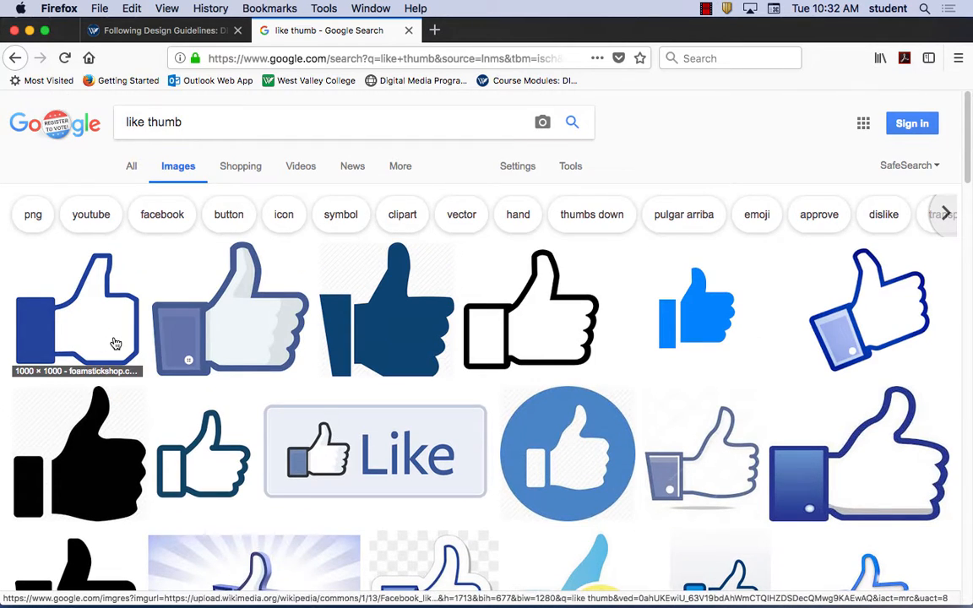
- Open the preview of the Wikimedia Commons "Facebook like thumb.png" and copy the image to the clipboard
left_click(263, 344)
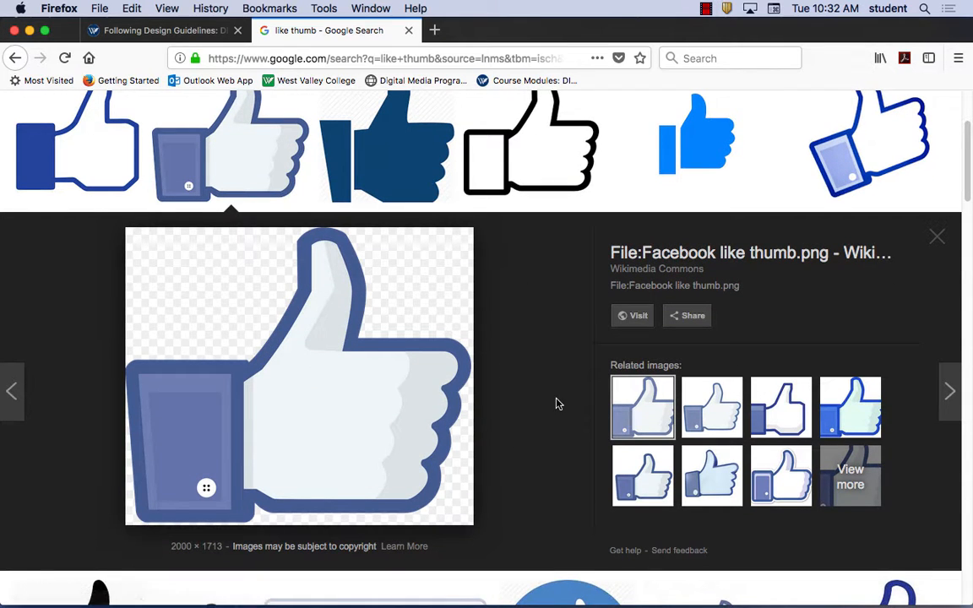
right_click(297, 382)
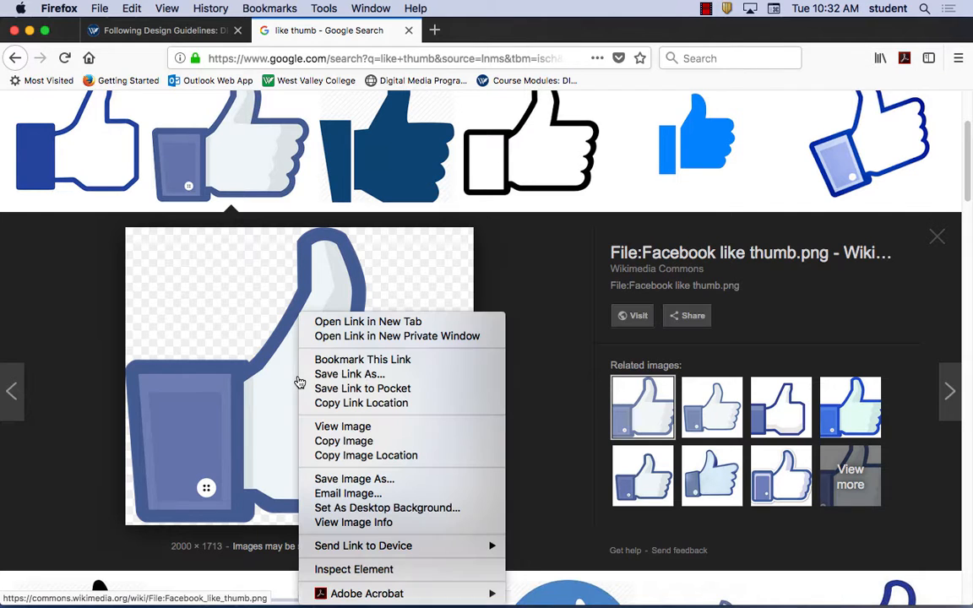
left_click(362, 446)
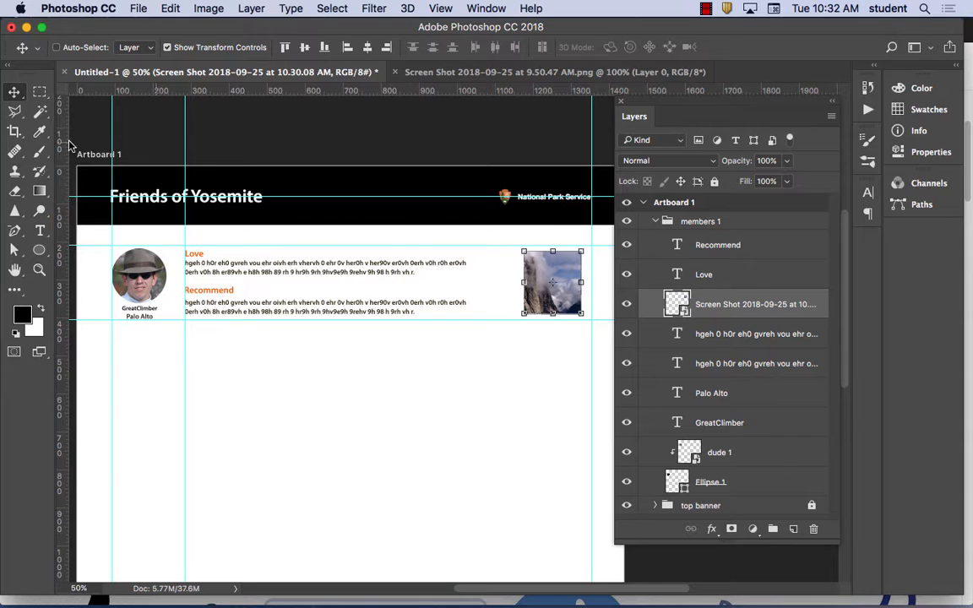
- Paste the copied thumbs-up image into the members 1 group and scale it down to about 3.8%
left_click(169, 7)
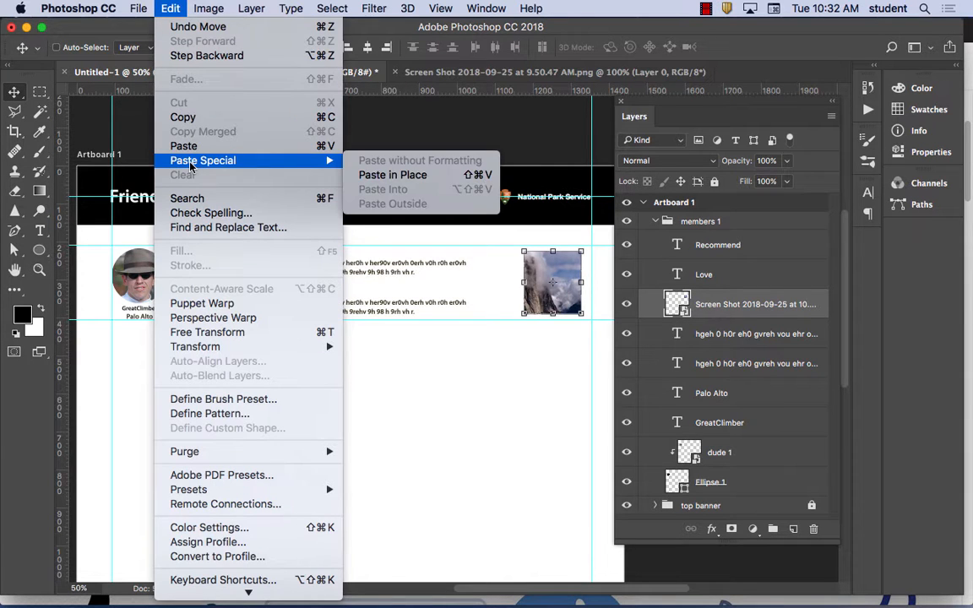
key("super+v")
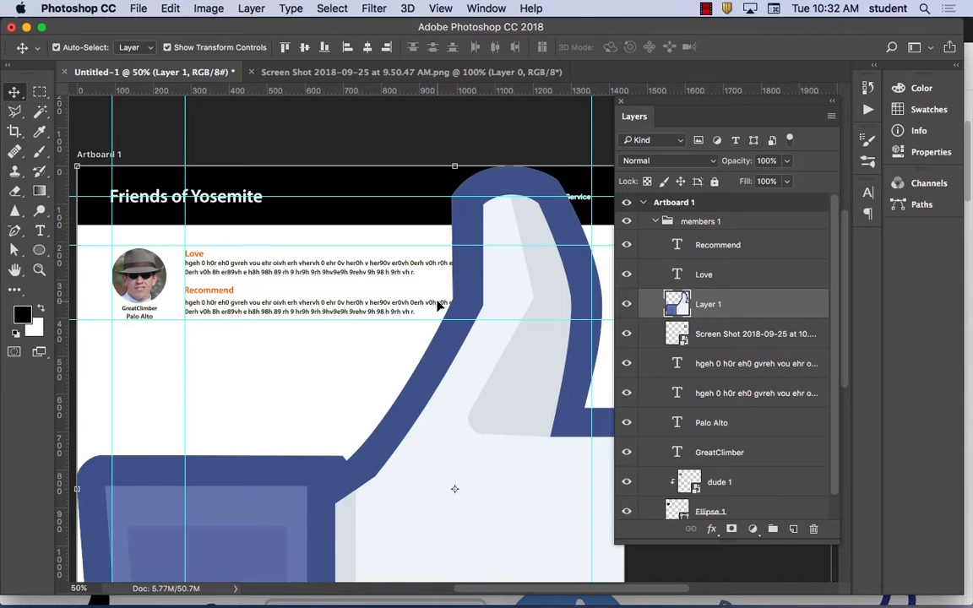
key("super+minus")
key("super+minus")
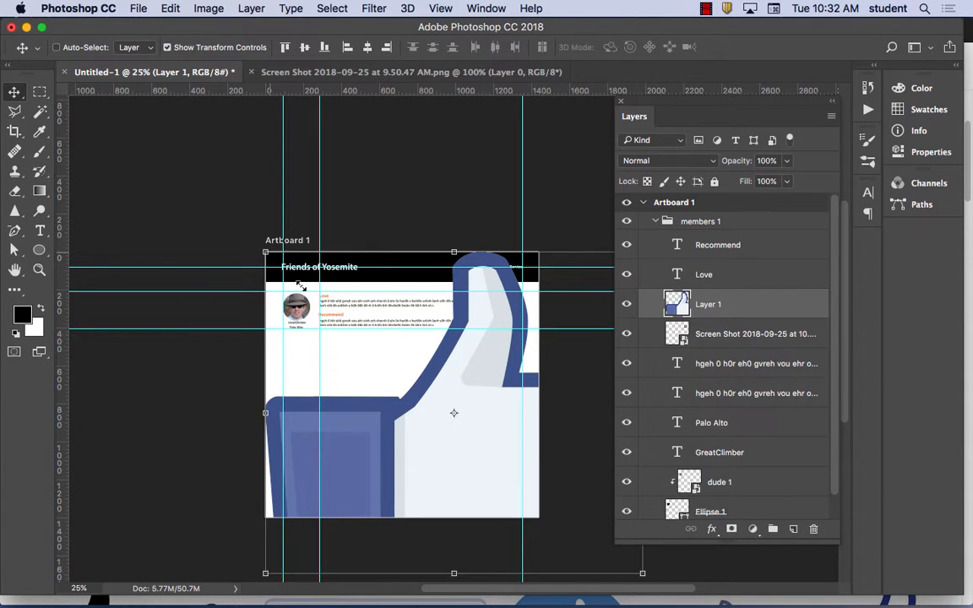
left_click_drag(267, 251, 477, 433)
left_click_drag(503, 496, 365, 367)
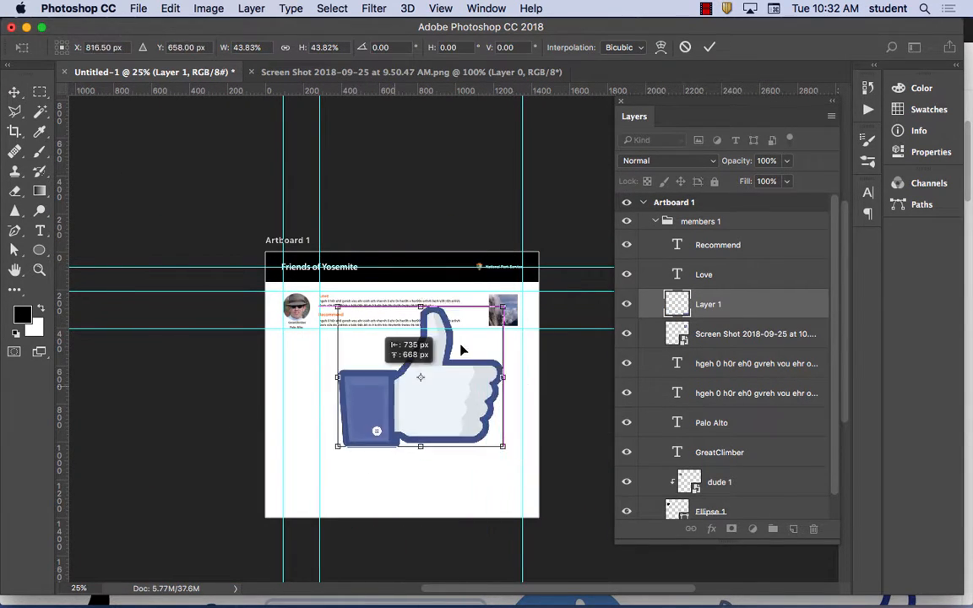
left_click_drag(504, 303, 445, 334)
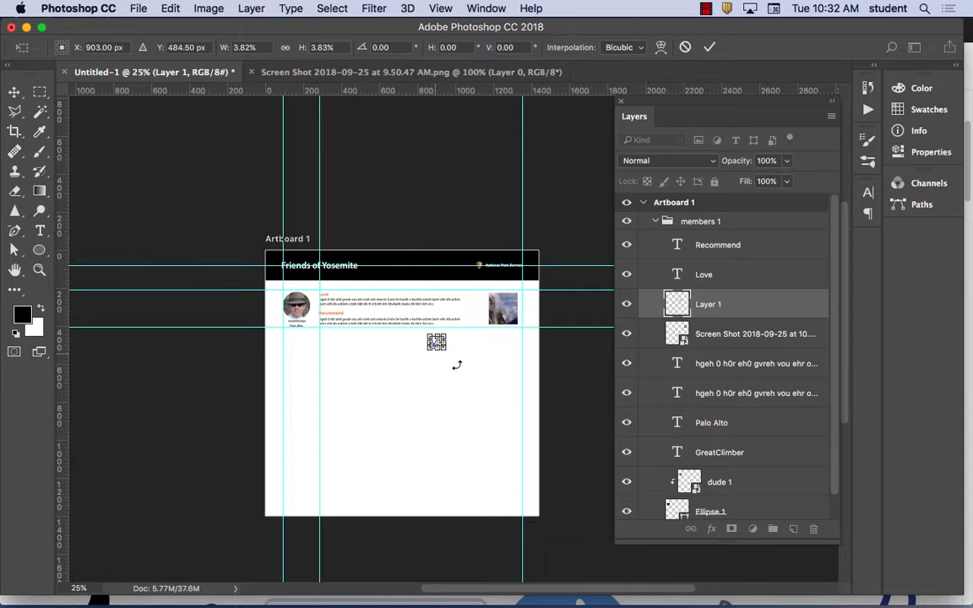
- Move the thumbs-up icon up to the end of the "Recommend" comment and apply the transformation
key("super+equal")
key("super+equal")
key("super+equal")
key("super+equal")
key("super+equal")
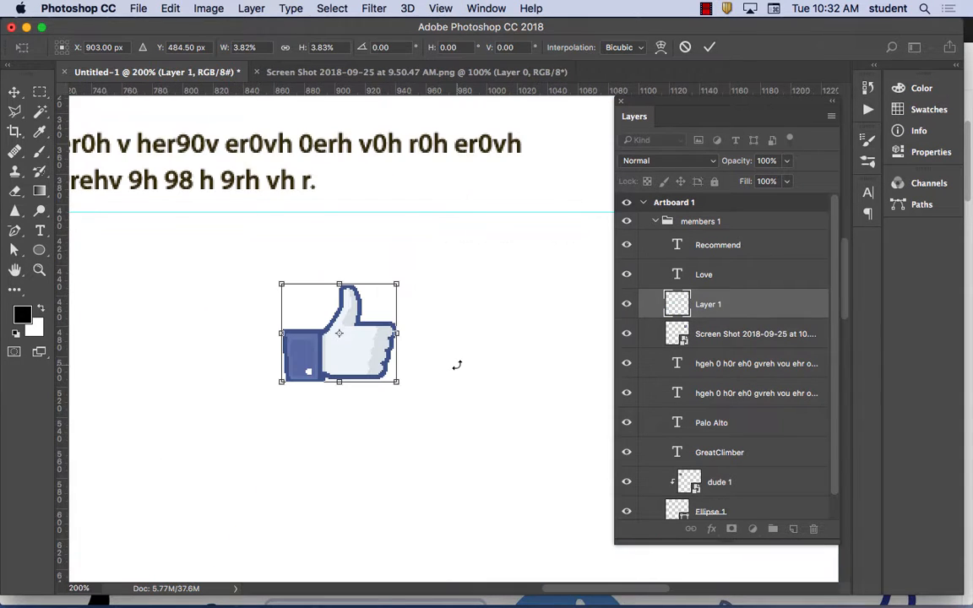
left_click_drag(357, 347, 584, 184)
left_click(14, 92)
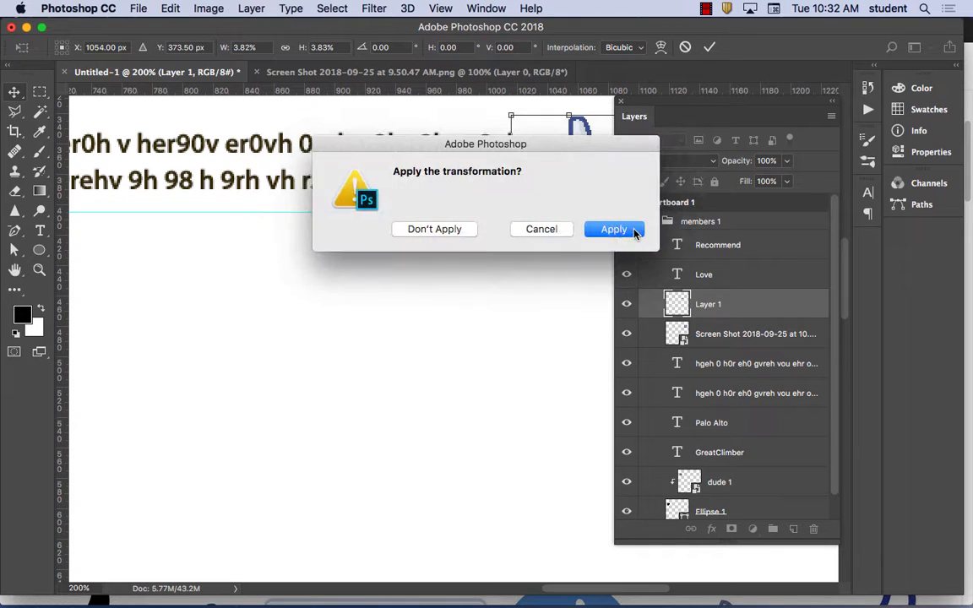
key("Return")
- Shift the thumbs-up icon about 76 px right and 10 px up, next to the mountain photo
scroll(614, 278, "left", 2)
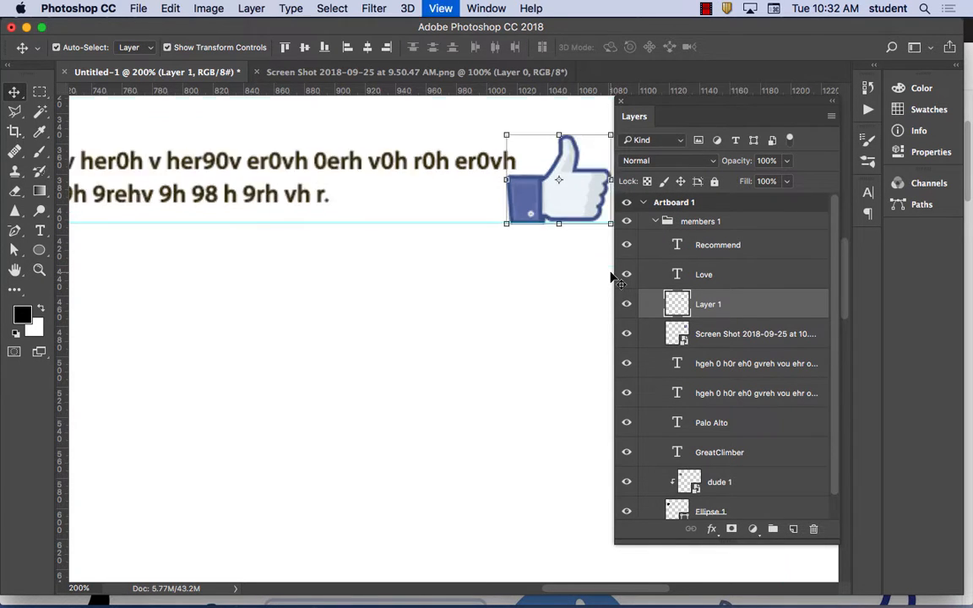
key("super+minus")
key("super+minus")
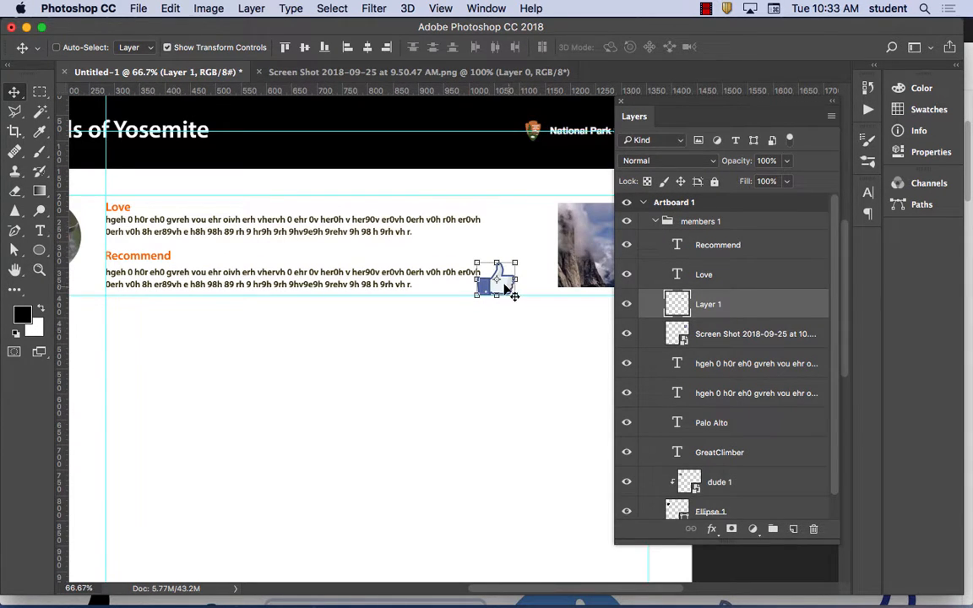
left_click_drag(506, 287, 542, 283)
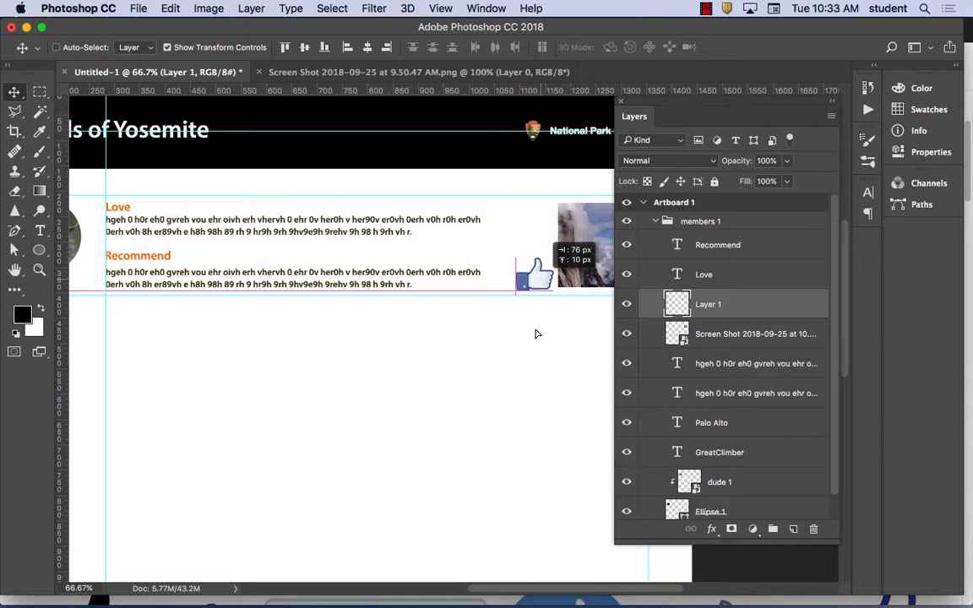
left_click_drag(535, 333, 536, 334)
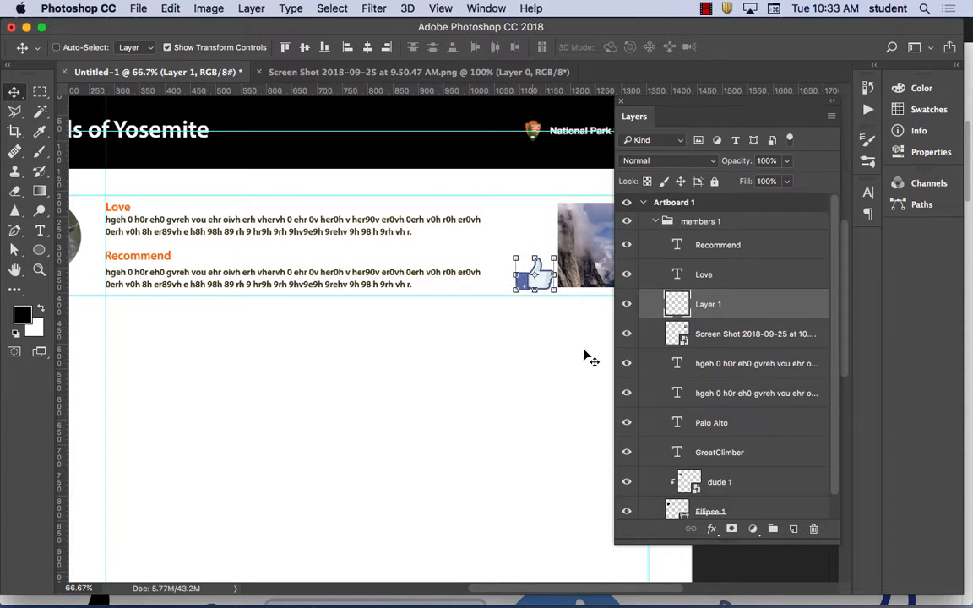
- Collapse the members 1 group and duplicate it on Artboard 1 as "members 2"
left_click(656, 220)
left_click(699, 221)
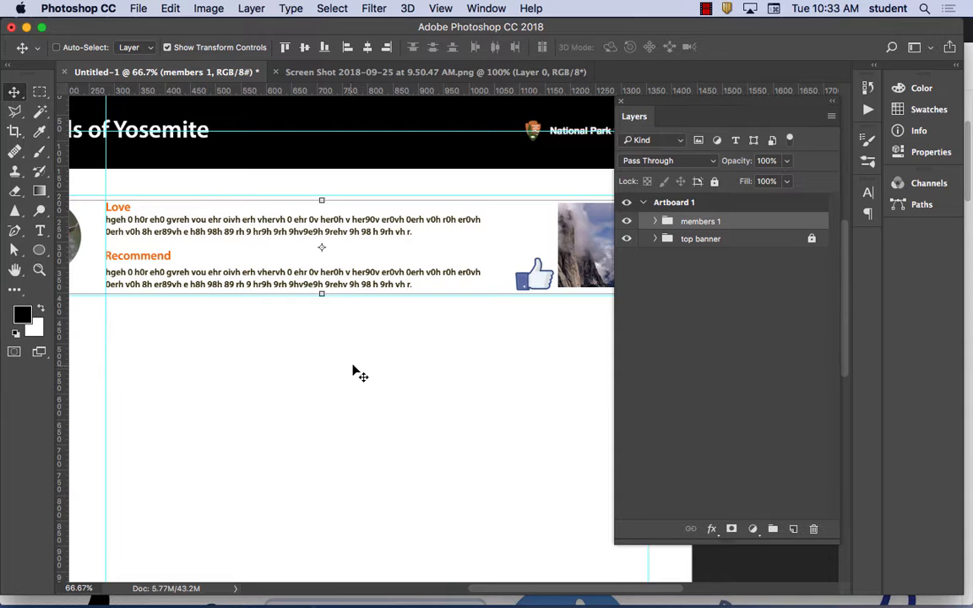
key("super+minus")
key("super+minus")
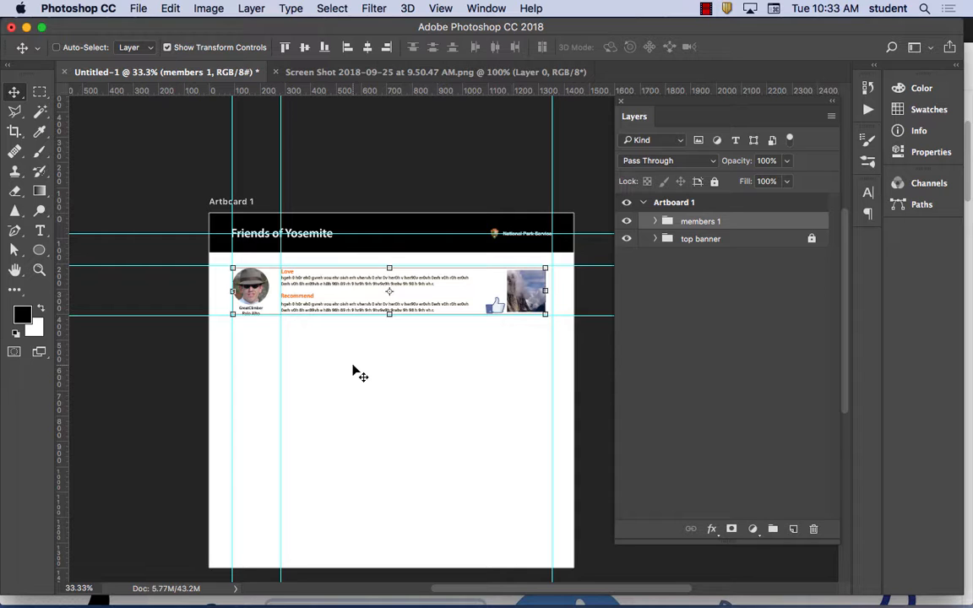
right_click(703, 223)
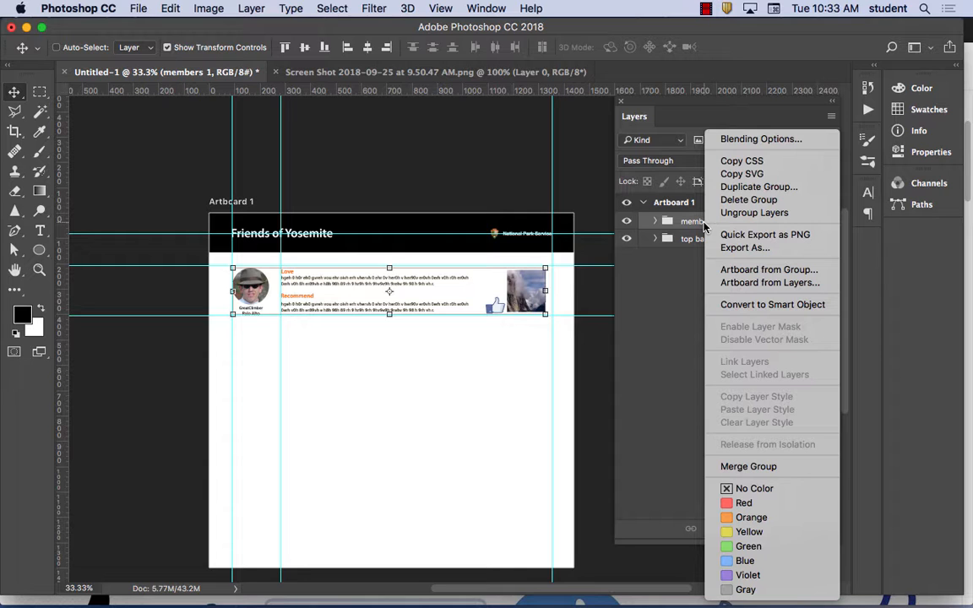
left_click(758, 187)
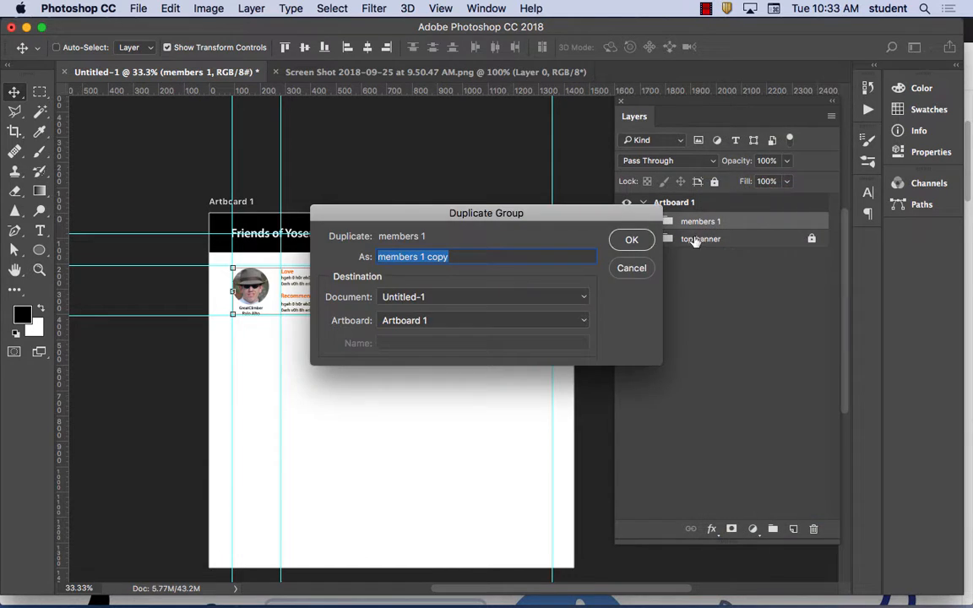
left_click(467, 258)
key("BackSpace")
key("BackSpace")
key("BackSpace")
key("BackSpace")
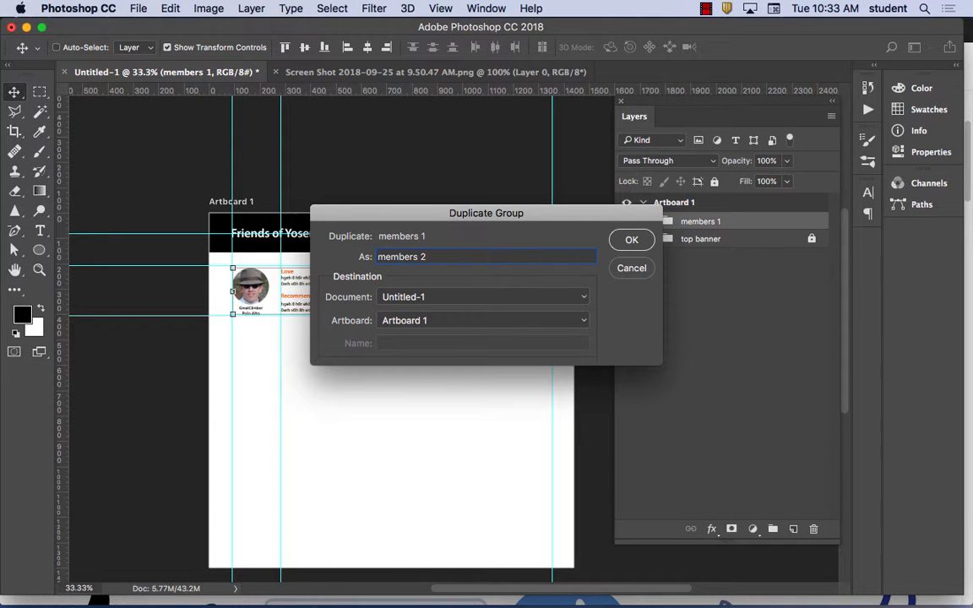
left_click(626, 239)
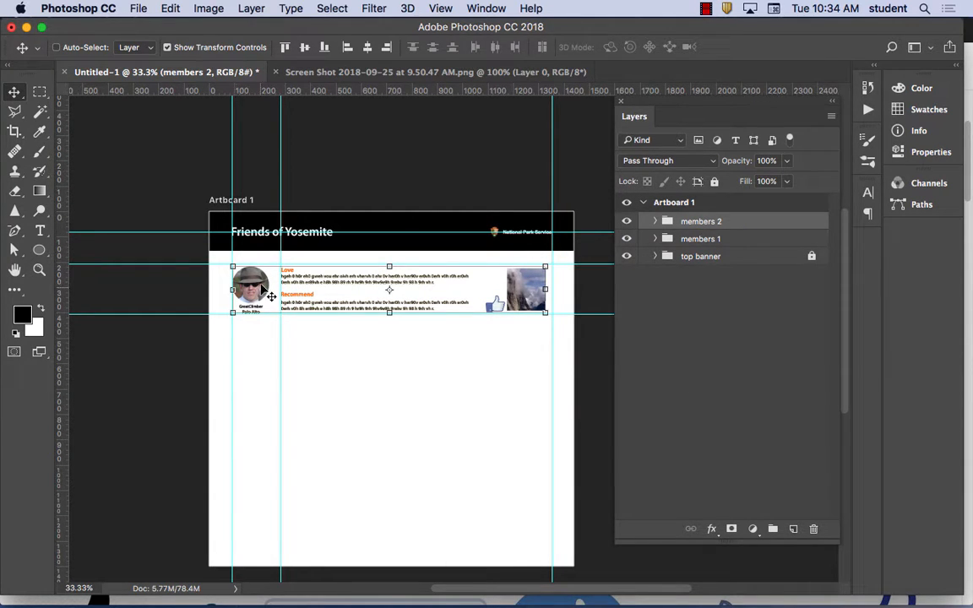
- Move the members 2 group directly below the first member entry, deselect it and expand its layers
left_click_drag(240, 265, 270, 348)
left_click(701, 344)
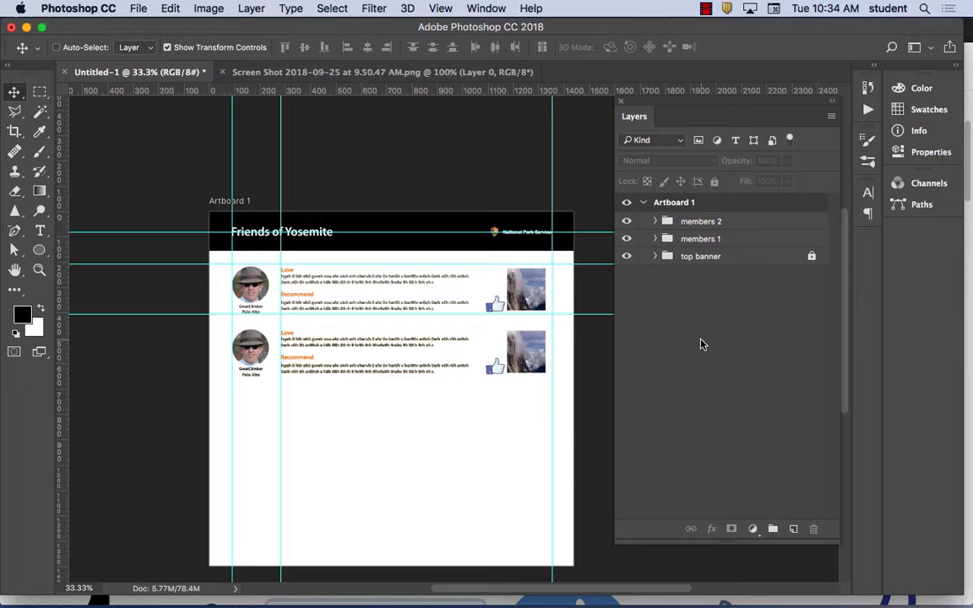
left_click(656, 221)
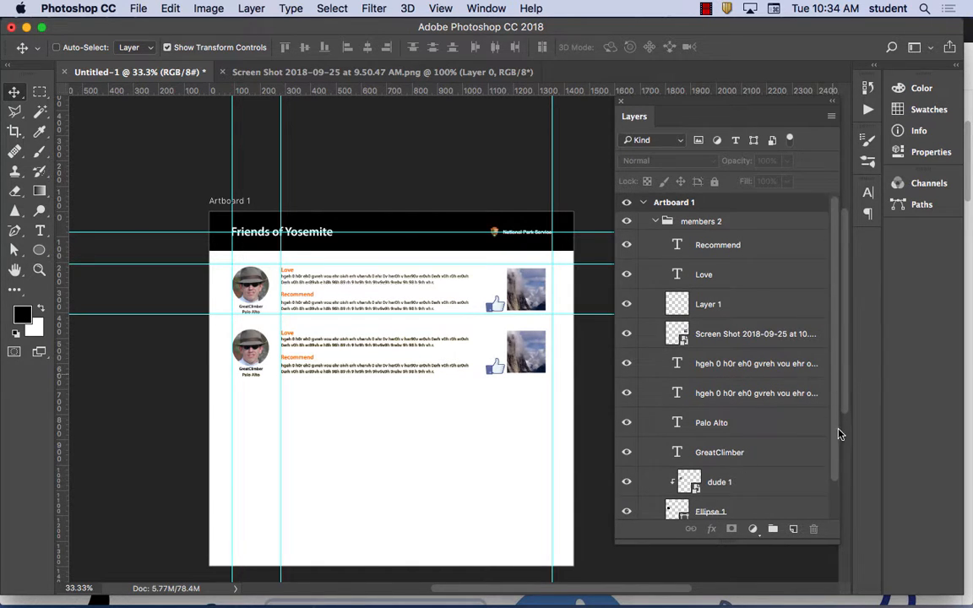
scroll(838, 426, "down", 2)
- Place the embedded image "Screen Shot 2018-09-25 at 9.49.53 AM" and scale it to about 37% over the second entry's portrait
left_click(131, 8)
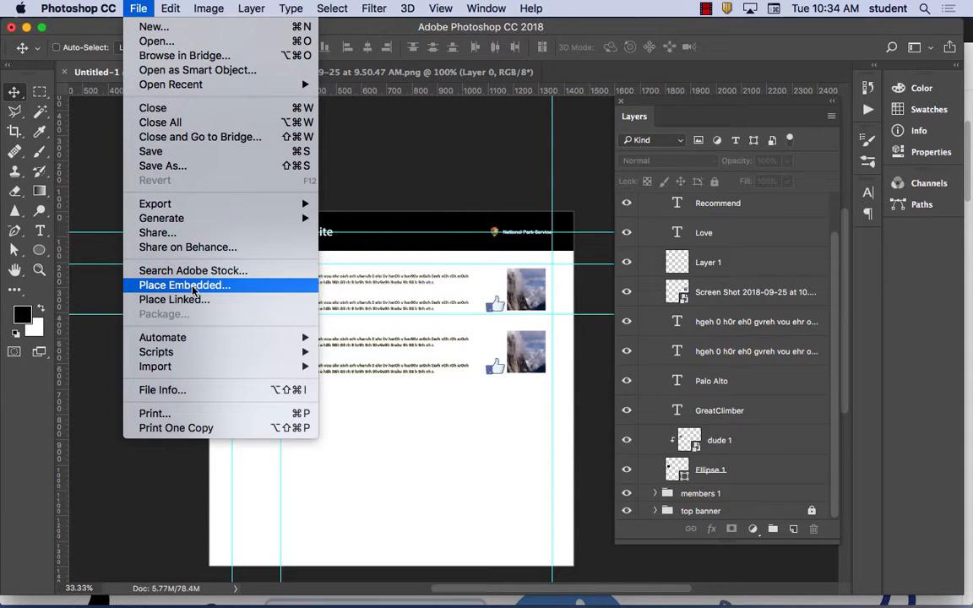
left_click(254, 285)
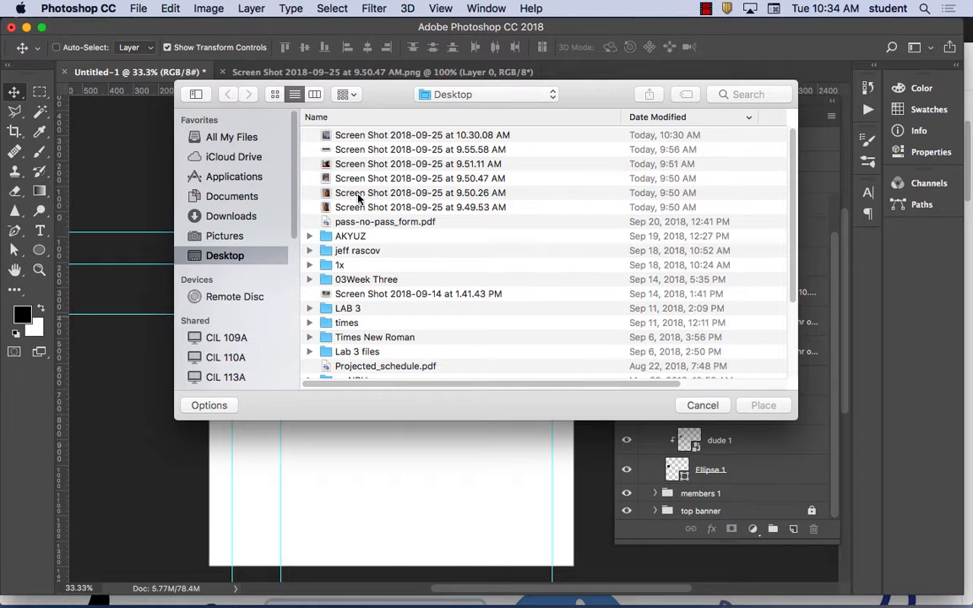
left_click(359, 194)
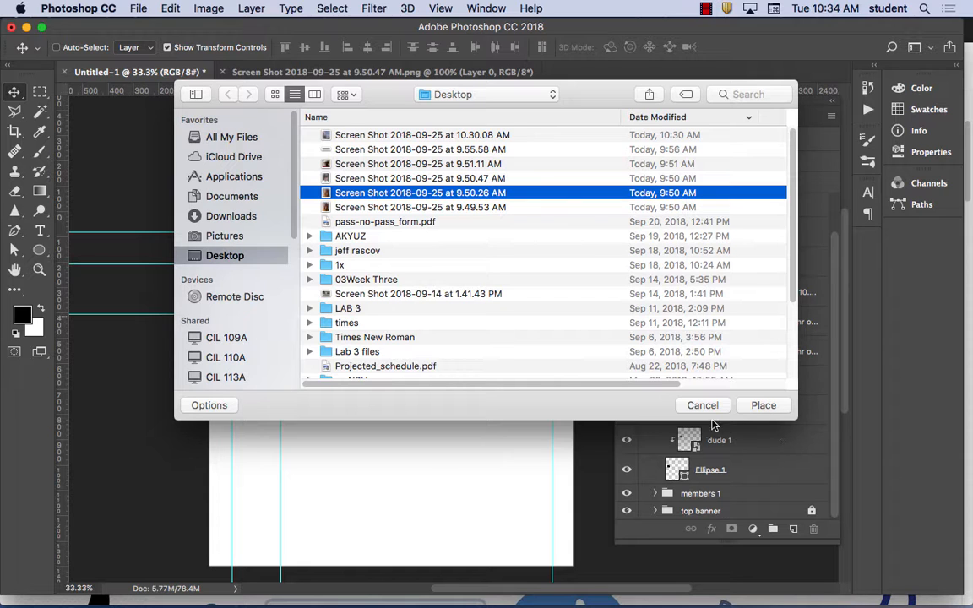
left_click(368, 207)
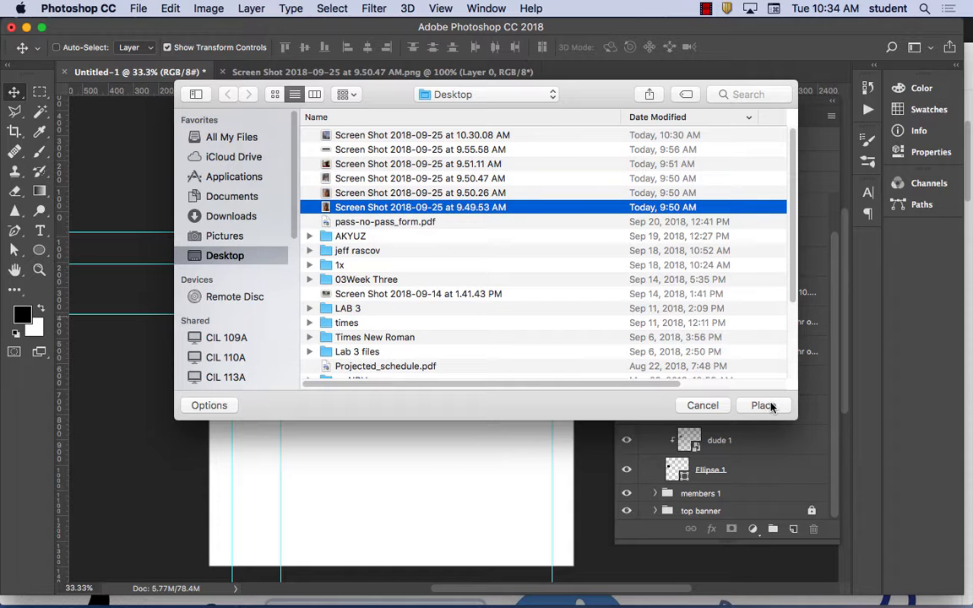
left_click(764, 405)
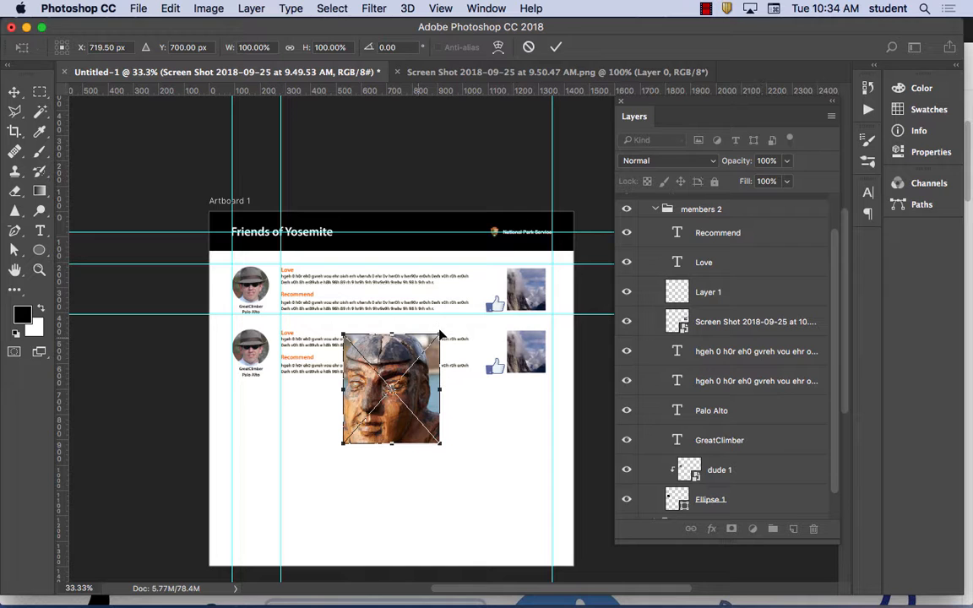
left_click_drag(434, 339, 271, 372)
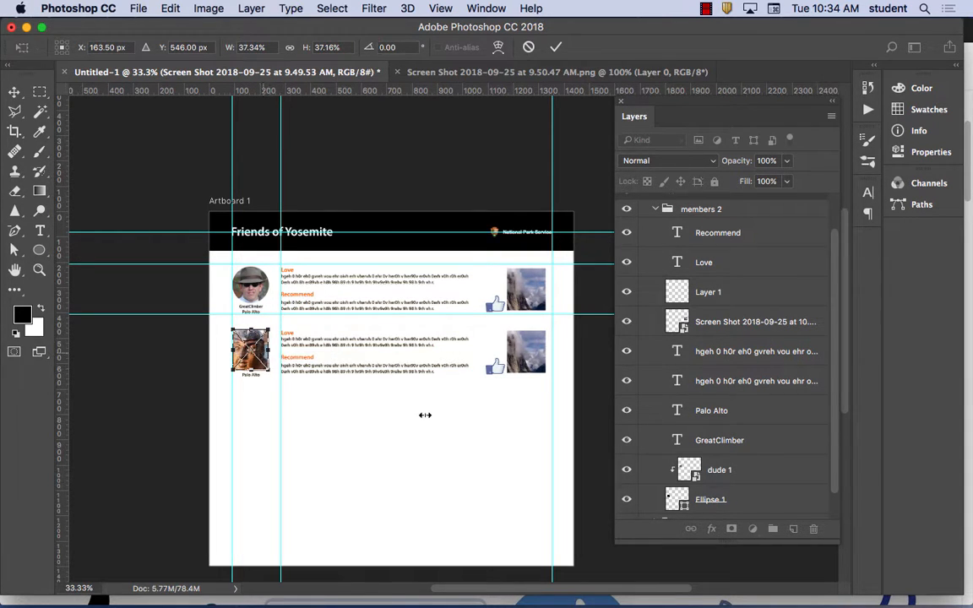
left_click(15, 92)
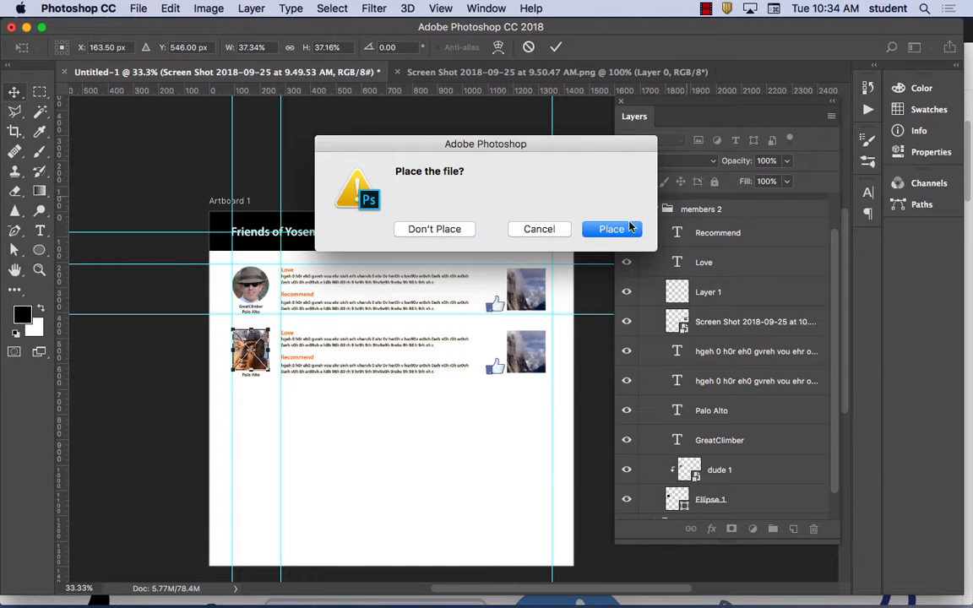
left_click(563, 209)
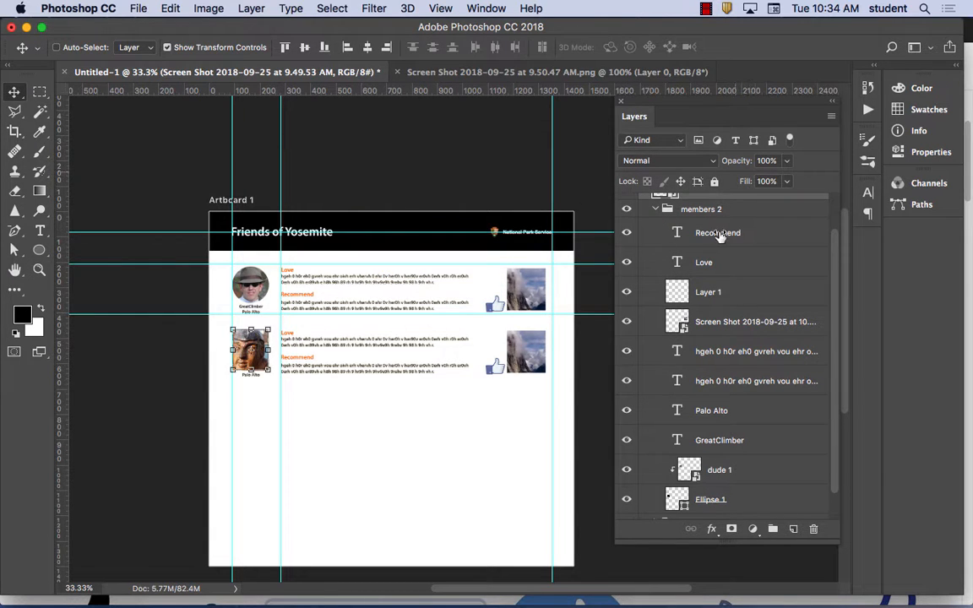
- Clip the placed statue portrait to Ellipse 1 in the members 2 group and delete that group's "dude 1" layer
scroll(839, 310, "up", 1)
scroll(836, 313, "up", 3)
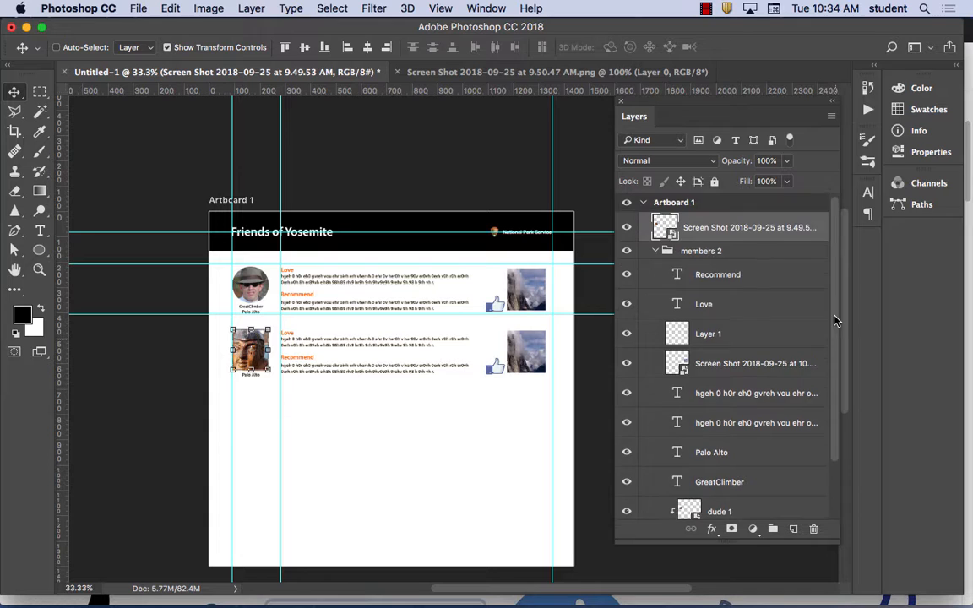
left_click_drag(651, 203, 725, 495)
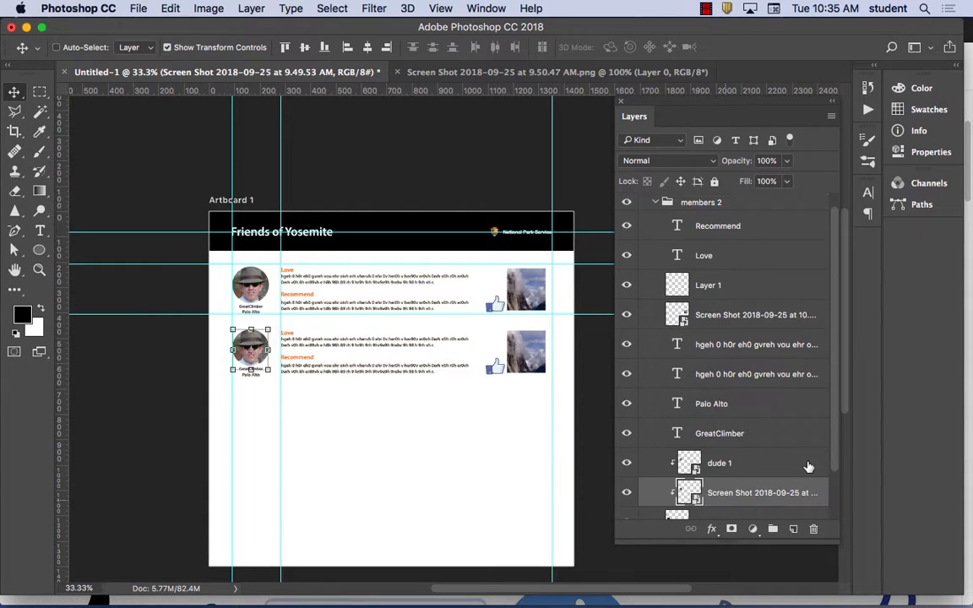
left_click(728, 464)
key("Delete")
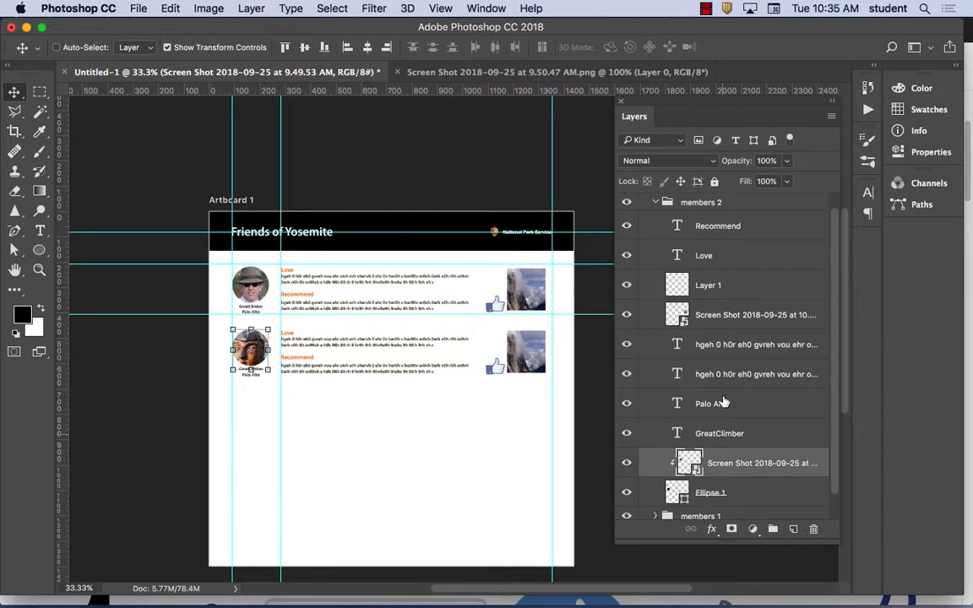
- Replace the "GreatClimber" caption under the second entry's statue portrait with "WoodChopper"
left_click(729, 435)
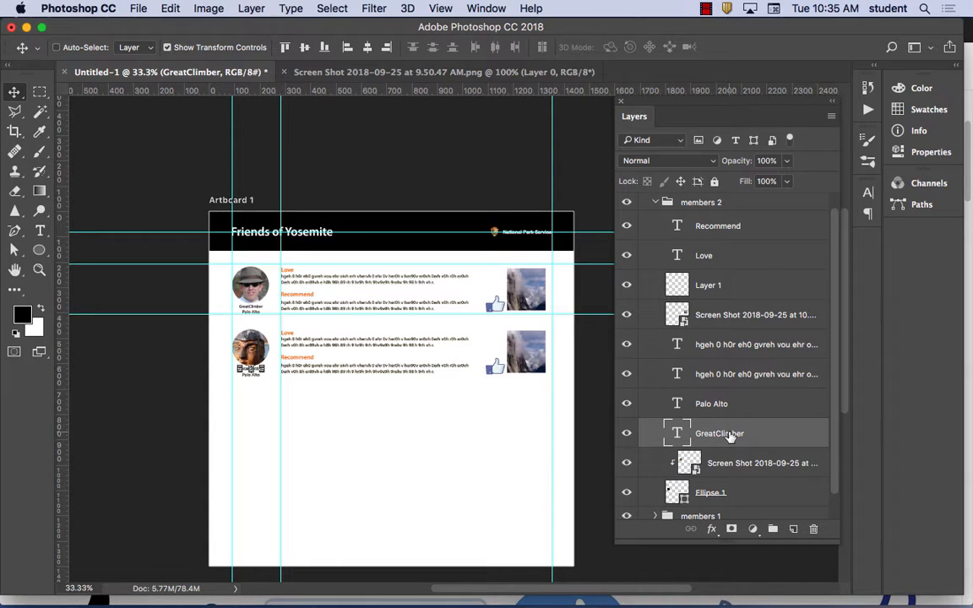
key("super+1")
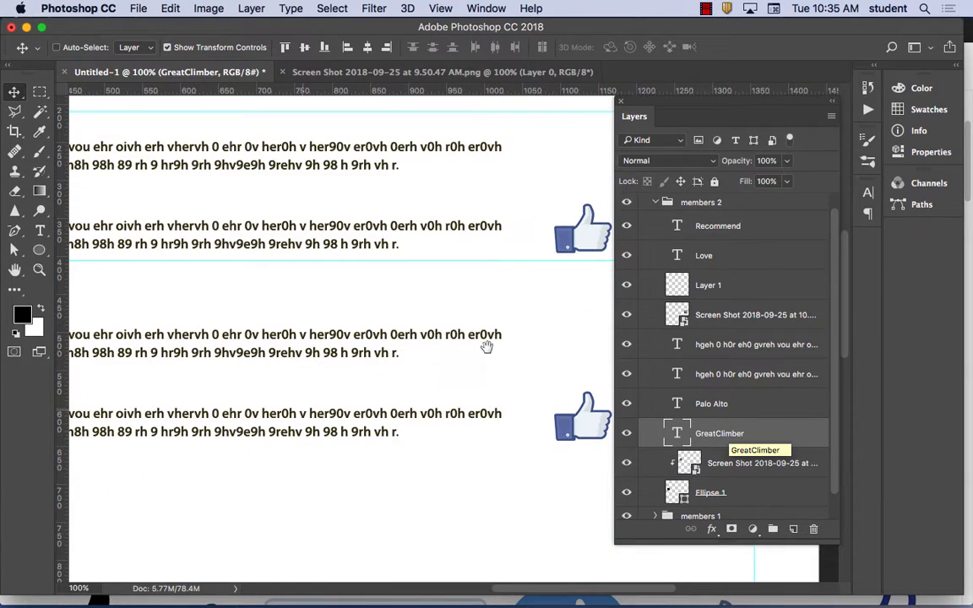
scroll(486, 343, "left", 5)
scroll(356, 344, "left", 5)
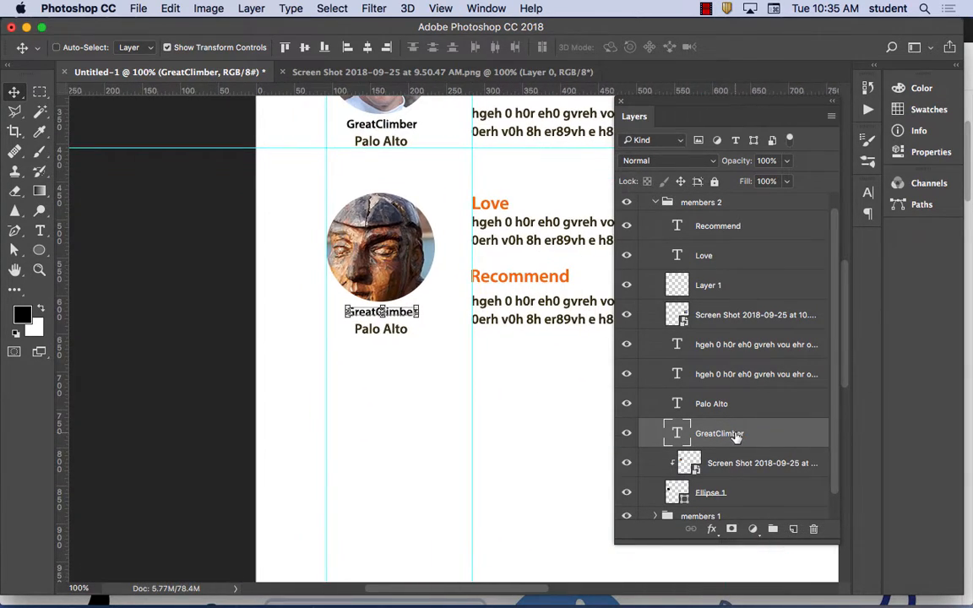
key("t")
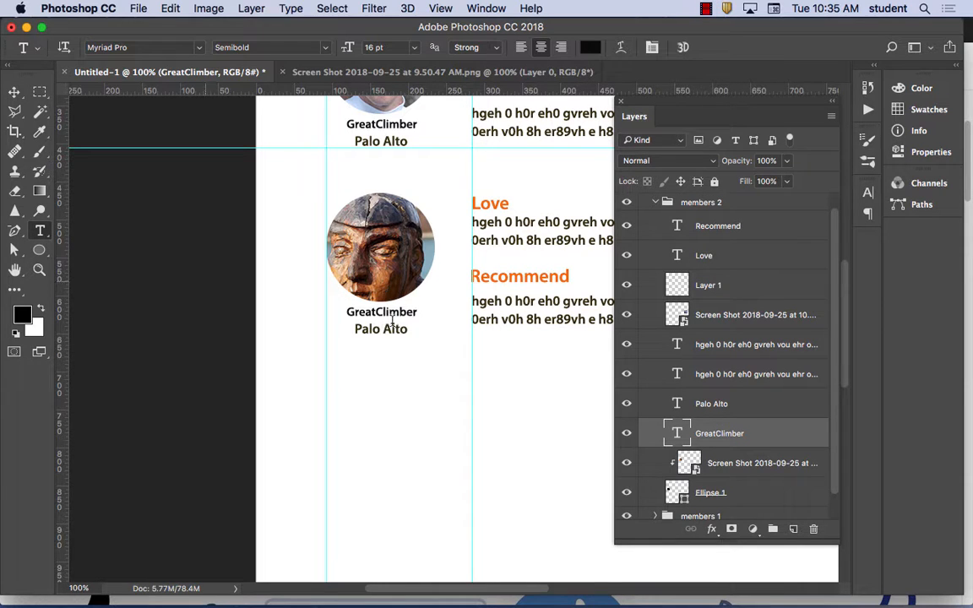
left_click_drag(416, 312, 328, 313)
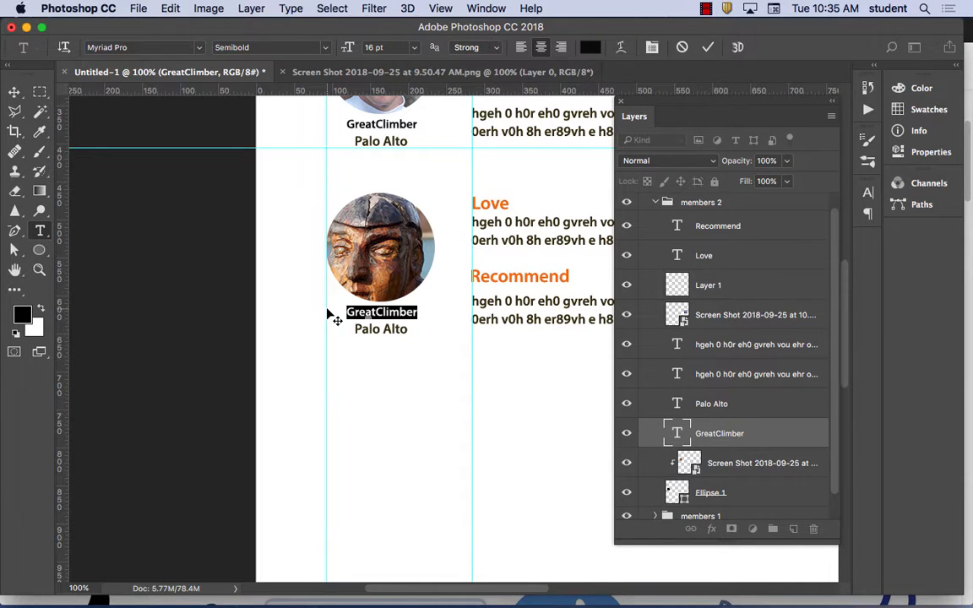
type("Woo")
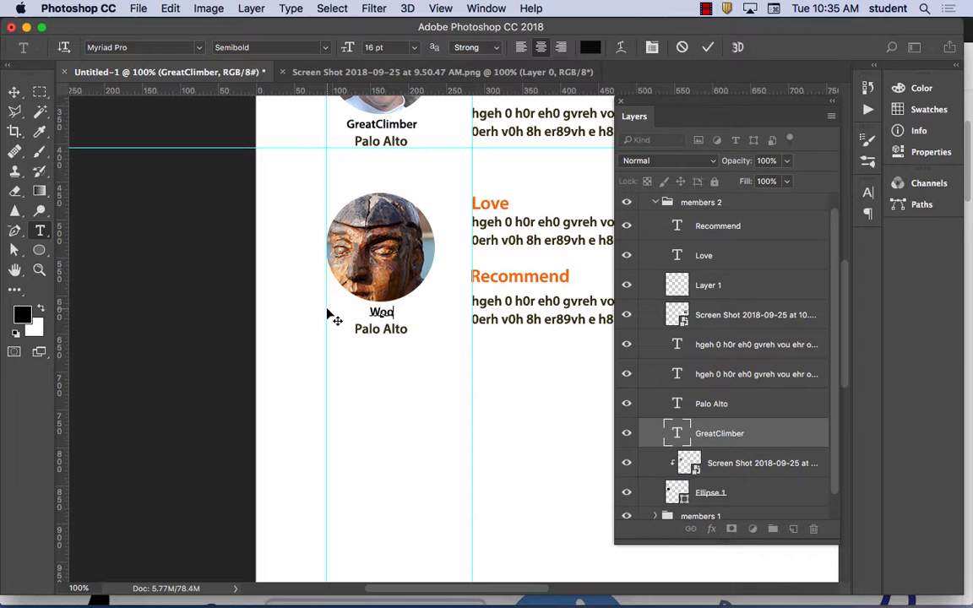
type("dChopper")
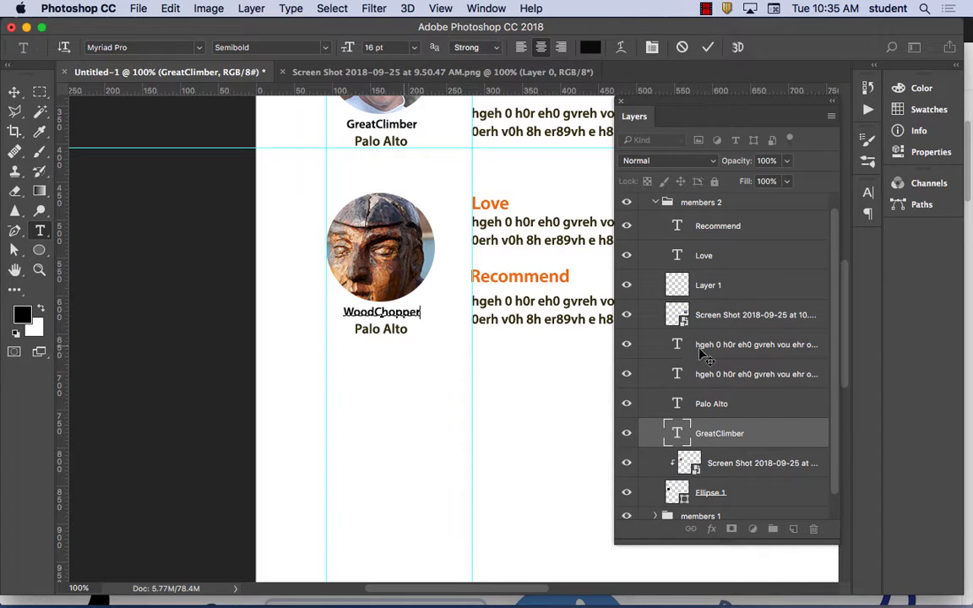
- Replace the location caption in the members 2 group with "San Jose" and commit the text edit
left_click(732, 403)
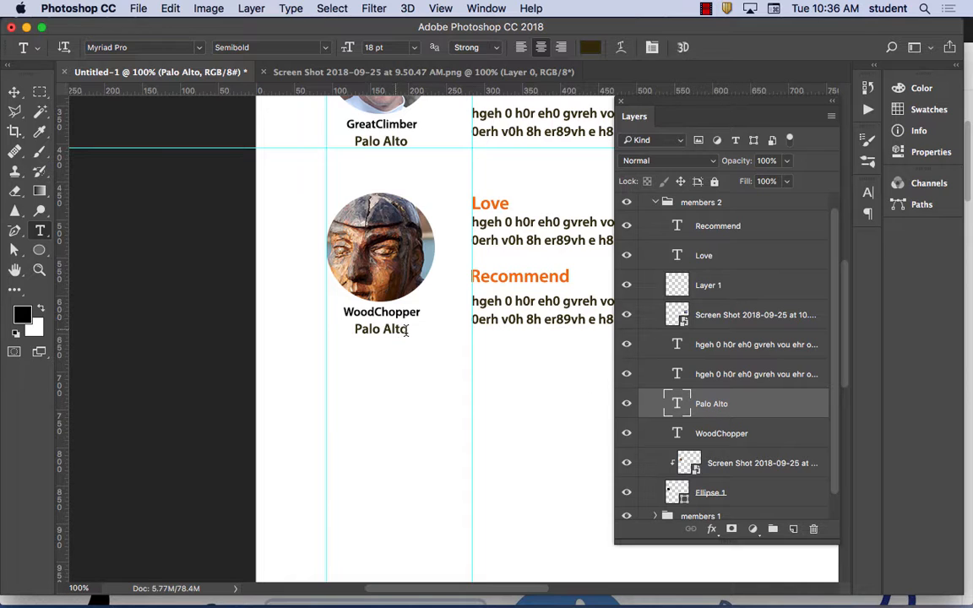
left_click_drag(408, 330, 334, 327)
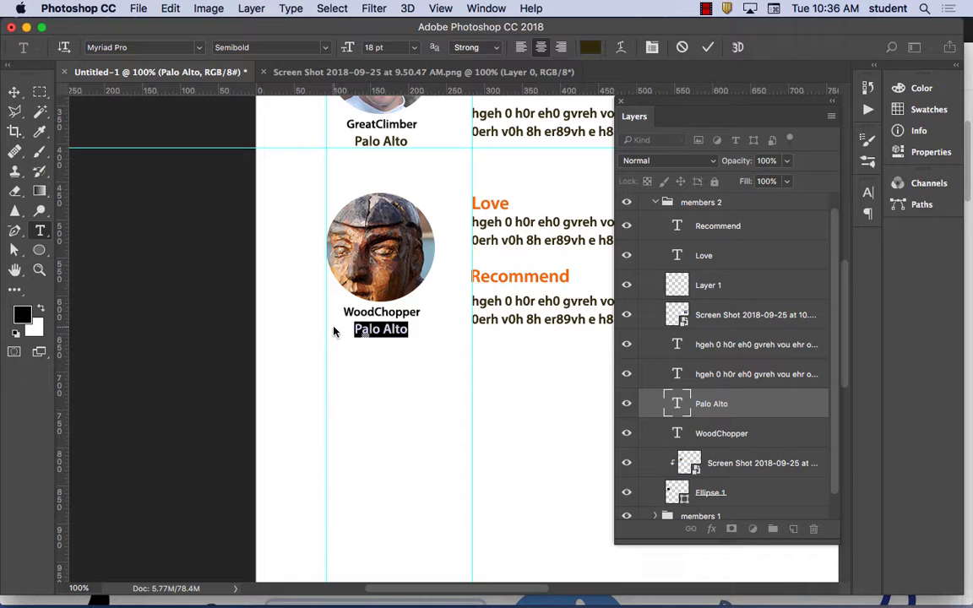
type("San Jose")
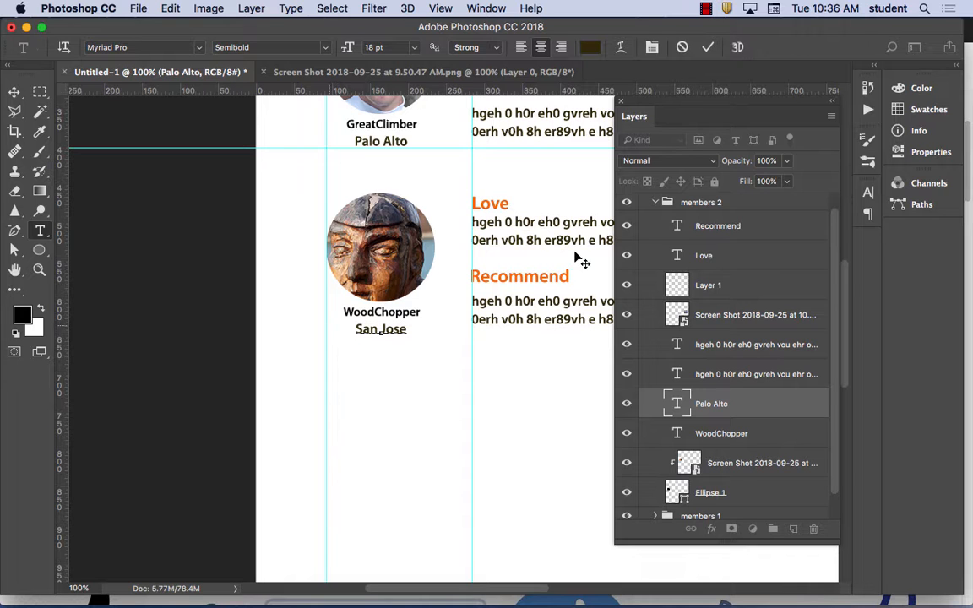
key("super+minus")
key("super+minus")
key("super+minus")
key("super+minus")
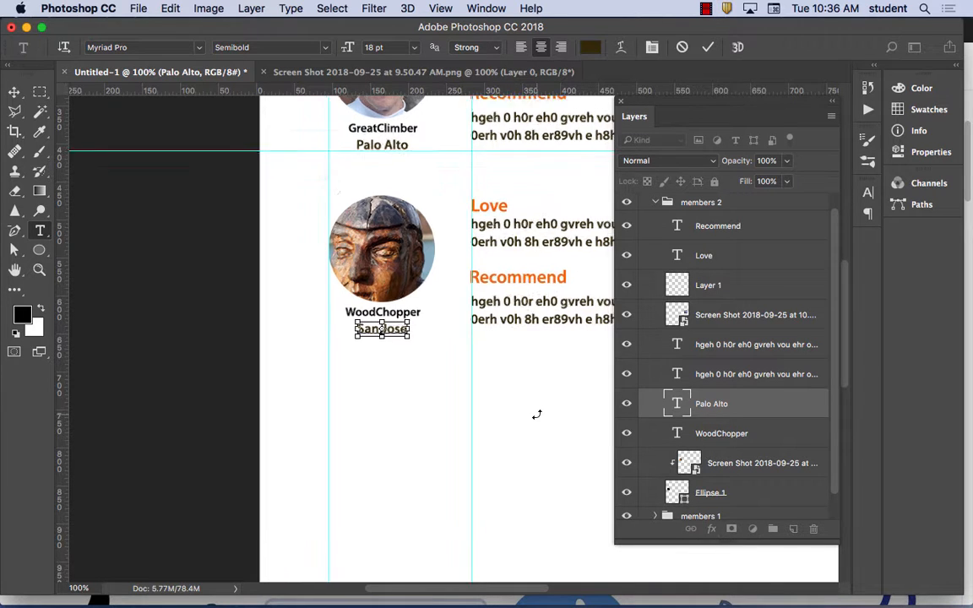
scroll(414, 347, "down", 3)
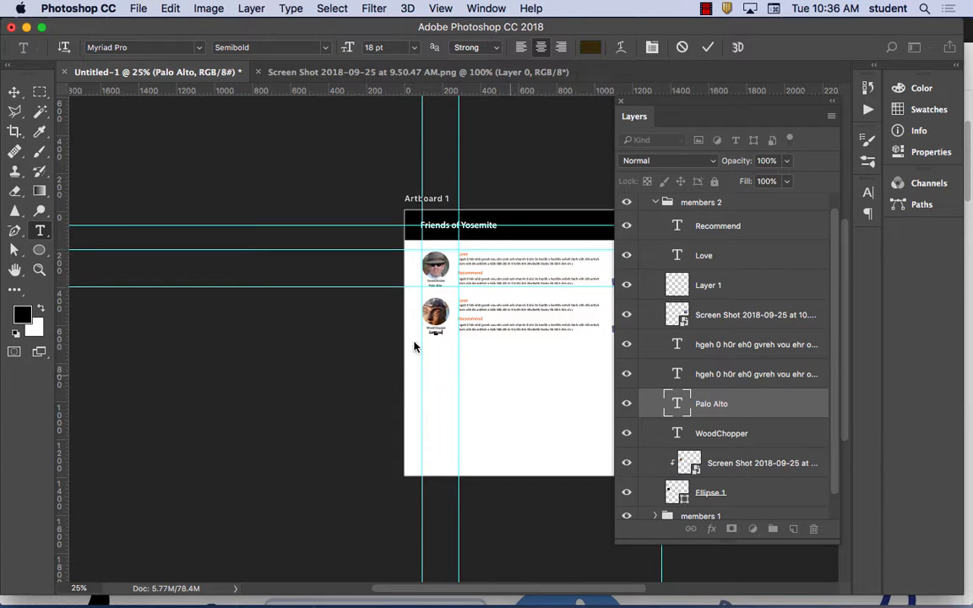
key("super+Return")
left_click_drag(376, 308, 196, 370)
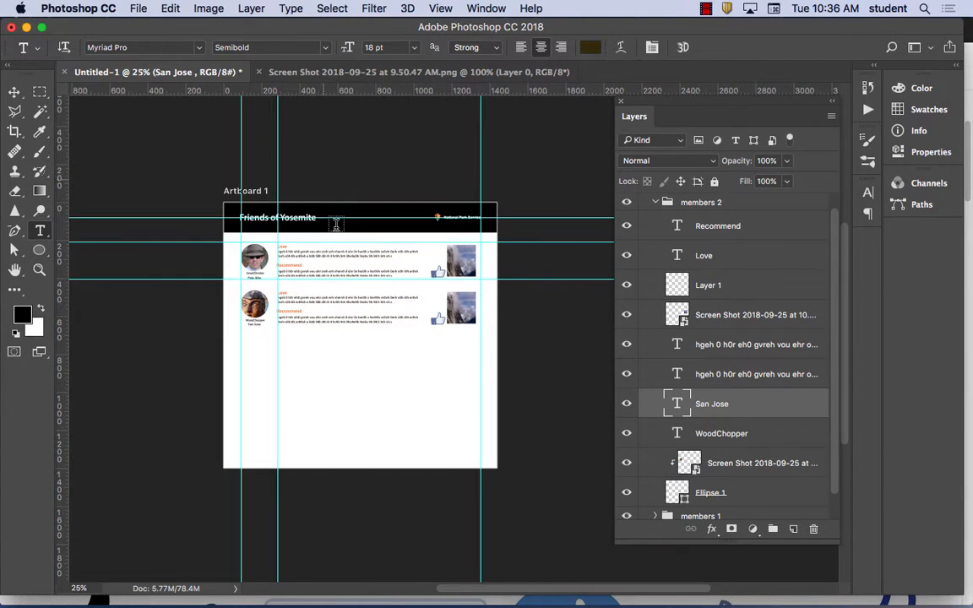
left_click_drag(225, 90, 244, 336)
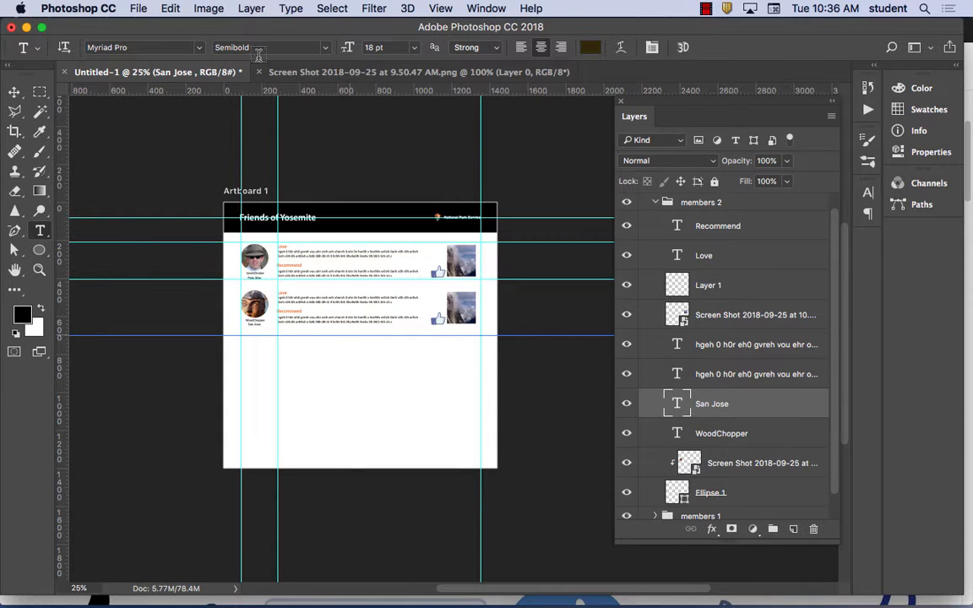
left_click(168, 9)
key("Return")
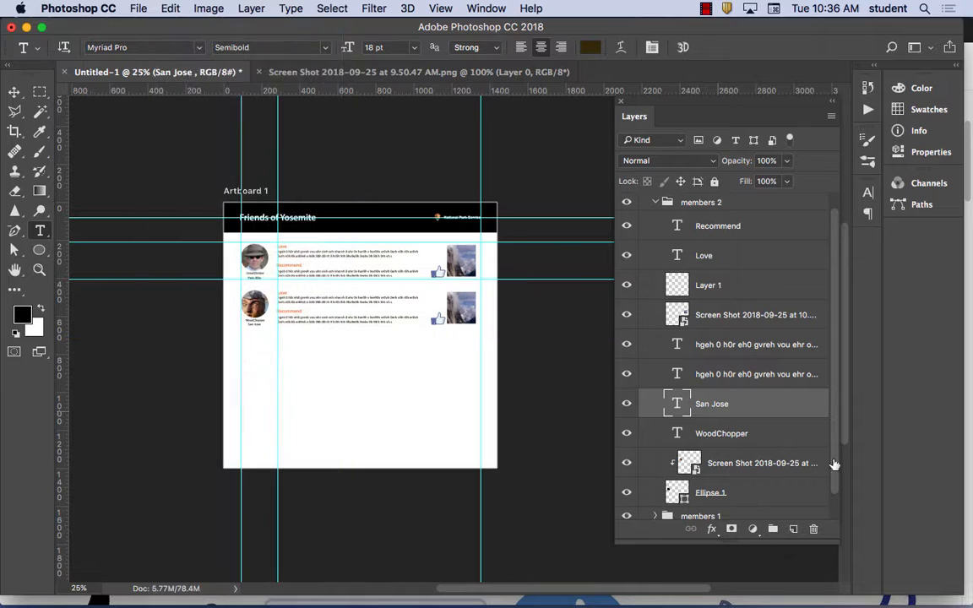
- Enlarge the layer list, deselect all layers, and collapse the members 2 group with the Move tool active
scroll(834, 541, "down", 1)
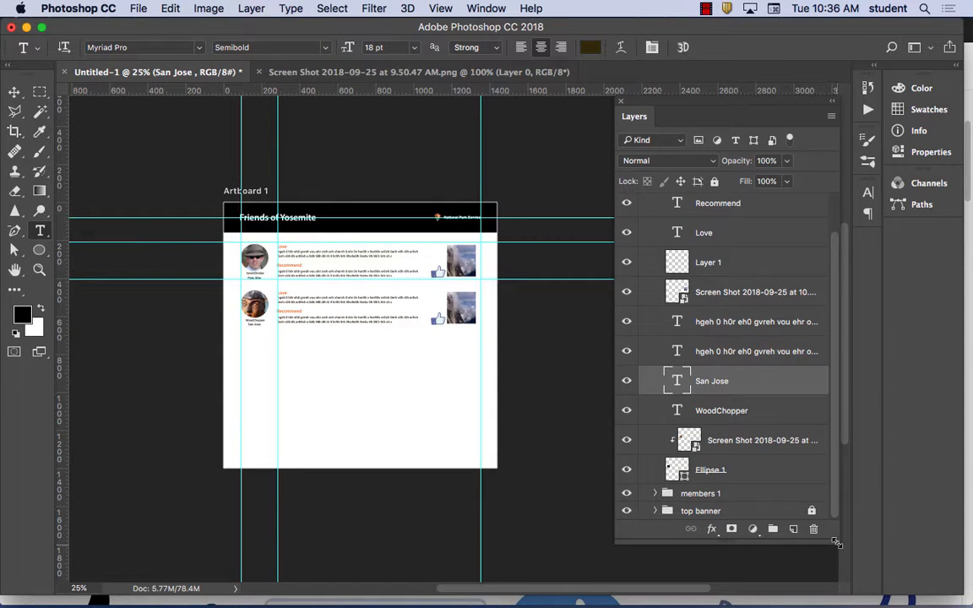
left_click_drag(837, 543, 831, 595)
left_click(761, 571)
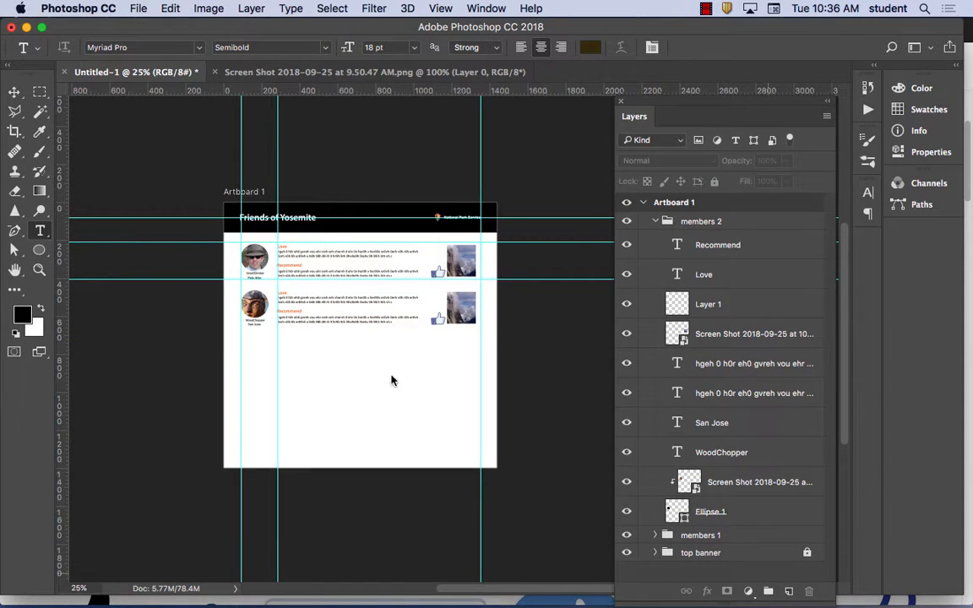
left_click(15, 89)
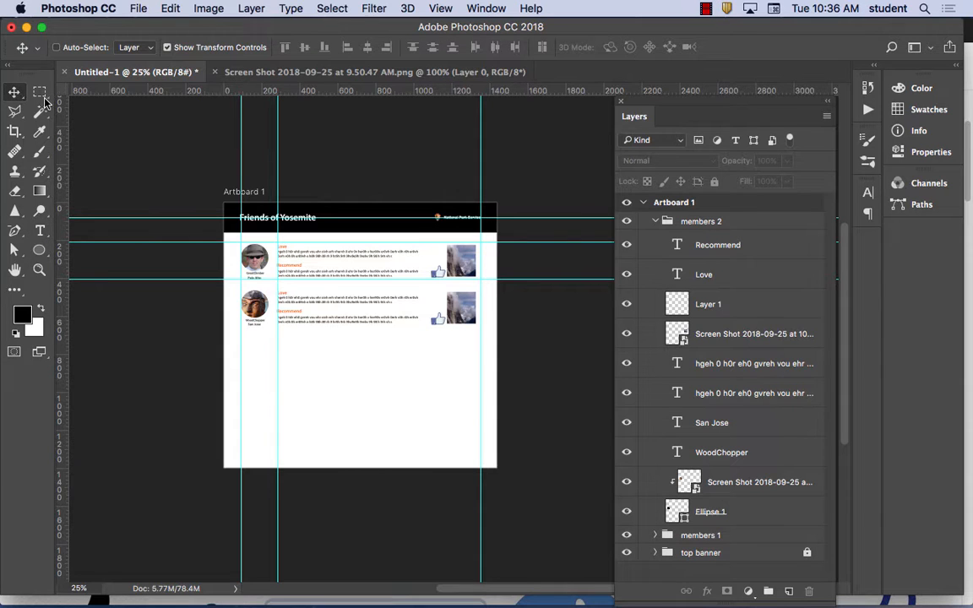
left_click(656, 220)
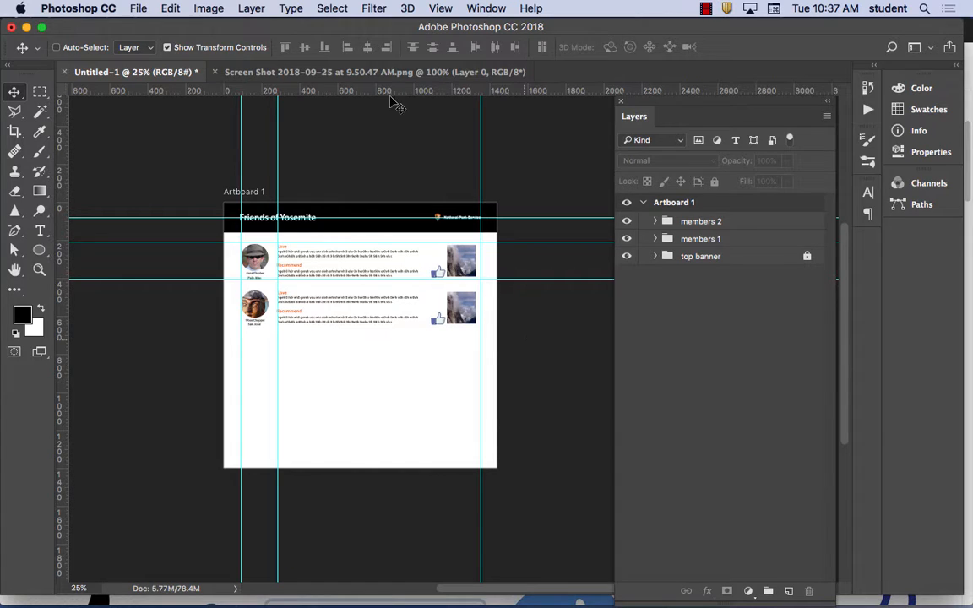
- Preview both member entries in full screen mode at 66.67% zoom and return to standard screen mode
key("super+equal")
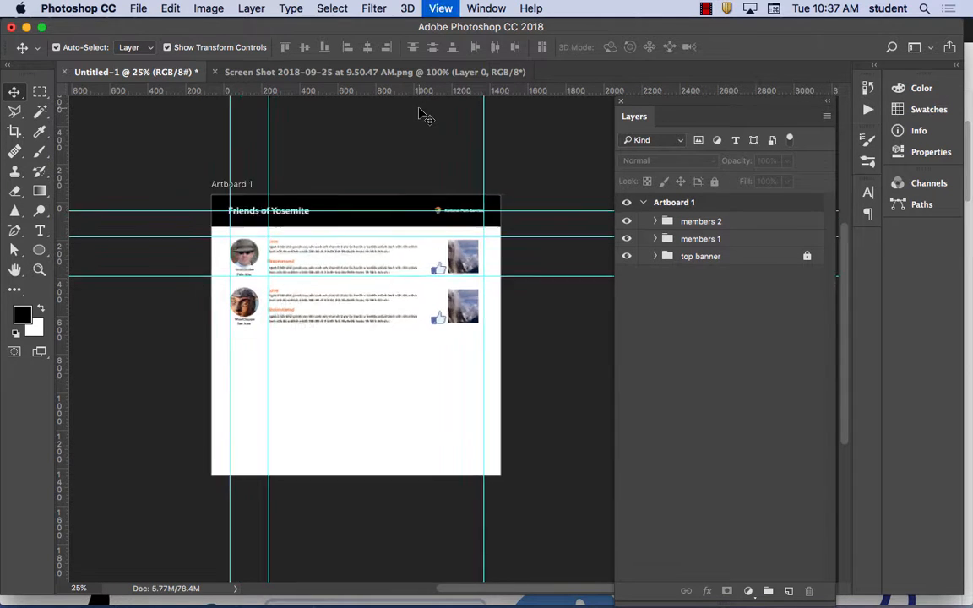
key("super+equal")
key("super+equal")
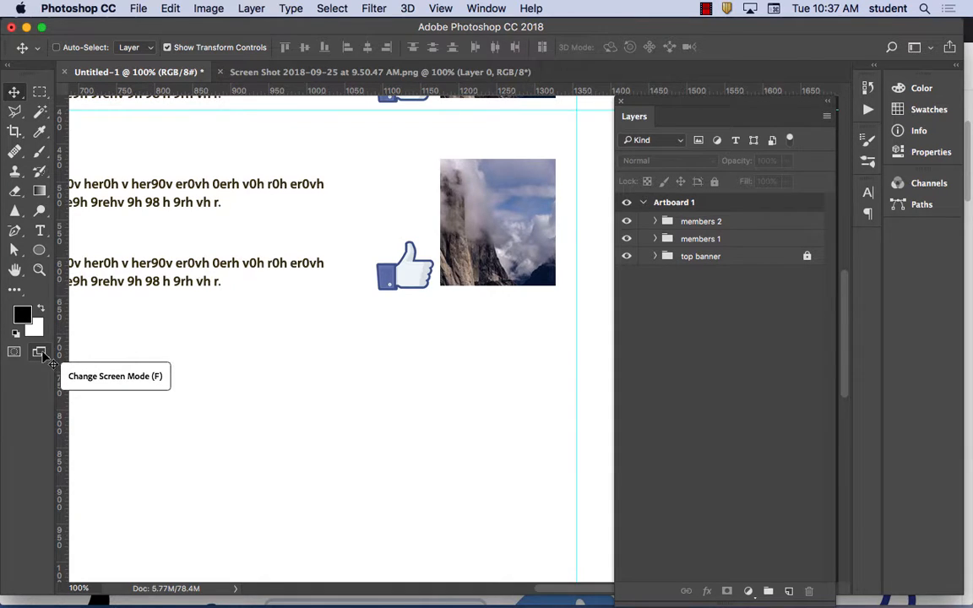
left_click(41, 356)
right_click(39, 336)
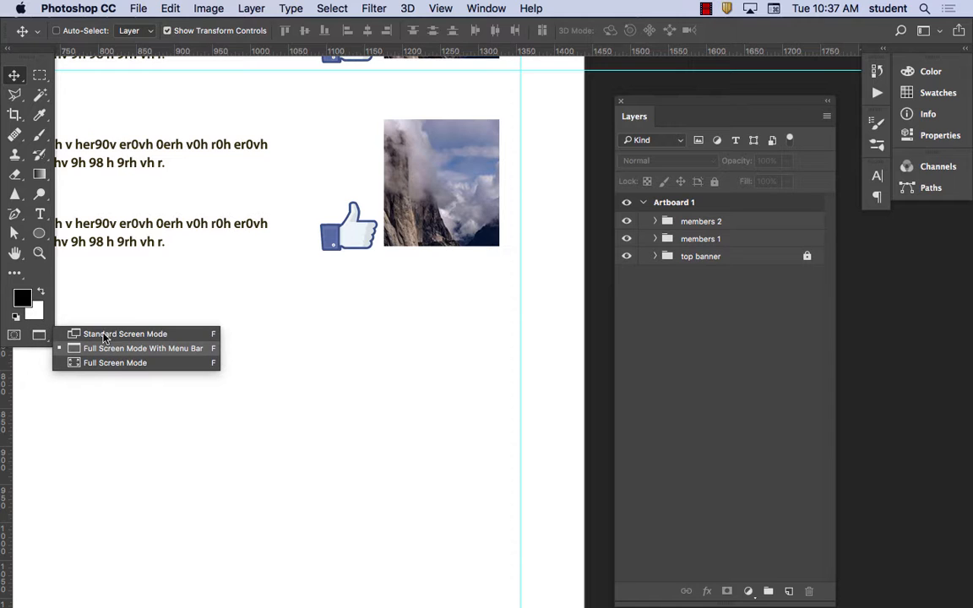
left_click(106, 348)
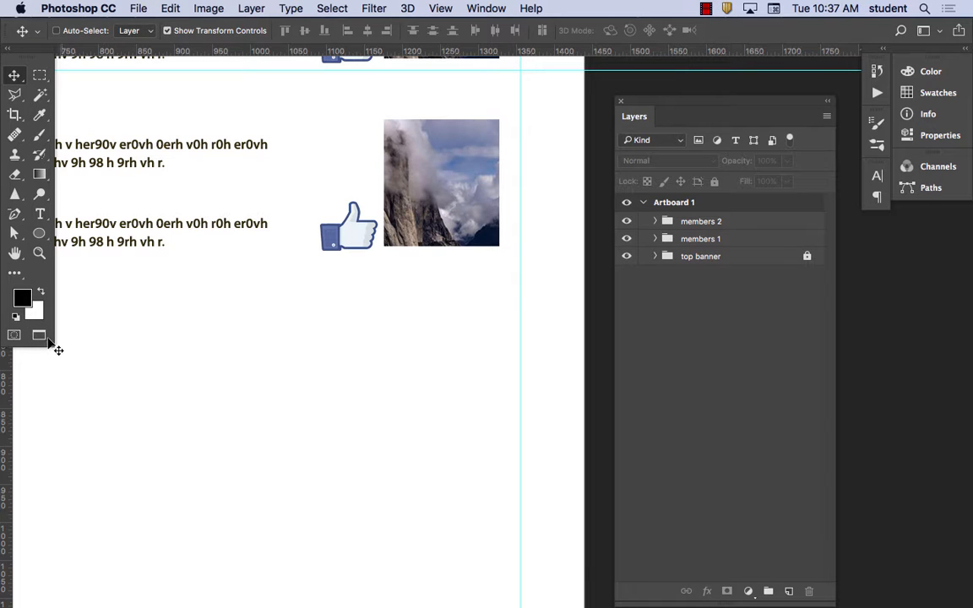
left_click(39, 336)
left_click(603, 286)
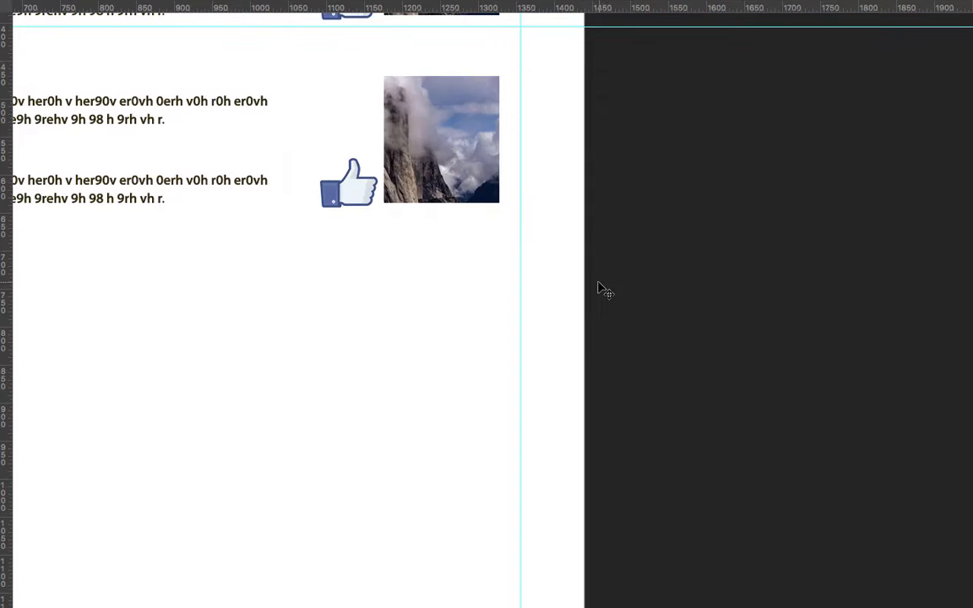
left_click_drag(384, 304, 629, 479)
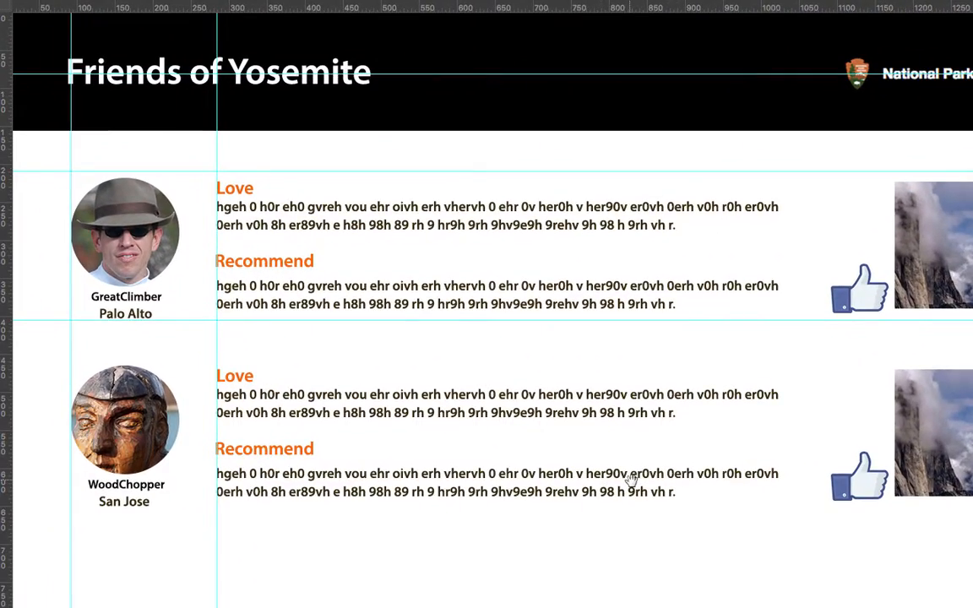
key("ctrl+minus")
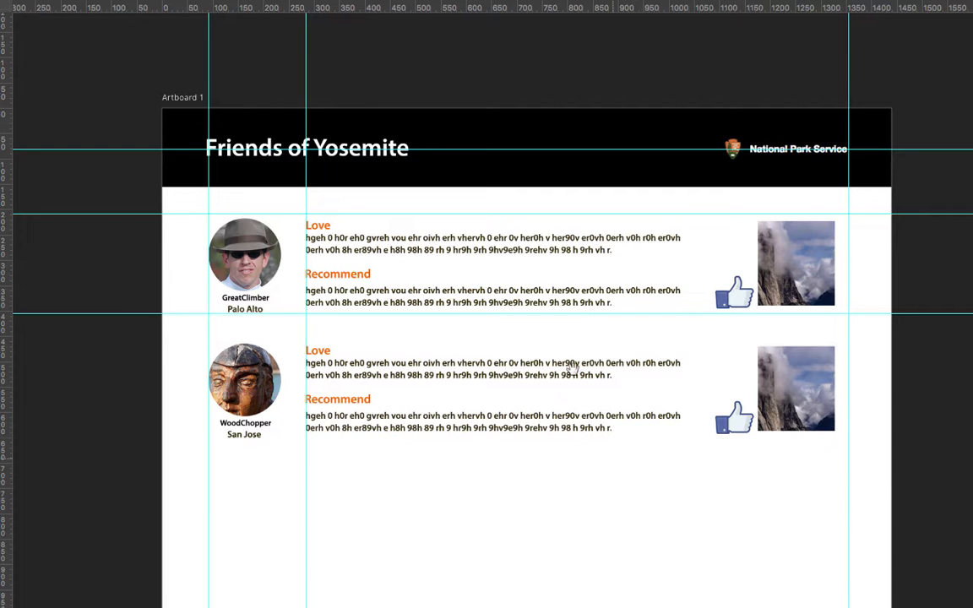
left_click_drag(612, 460, 571, 394)
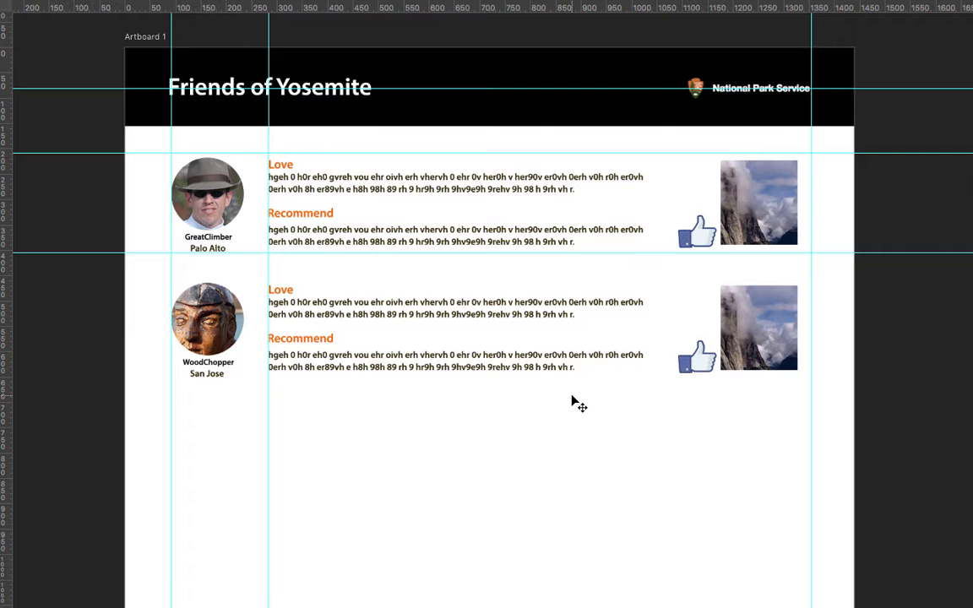
key("f")
- Look up the command that shows or hides the guides
left_click(455, 8)
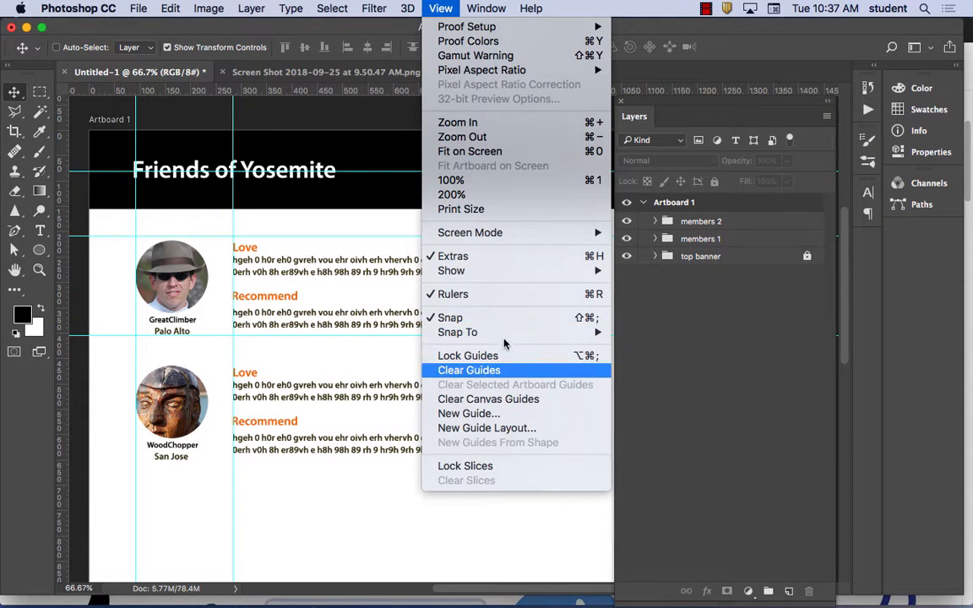
mouse_move(502, 329)
mouse_move(511, 271)
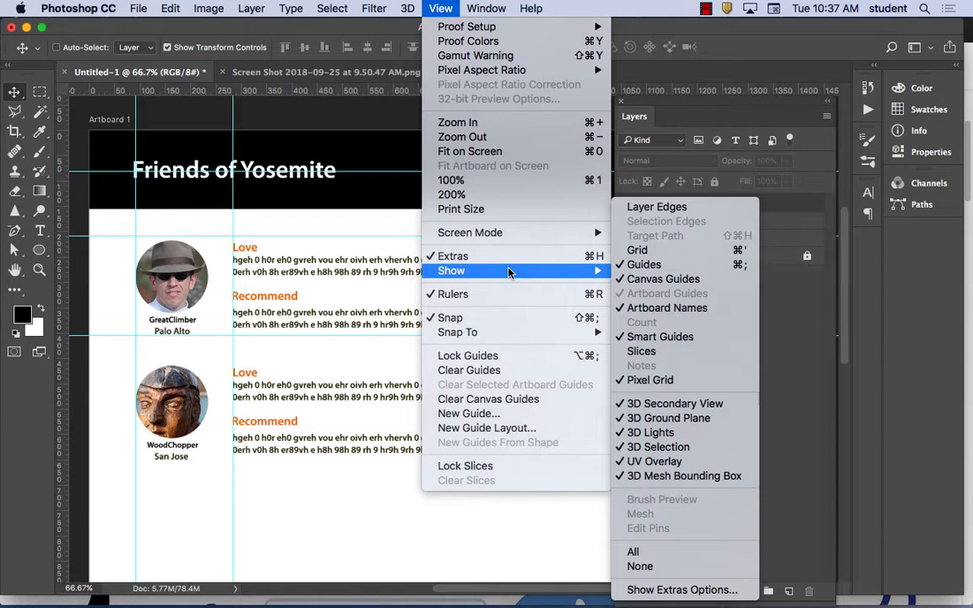
left_click(745, 267)
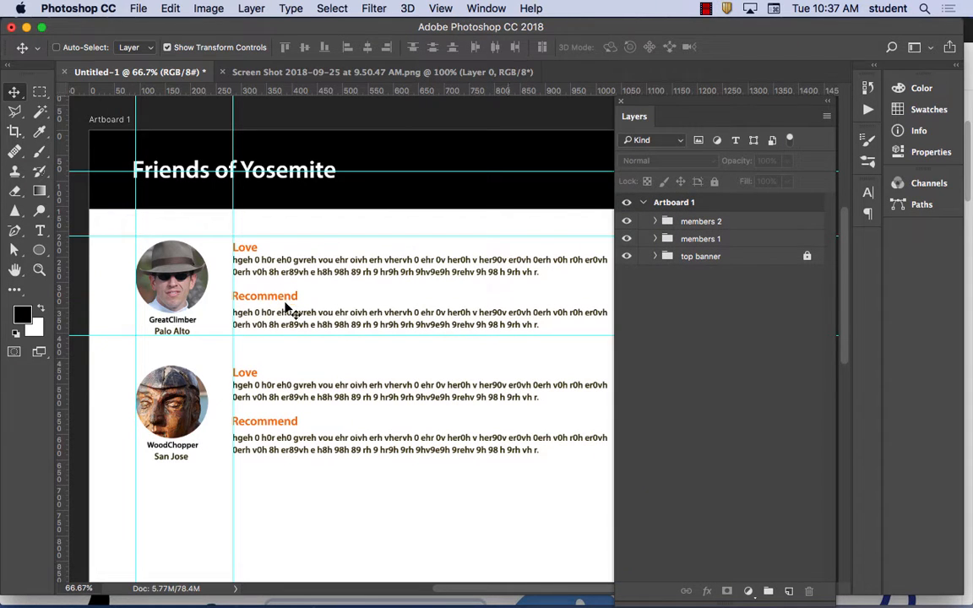
- Display the artboard in Full Screen Mode without the menu bar and hide the guides
left_click(38, 351)
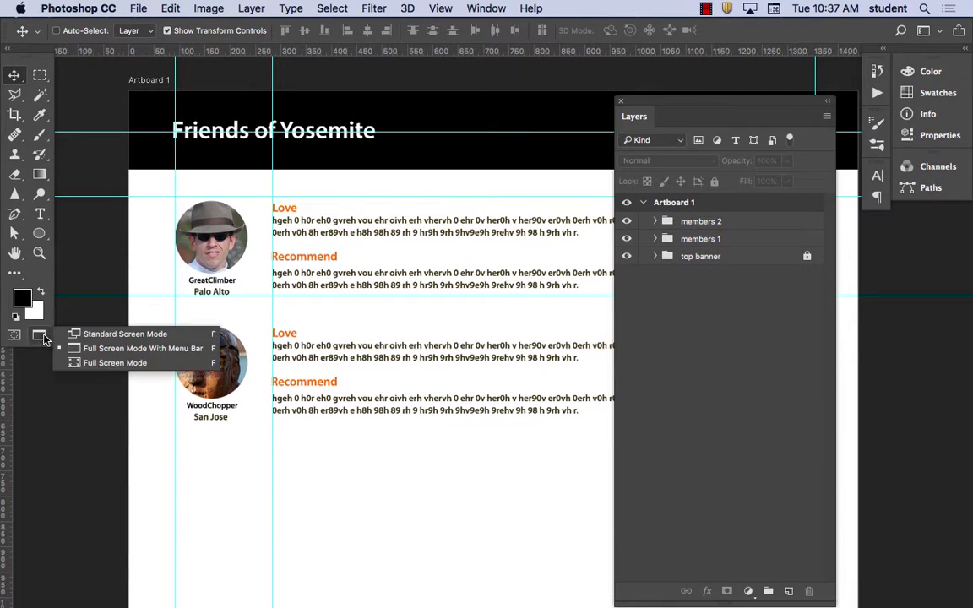
left_click_drag(39, 334, 100, 363)
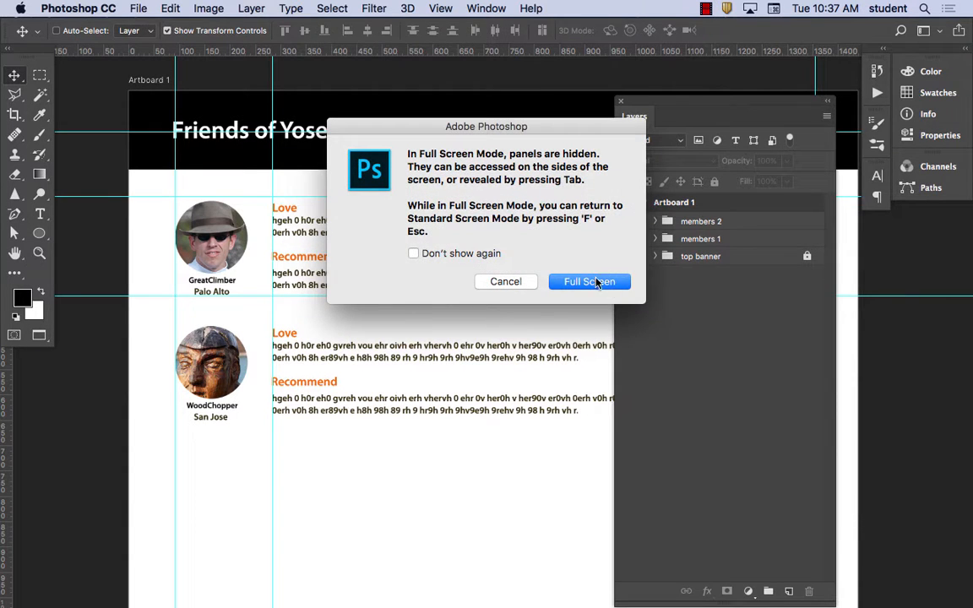
left_click(595, 283)
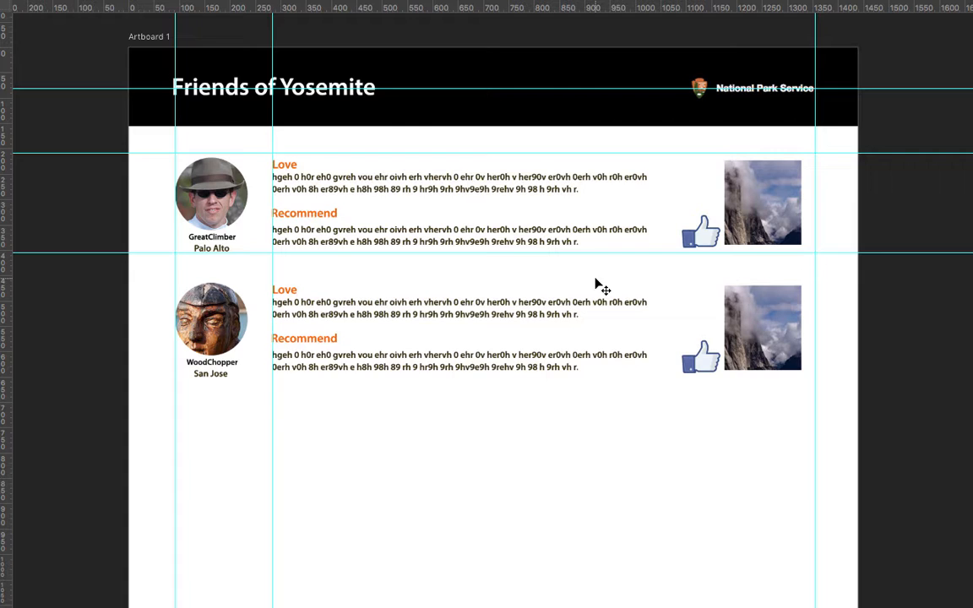
key("ctrl+semicolon")
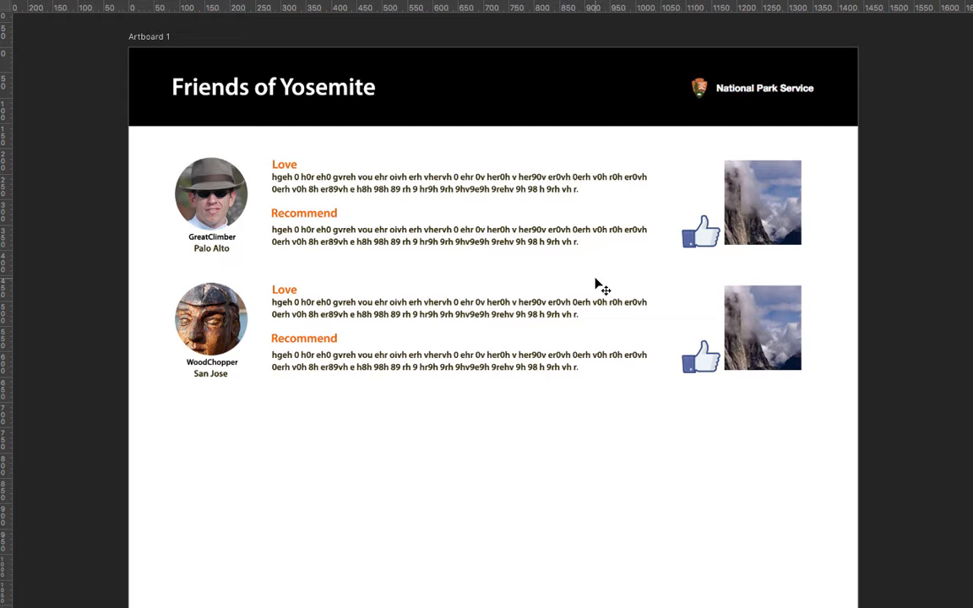
key("ctrl+semicolon")
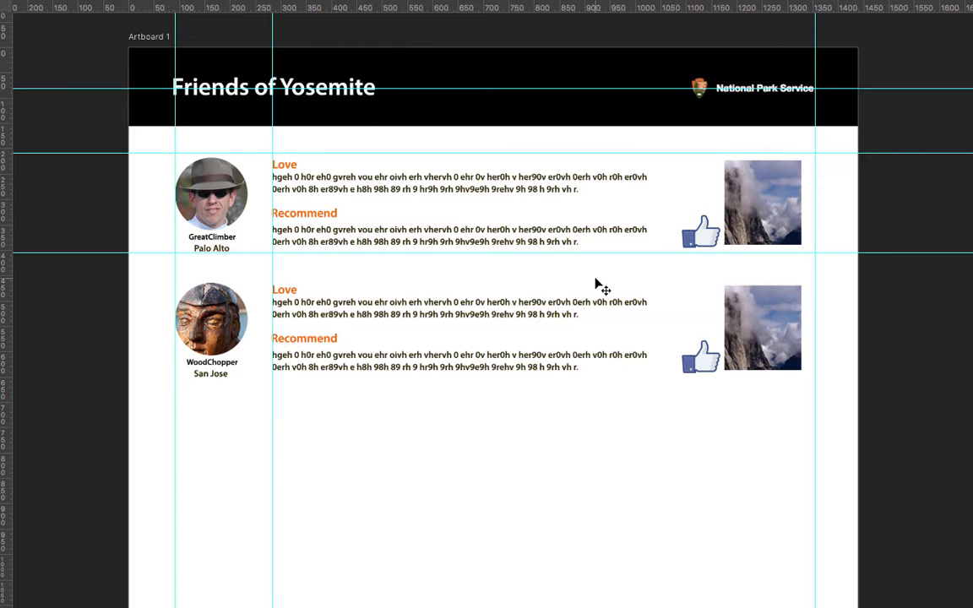
key("ctrl+semicolon")
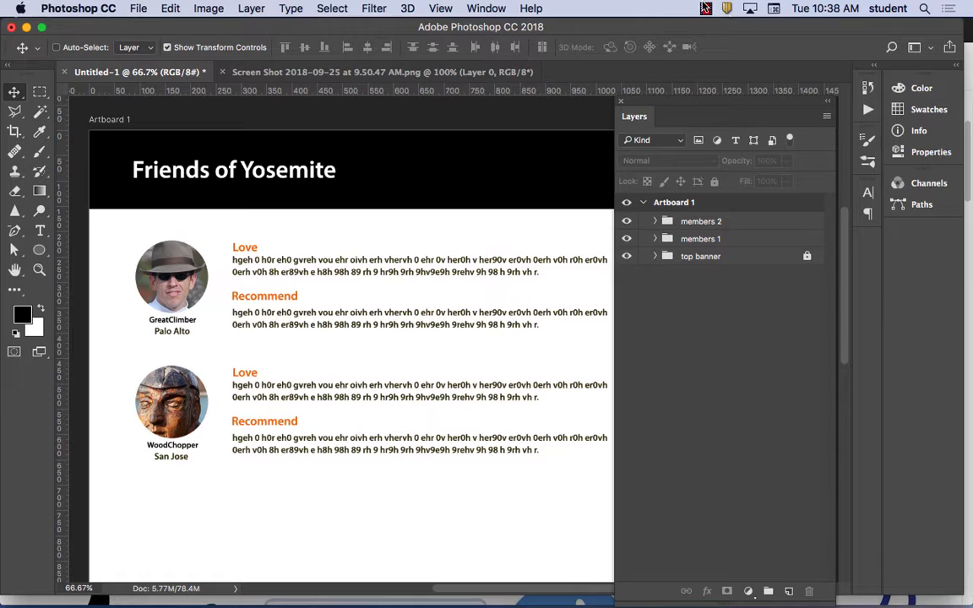
left_click(704, 9)
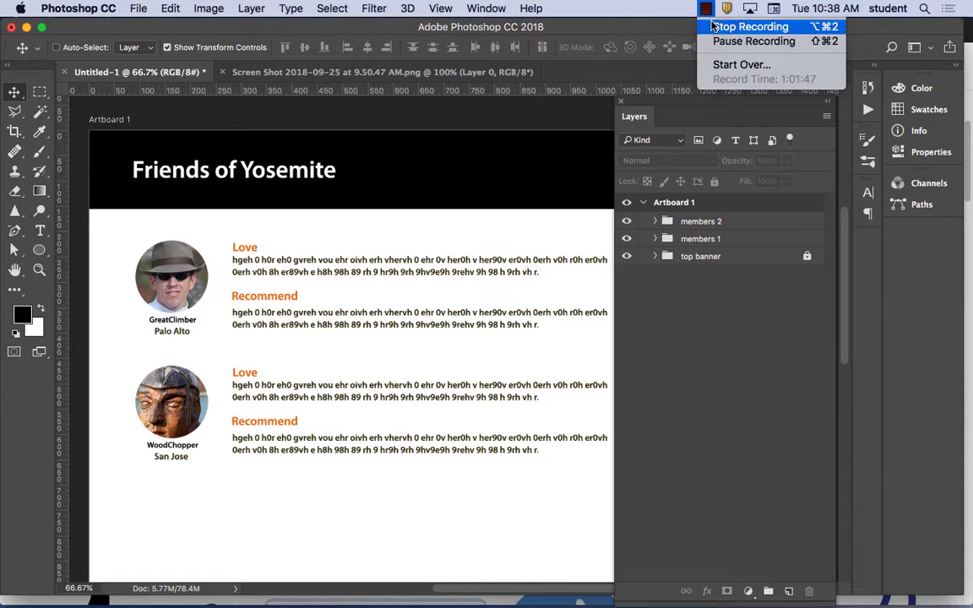